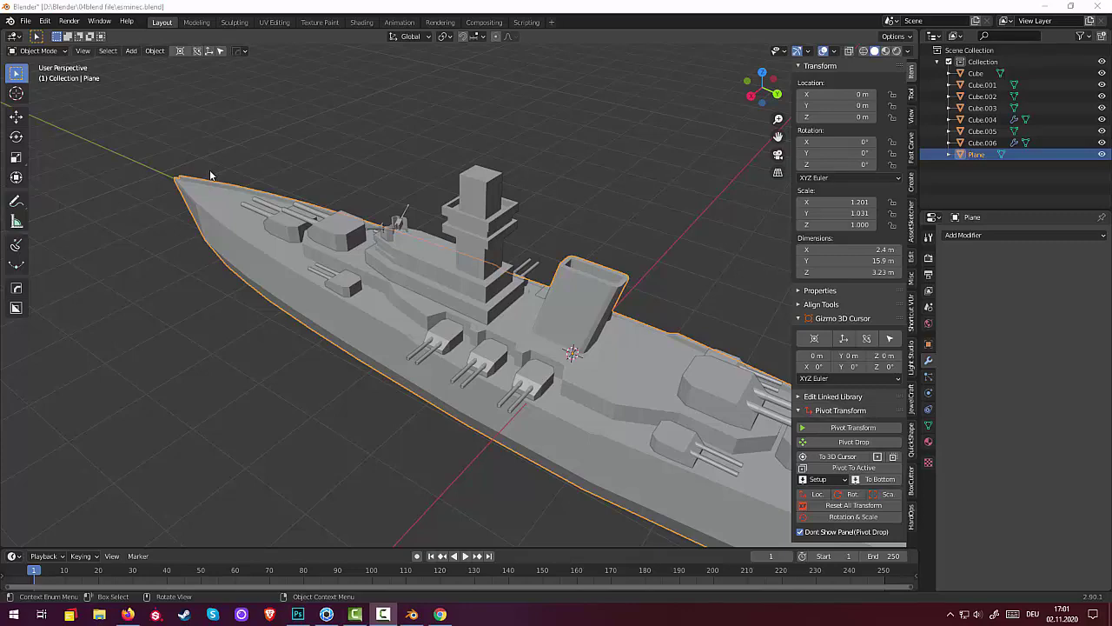
# Deselect the Plane and show the Add > Mesh primitive list
pyautogui.moveTo(461, 324); pyautogui.dragTo(564, 356, button='middle')
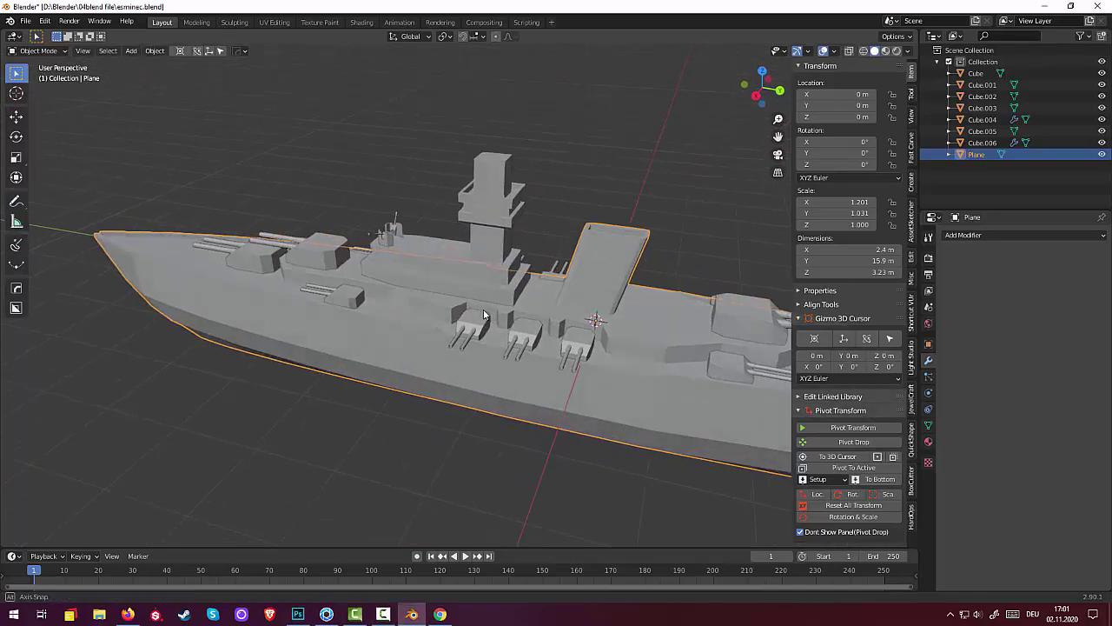
pyautogui.hotkey('shift', 'a')
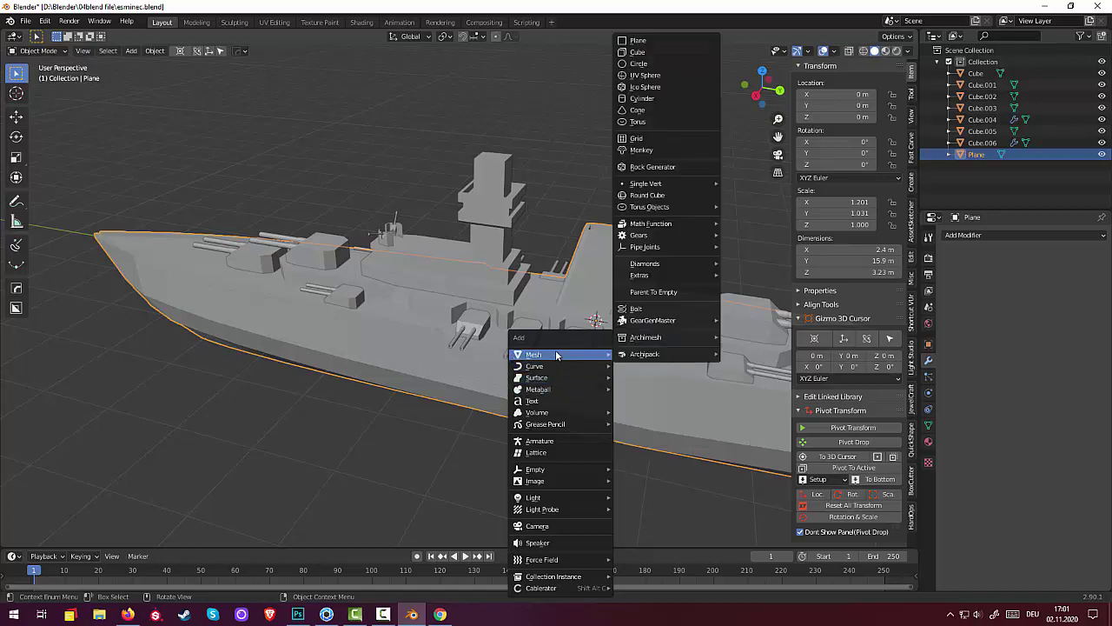
pyautogui.click(124, 351)
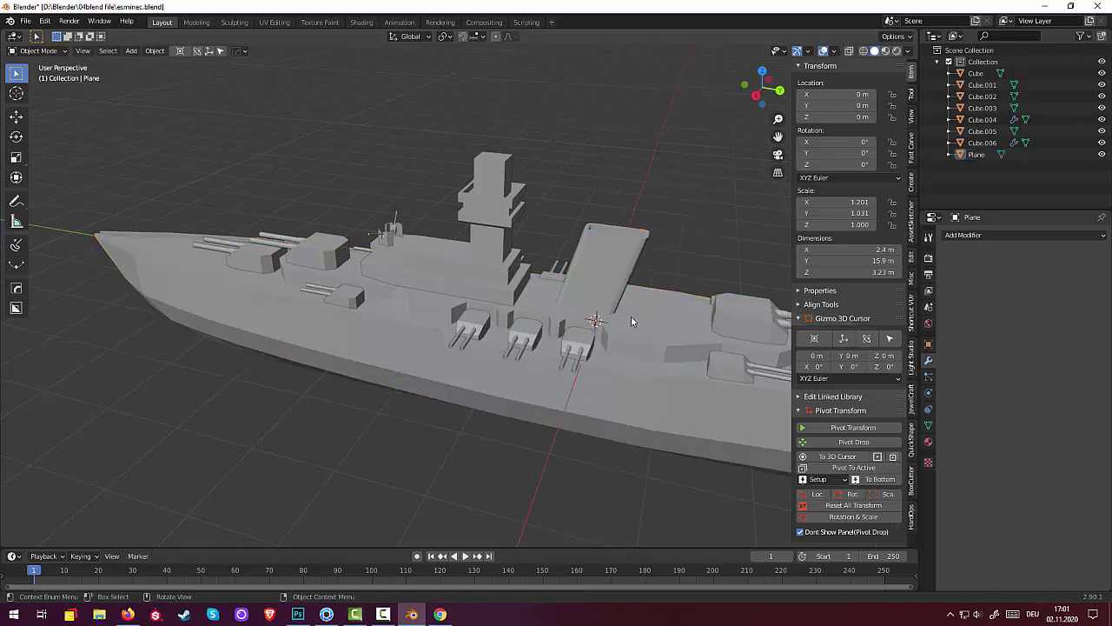
pyautogui.hotkey('shift', 'a')
pyautogui.press('Escape')
pyautogui.hotkey('shift', 'a')
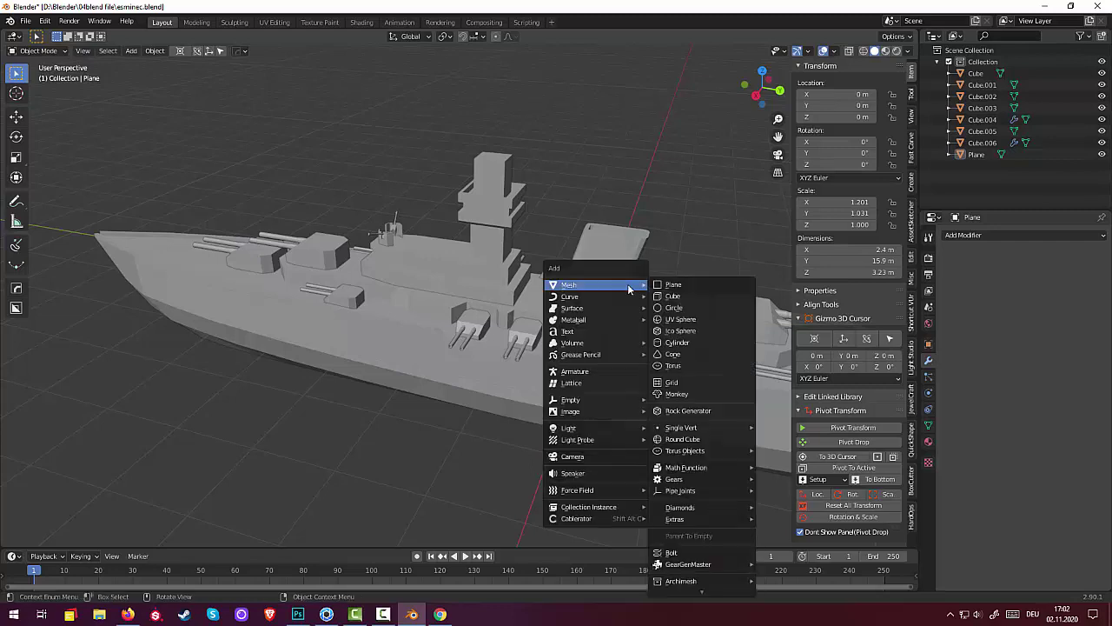
# Add a cylinder and raise it 2.1164 m above the deck
pyautogui.click(671, 343)
pyautogui.moveTo(669, 345); pyautogui.dragTo(628, 296, button='middle')
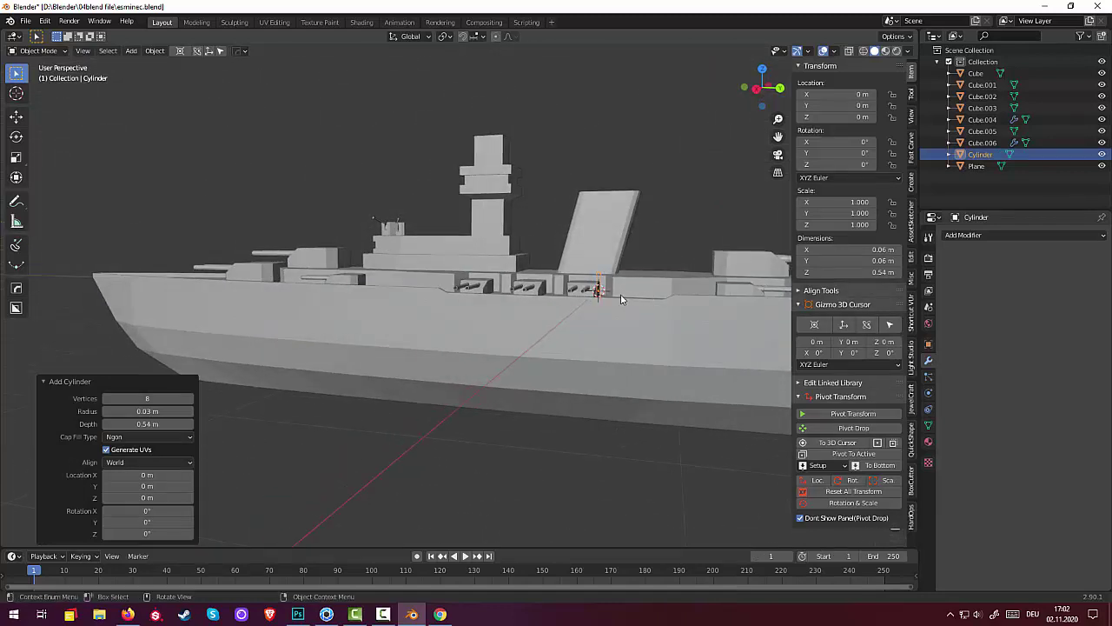
pyautogui.press('g')
pyautogui.press('z')
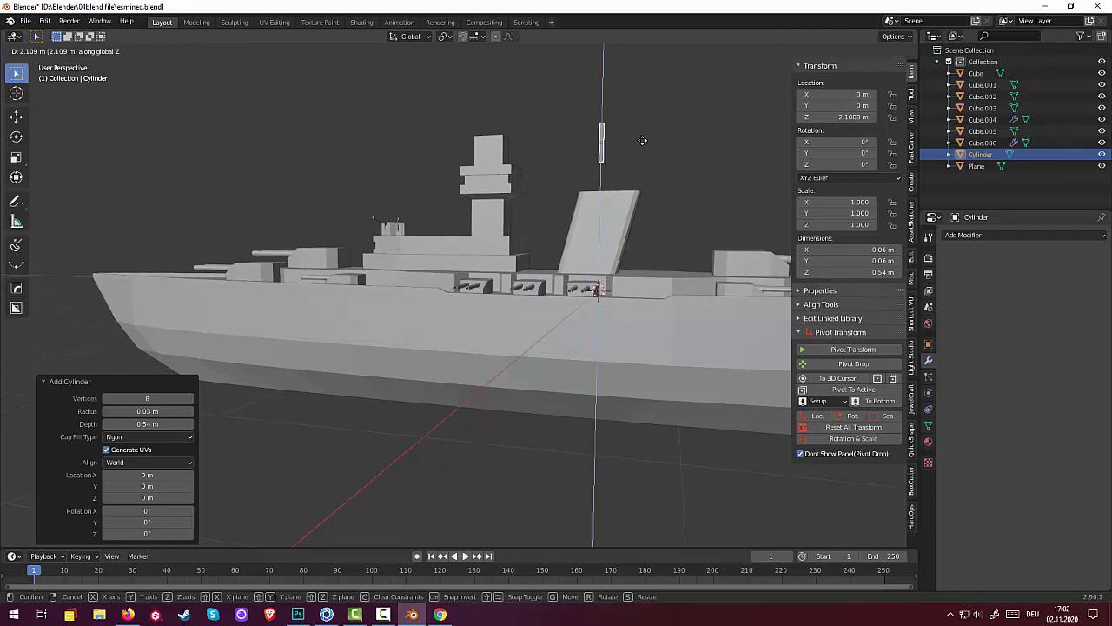
pyautogui.click(642, 140)
pyautogui.moveTo(640, 143); pyautogui.dragTo(635, 200, button='middle')
# Scale the cylinder by 2.837, then shorten its height to 1.679
pyautogui.press('s')
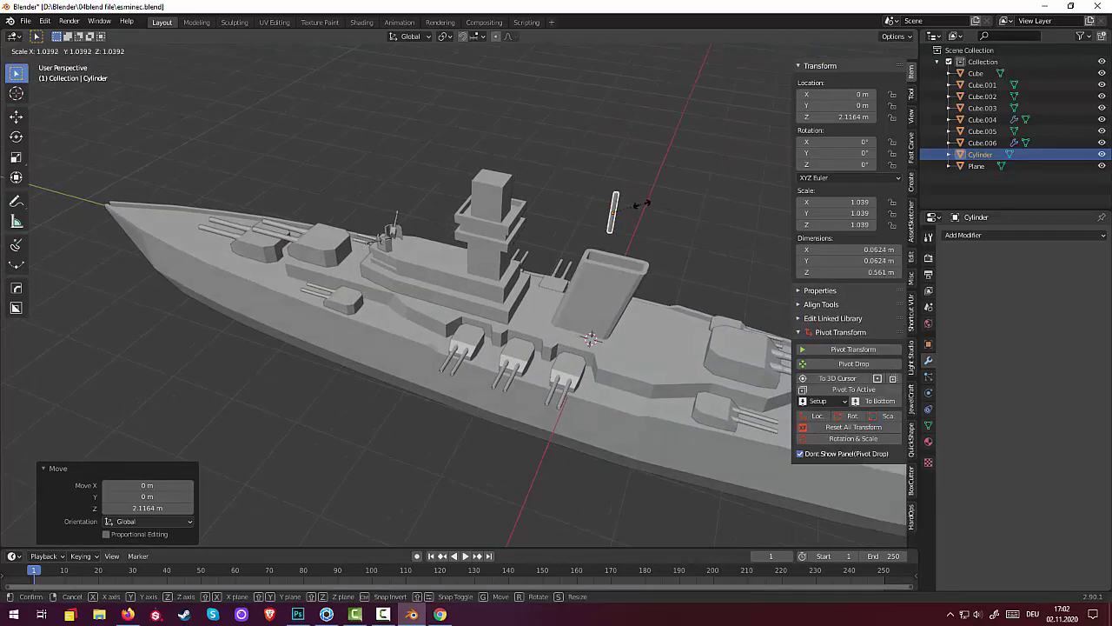
pyautogui.click(693, 217)
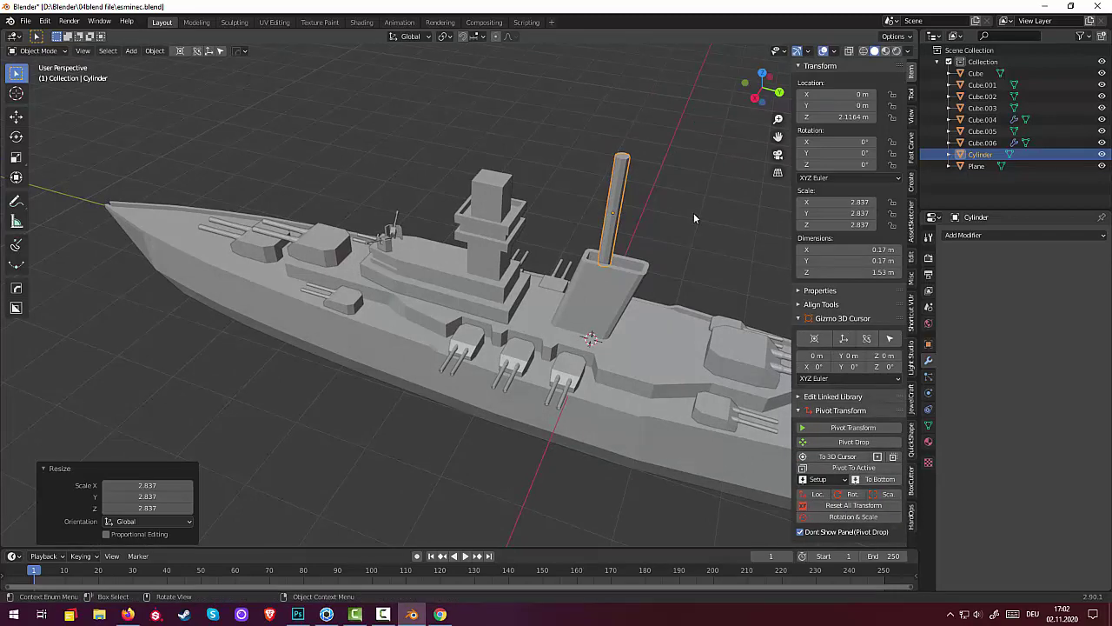
pyautogui.moveTo(693, 213)
pyautogui.mouseDown(button='middle')
pyautogui.moveTo(676, 243)
pyautogui.moveTo(671, 223)
pyautogui.mouseUp(button='middle')
pyautogui.press('s')
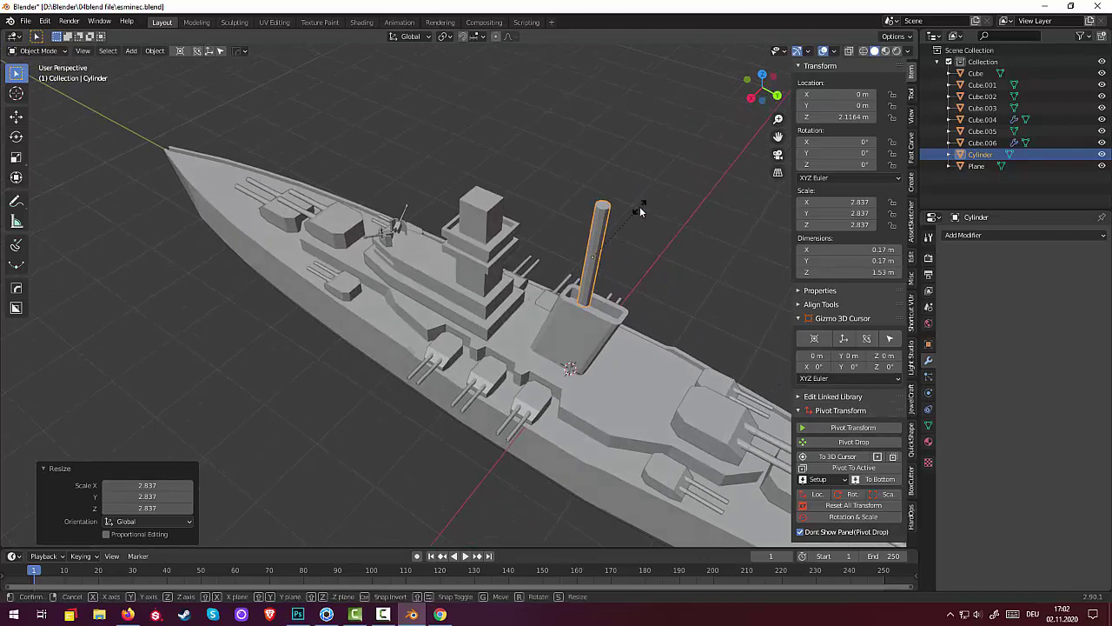
pyautogui.press('z')
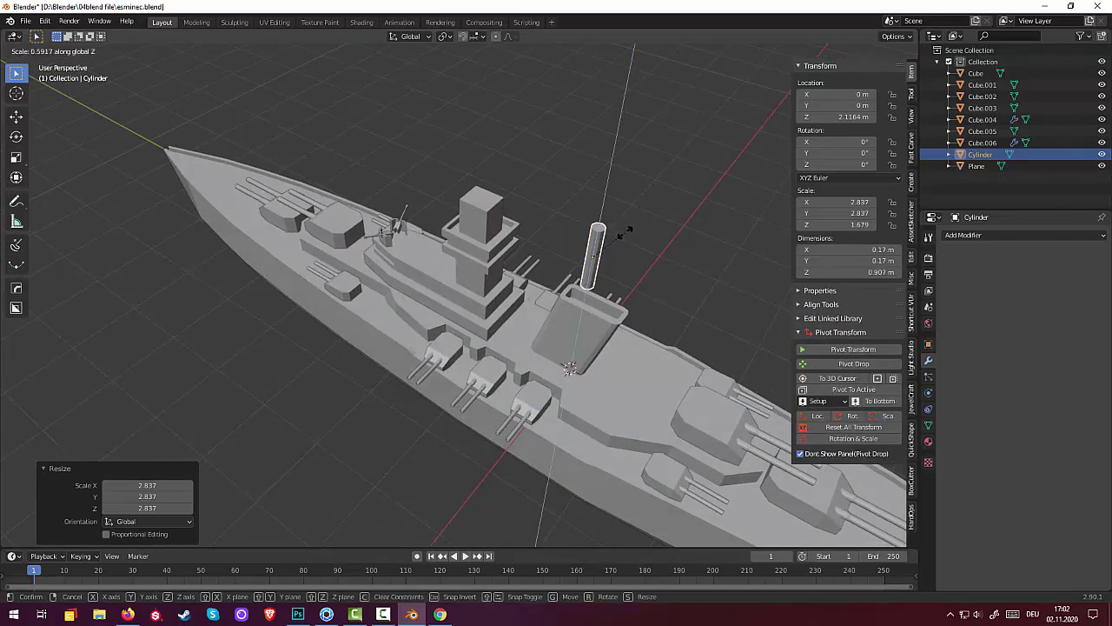
pyautogui.click(624, 237)
pyautogui.moveTo(624, 236)
pyautogui.mouseDown(button='middle')
pyautogui.moveTo(627, 247)
pyautogui.moveTo(593, 235)
pyautogui.moveTo(556, 252)
pyautogui.mouseUp(button='middle')
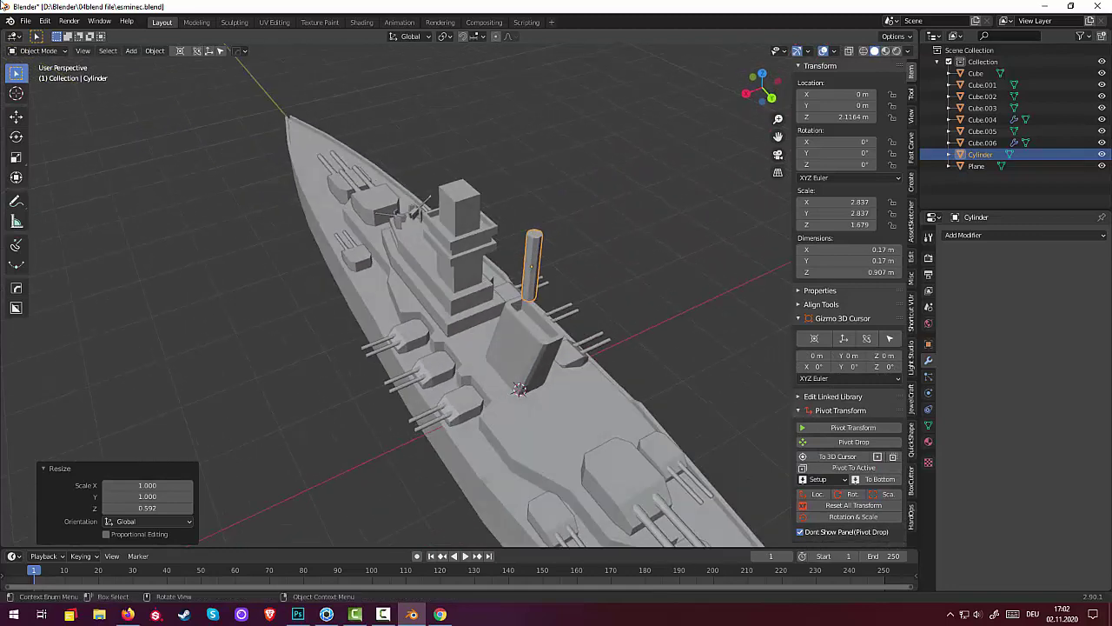
pyautogui.click(160, 50)
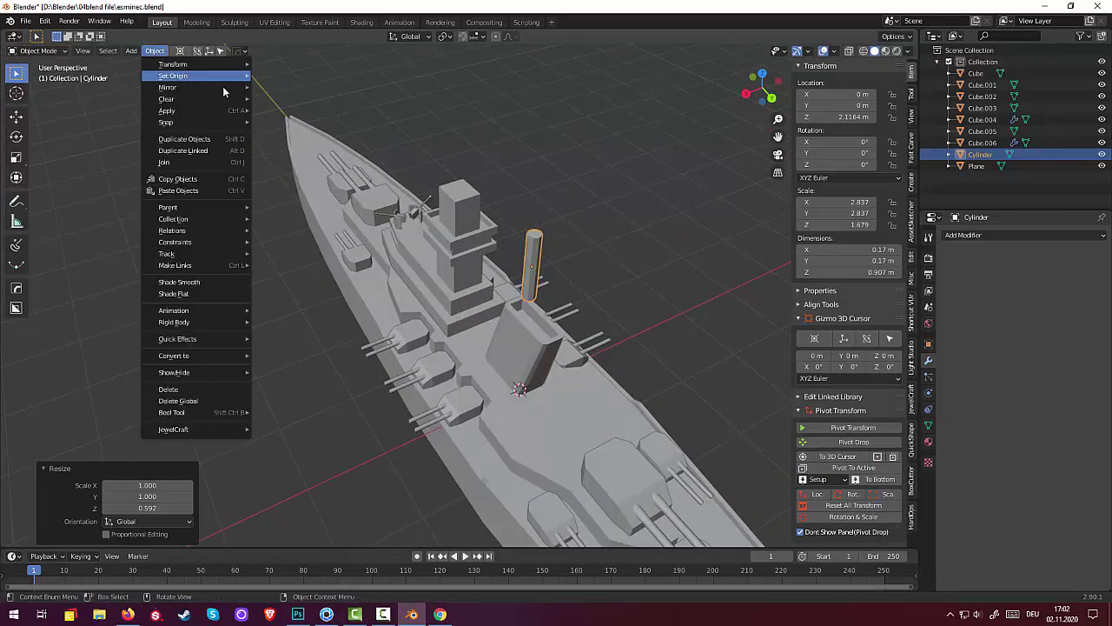
# In Edit Mode, extrude the cylinder's top face upward
pyautogui.click(39, 50)
pyautogui.click(39, 74)
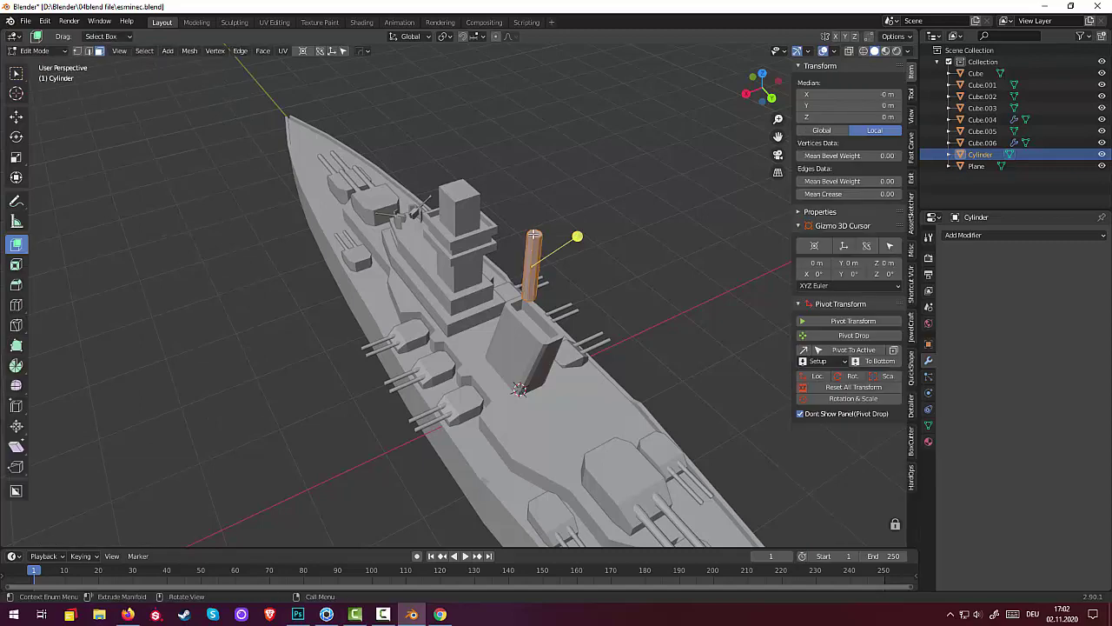
pyautogui.moveTo(533, 235); pyautogui.dragTo(535, 186)
pyautogui.moveTo(535, 235)
pyautogui.mouseDown(button='middle')
pyautogui.moveTo(534, 215)
pyautogui.moveTo(689, 332)
pyautogui.mouseUp(button='middle')
pyautogui.scroll(3, 695, 332)
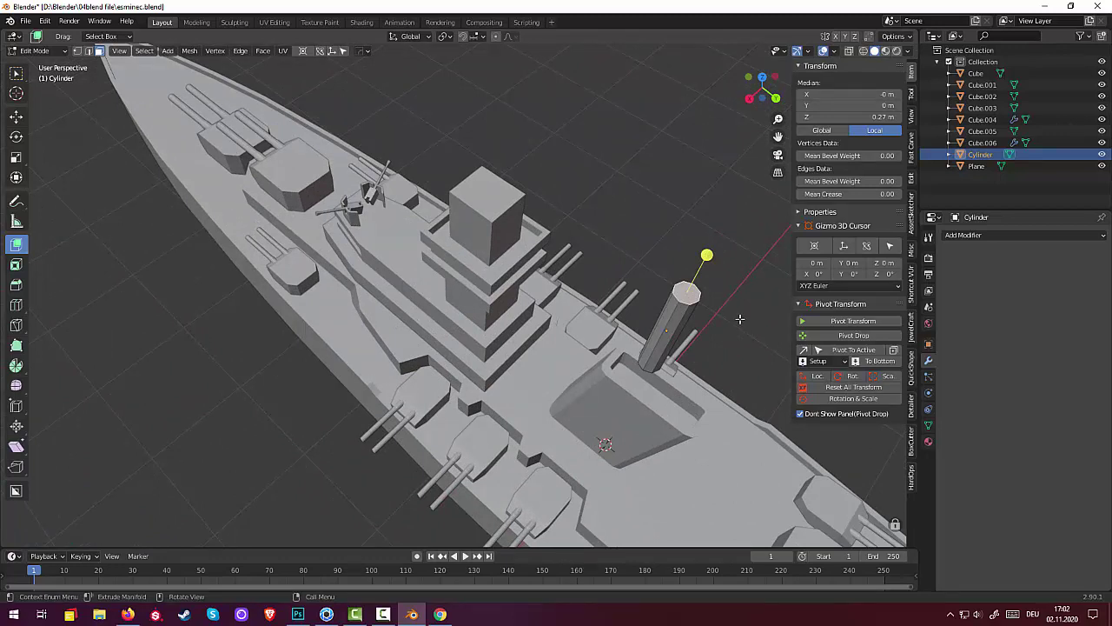
# Inset the top face and push it down into a hollow opening, then return to Object Mode
pyautogui.press('i')
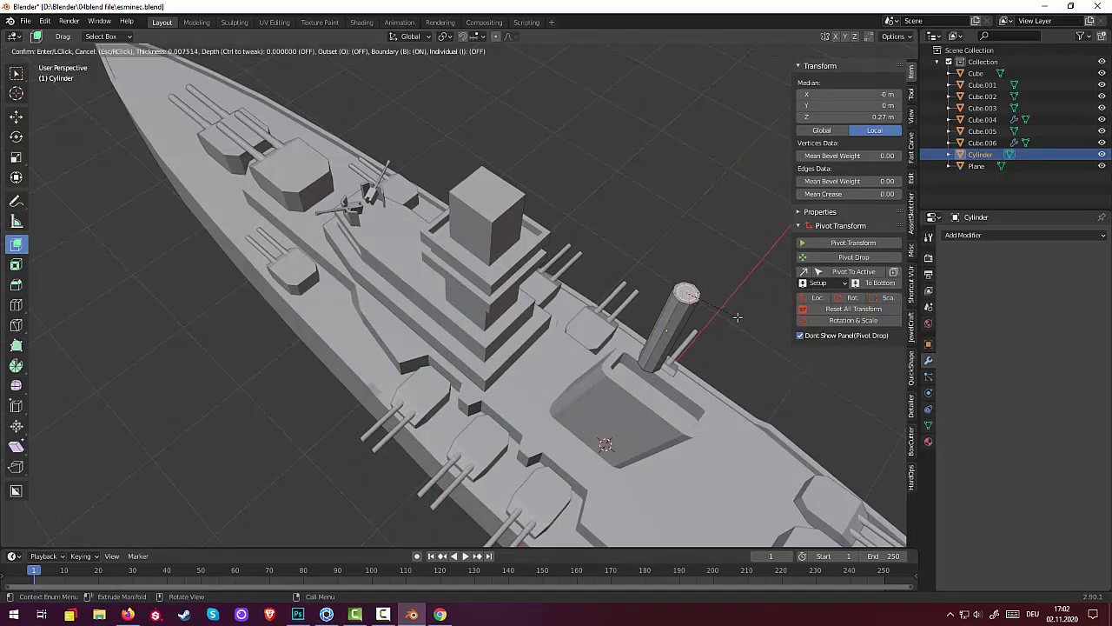
pyautogui.click(735, 317)
pyautogui.press('e')
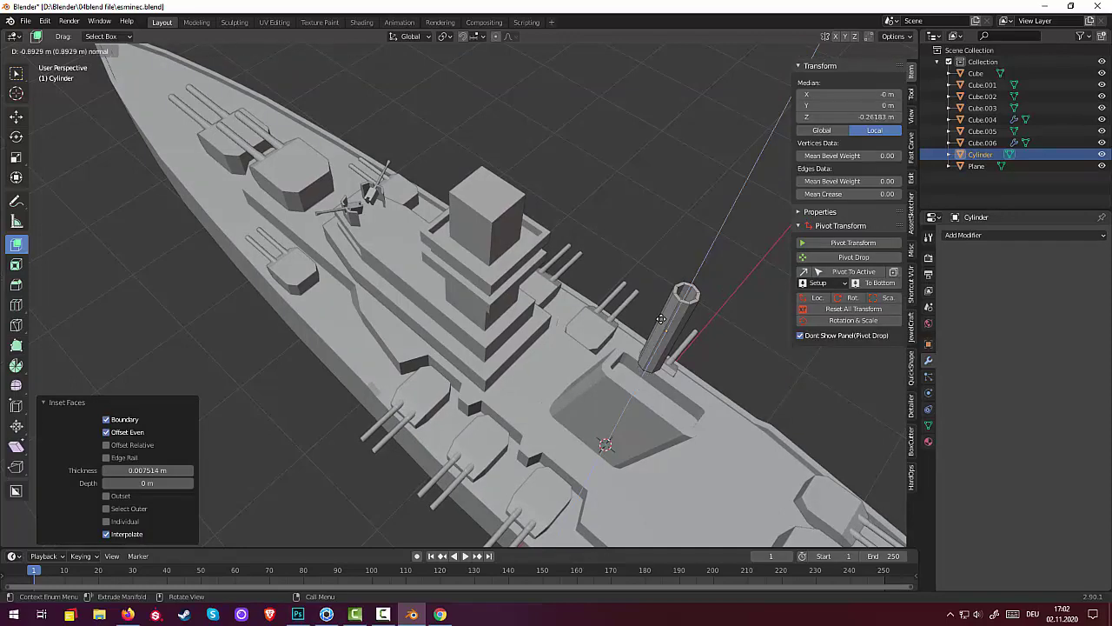
pyautogui.click(660, 319)
pyautogui.moveTo(662, 323)
pyautogui.mouseDown(button='middle')
pyautogui.moveTo(668, 239)
pyautogui.moveTo(614, 133)
pyautogui.mouseUp(button='middle')
pyautogui.click(668, 238)
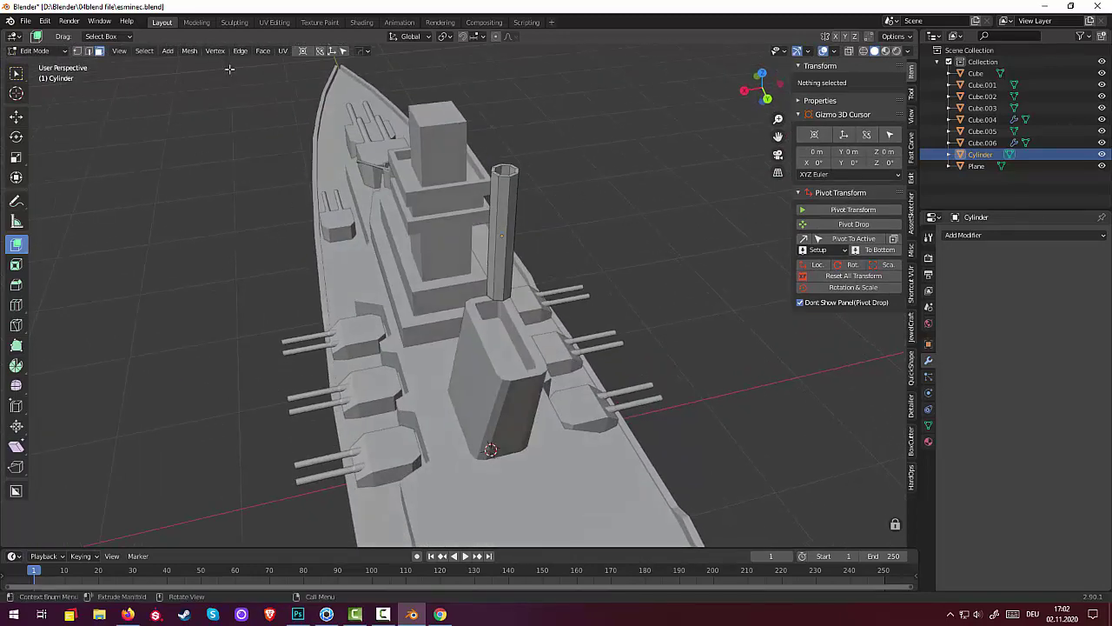
pyautogui.click(48, 54)
pyautogui.click(44, 64)
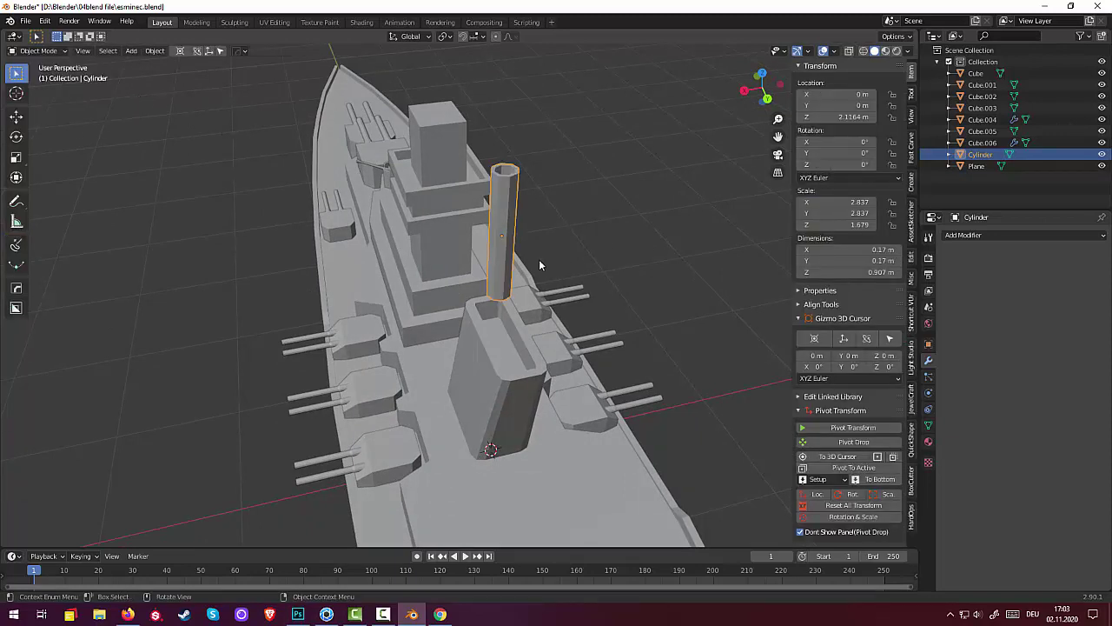
# Rotate the cylinder 90° about X so it lies on its side
pyautogui.press('r')
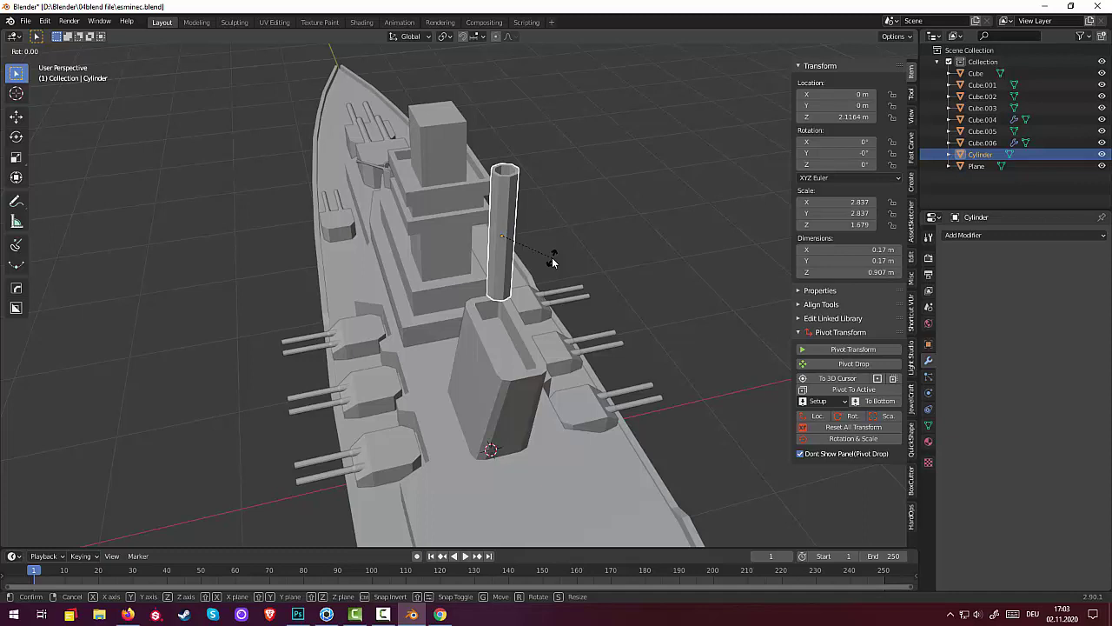
pyautogui.press('r')
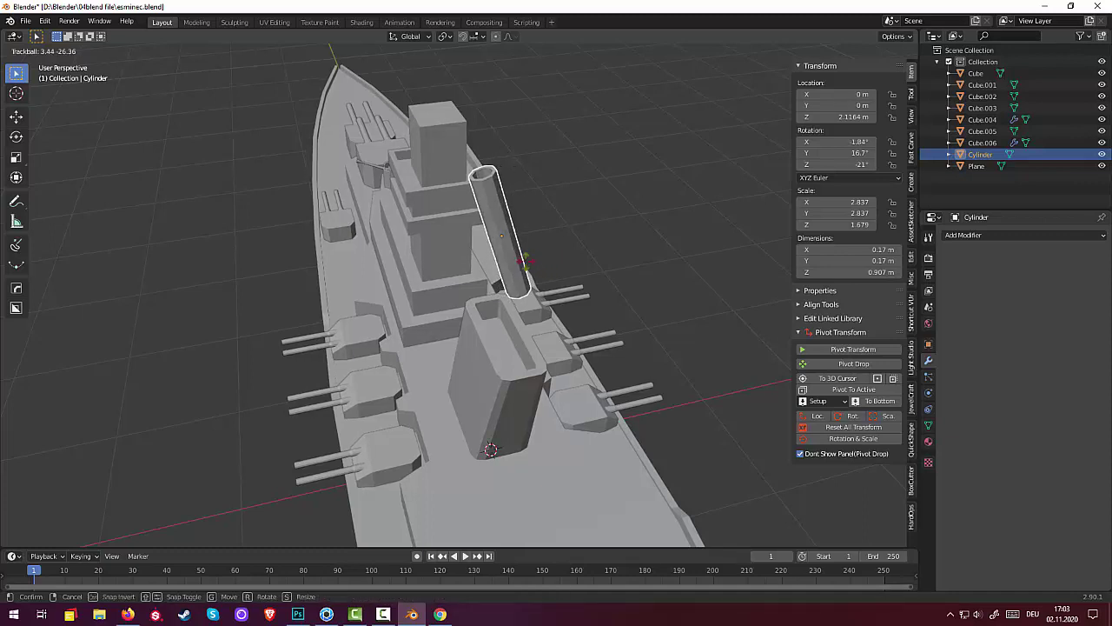
pyautogui.write('90')
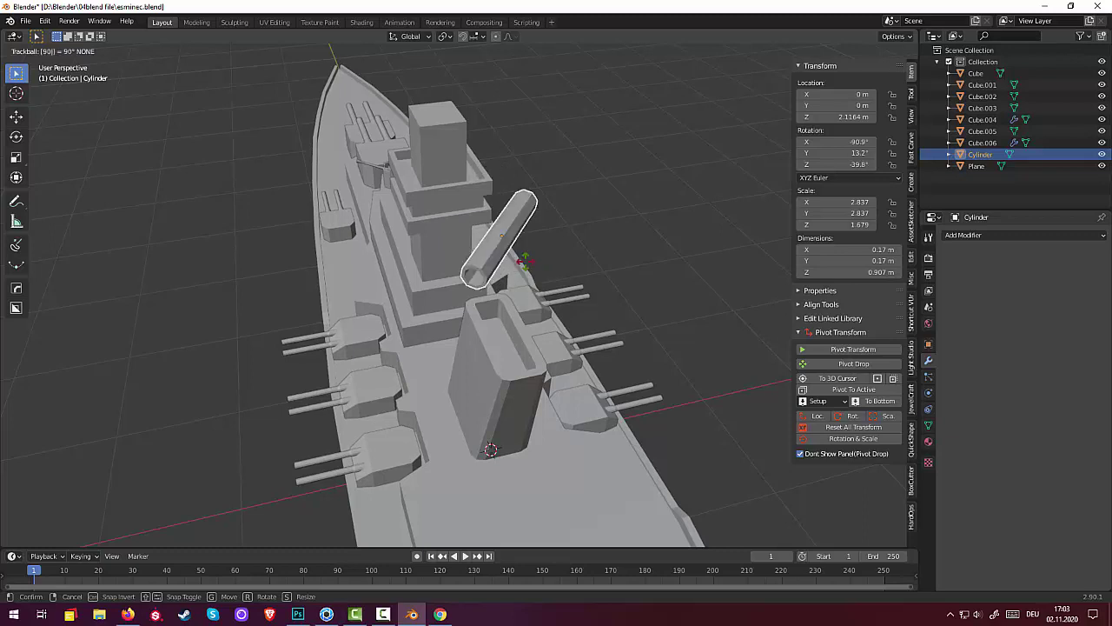
pyautogui.press('Escape')
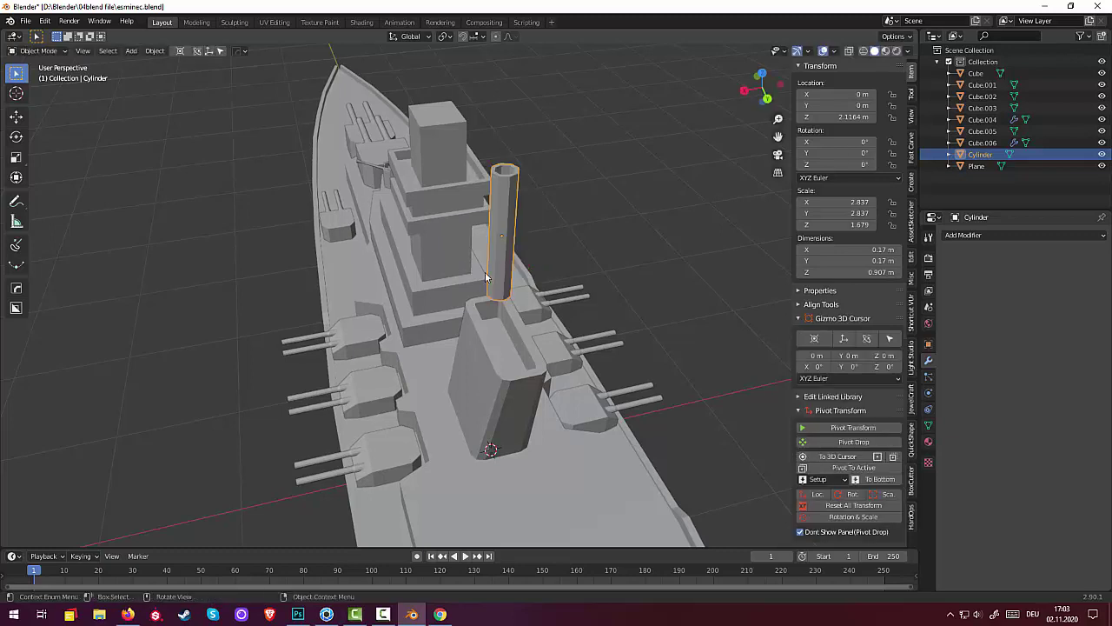
pyautogui.press('r')
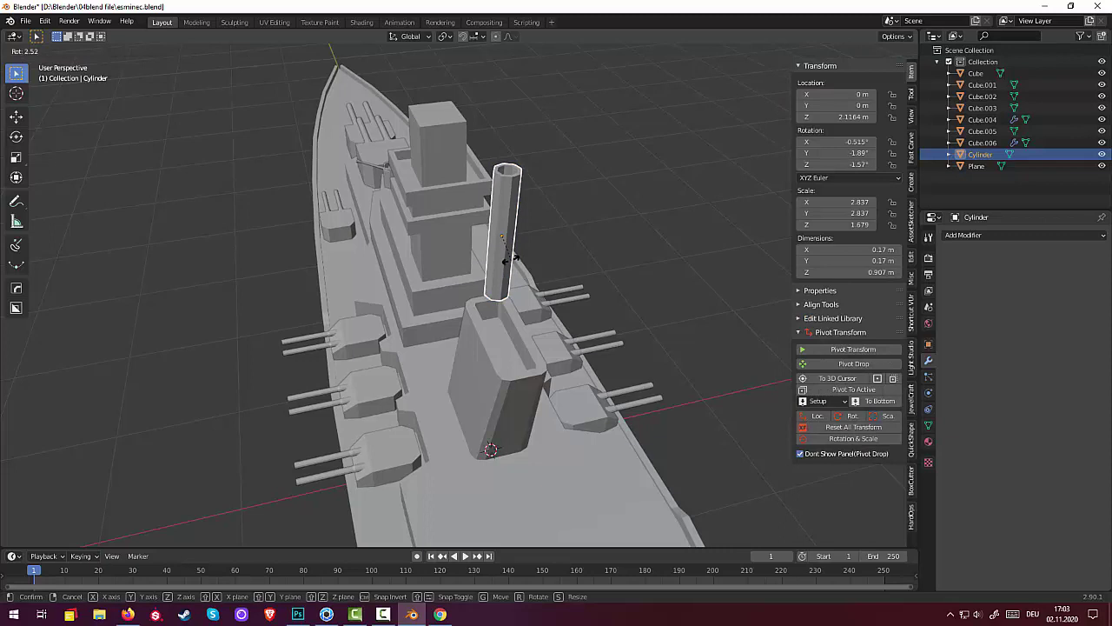
pyautogui.write('y90')
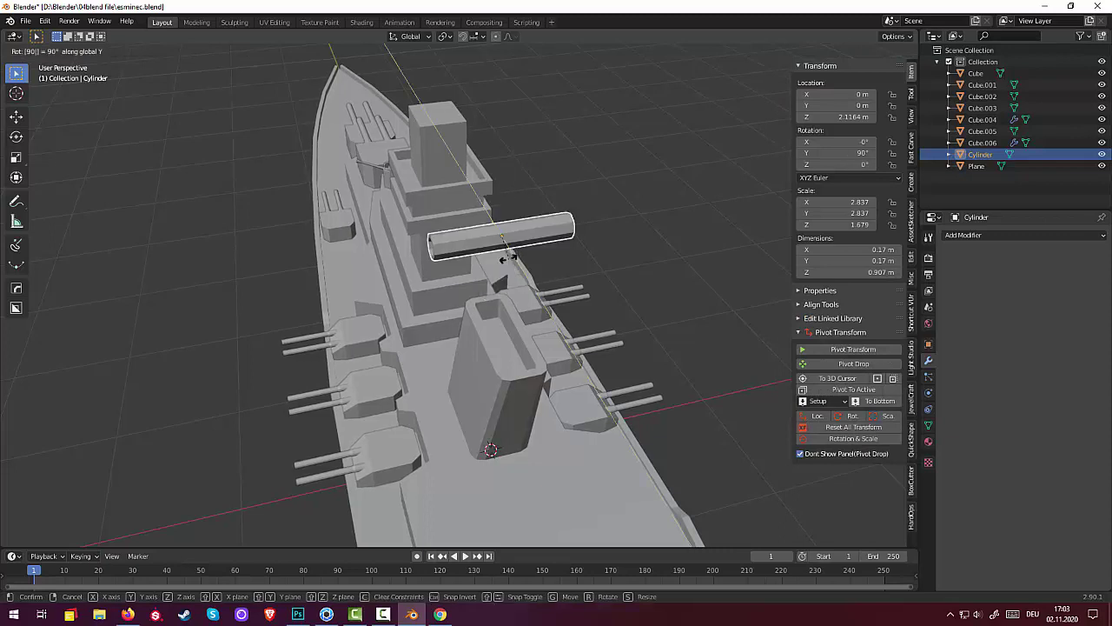
pyautogui.write('x')
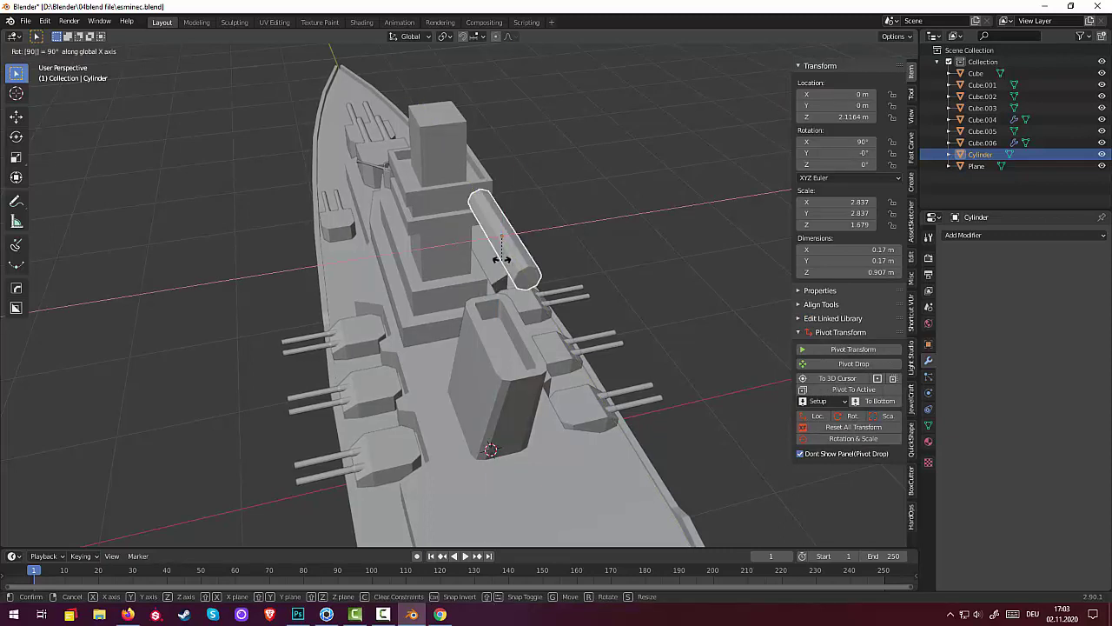
pyautogui.press('Return')
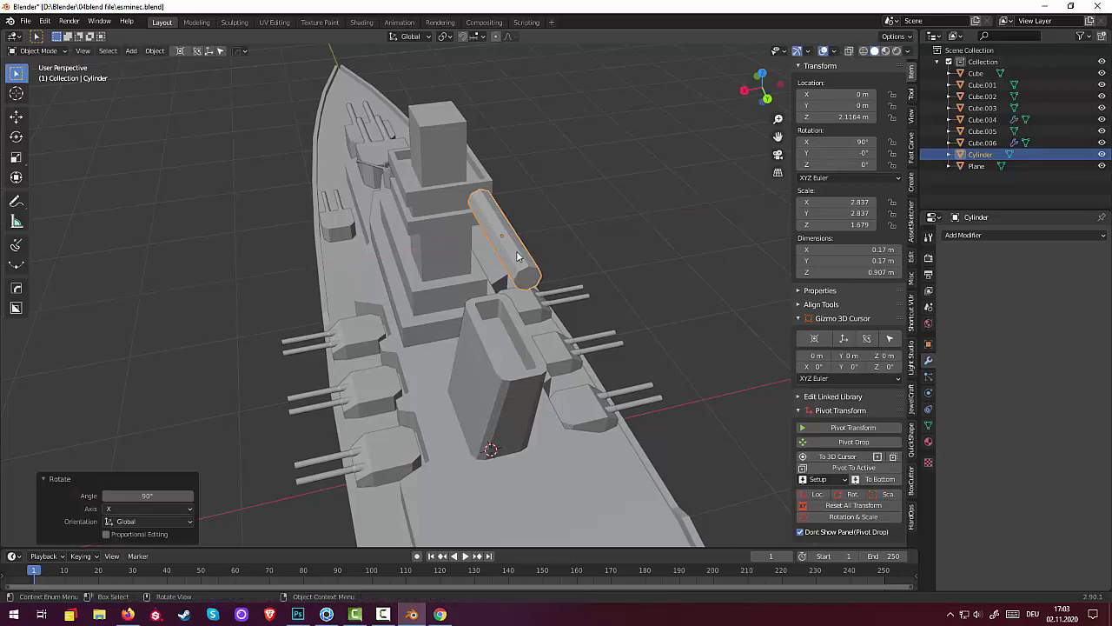
pyautogui.moveTo(517, 256); pyautogui.dragTo(522, 242, button='middle')
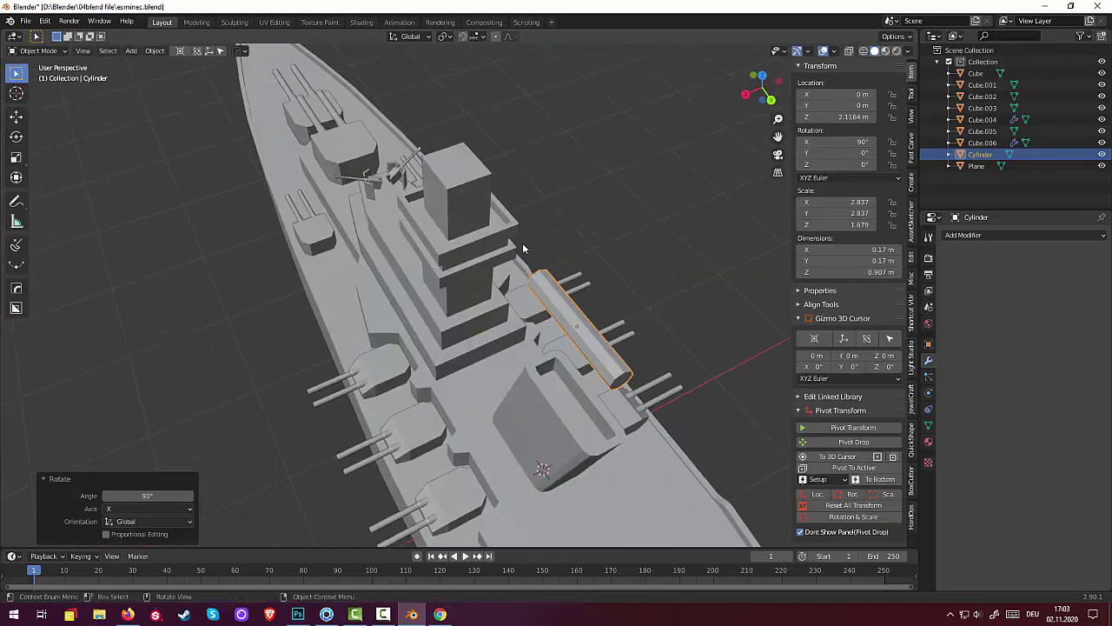
# Rotate the tube 90° about Z so it points across the ship
pyautogui.press('r')
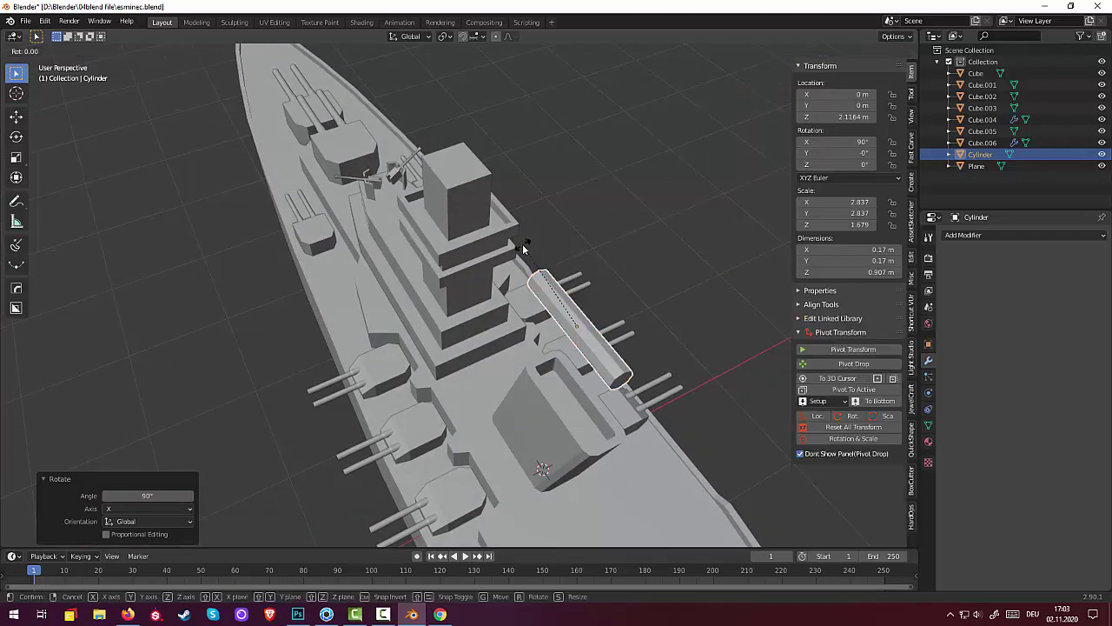
pyautogui.press('z')
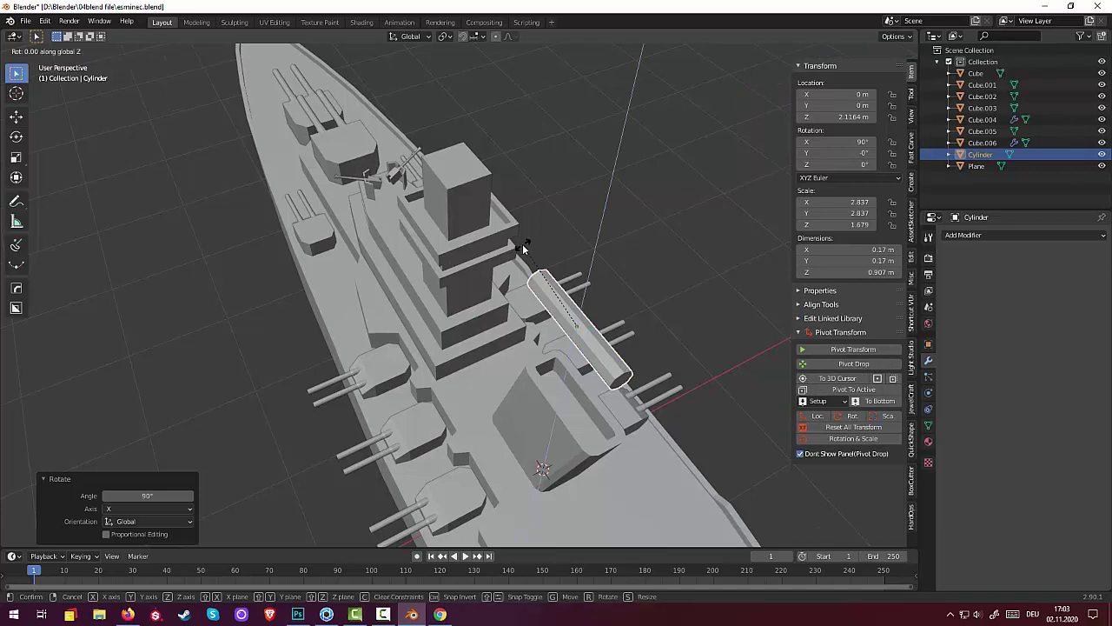
pyautogui.write('90')
pyautogui.press('Return')
pyautogui.moveTo(526, 244)
pyautogui.mouseDown(button='middle')
pyautogui.moveTo(539, 231)
pyautogui.moveTo(610, 252)
pyautogui.mouseUp(button='middle')
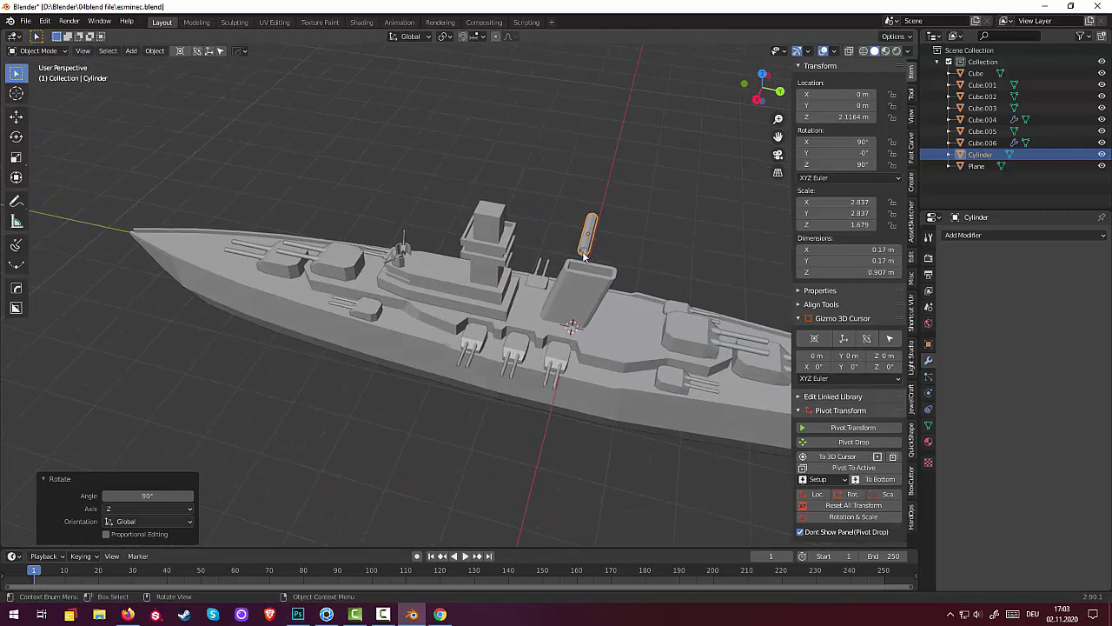
pyautogui.scroll(3, 592, 243)
pyautogui.scroll(-2, 594, 241)
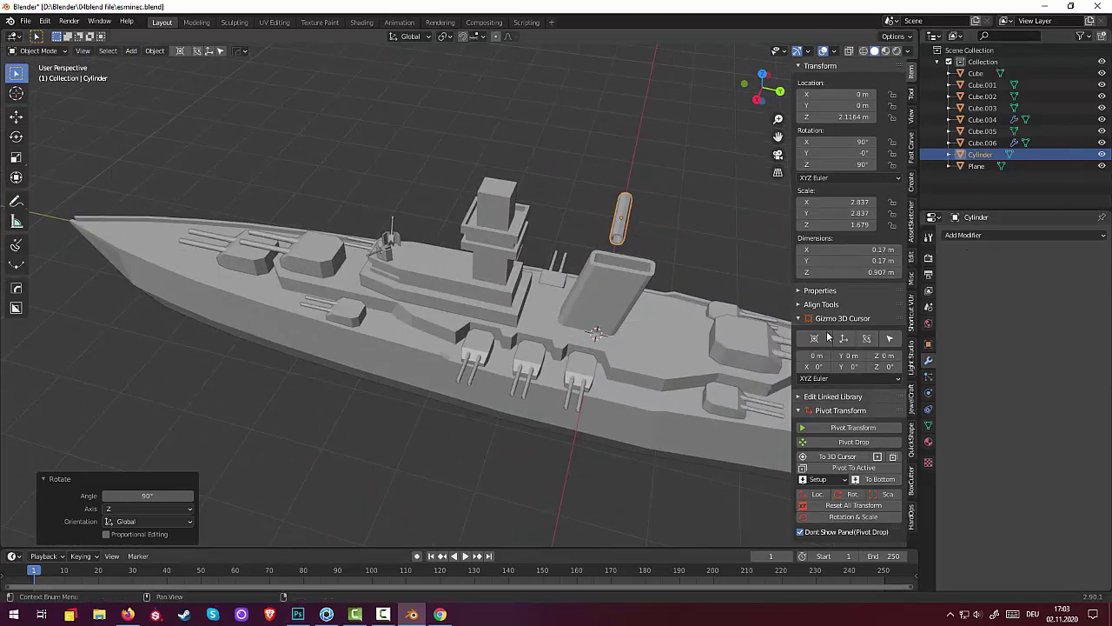
# Apply all transforms and add an Array modifier: offset Y 1, X 0, count 4
pyautogui.click(853, 505)
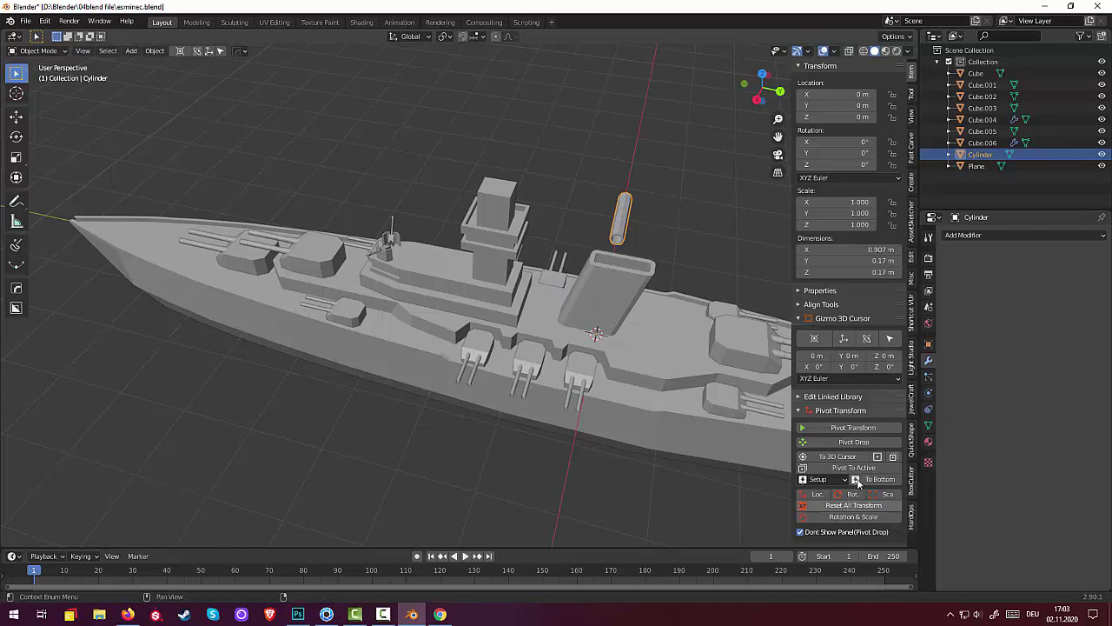
pyautogui.click(982, 235)
pyautogui.click(865, 262)
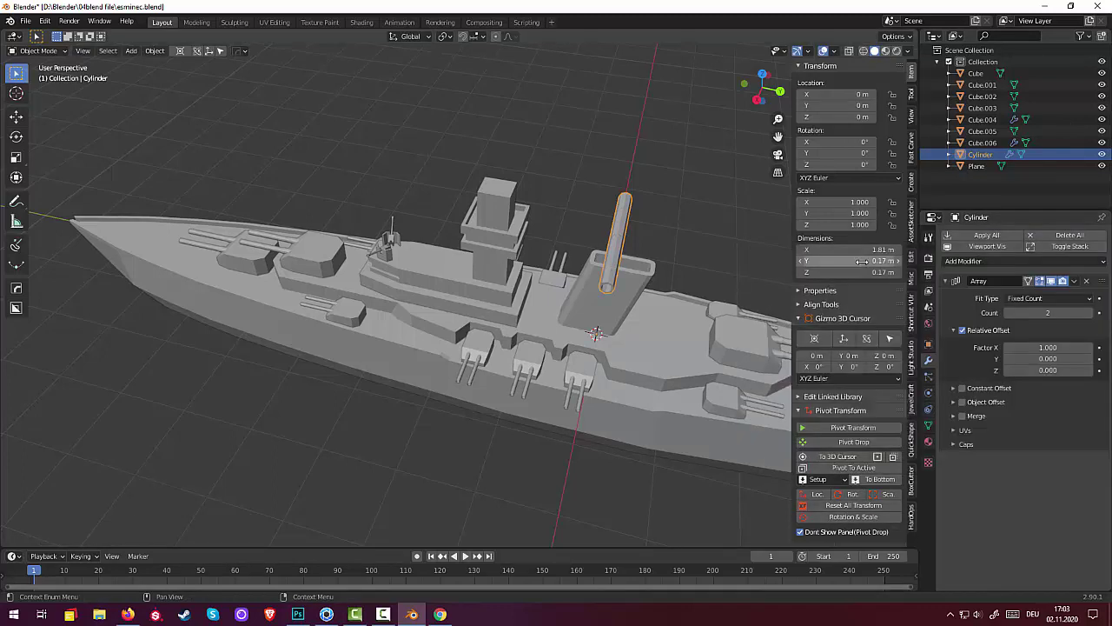
pyautogui.click(1031, 358)
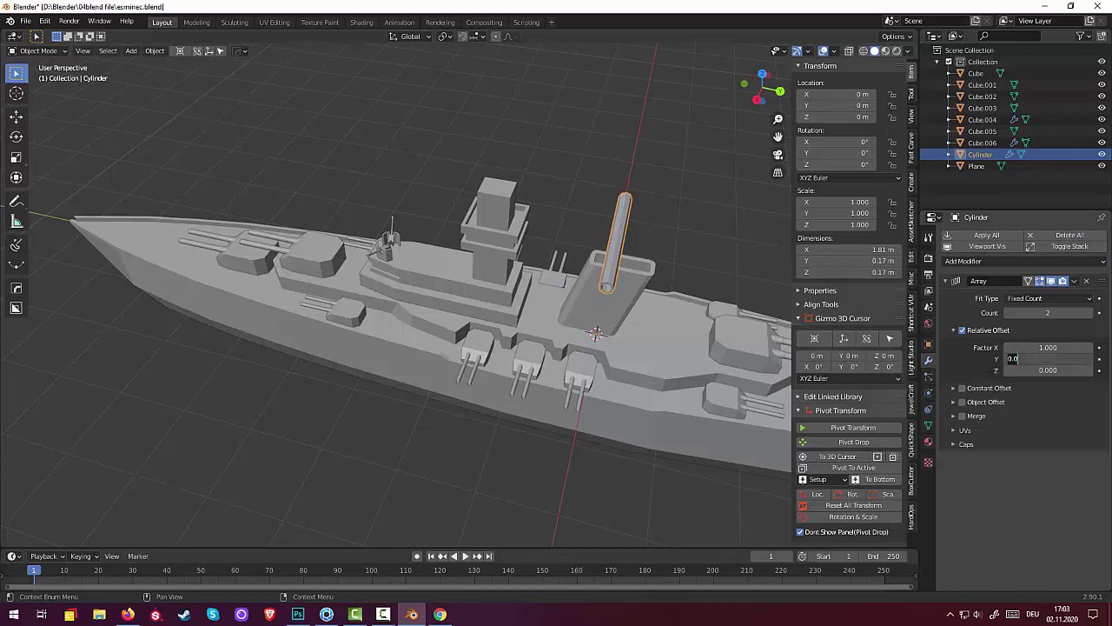
pyautogui.write('1')
pyautogui.press('Return')
pyautogui.click(1049, 347)
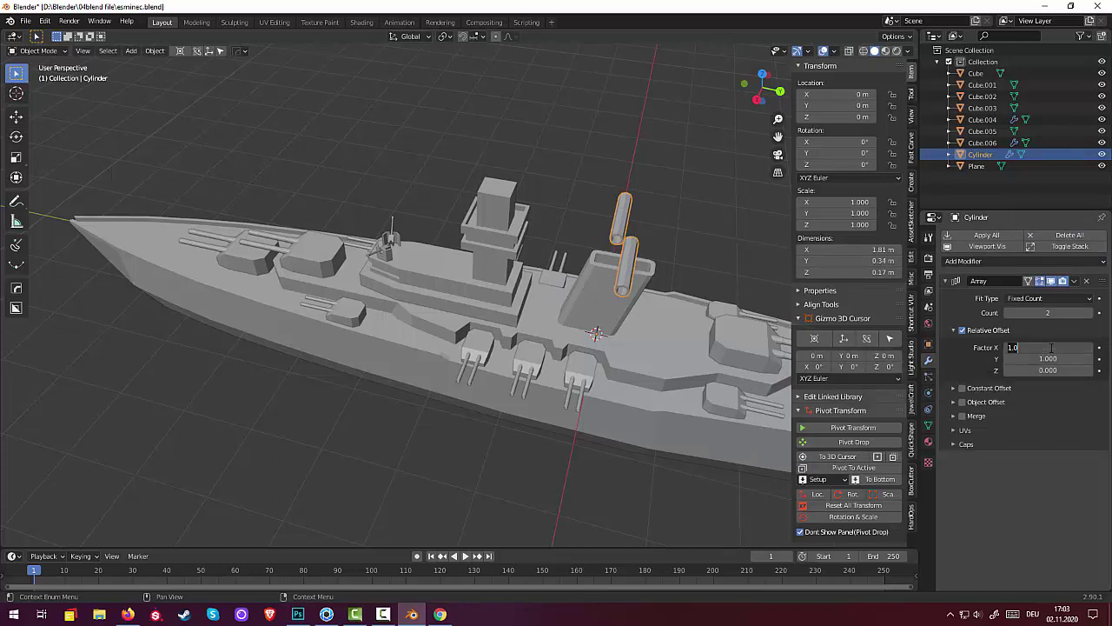
pyautogui.write('0')
pyautogui.press('Return')
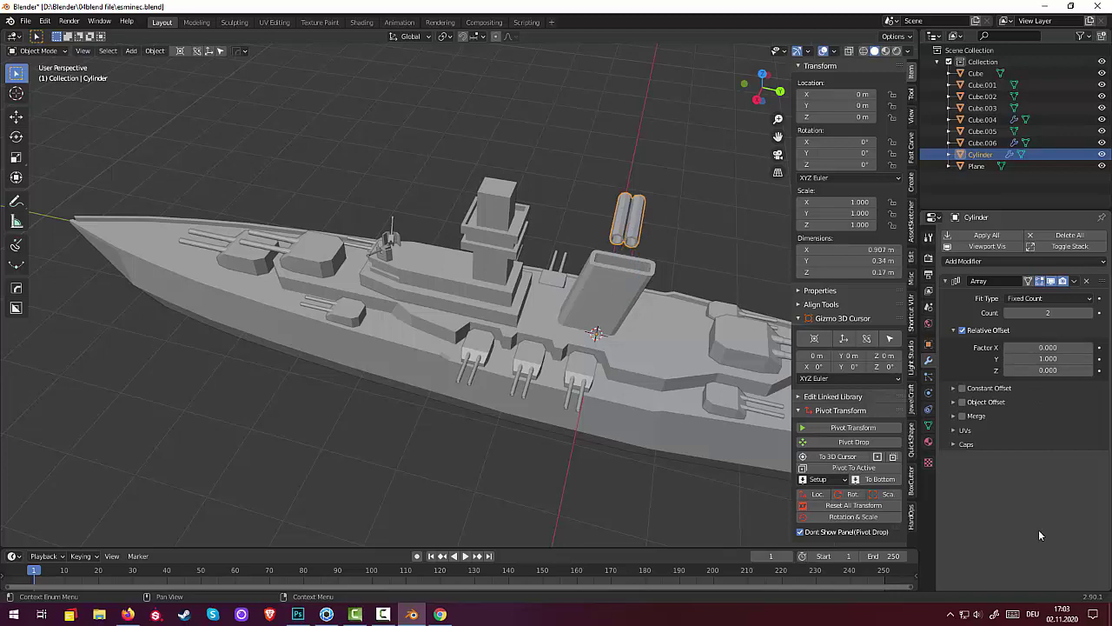
pyautogui.click(1089, 313)
pyautogui.click(1089, 313)
# Reselect the tube bundle and apply its Array modifier
pyautogui.moveTo(669, 269)
pyautogui.mouseDown(button='middle')
pyautogui.moveTo(640, 296)
pyautogui.moveTo(665, 317)
pyautogui.moveTo(640, 320)
pyautogui.mouseUp(button='middle')
pyautogui.hotkey('alt', 'a')
pyautogui.moveTo(598, 178)
pyautogui.mouseDown(button='middle')
pyautogui.moveTo(635, 124)
pyautogui.moveTo(657, 131)
pyautogui.moveTo(668, 176)
pyautogui.moveTo(593, 261)
pyautogui.mouseUp(button='middle')
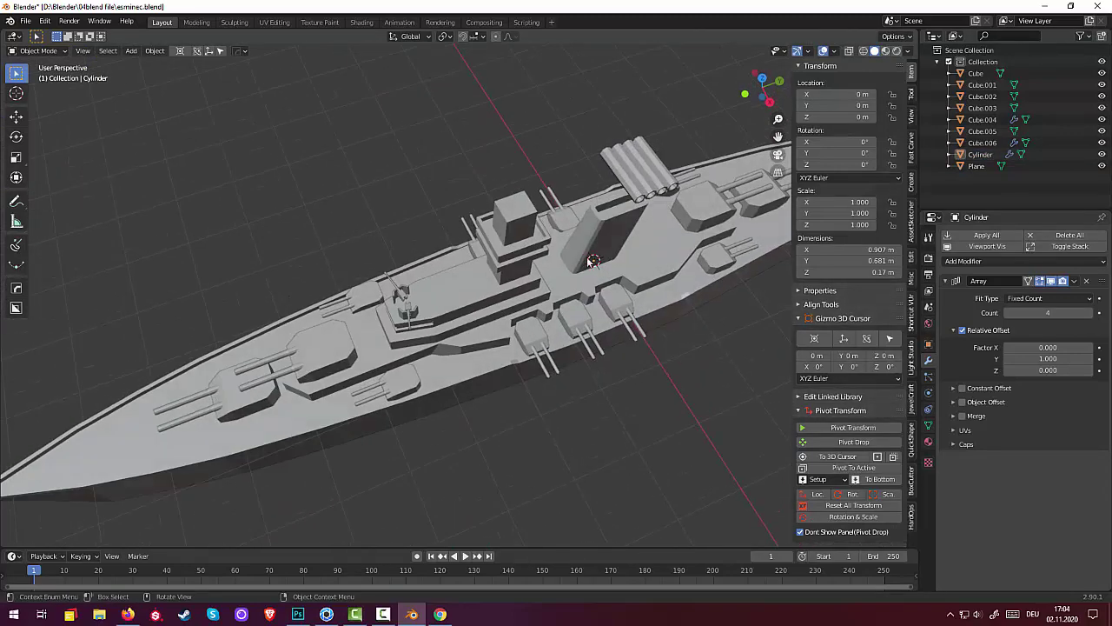
pyautogui.click(412, 316)
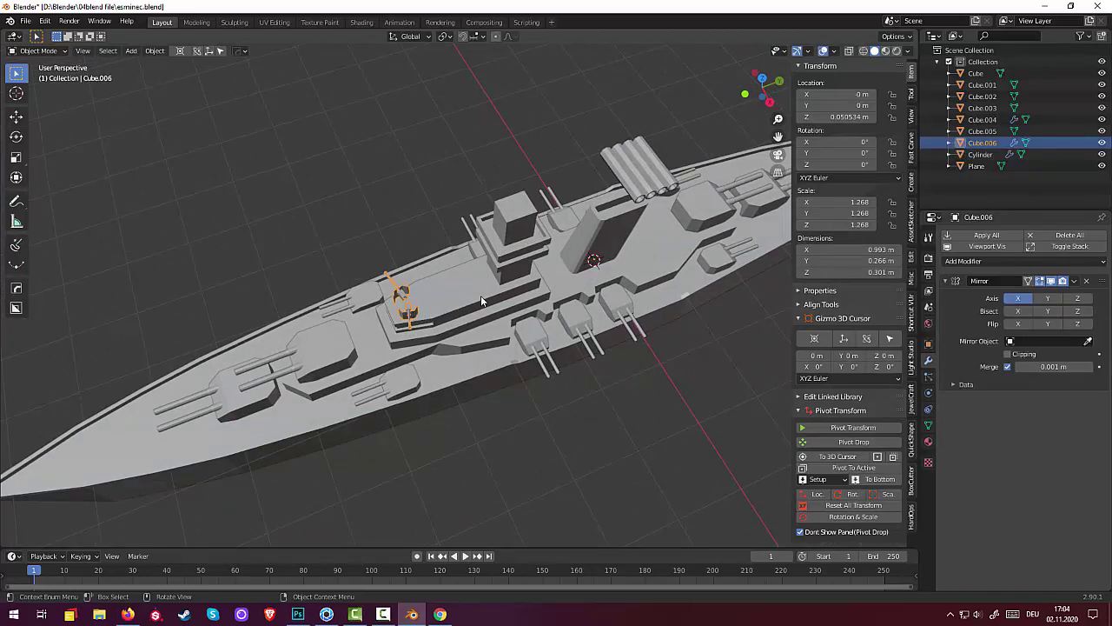
pyautogui.moveTo(481, 296); pyautogui.dragTo(448, 249, button='middle')
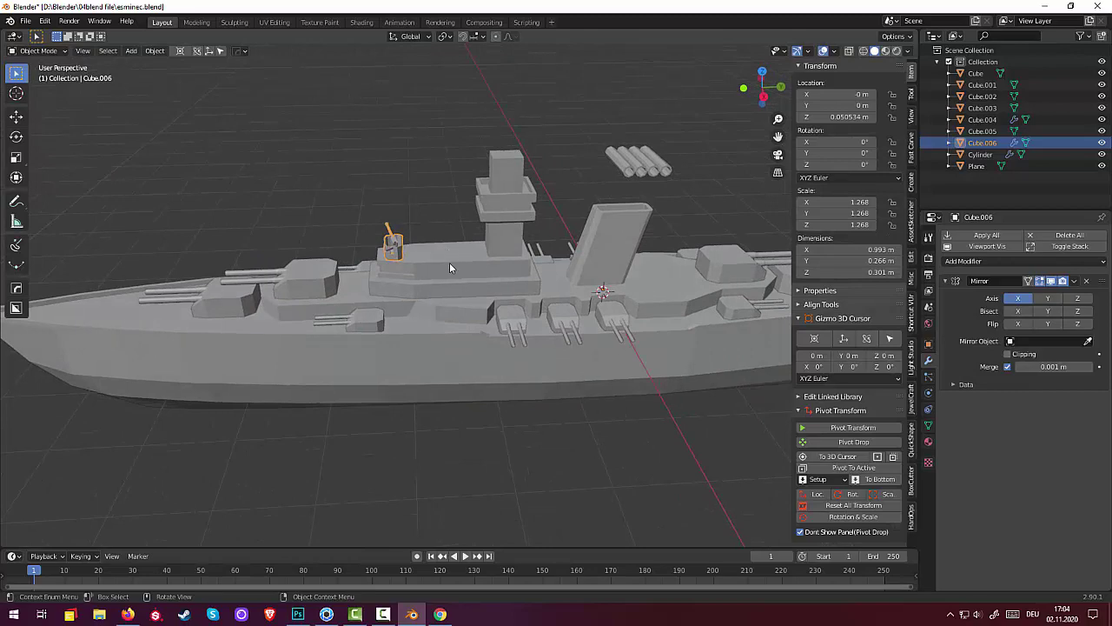
pyautogui.moveTo(523, 264)
pyautogui.mouseDown(button='middle')
pyautogui.moveTo(603, 253)
pyautogui.moveTo(541, 267)
pyautogui.moveTo(538, 228)
pyautogui.moveTo(608, 266)
pyautogui.mouseUp(button='middle')
pyautogui.click(551, 248)
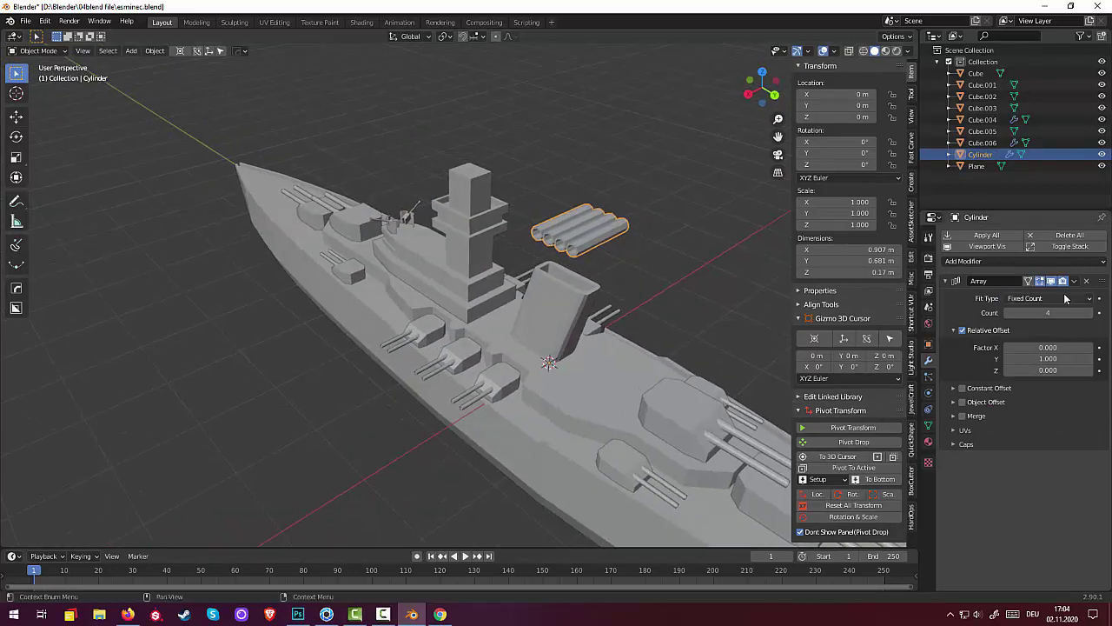
pyautogui.click(1075, 283)
pyautogui.click(1030, 297)
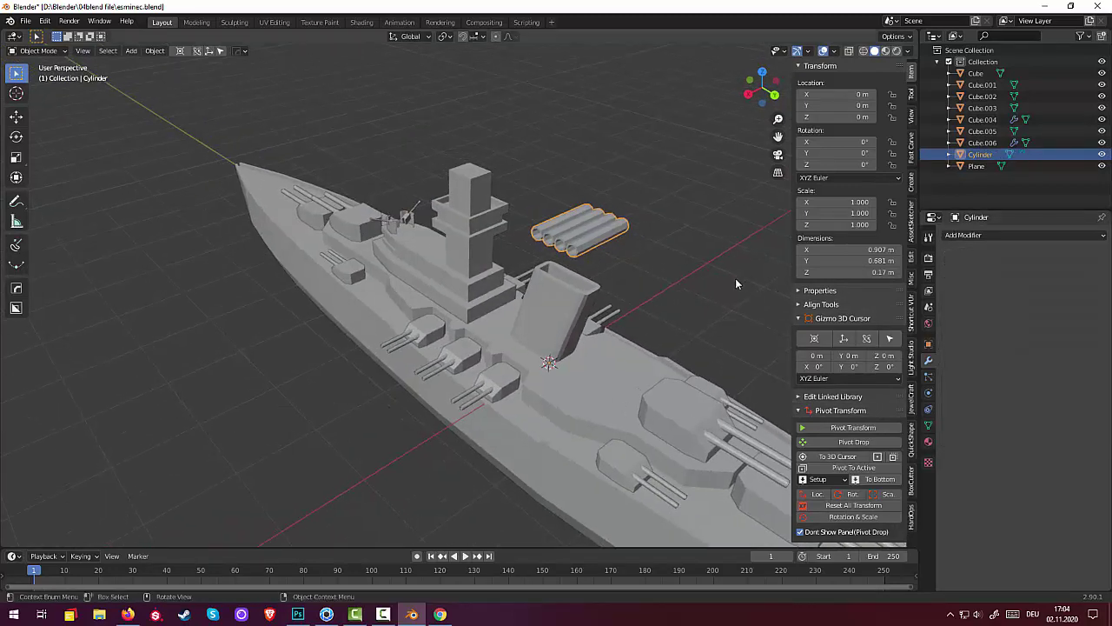
pyautogui.moveTo(735, 278); pyautogui.dragTo(771, 277, button='middle')
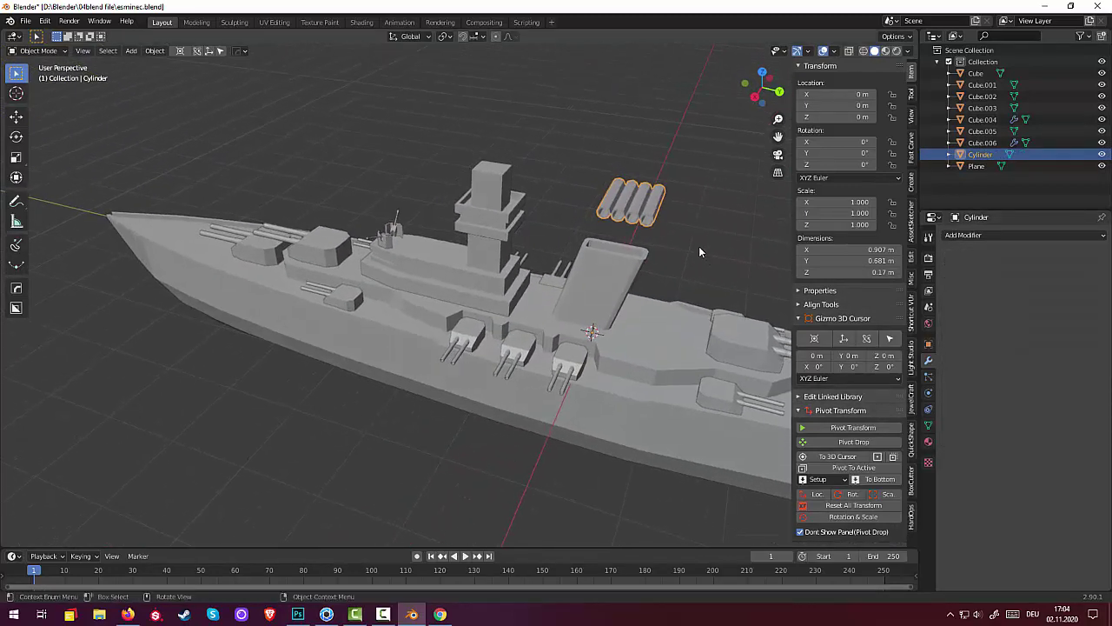
pyautogui.moveTo(698, 246)
pyautogui.mouseDown(button='middle')
pyautogui.moveTo(707, 249)
pyautogui.moveTo(693, 234)
pyautogui.moveTo(530, 208)
pyautogui.mouseUp(button='middle')
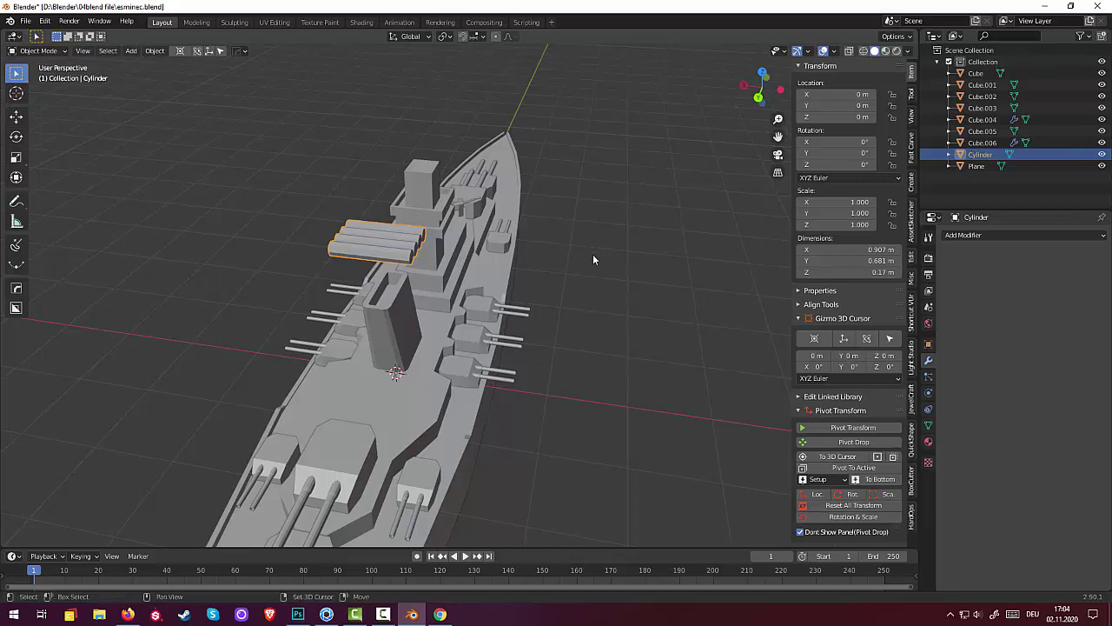
# Add a cube and scale it down to about 0.289
pyautogui.hotkey('shift', 'a')
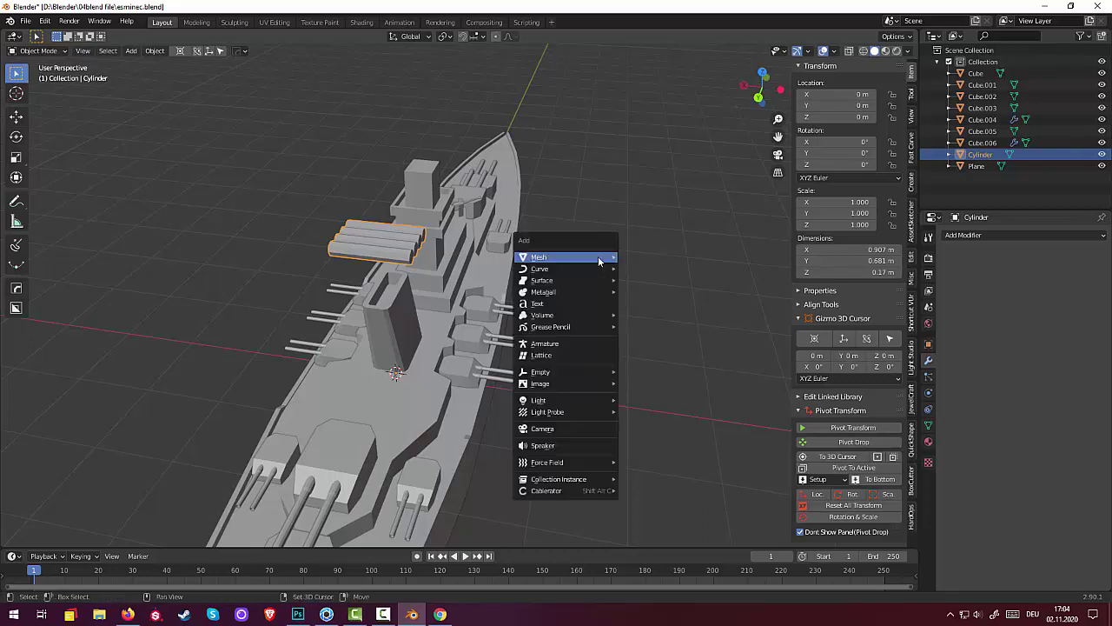
pyautogui.click(653, 270)
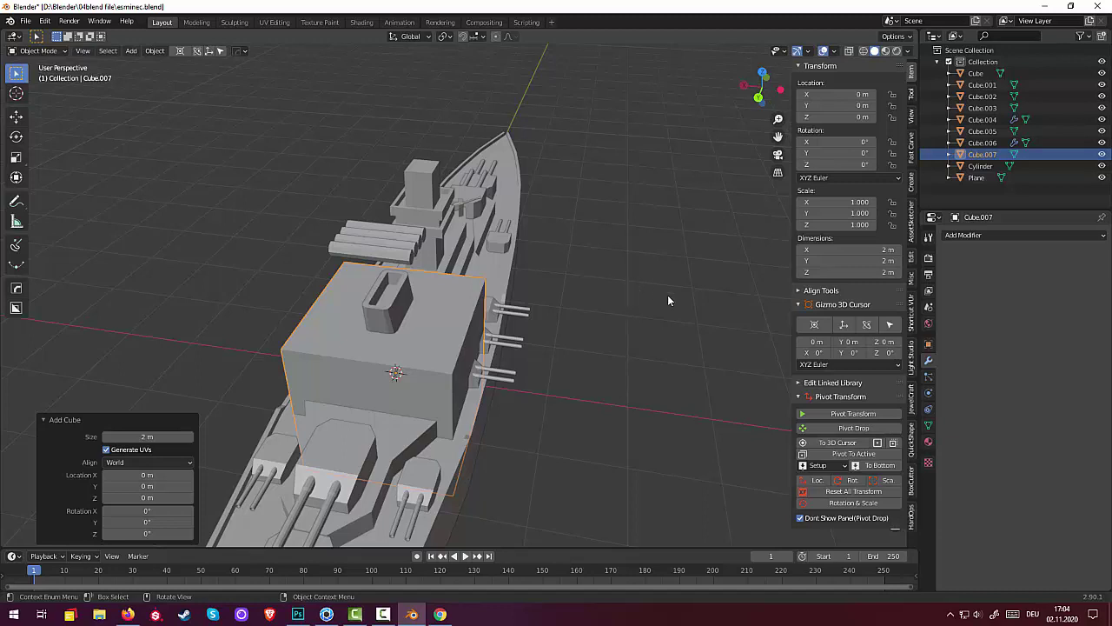
pyautogui.press('s')
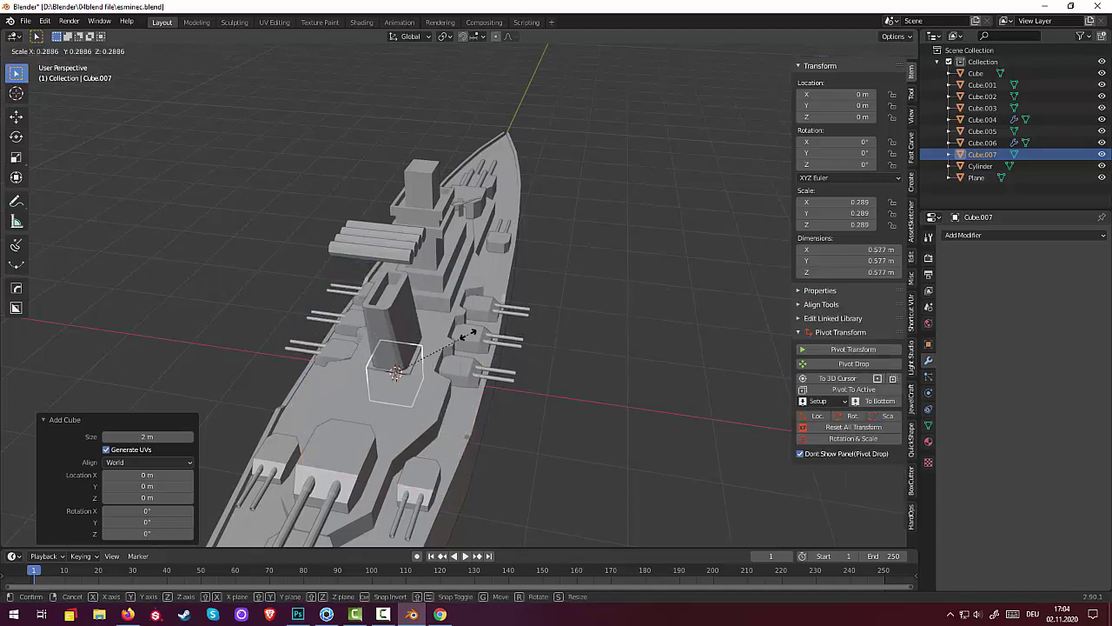
pyautogui.click(468, 333)
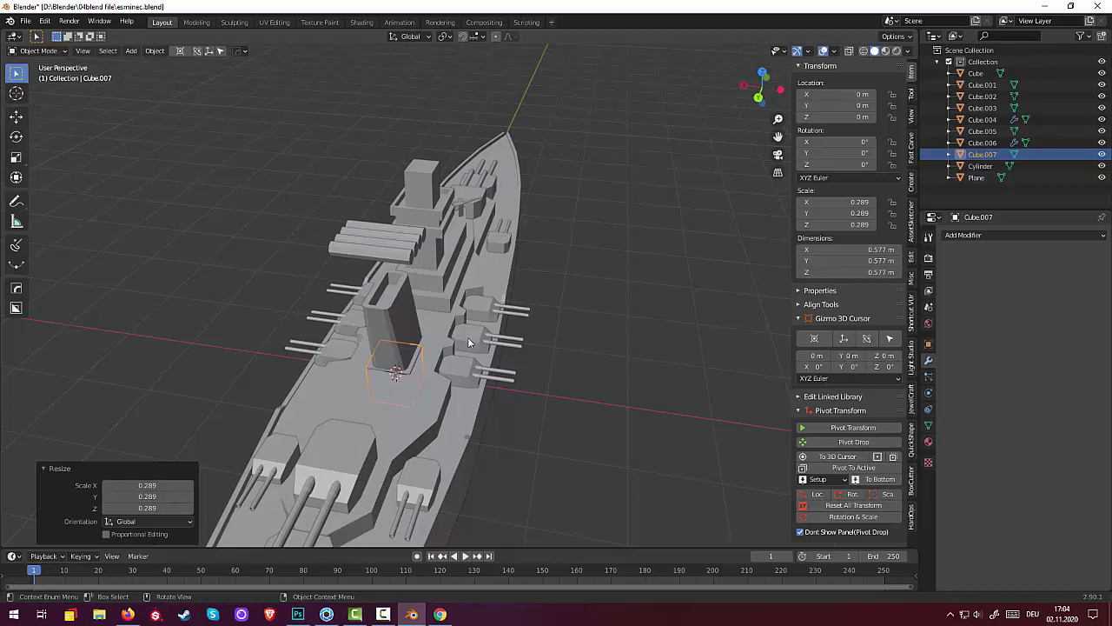
# Raise the cube to 1.9321 m under the tubes and flatten it to 0.203 m tall
pyautogui.press('g')
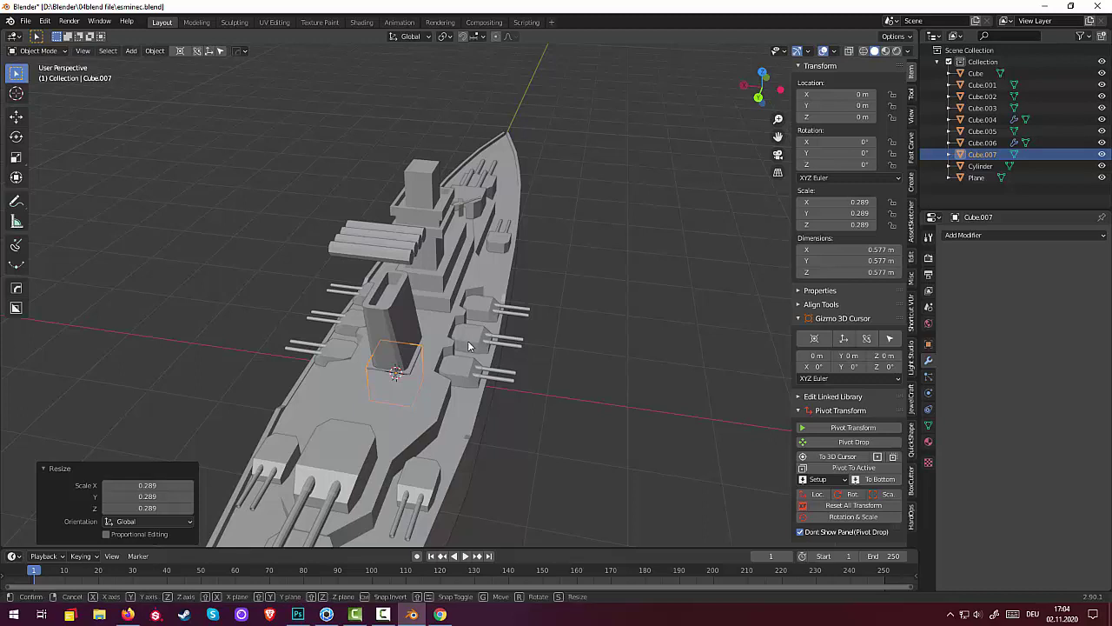
pyautogui.press('z')
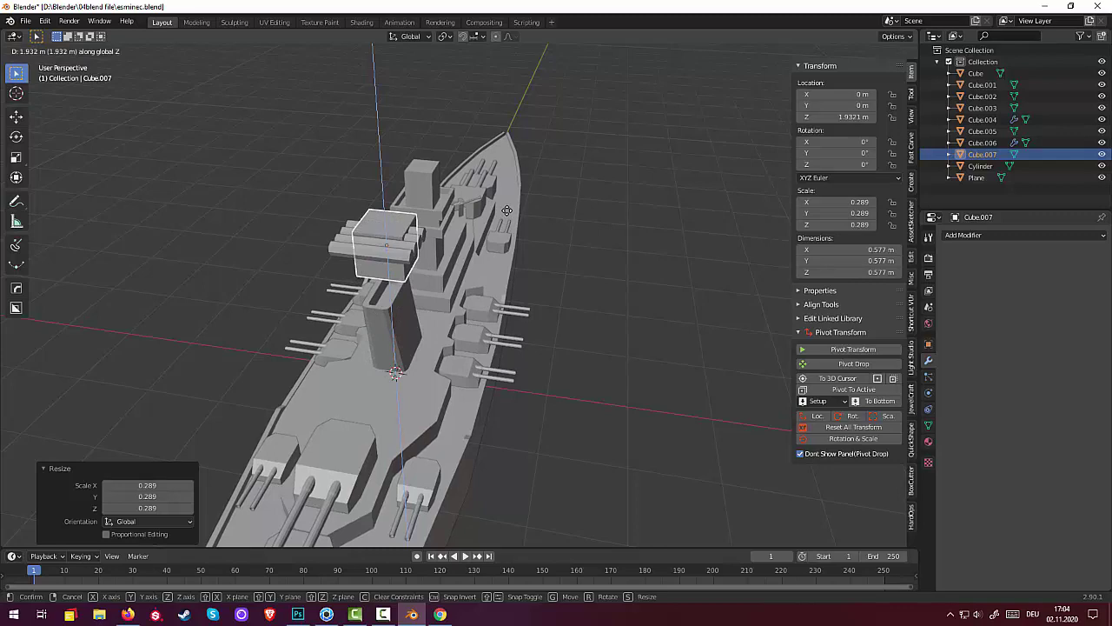
pyautogui.click(513, 218)
pyautogui.moveTo(516, 219)
pyautogui.mouseDown(button='middle')
pyautogui.moveTo(636, 228)
pyautogui.moveTo(644, 207)
pyautogui.moveTo(581, 189)
pyautogui.moveTo(562, 206)
pyautogui.mouseUp(button='middle')
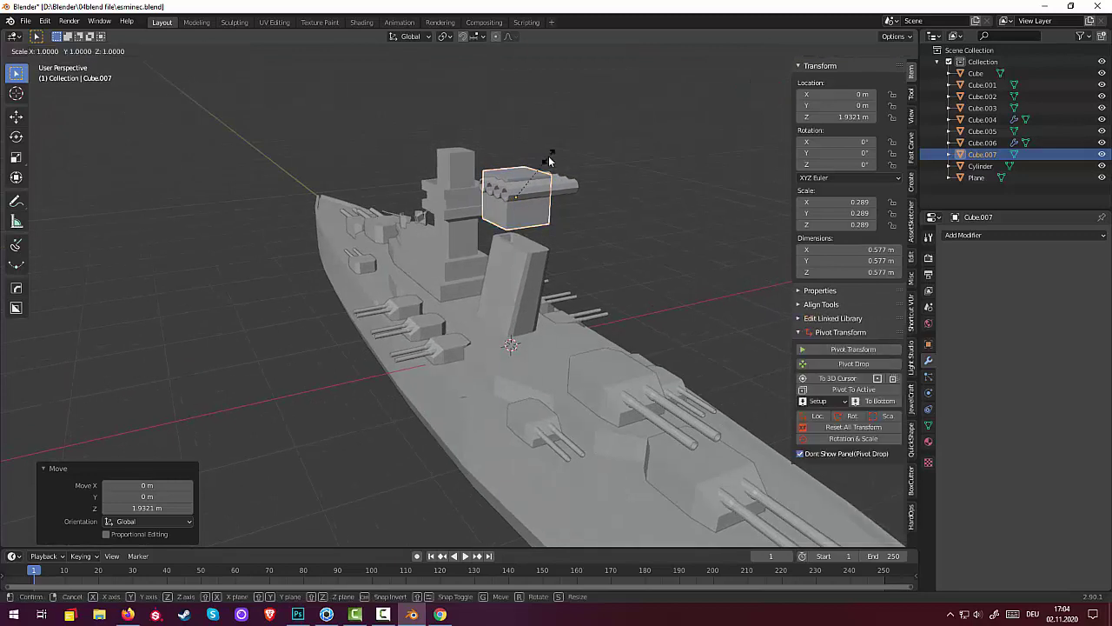
pyautogui.press('s')
pyautogui.press('z')
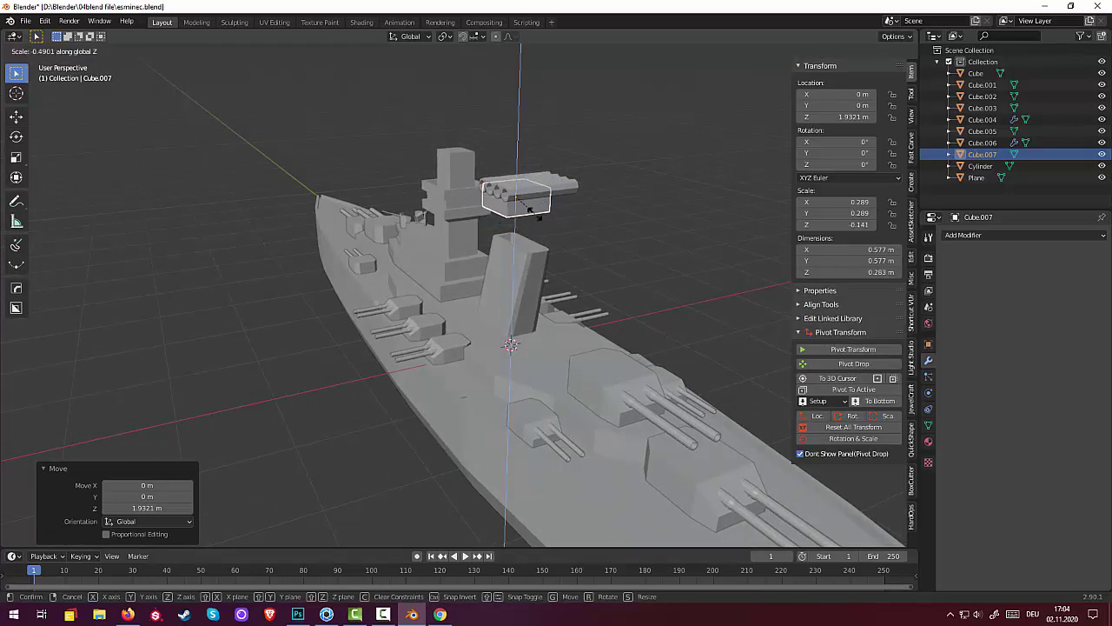
pyautogui.click(539, 210)
pyautogui.moveTo(546, 217)
pyautogui.mouseDown(button='middle')
pyautogui.moveTo(653, 215)
pyautogui.moveTo(633, 208)
pyautogui.mouseUp(button='middle')
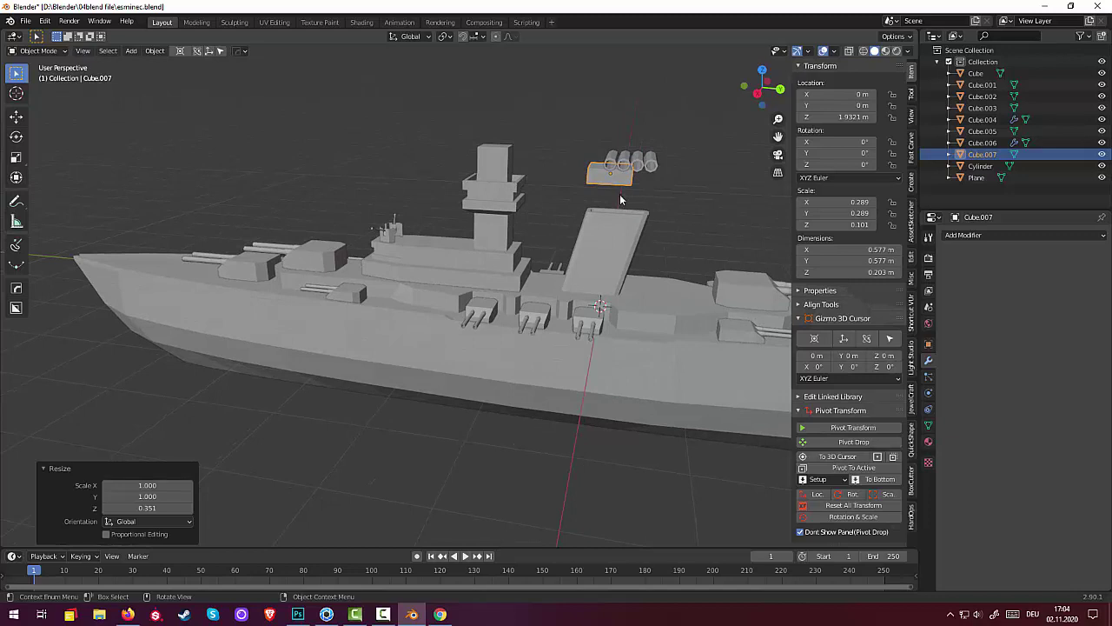
pyautogui.press('KP_3')
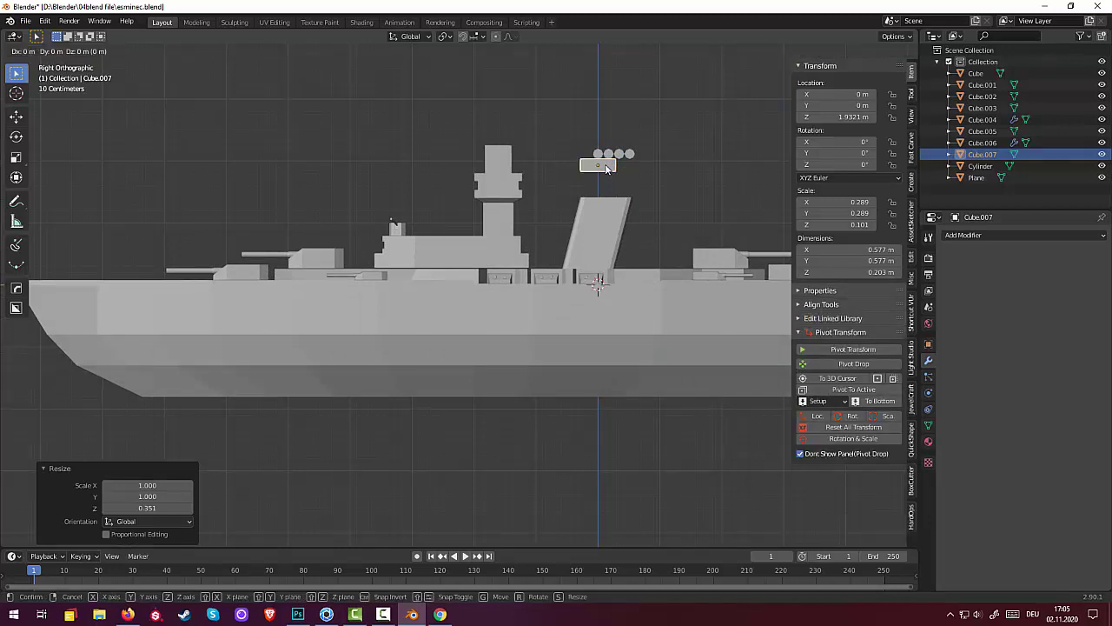
# Shift the mount plate 0.24312 m along Y under the tubes and thin it to 0.0881 m
pyautogui.press('y')
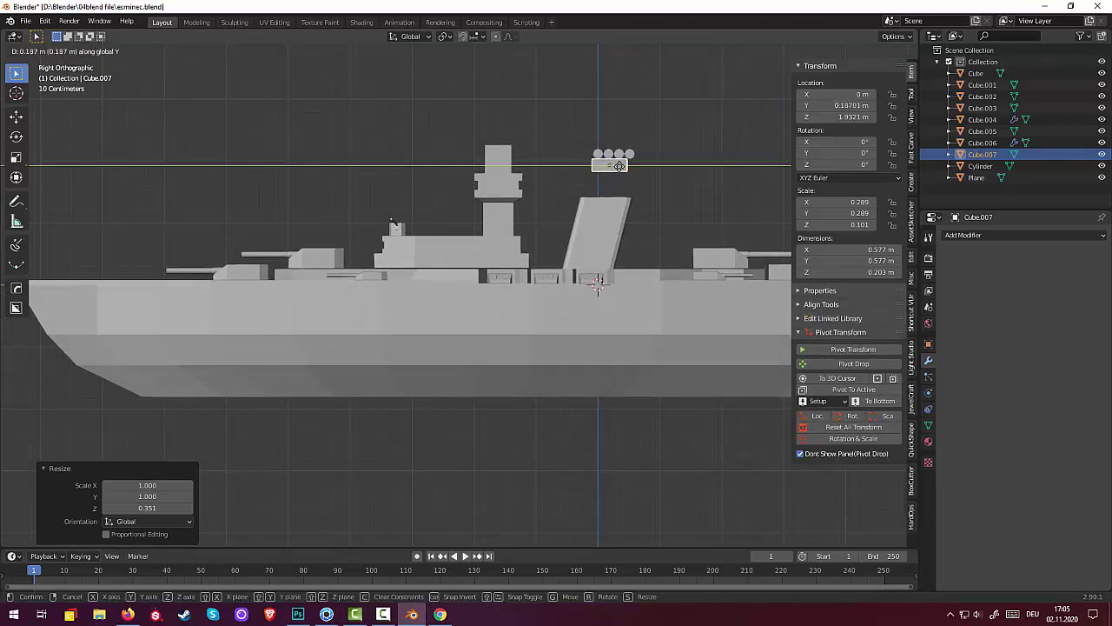
pyautogui.click(617, 174)
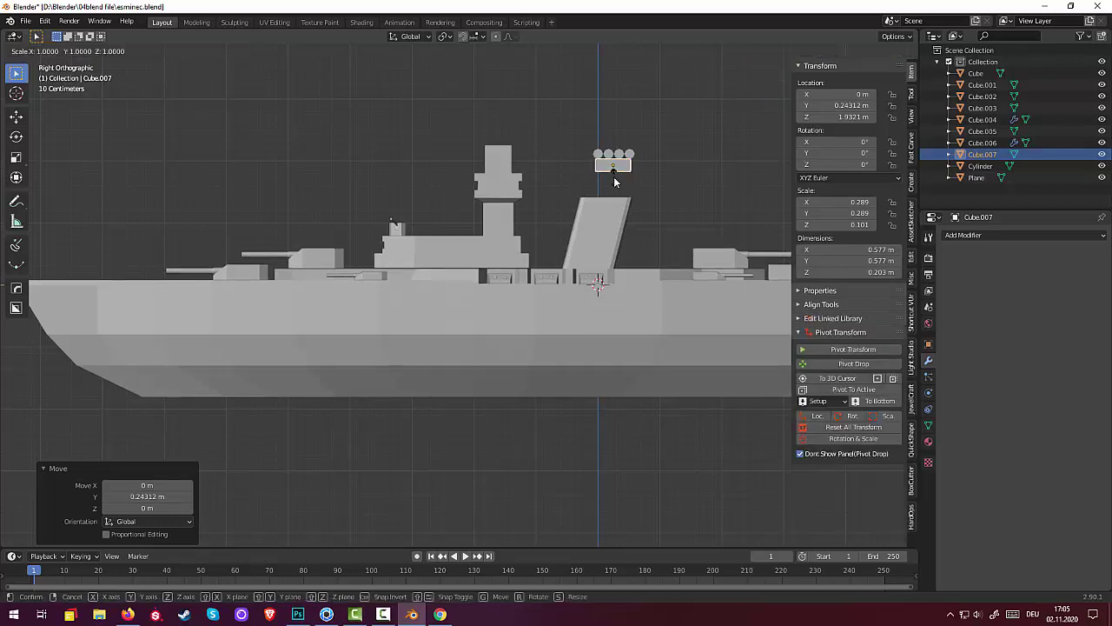
pyautogui.press('s')
pyautogui.press('z')
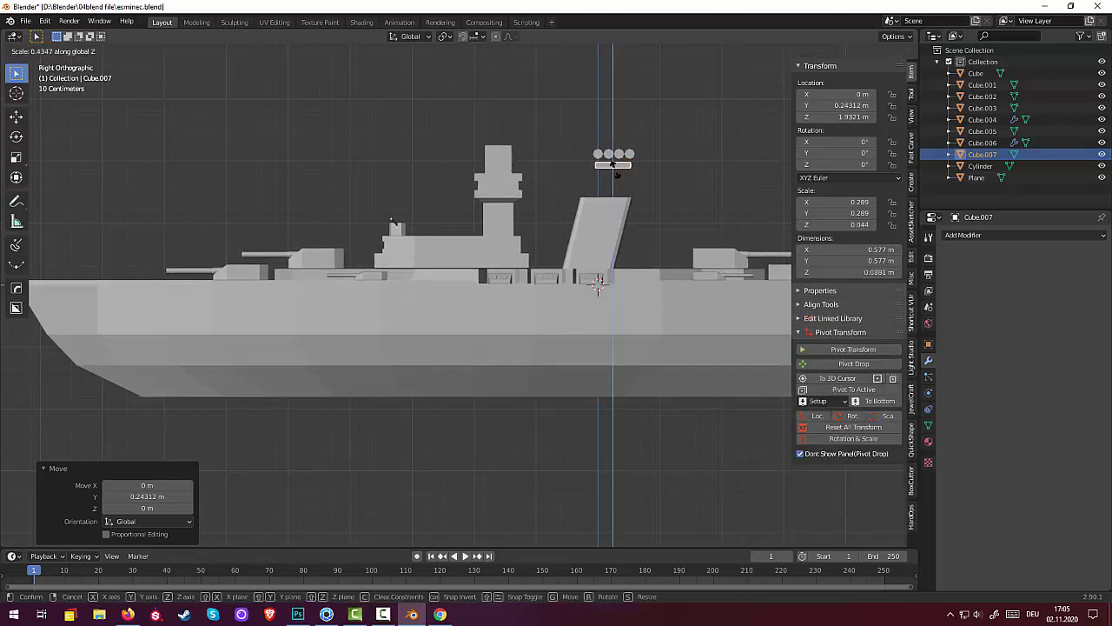
pyautogui.click(616, 172)
pyautogui.moveTo(616, 172)
pyautogui.mouseDown(button='middle')
pyautogui.moveTo(548, 195)
pyautogui.moveTo(481, 200)
pyautogui.moveTo(462, 188)
pyautogui.moveTo(573, 203)
pyautogui.mouseUp(button='middle')
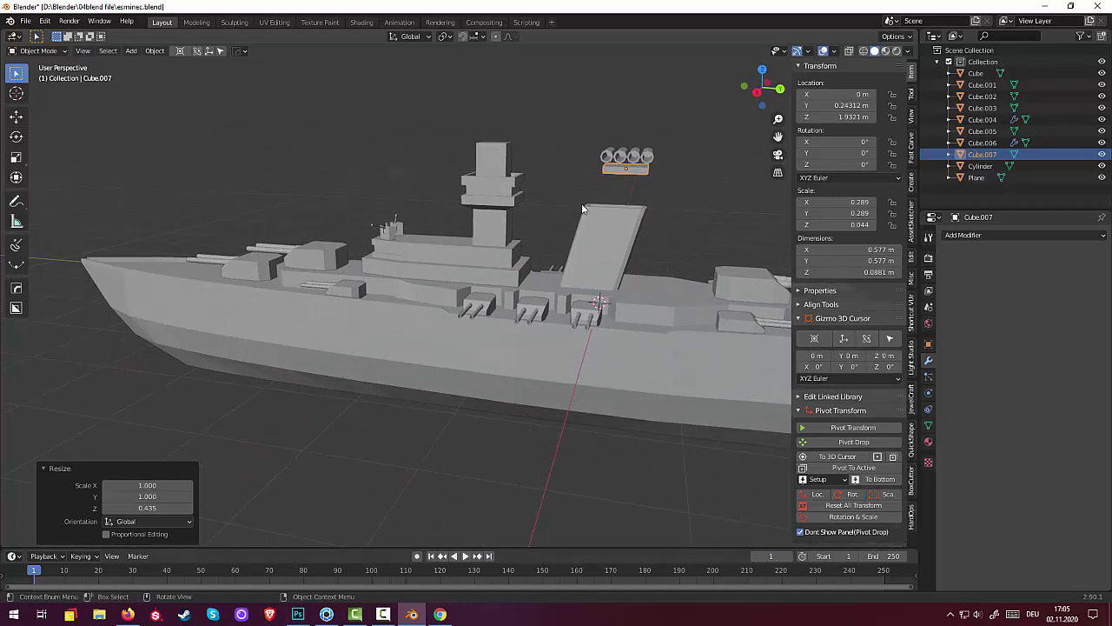
# Raise the mount box to 1.9871 m and slide it along X to −0.31451 m
pyautogui.press('g')
pyautogui.press('z')
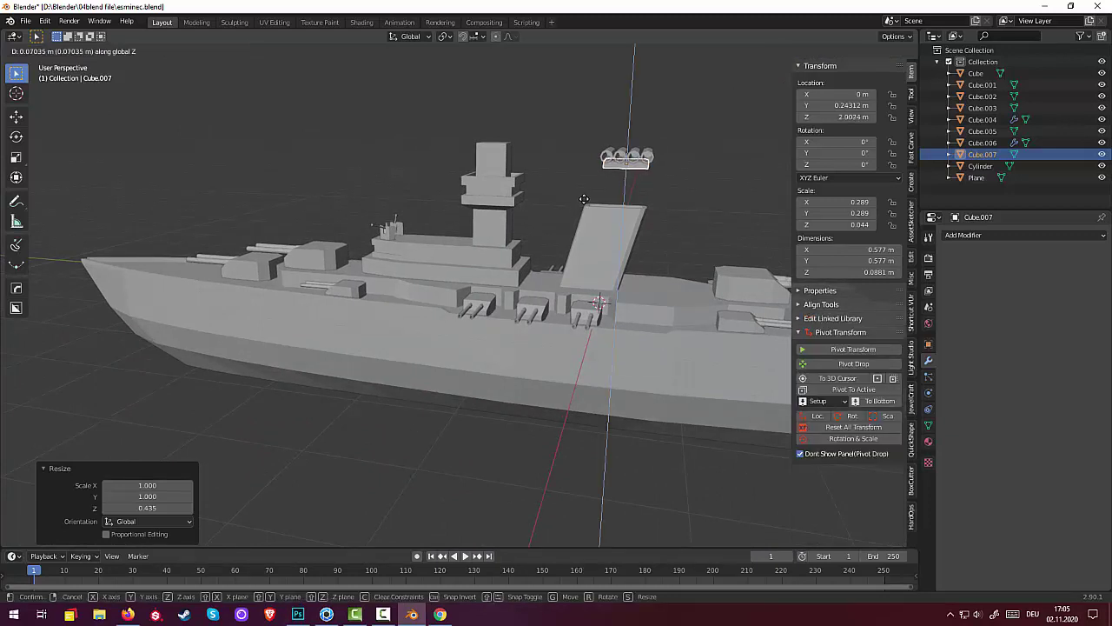
pyautogui.click(585, 202)
pyautogui.moveTo(589, 205)
pyautogui.mouseDown(button='middle')
pyautogui.moveTo(578, 224)
pyautogui.moveTo(545, 218)
pyautogui.mouseUp(button='middle')
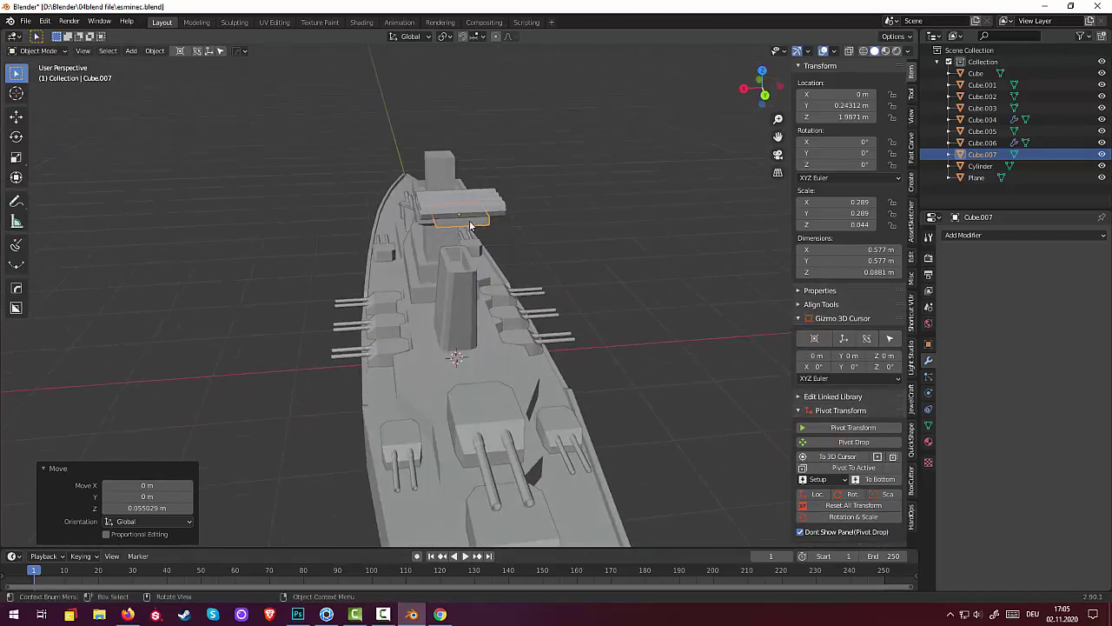
pyautogui.press('g')
pyautogui.press('x')
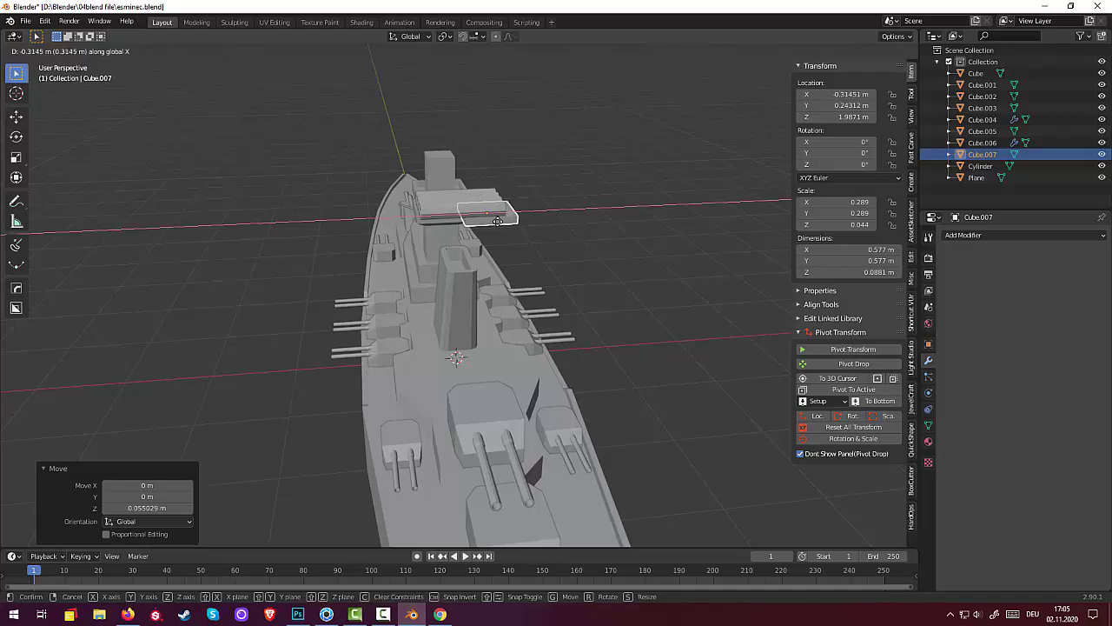
pyautogui.click(499, 224)
pyautogui.moveTo(504, 230); pyautogui.dragTo(489, 217, button='middle')
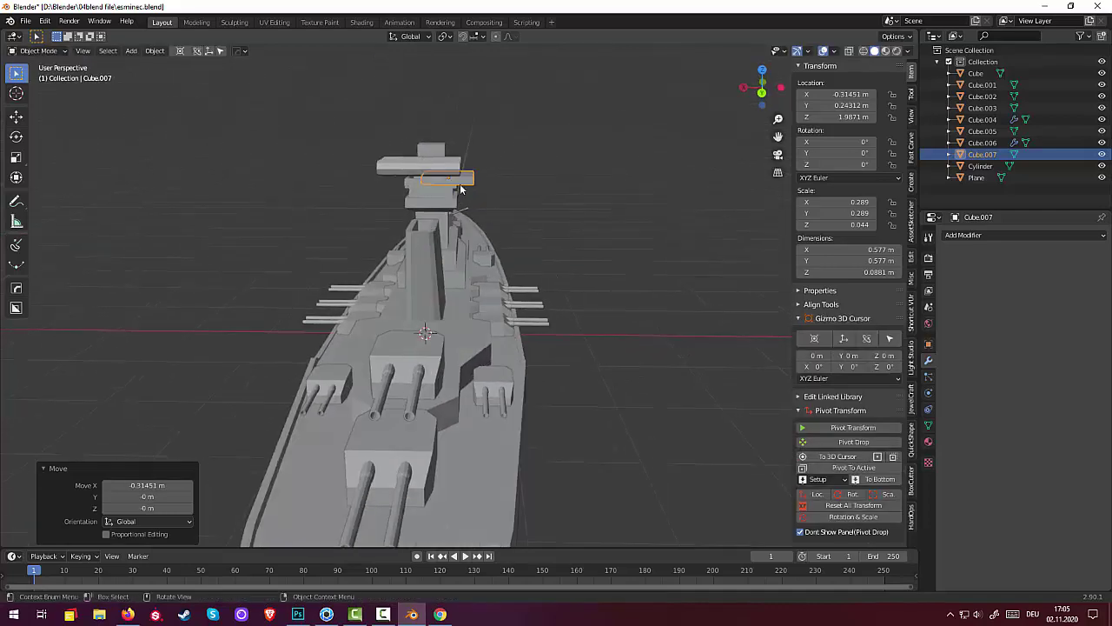
pyautogui.scroll(3, 290, 159)
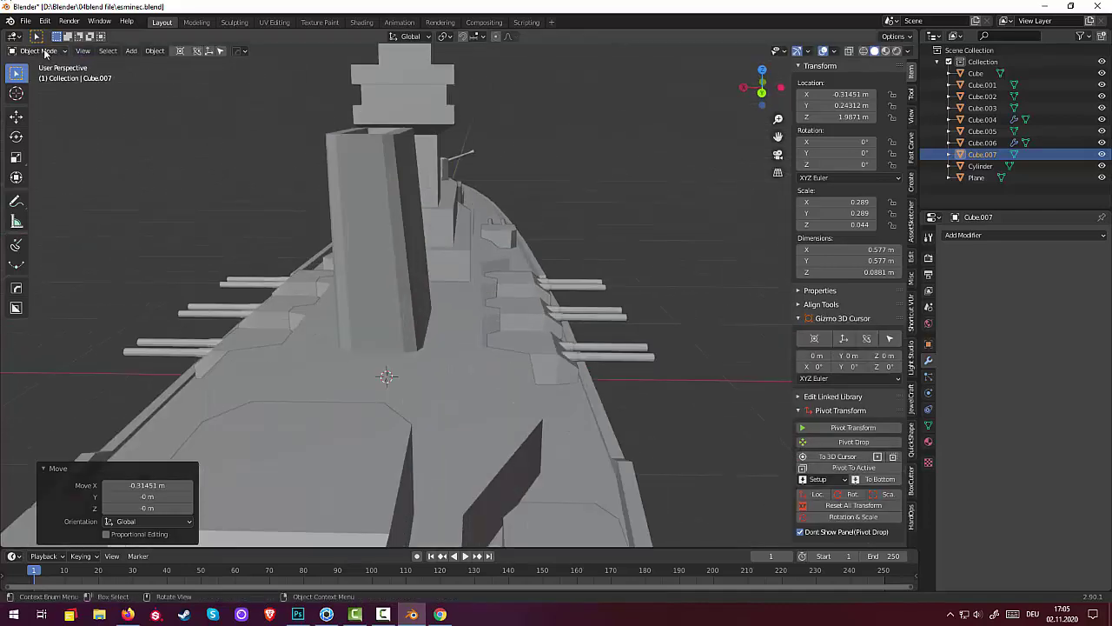
pyautogui.click(42, 51)
# In Edit Mode, add one centred loop cut around the box and bevel it 0.112 m wide
pyautogui.click(39, 76)
pyautogui.scroll(-3, 425, 233)
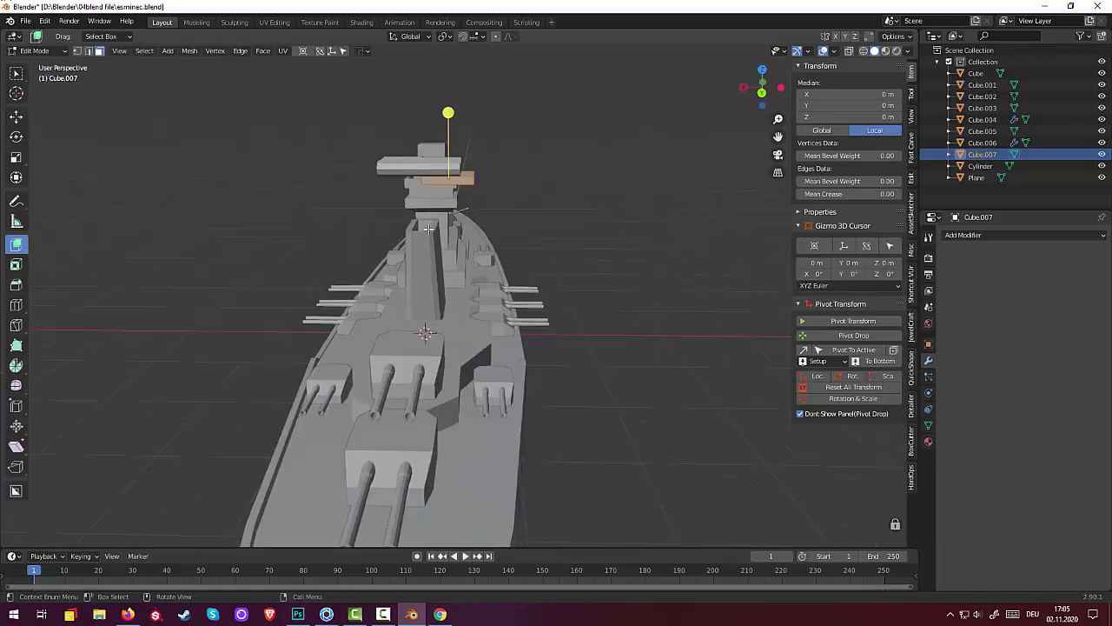
pyautogui.scroll(2, 460, 204)
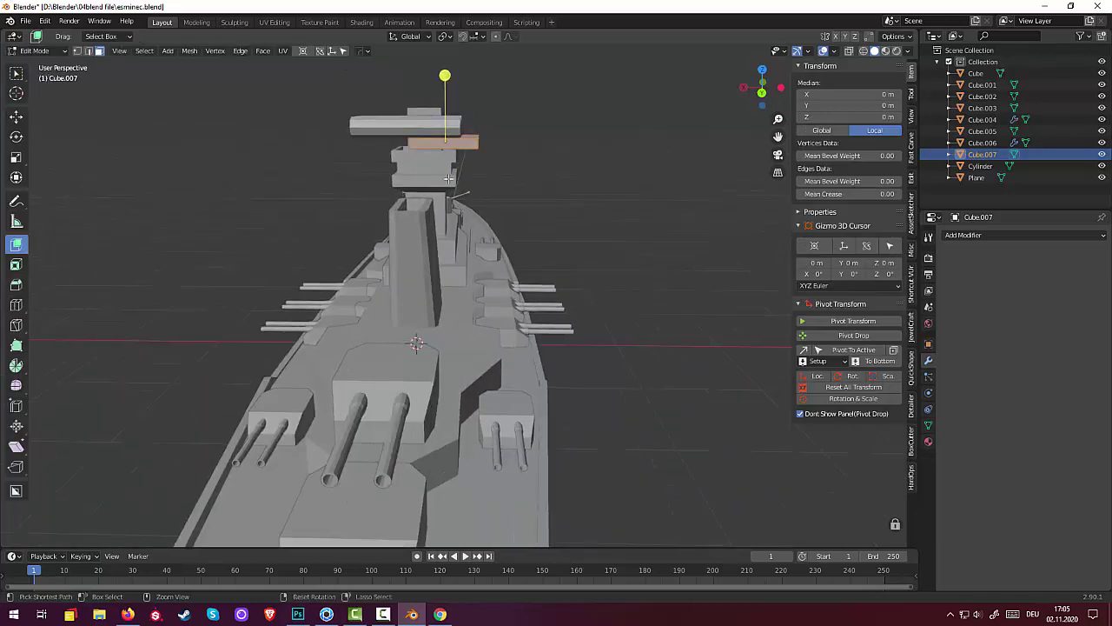
pyautogui.hotkey('ctrl', 'r')
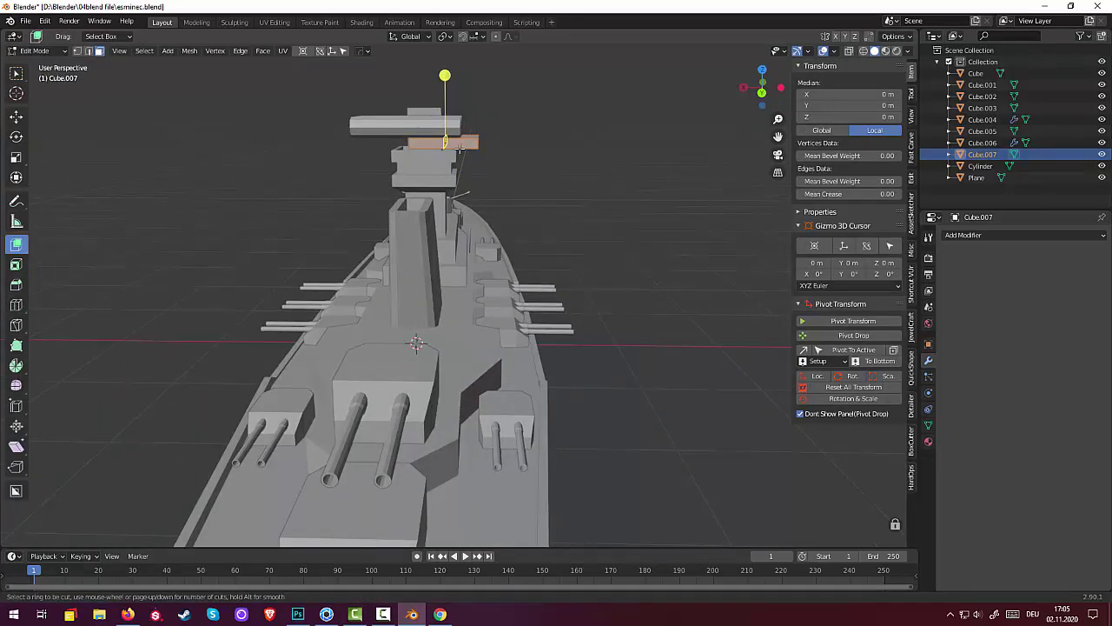
pyautogui.scroll(1, 459, 147)
pyautogui.scroll(-1, 460, 147)
pyautogui.click(459, 149)
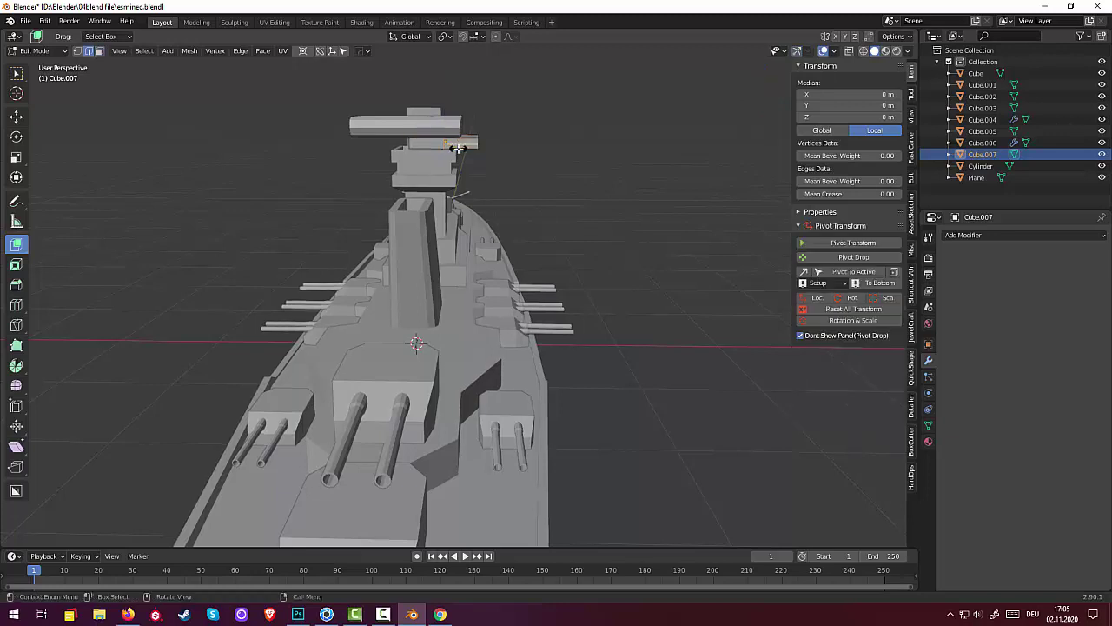
pyautogui.rightClick(458, 149)
pyautogui.hotkey('ctrl', 'b')
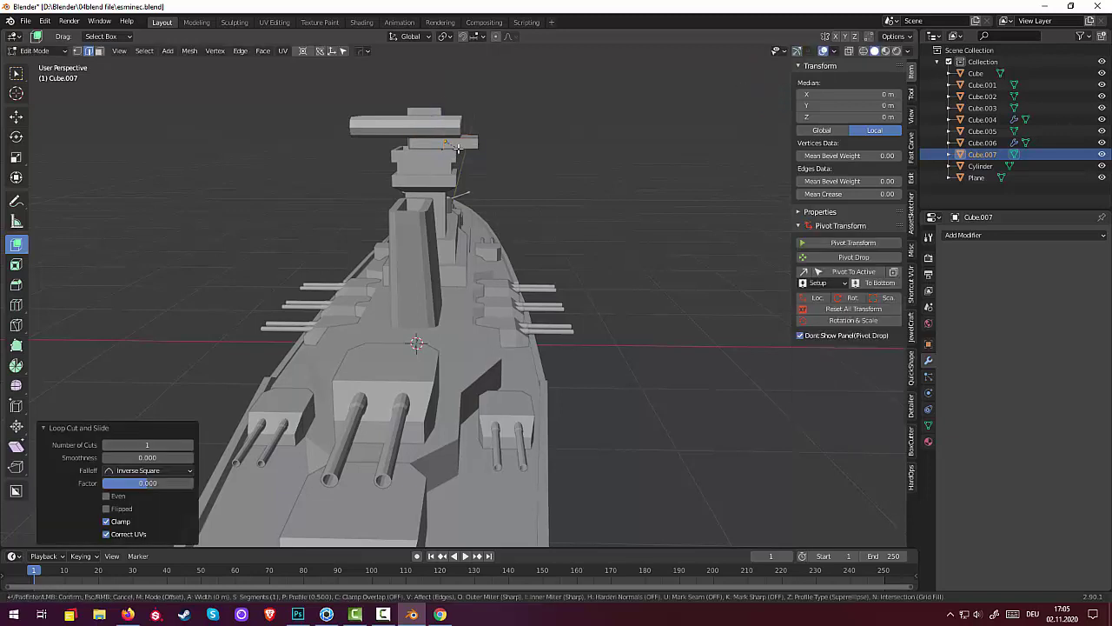
pyautogui.click(465, 150)
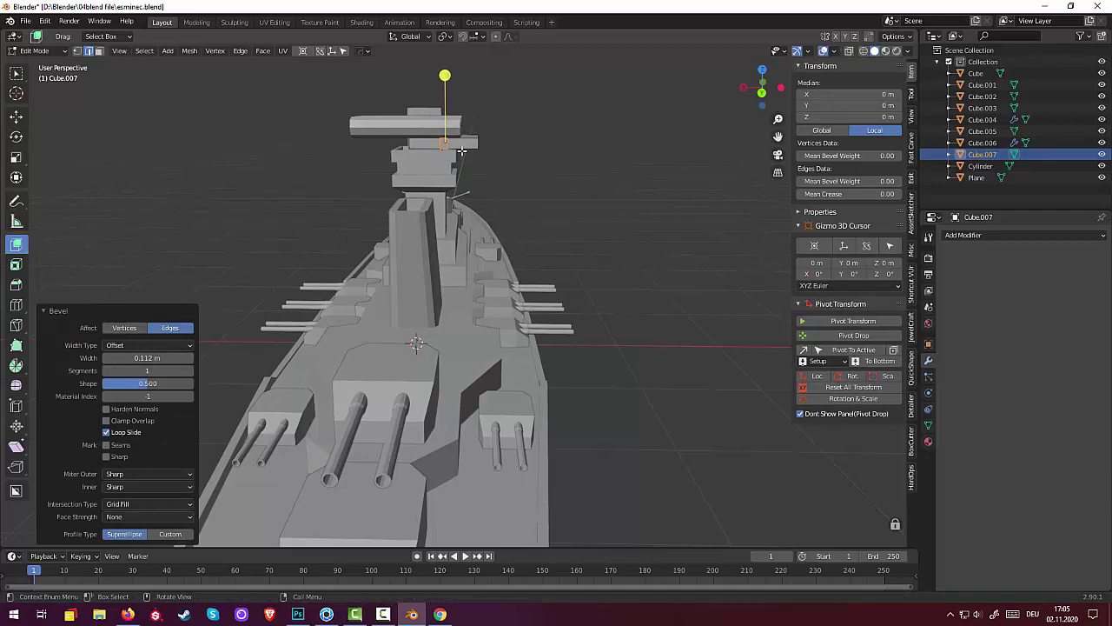
pyautogui.moveTo(462, 150); pyautogui.dragTo(446, 178, button='middle')
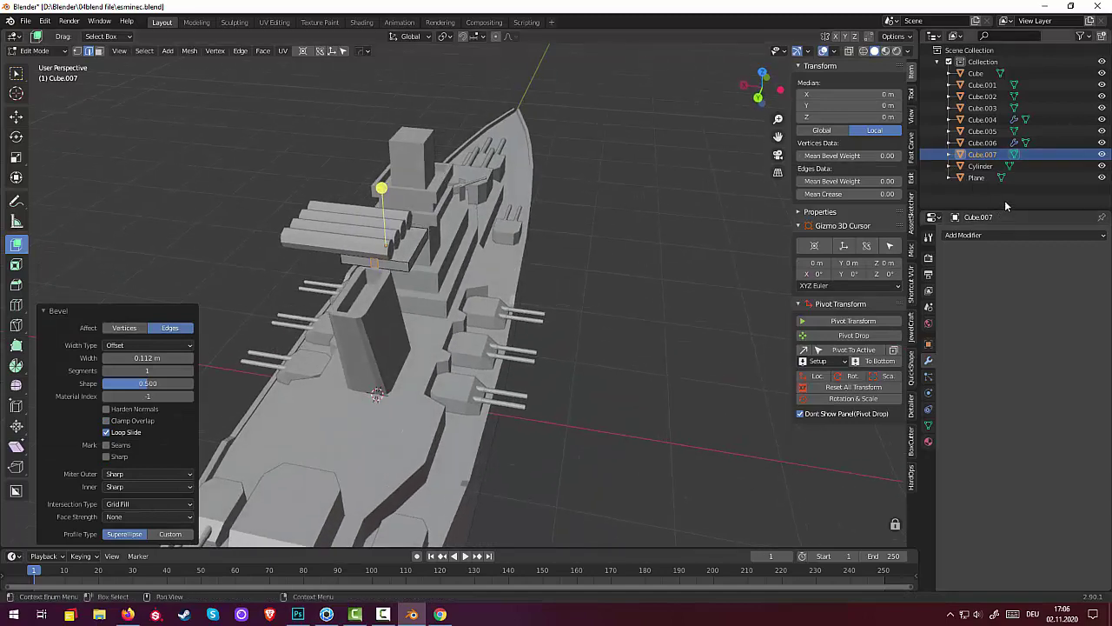
# Undo the bevel and extrude the box's face upward by 0.27014 m
pyautogui.click(1102, 165)
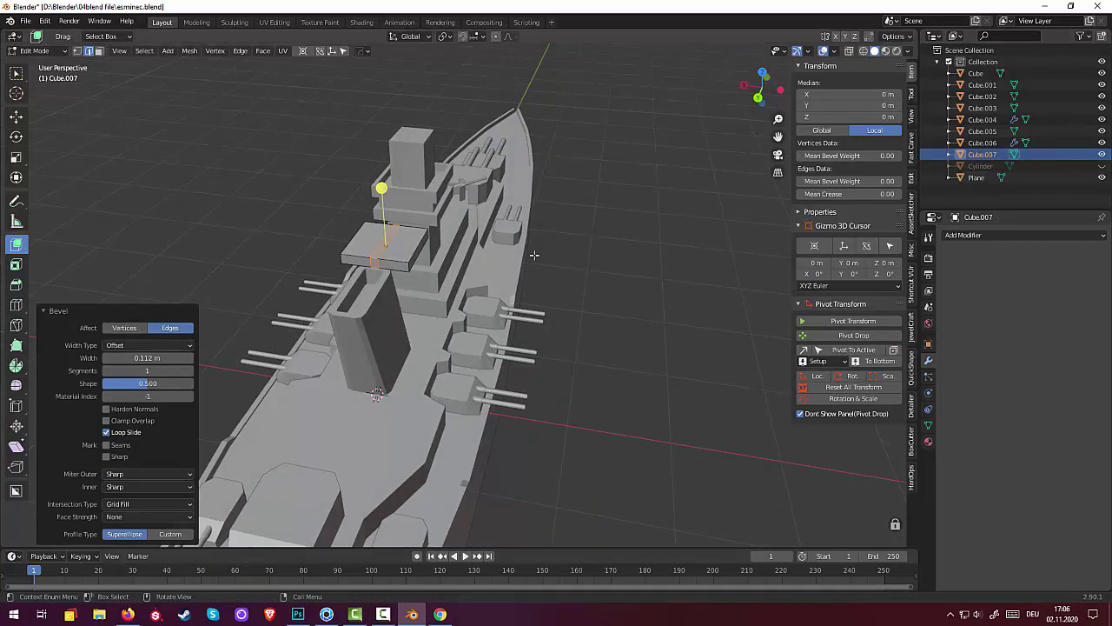
pyautogui.hotkey('ctrl', 'z')
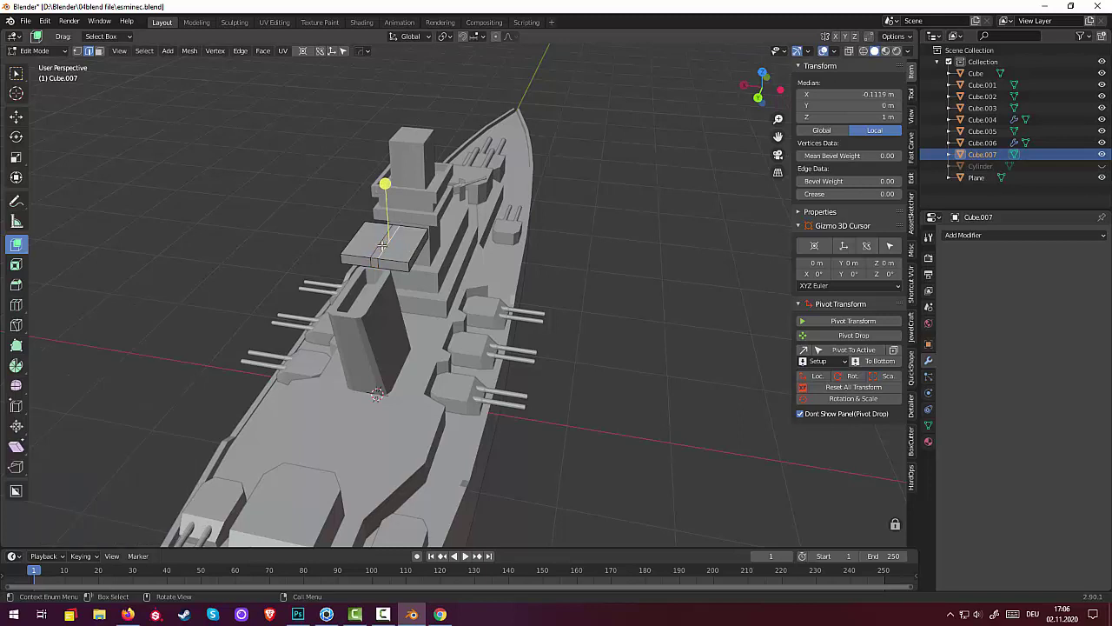
pyautogui.click(99, 50)
pyautogui.click(283, 170)
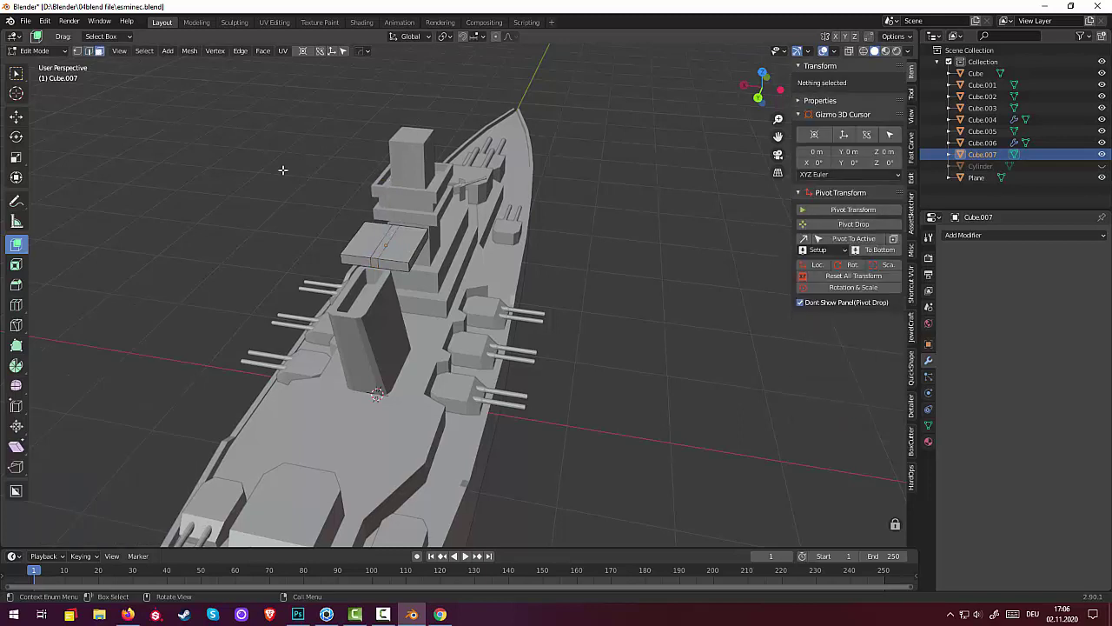
pyautogui.click(378, 249)
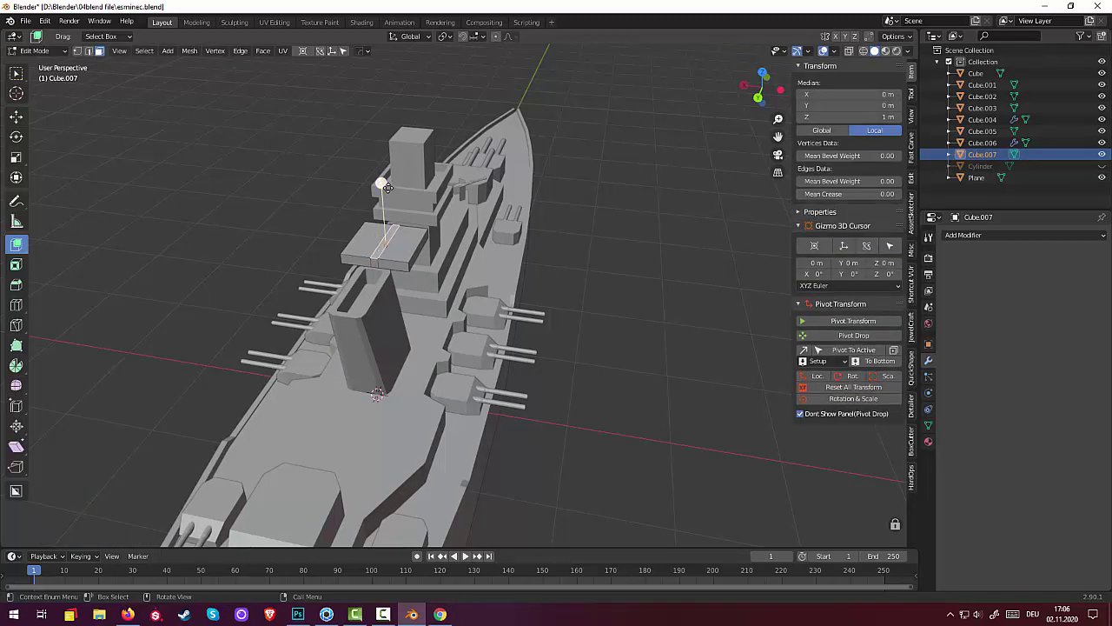
pyautogui.moveTo(381, 183); pyautogui.dragTo(381, 152)
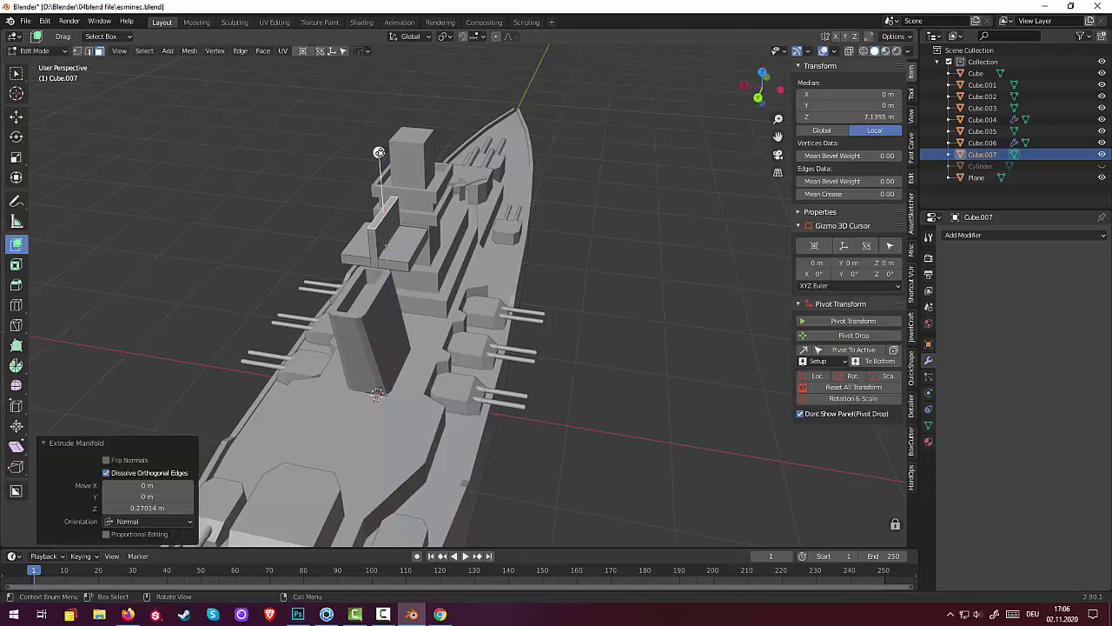
pyautogui.click(1101, 166)
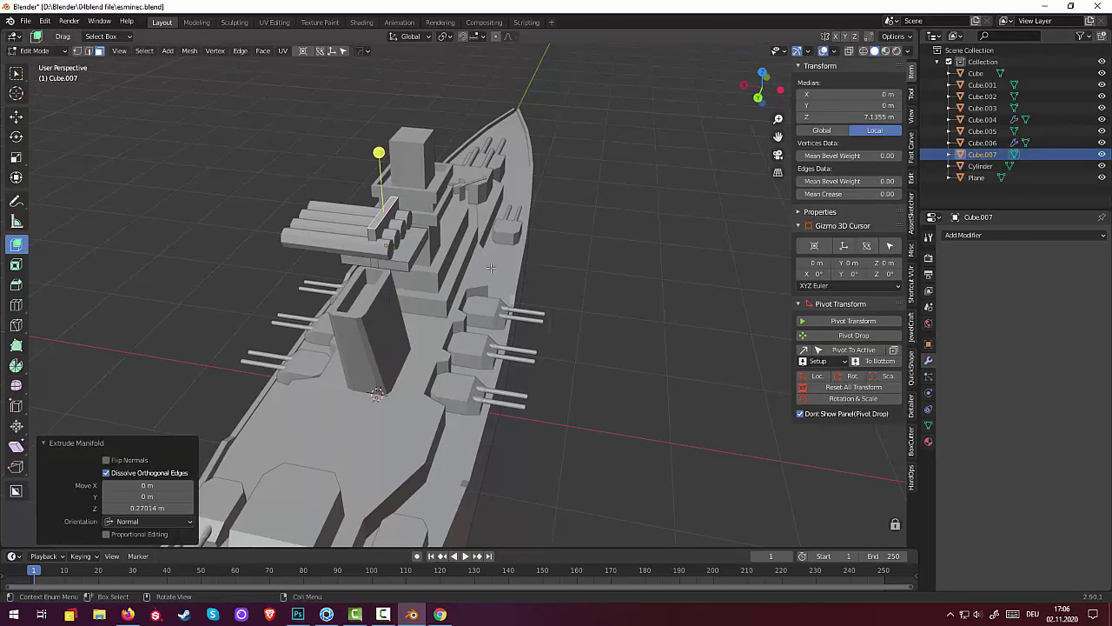
# Select the launcher's upward-facing face from a side view
pyautogui.moveTo(486, 261); pyautogui.dragTo(616, 252, button='middle')
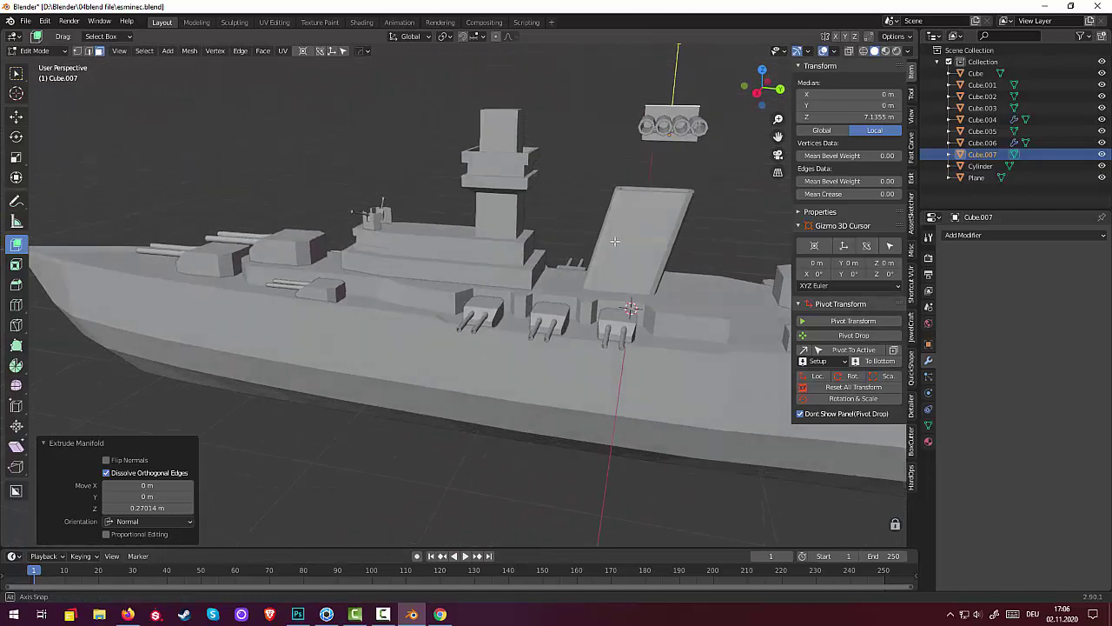
pyautogui.moveTo(616, 252); pyautogui.dragTo(480, 246, button='middle')
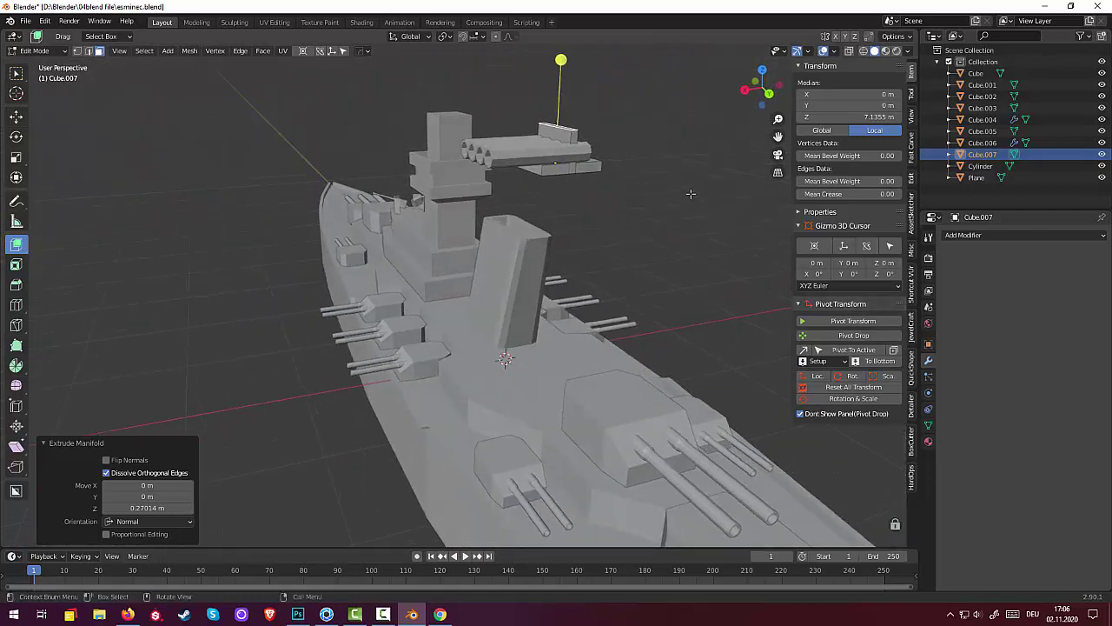
pyautogui.click(573, 138)
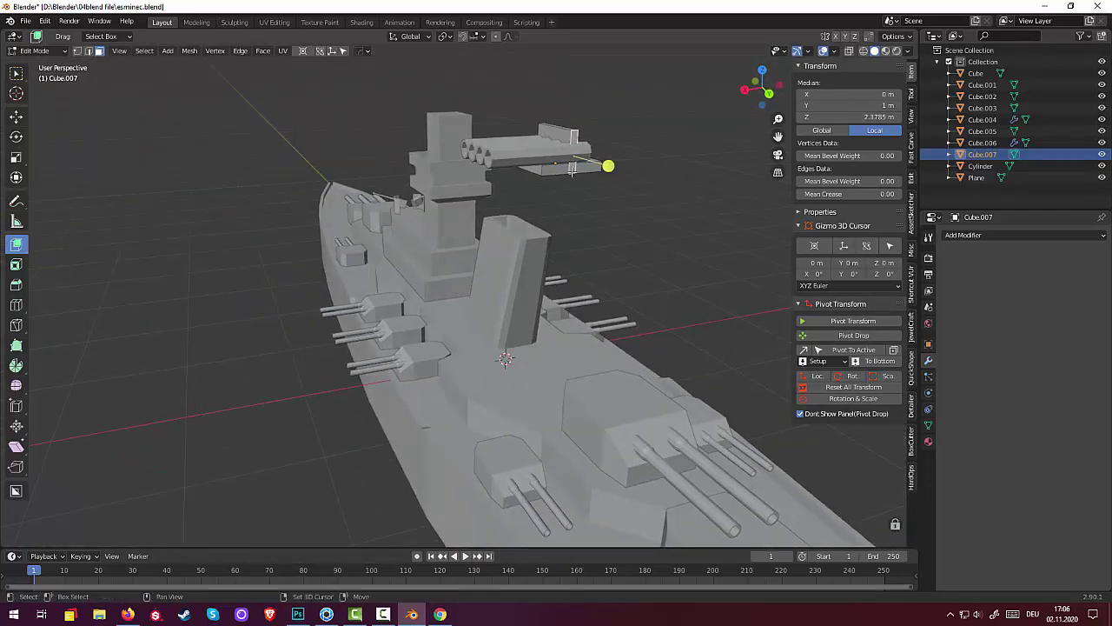
pyautogui.moveTo(574, 138)
pyautogui.mouseDown(button='middle')
pyautogui.moveTo(696, 218)
pyautogui.moveTo(651, 140)
pyautogui.mouseUp(button='middle')
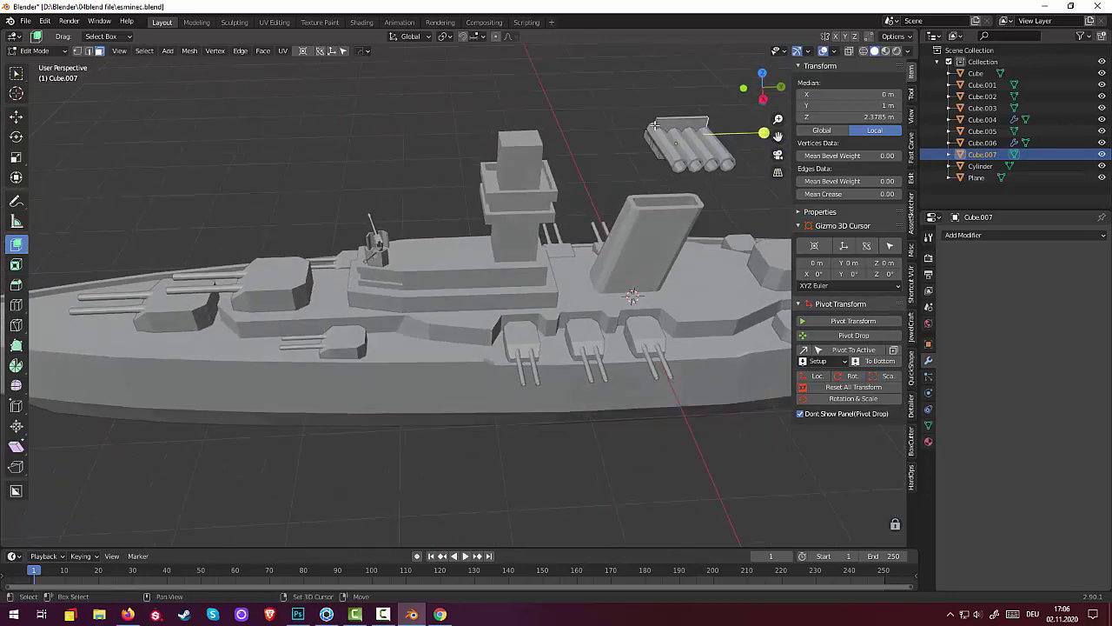
pyautogui.click(649, 135)
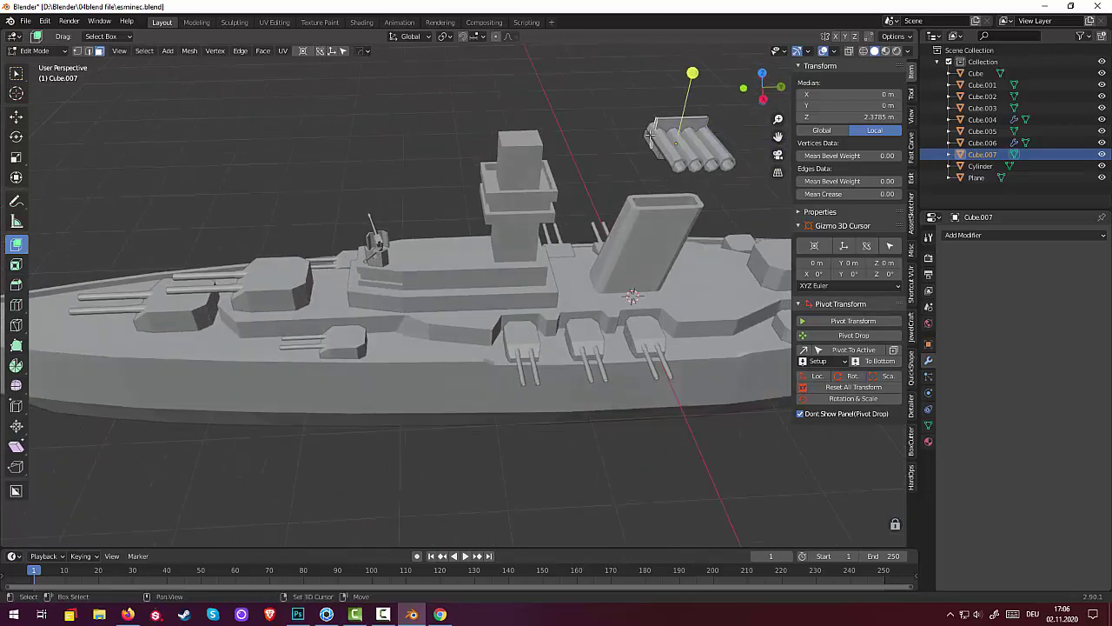
# Extrude the launcher face outward along its normals
pyautogui.click(16, 249)
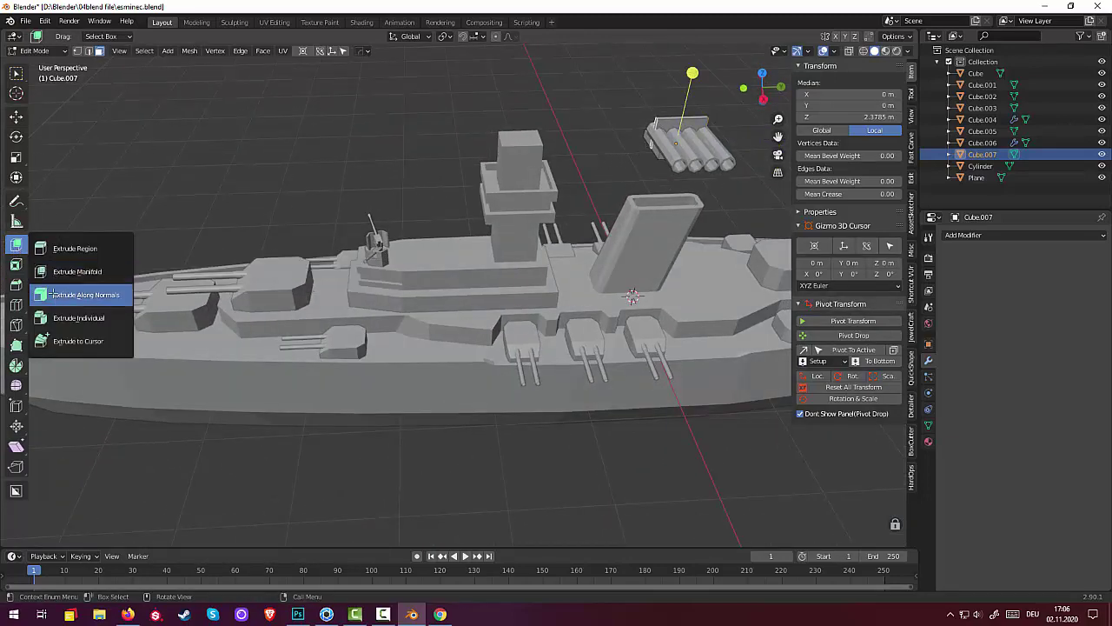
pyautogui.click(86, 295)
pyautogui.moveTo(692, 73); pyautogui.dragTo(697, 65)
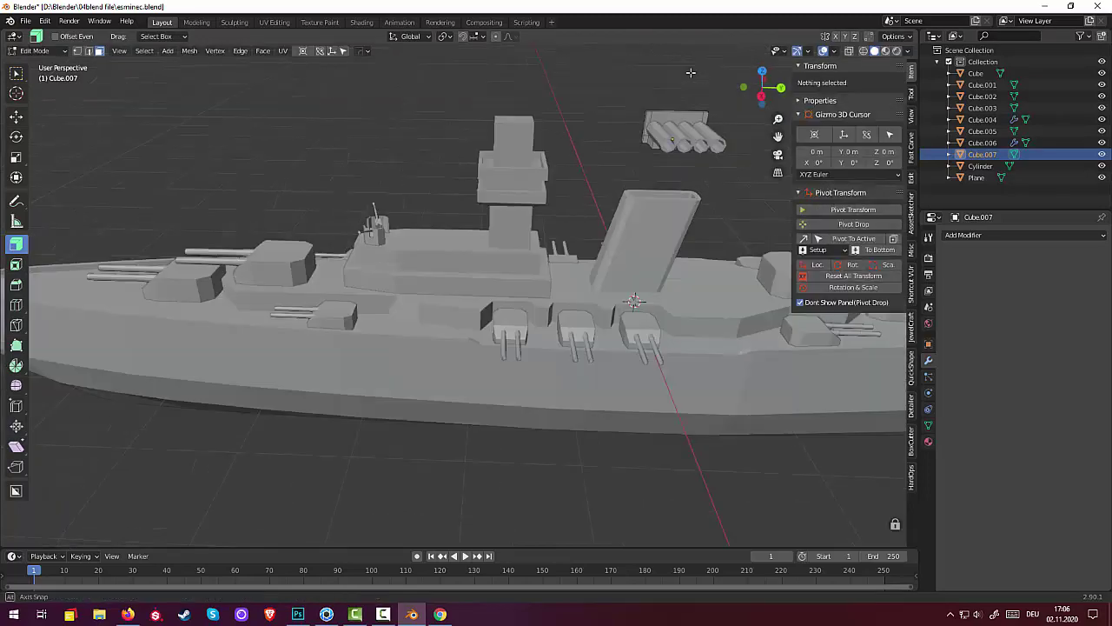
pyautogui.moveTo(697, 65)
pyautogui.mouseDown(button='middle')
pyautogui.moveTo(614, 543)
pyautogui.moveTo(644, 428)
pyautogui.mouseUp(button='middle')
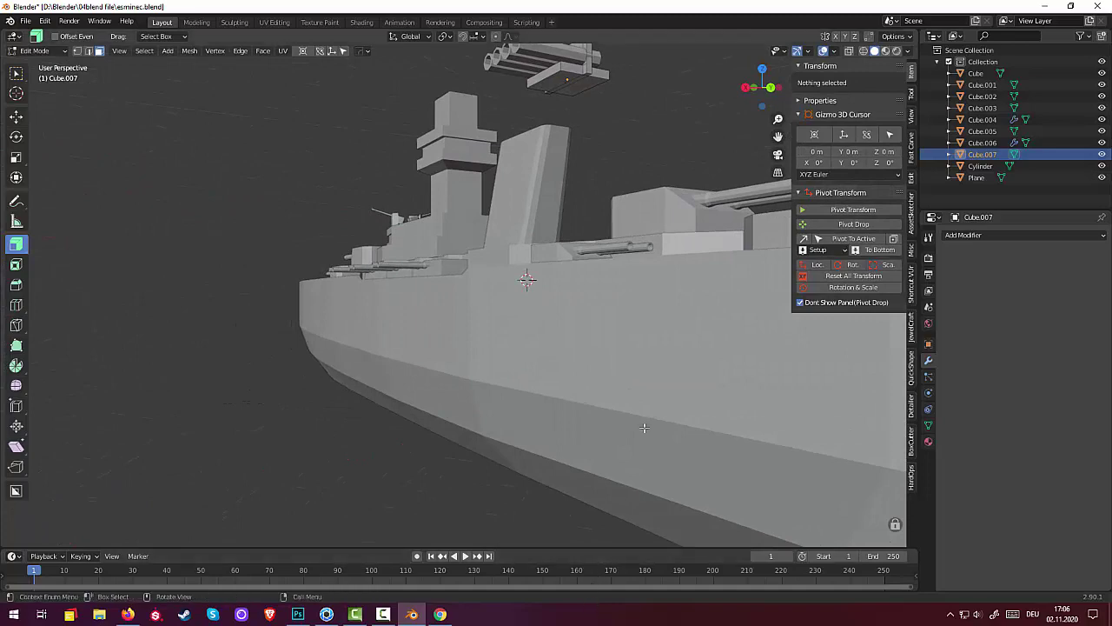
pyautogui.moveTo(601, 233)
pyautogui.mouseDown(button='middle')
pyautogui.moveTo(369, 316)
pyautogui.moveTo(457, 260)
pyautogui.moveTo(499, 255)
pyautogui.moveTo(473, 269)
pyautogui.moveTo(510, 208)
pyautogui.mouseUp(button='middle')
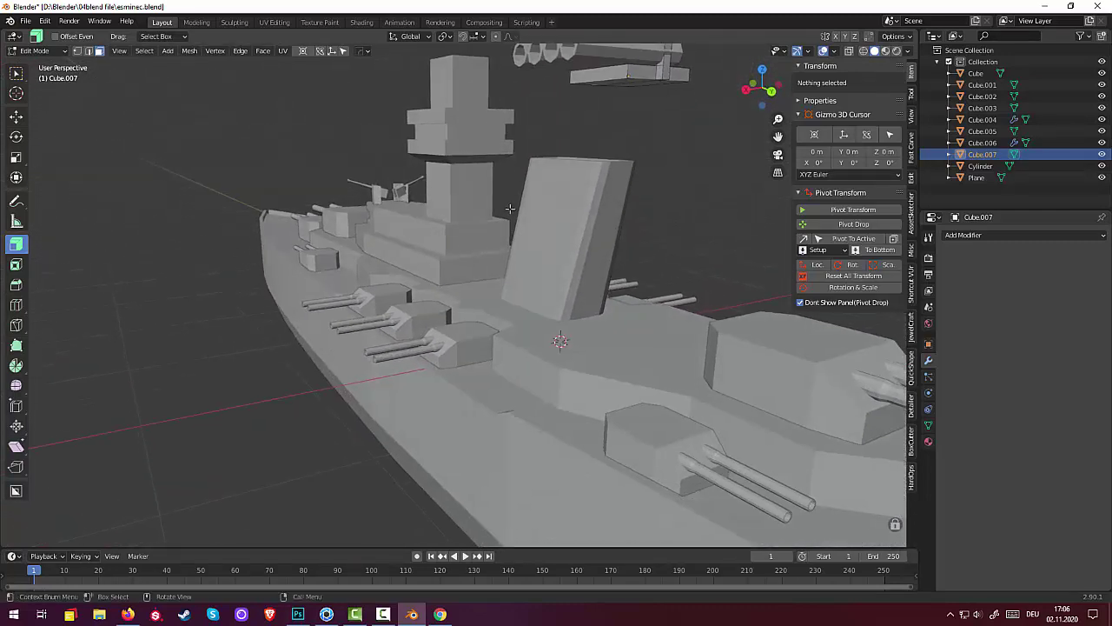
# Select the launcher's small face and centre it on the ship's midline at Y 0
pyautogui.click(662, 82)
pyautogui.moveTo(662, 82); pyautogui.dragTo(648, 113, button='middle')
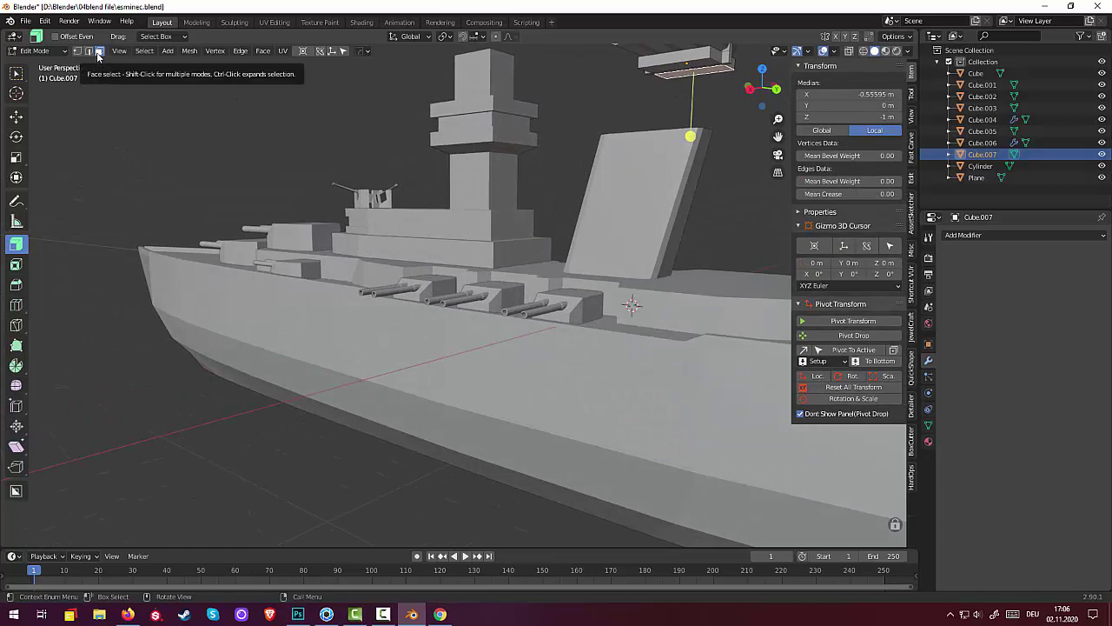
pyautogui.click(728, 65)
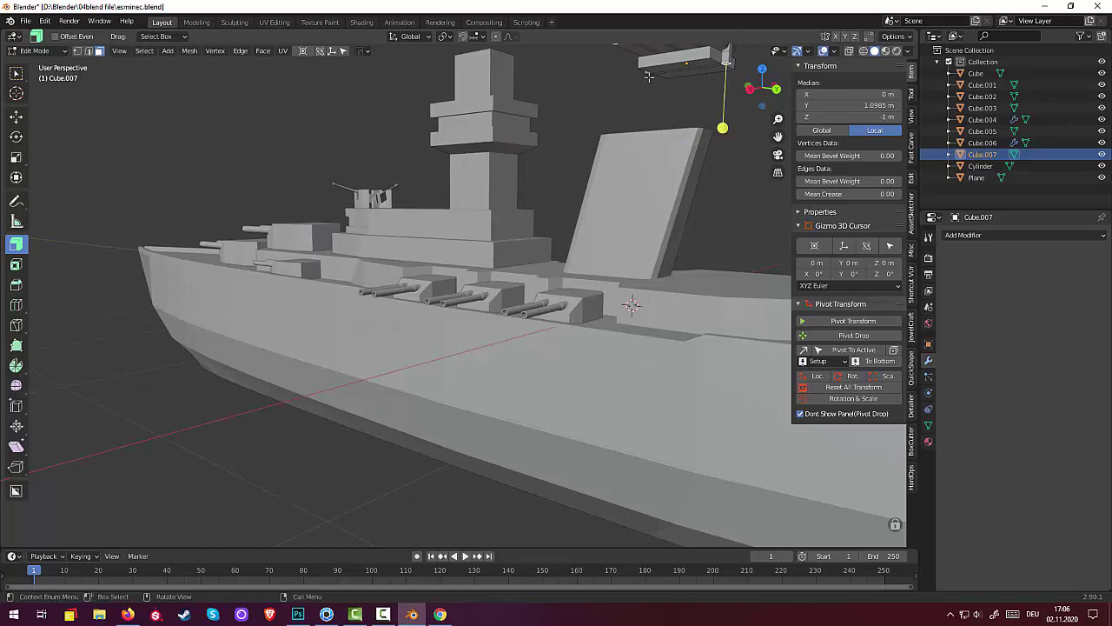
pyautogui.moveTo(682, 81); pyautogui.dragTo(638, 65, button='middle')
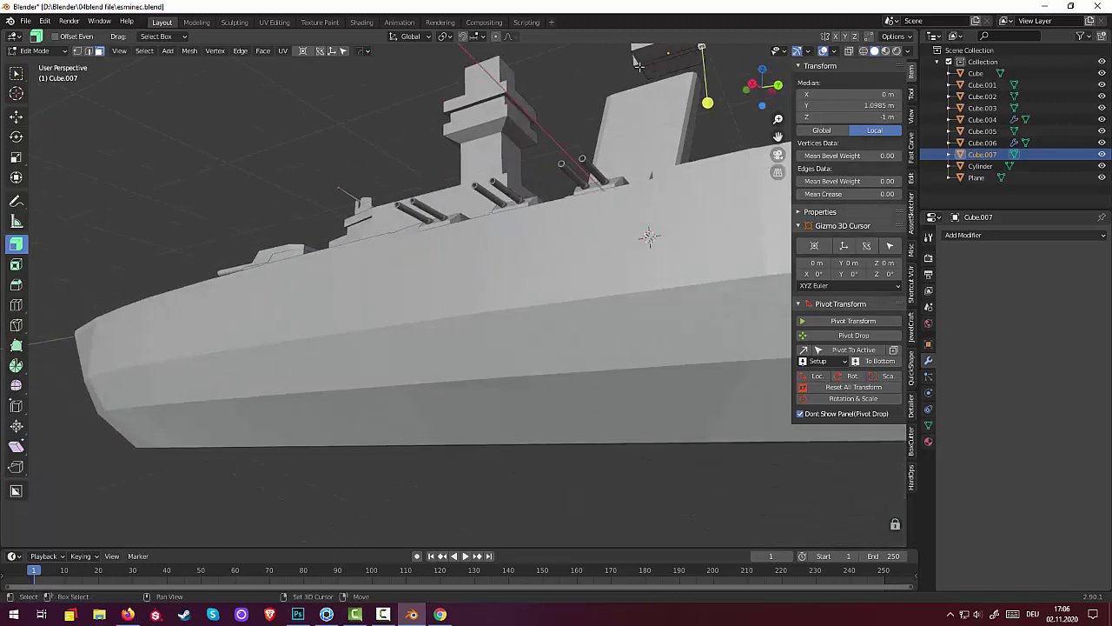
pyautogui.hotkey('ctrl', 'z')
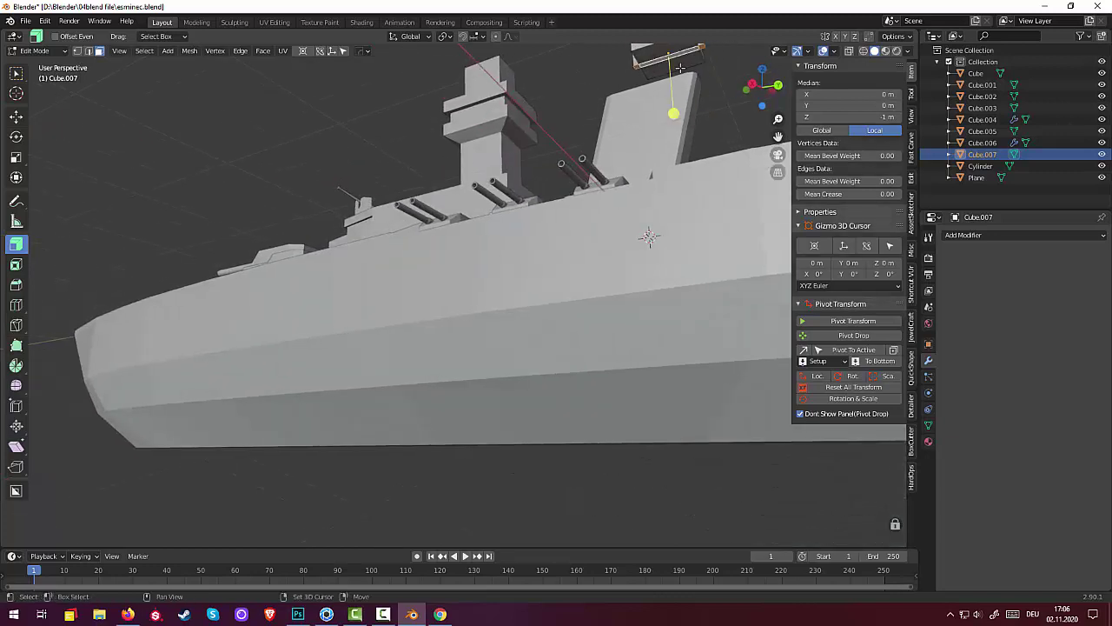
pyautogui.moveTo(681, 68)
pyautogui.mouseDown(button='middle')
pyautogui.moveTo(681, 123)
pyautogui.moveTo(708, 172)
pyautogui.mouseUp(button='middle')
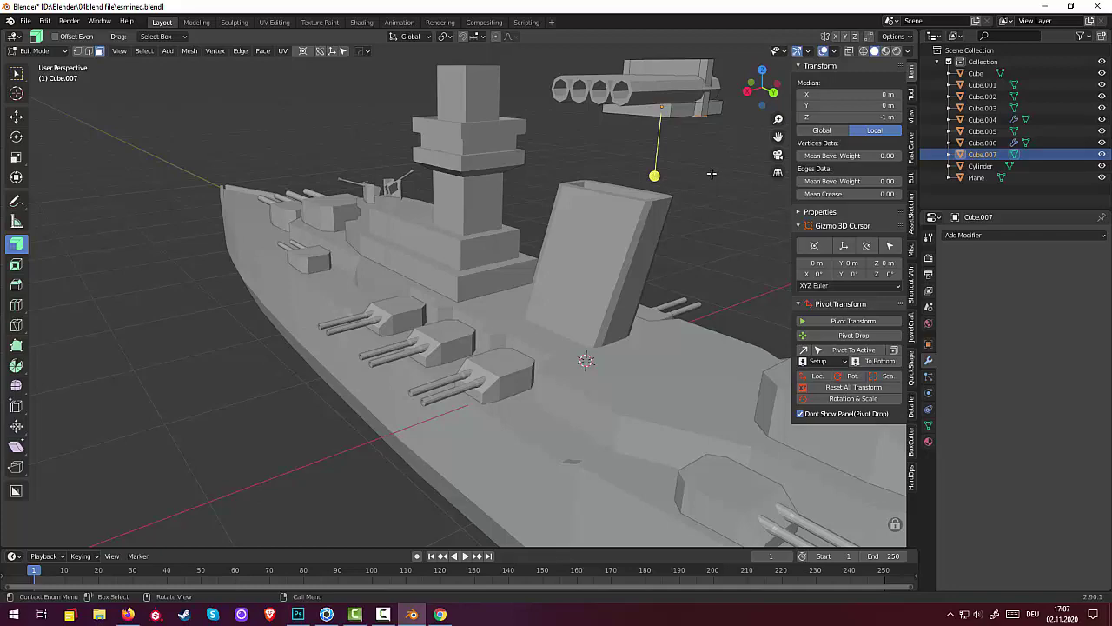
pyautogui.click(711, 174)
# Hide the hull, turrets, cylinder and plane in the Outliner, leaving only Cube.007 visible
pyautogui.moveTo(712, 174)
pyautogui.mouseDown(button='middle')
pyautogui.moveTo(660, 154)
pyautogui.moveTo(658, 169)
pyautogui.moveTo(664, 154)
pyautogui.mouseUp(button='middle')
pyautogui.scroll(-3, 644, 150)
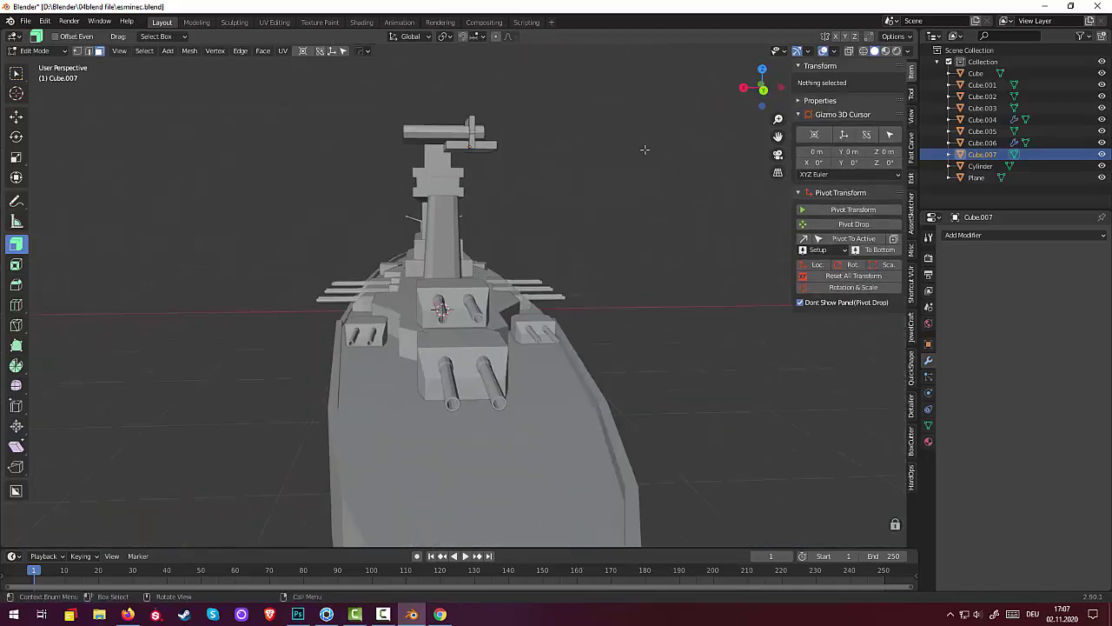
pyautogui.scroll(3, 549, 142)
pyautogui.moveTo(541, 124); pyautogui.dragTo(529, 136, button='middle')
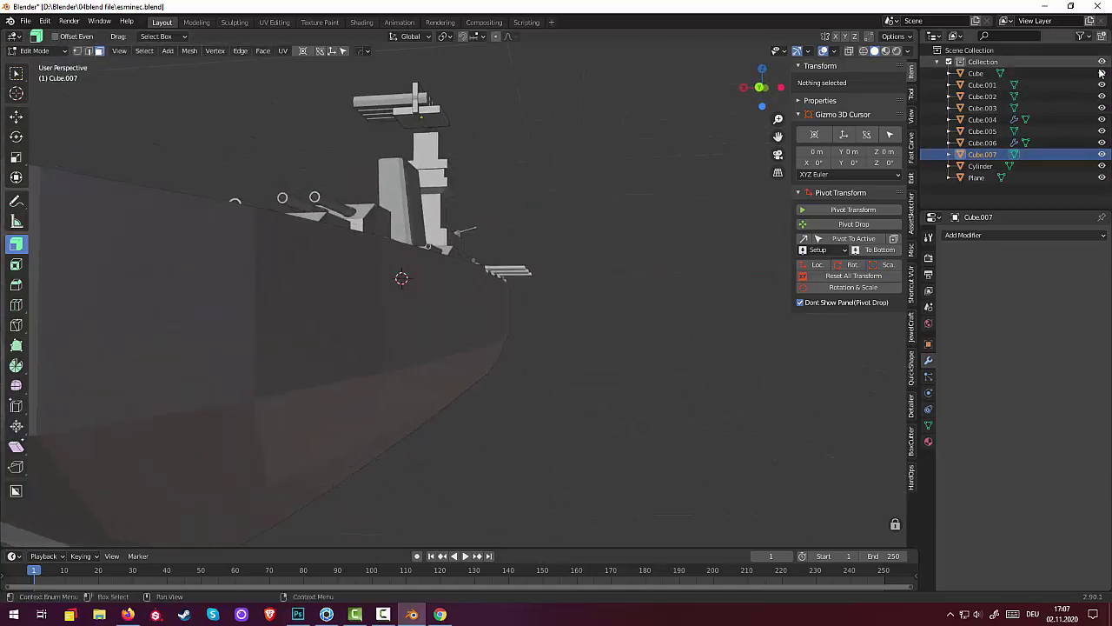
pyautogui.moveTo(1102, 108)
pyautogui.mouseDown()
pyautogui.moveTo(1102, 73)
pyautogui.moveTo(1102, 177)
pyautogui.mouseUp()
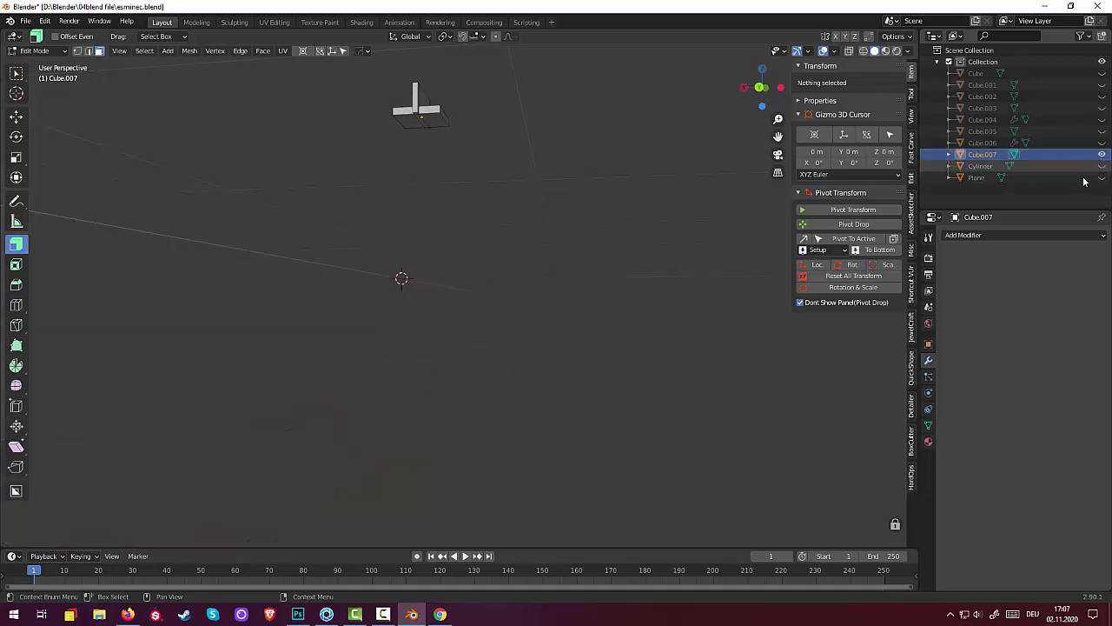
pyautogui.moveTo(471, 90)
pyautogui.keyDown('shift'); pyautogui.mouseDown(button='middle')
pyautogui.moveTo(564, 285)
pyautogui.moveTo(510, 246)
pyautogui.mouseUp(button='middle'); pyautogui.keyUp('shift')
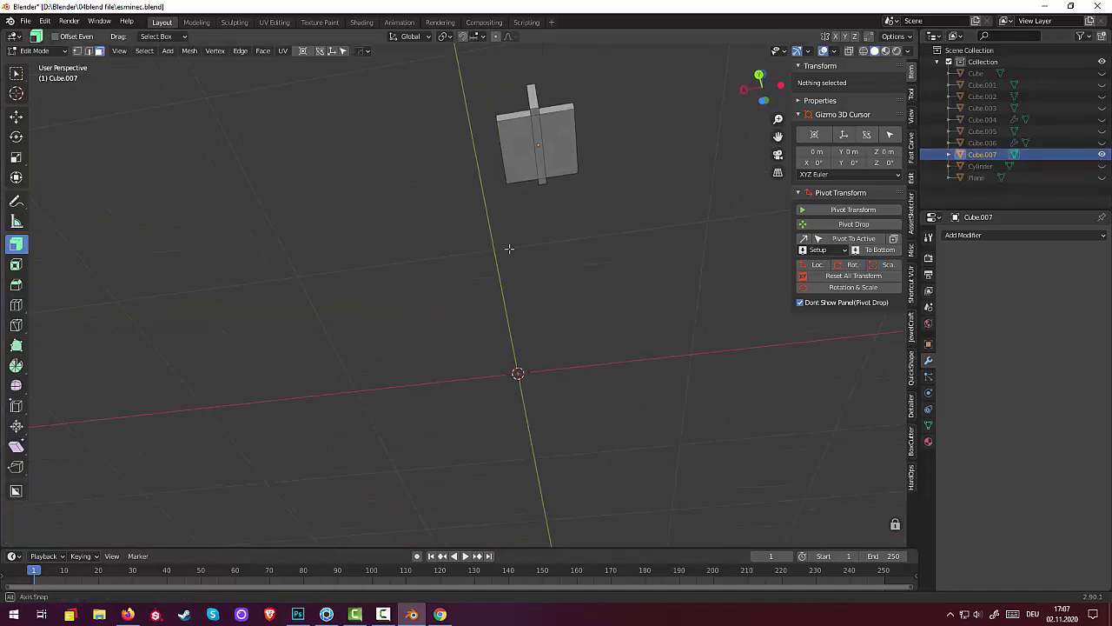
# Unhide the Cylinder tubes and deselect all the launcher geometry
pyautogui.click(539, 150)
pyautogui.keyDown('alt'); pyautogui.moveTo(539, 150); pyautogui.dragTo(609, 187, button='middle'); pyautogui.keyUp('alt')
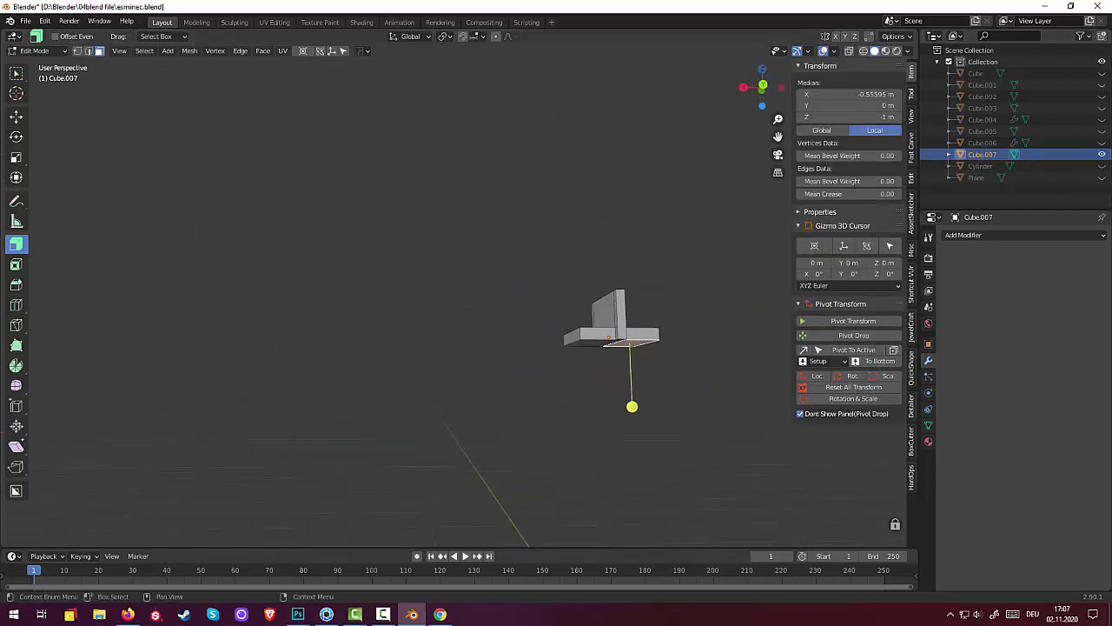
pyautogui.click(1102, 166)
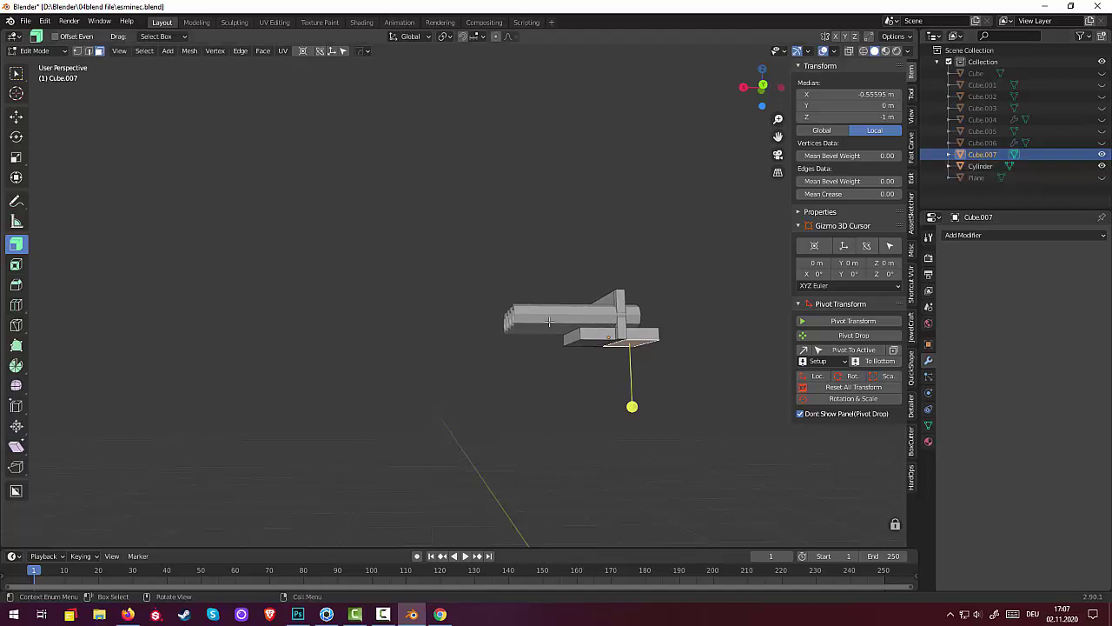
pyautogui.hotkey('alt', 'a')
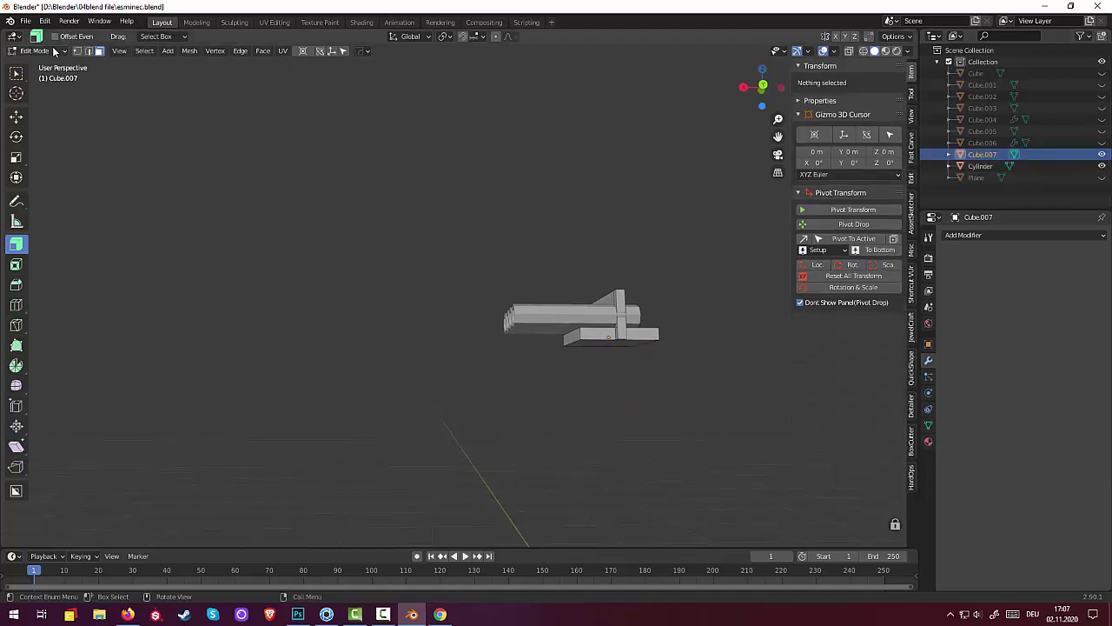
# Select the Cylinder tubes in Object Mode and enter Edit Mode on a tube vertex
pyautogui.click(54, 52)
pyautogui.click(38, 50)
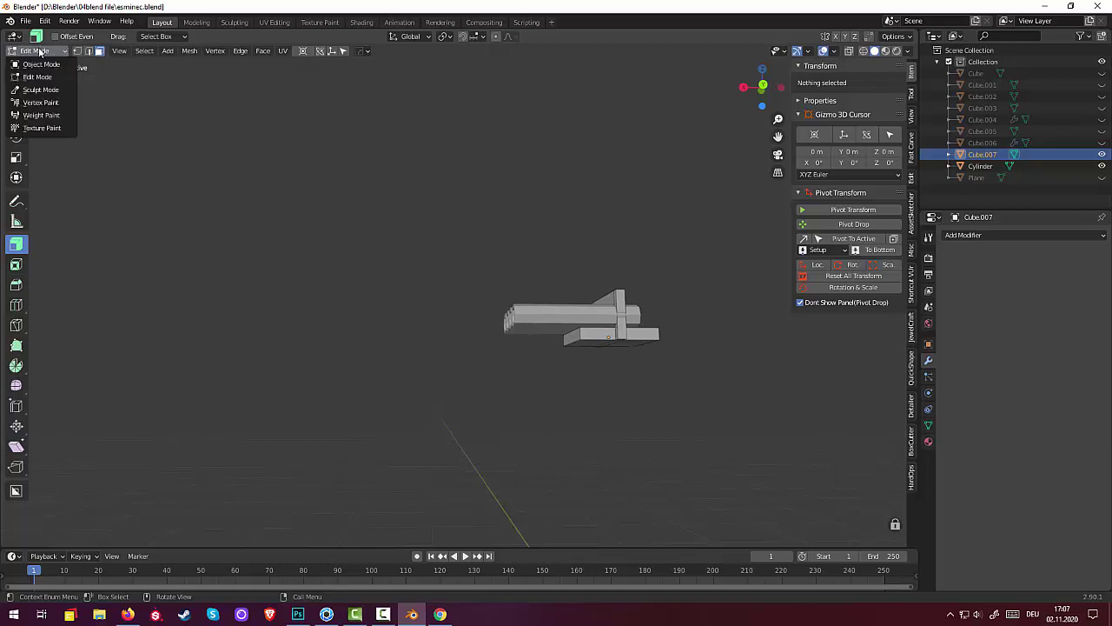
pyautogui.click(36, 65)
pyautogui.click(535, 316)
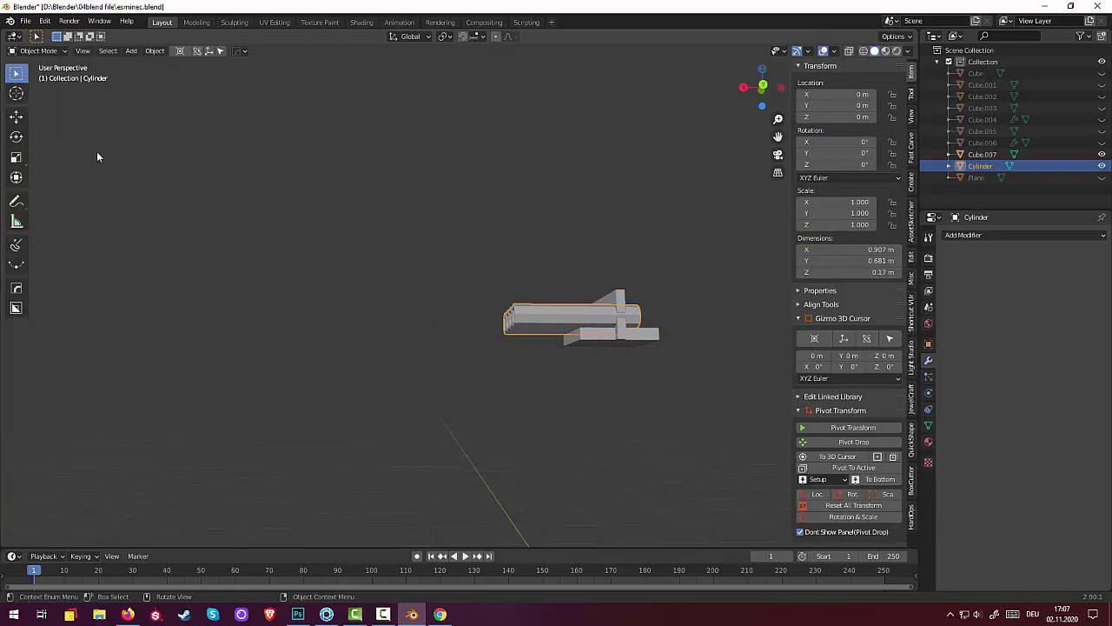
pyautogui.click(44, 51)
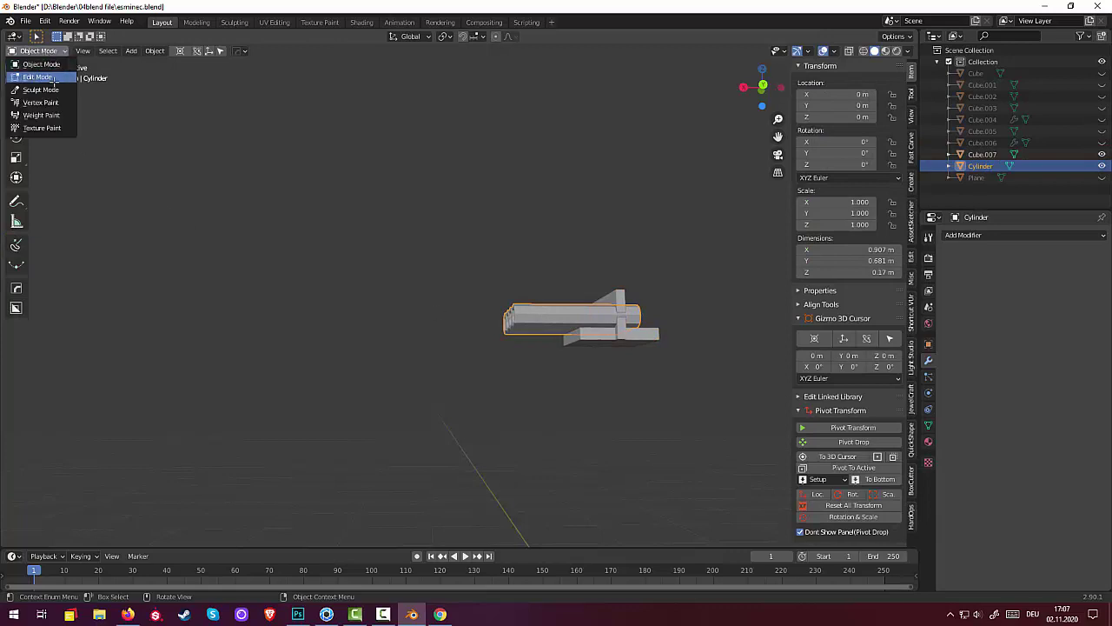
pyautogui.click(54, 78)
pyautogui.click(536, 311)
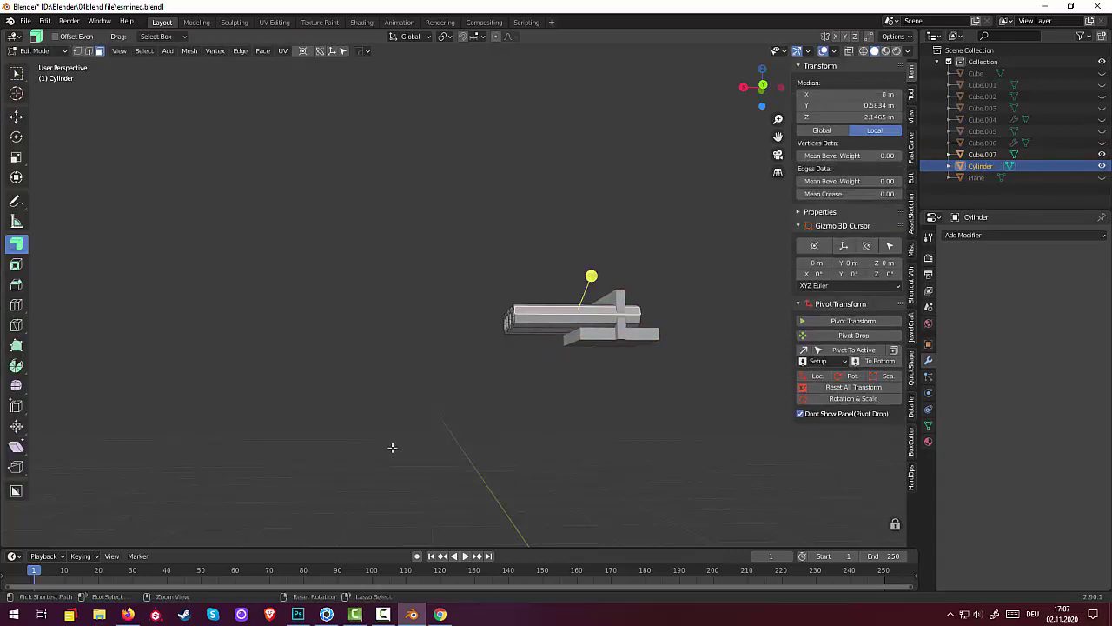
# Duplicate one whole tube and drop the copy 0.43436 m below the launcher
pyautogui.press('ctrl+KP_Add')
pyautogui.press('ctrl+KP_Add')
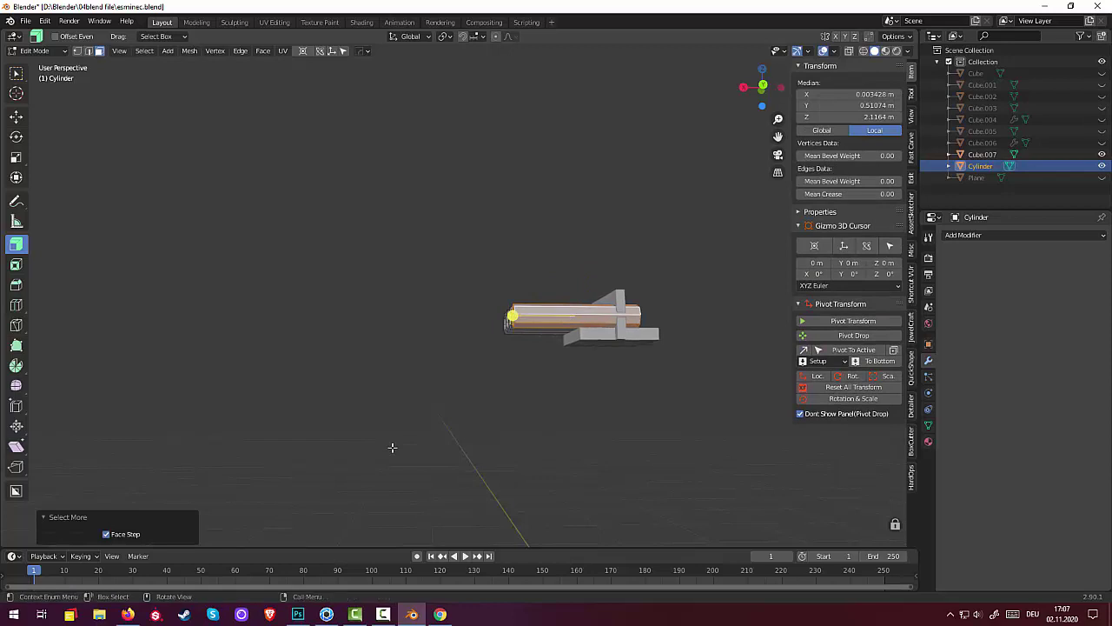
pyautogui.moveTo(392, 446)
pyautogui.mouseDown(button='middle')
pyautogui.moveTo(414, 452)
pyautogui.moveTo(449, 489)
pyautogui.mouseUp(button='middle')
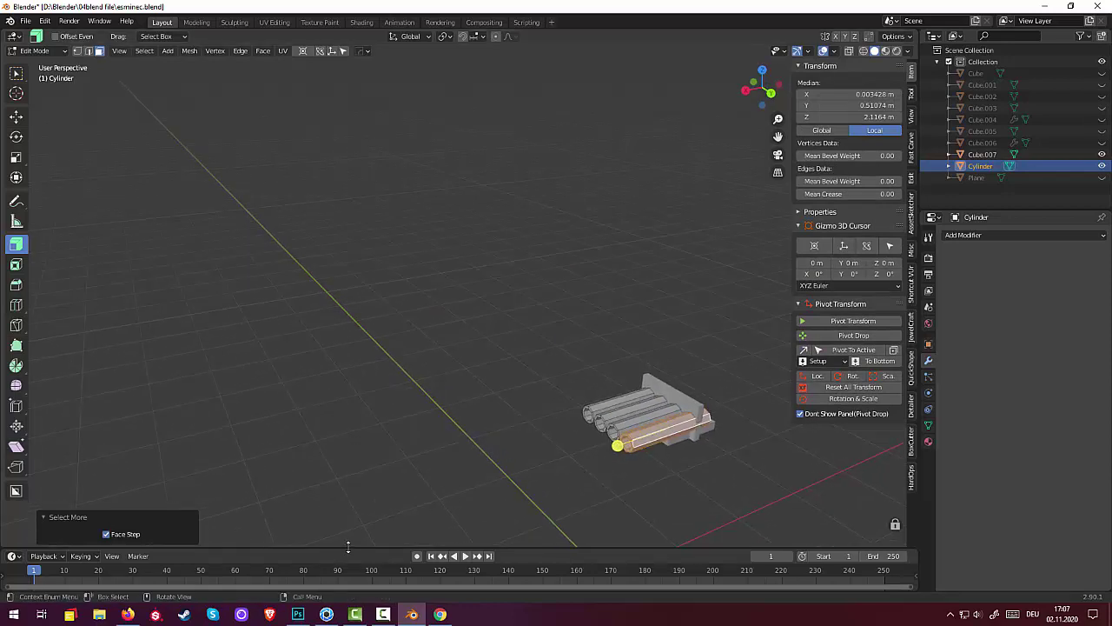
pyautogui.press('g')
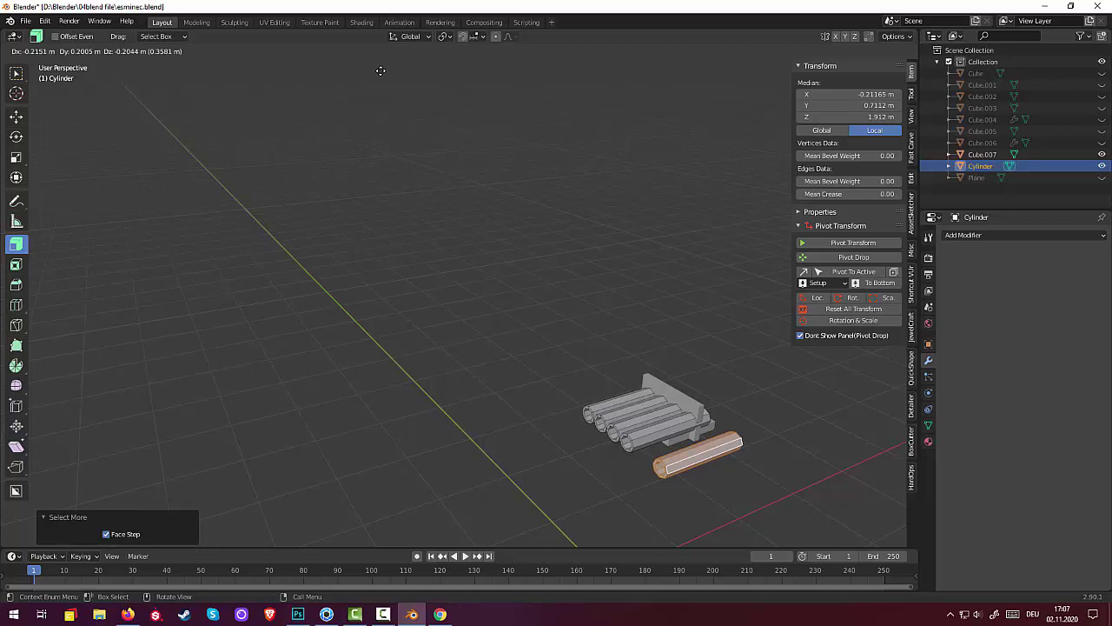
pyautogui.press('z')
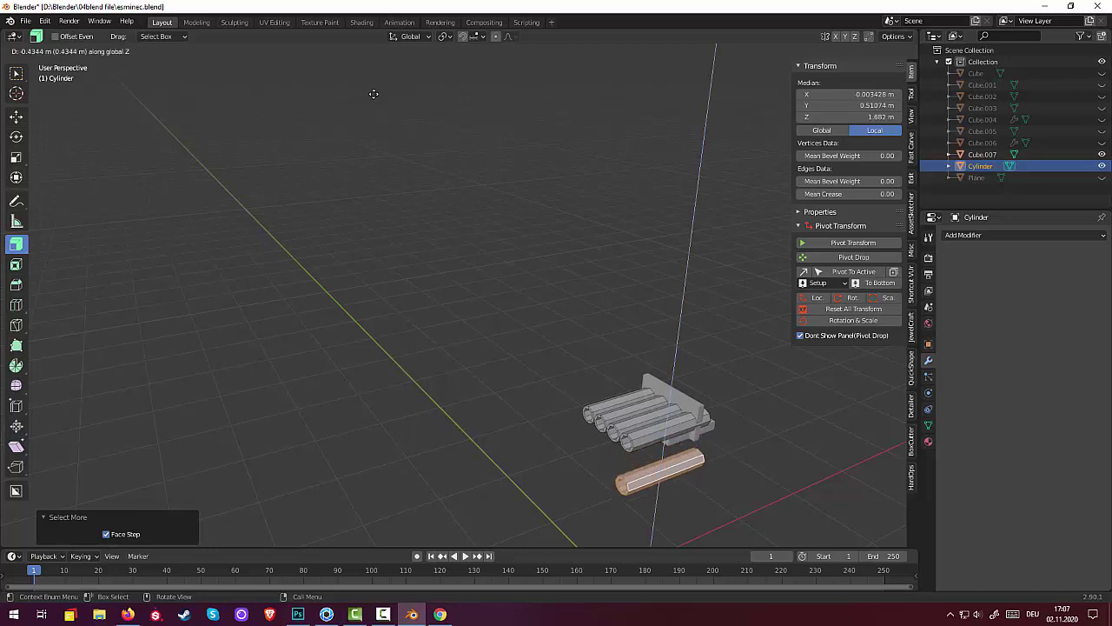
pyautogui.click(374, 94)
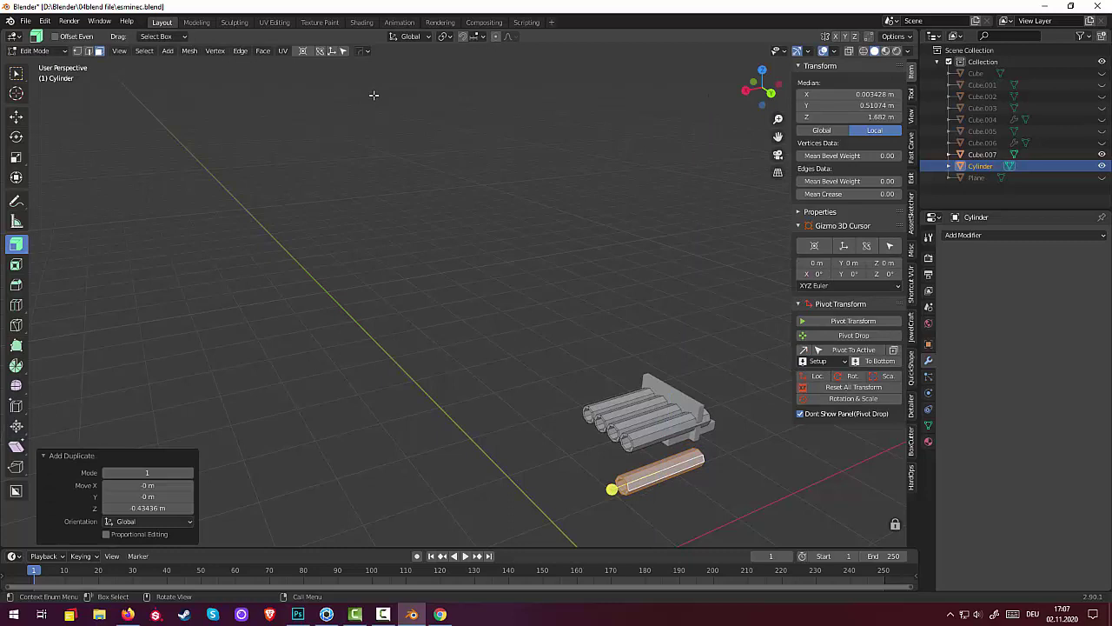
# Separate the copied tube into its own object, Cylinder.001, and return to Object Mode
pyautogui.press('p')
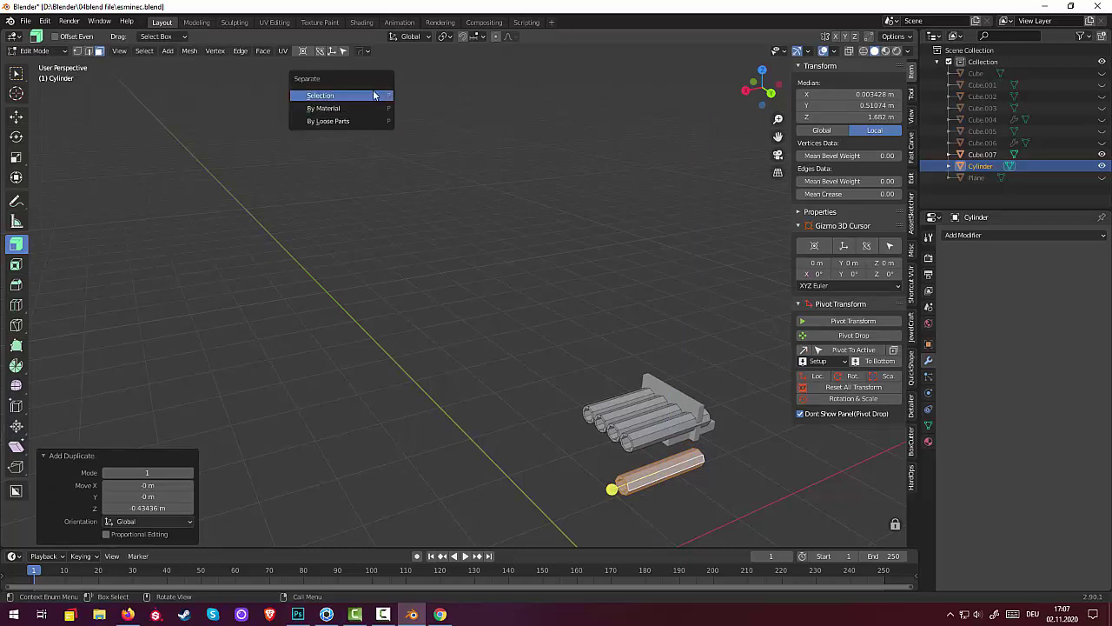
pyautogui.click(373, 94)
pyautogui.moveTo(516, 252)
pyautogui.mouseDown(button='middle')
pyautogui.moveTo(495, 206)
pyautogui.moveTo(485, 223)
pyautogui.mouseUp(button='middle')
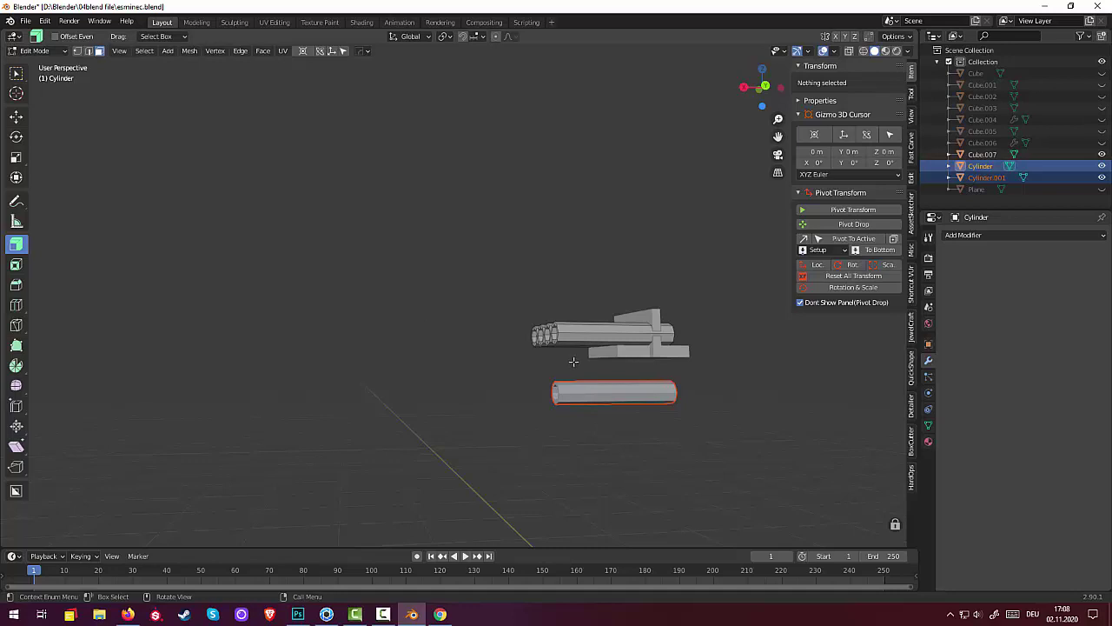
pyautogui.press('Tab')
# Slightly rotate Cylinder.001 and set its origin to its geometry centre
pyautogui.click(578, 399)
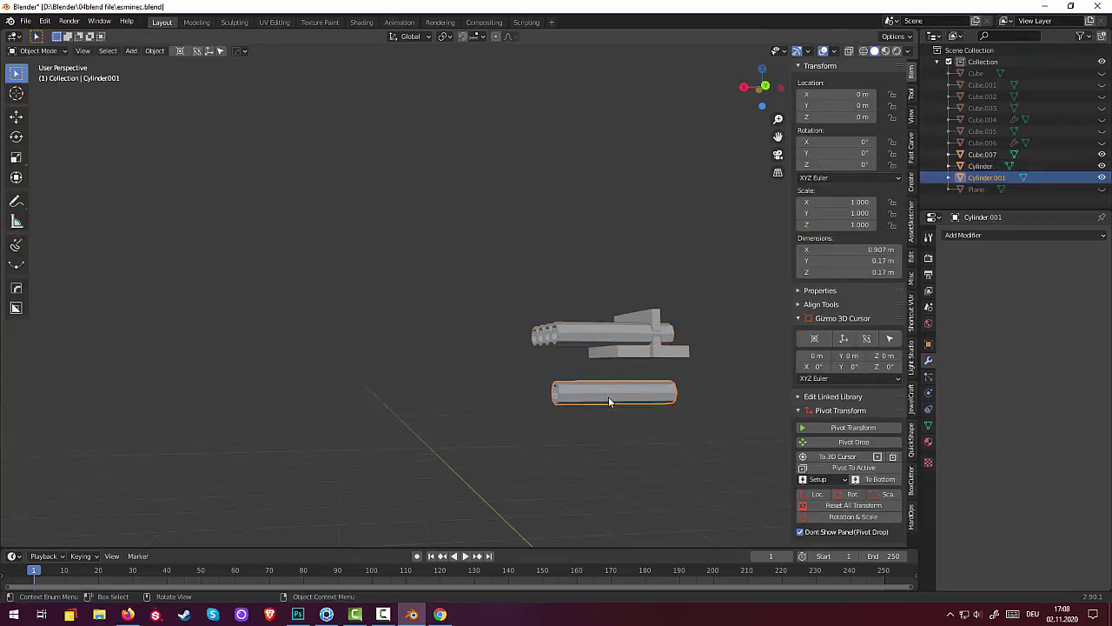
pyautogui.press('r')
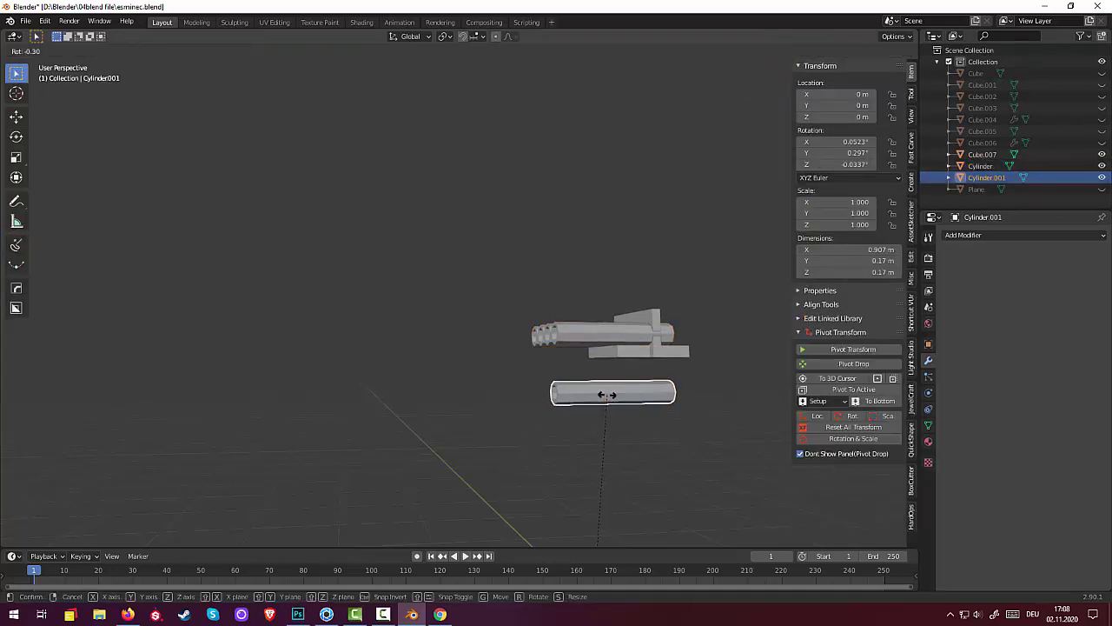
pyautogui.click(607, 395)
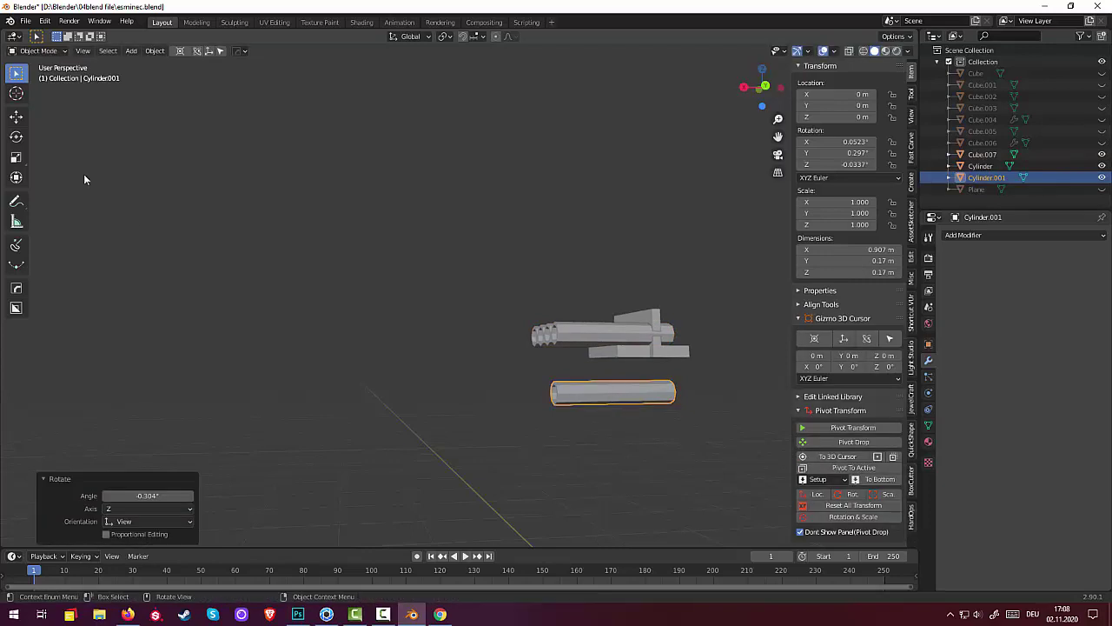
pyautogui.click(154, 50)
pyautogui.moveTo(167, 87)
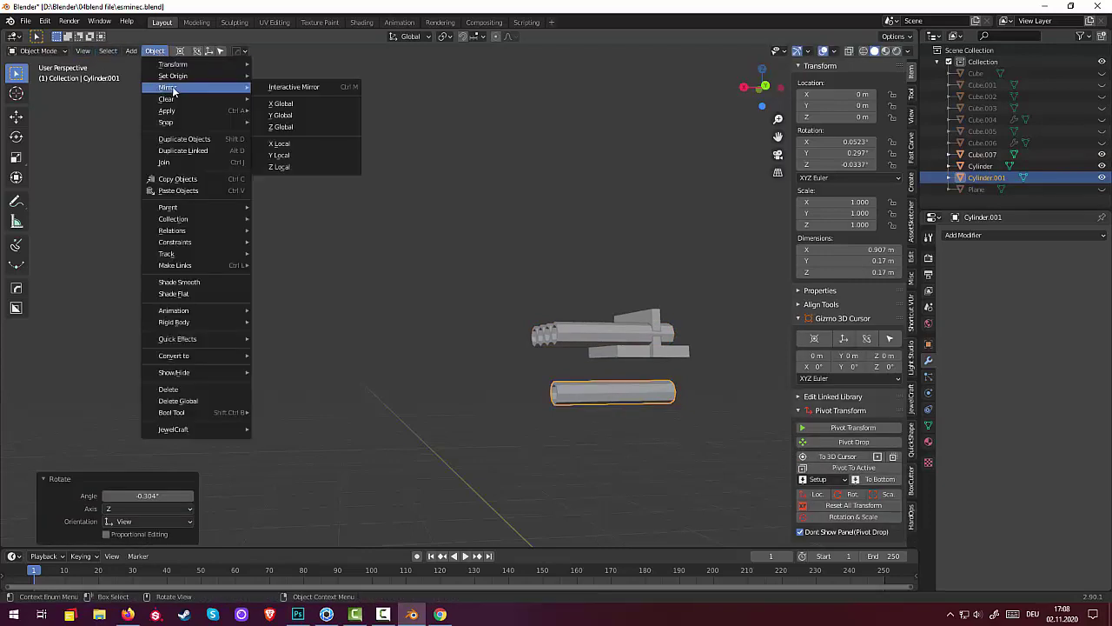
pyautogui.click(320, 90)
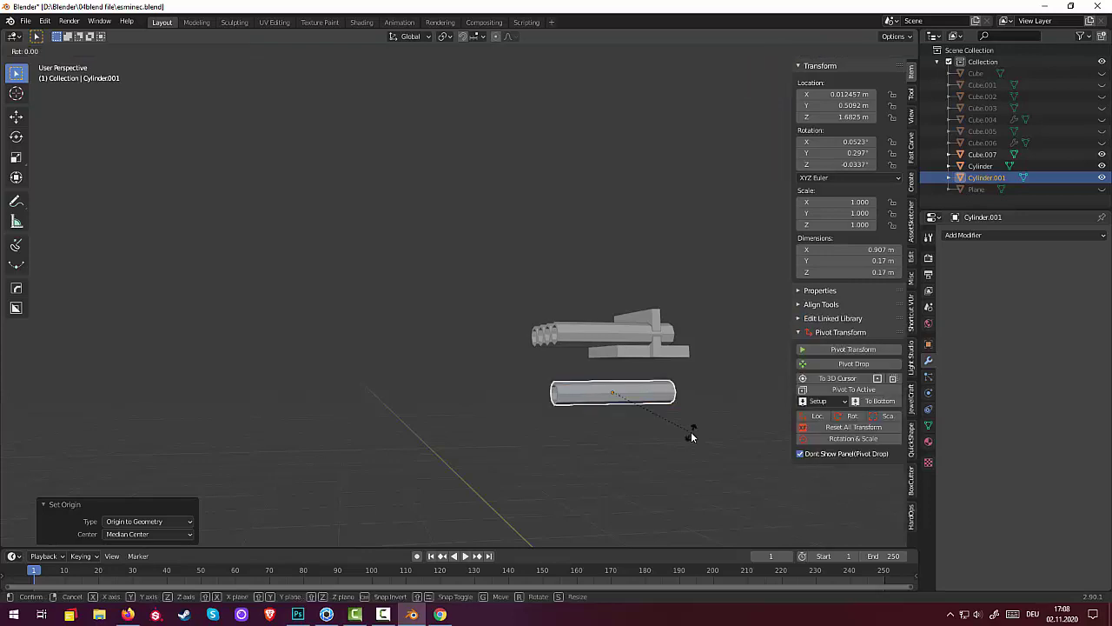
# Stand the tube upright with a 90° Y rotation and roughly halve its length along Z
pyautogui.write('ry')
pyautogui.write('90')
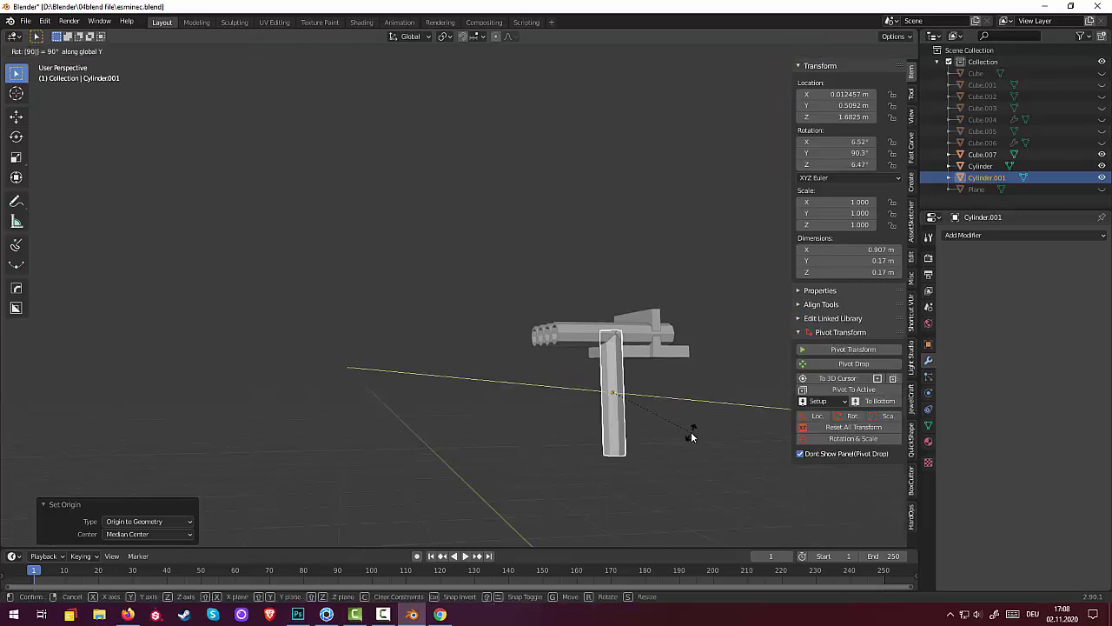
pyautogui.press('Return')
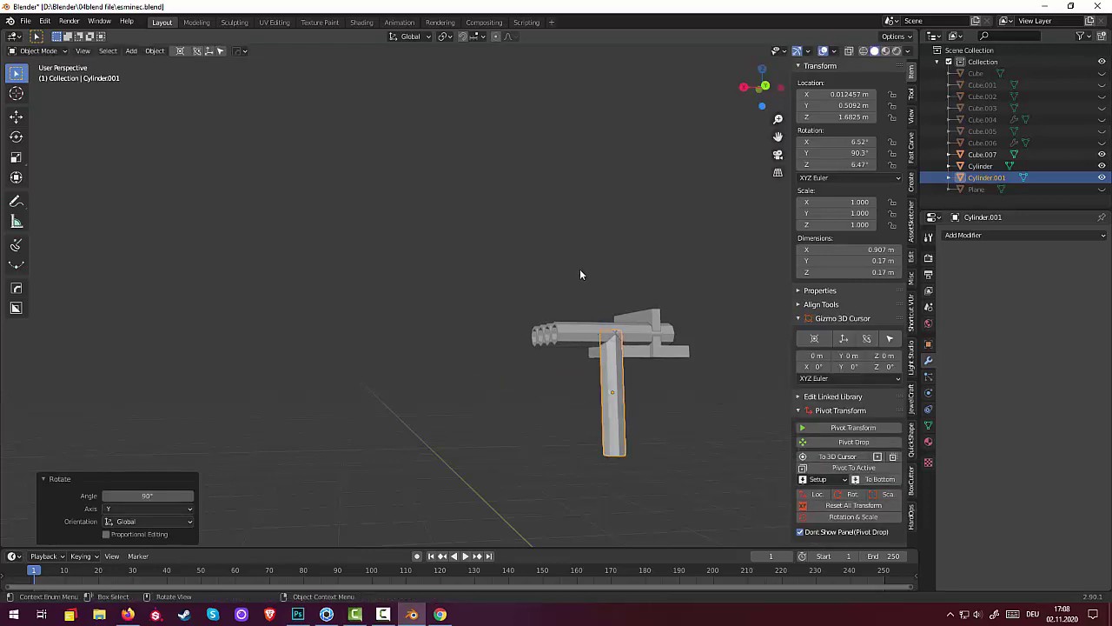
pyautogui.press('s')
pyautogui.press('z')
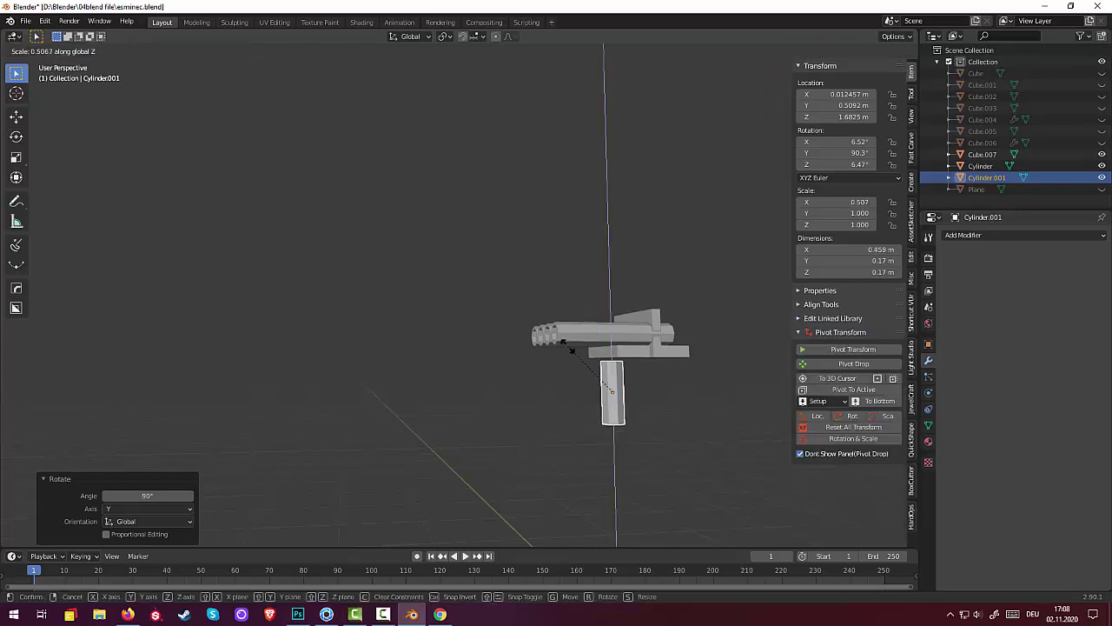
pyautogui.click(579, 356)
pyautogui.moveTo(581, 358)
pyautogui.mouseDown(button='middle')
pyautogui.moveTo(687, 391)
pyautogui.moveTo(596, 371)
pyautogui.mouseUp(button='middle')
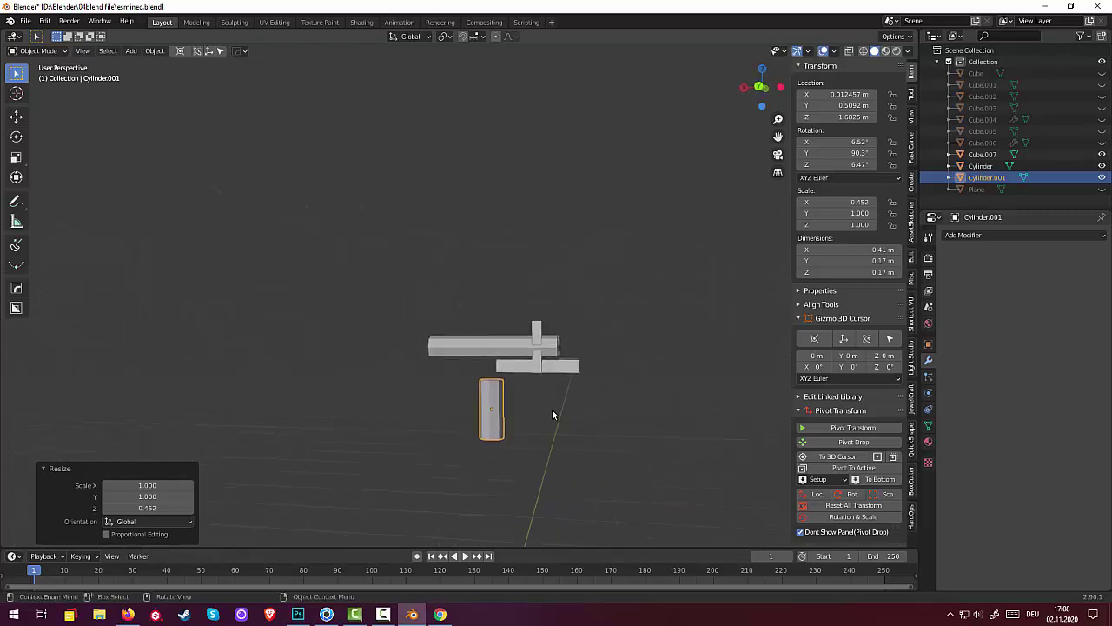
# Enlarge the cylinder to 1.85, then squash its height to 0.572 along Z
pyautogui.press('s')
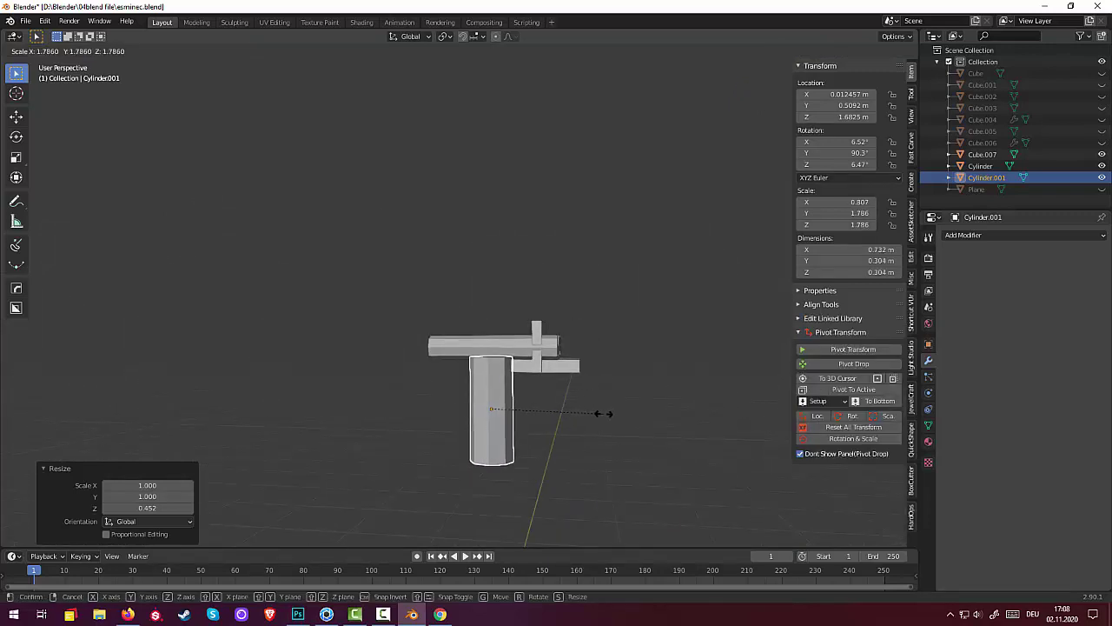
pyautogui.click(608, 413)
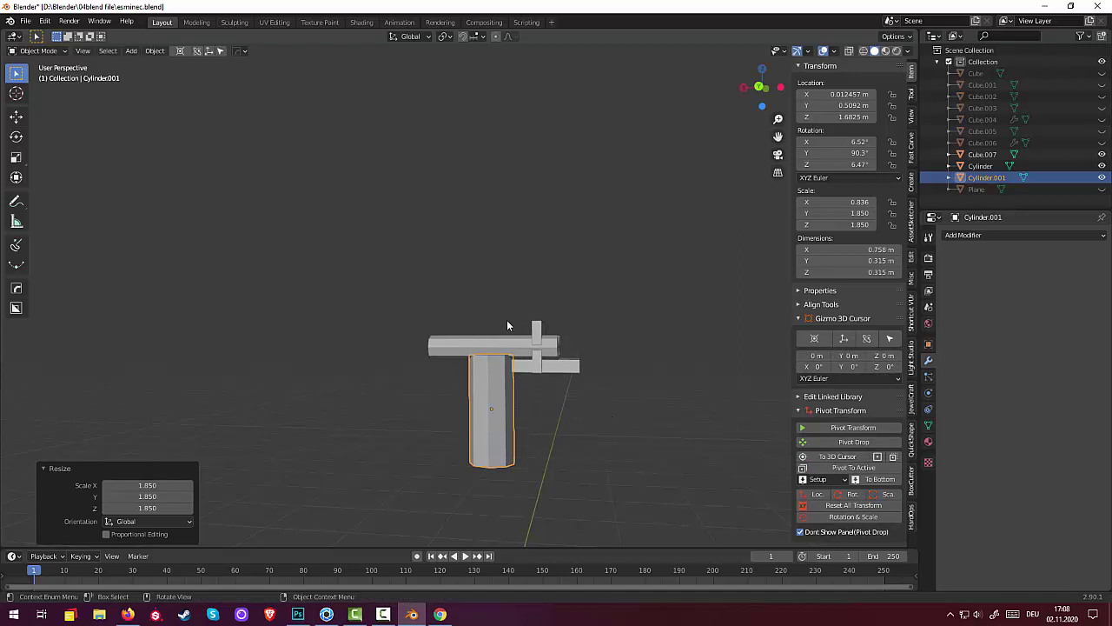
pyautogui.press('s')
pyautogui.press('z')
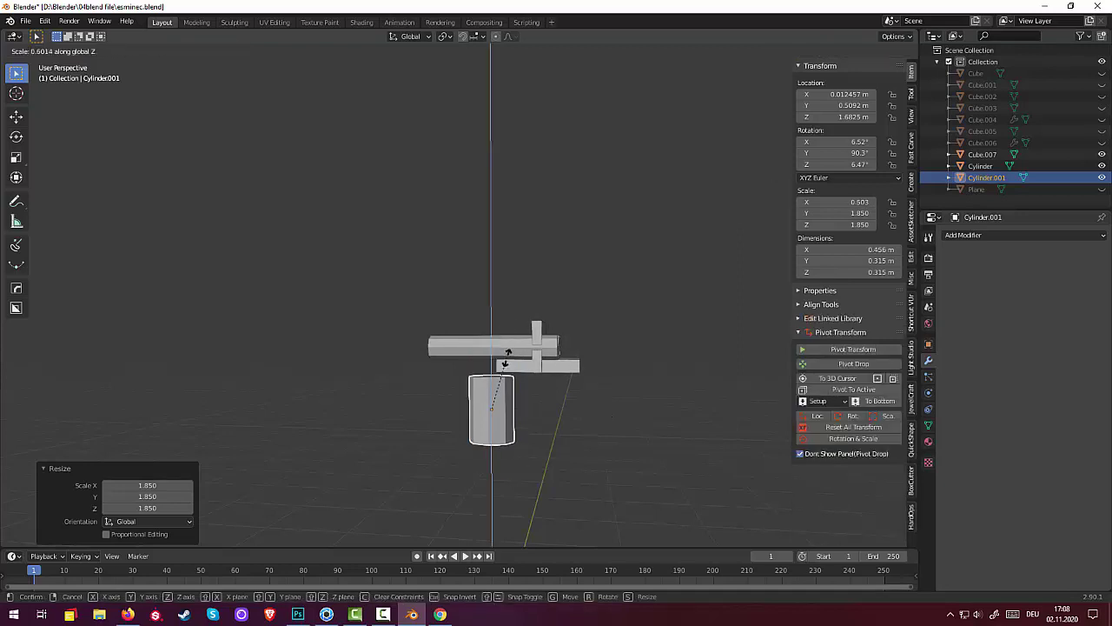
pyautogui.click(521, 363)
pyautogui.moveTo(593, 367)
pyautogui.mouseDown(button='middle')
pyautogui.moveTo(644, 368)
pyautogui.moveTo(639, 376)
pyautogui.moveTo(679, 399)
pyautogui.mouseUp(button='middle')
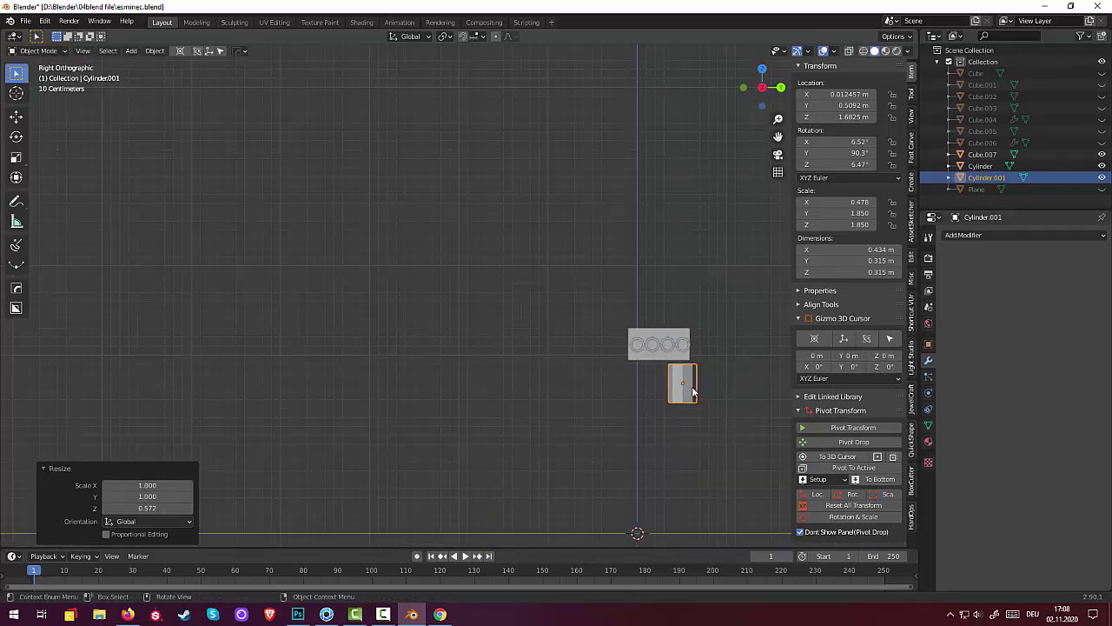
# Move the cylinder beneath the launcher to Y 0.26244, Z 1.7474 m
pyautogui.press('g')
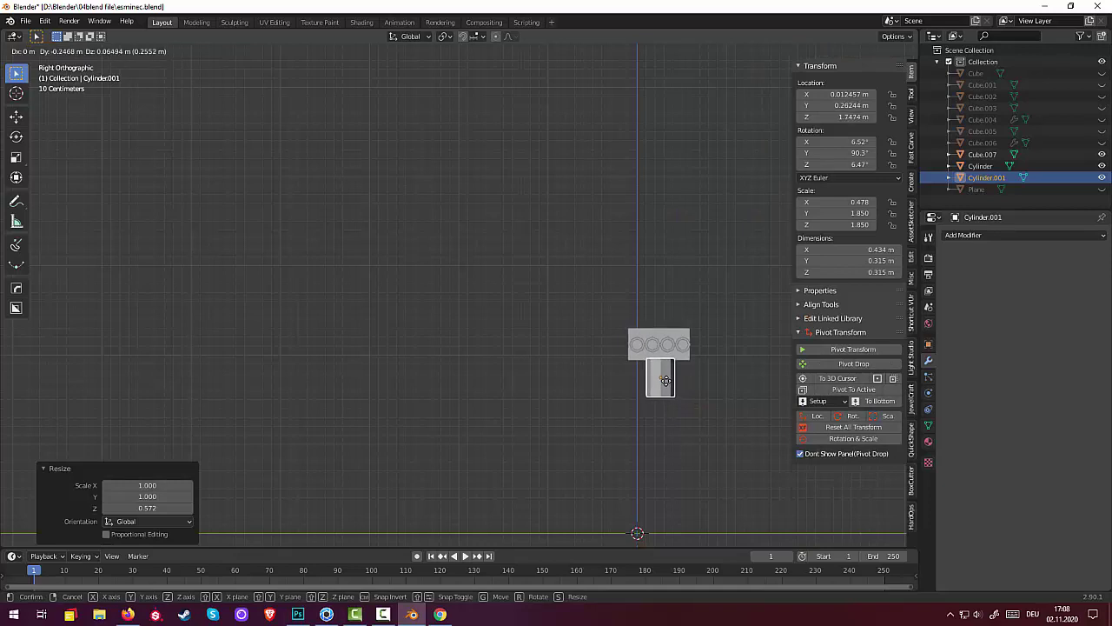
pyautogui.click(665, 380)
pyautogui.moveTo(666, 379); pyautogui.dragTo(572, 369, button='middle')
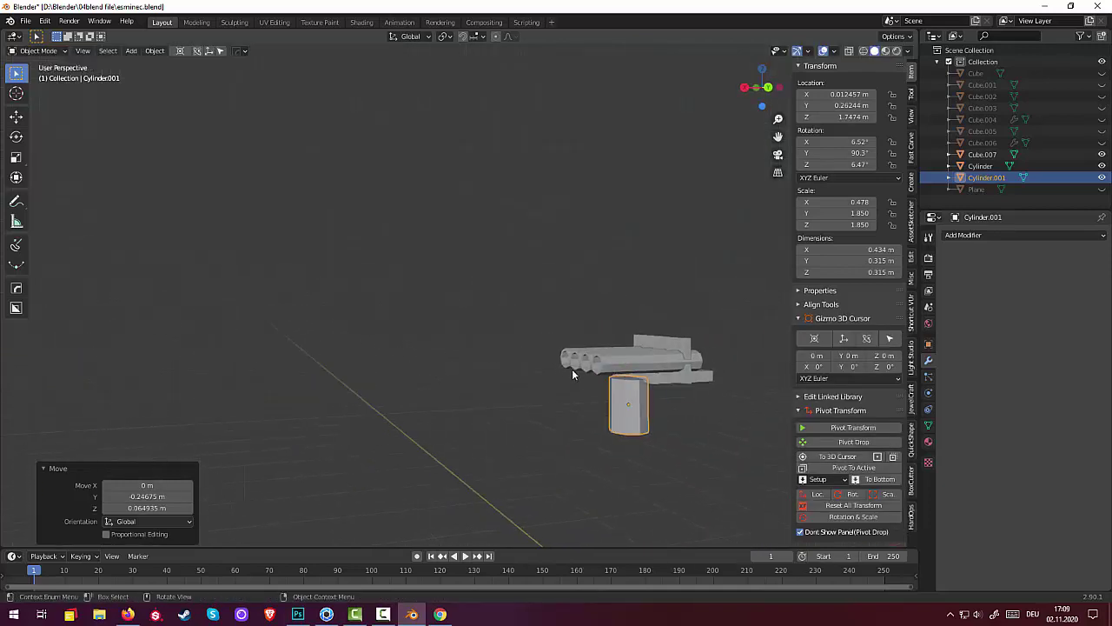
pyautogui.click(38, 51)
# Scale the cylinder's top face to 0.748 to taper it, then return to Object Mode
pyautogui.click(39, 78)
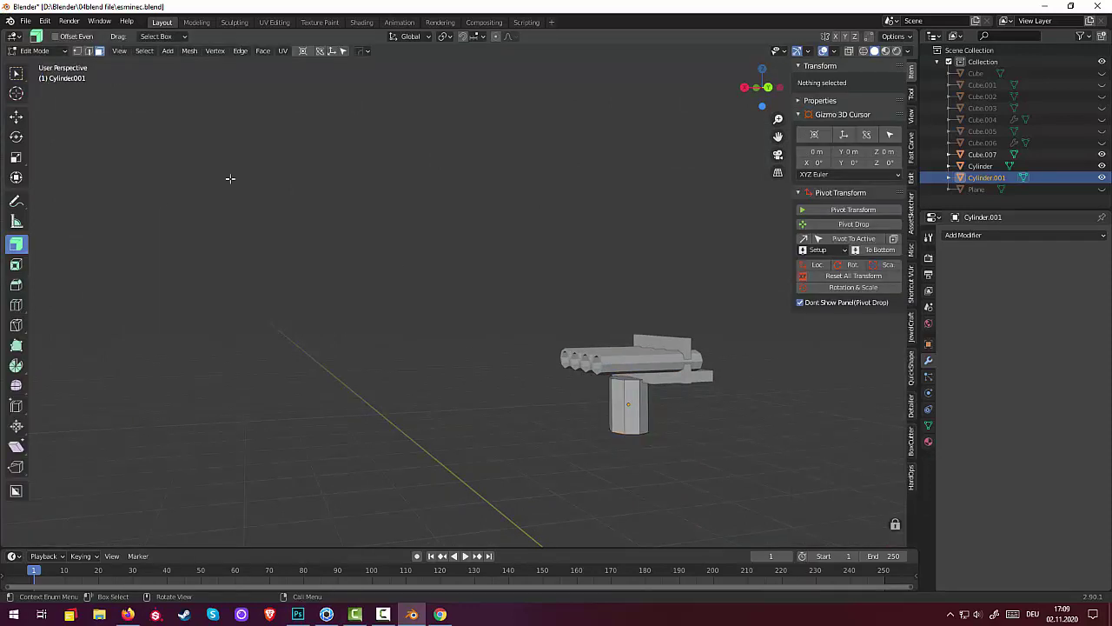
pyautogui.click(625, 376)
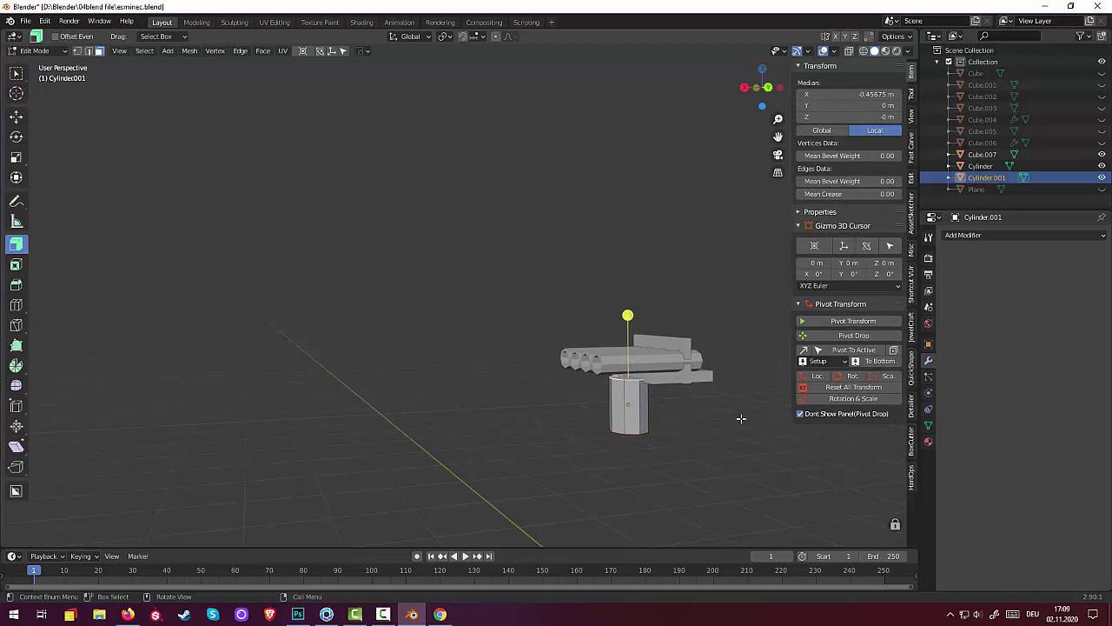
pyautogui.press('s')
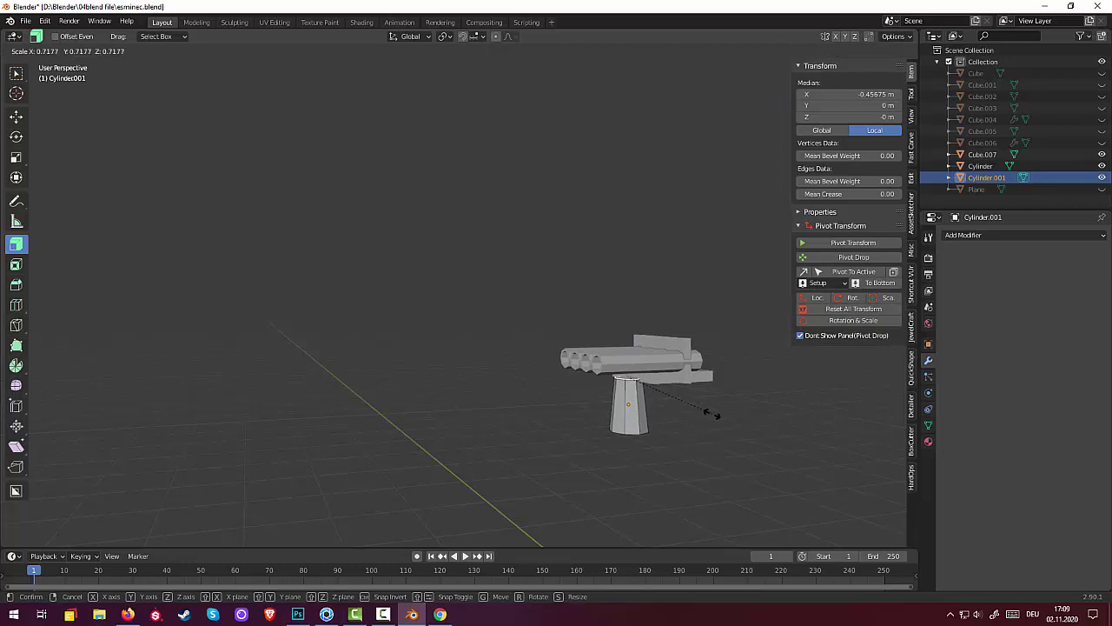
pyautogui.click(695, 407)
pyautogui.moveTo(685, 404)
pyautogui.mouseDown(button='middle')
pyautogui.moveTo(727, 362)
pyautogui.moveTo(744, 383)
pyautogui.moveTo(741, 395)
pyautogui.moveTo(649, 391)
pyautogui.mouseUp(button='middle')
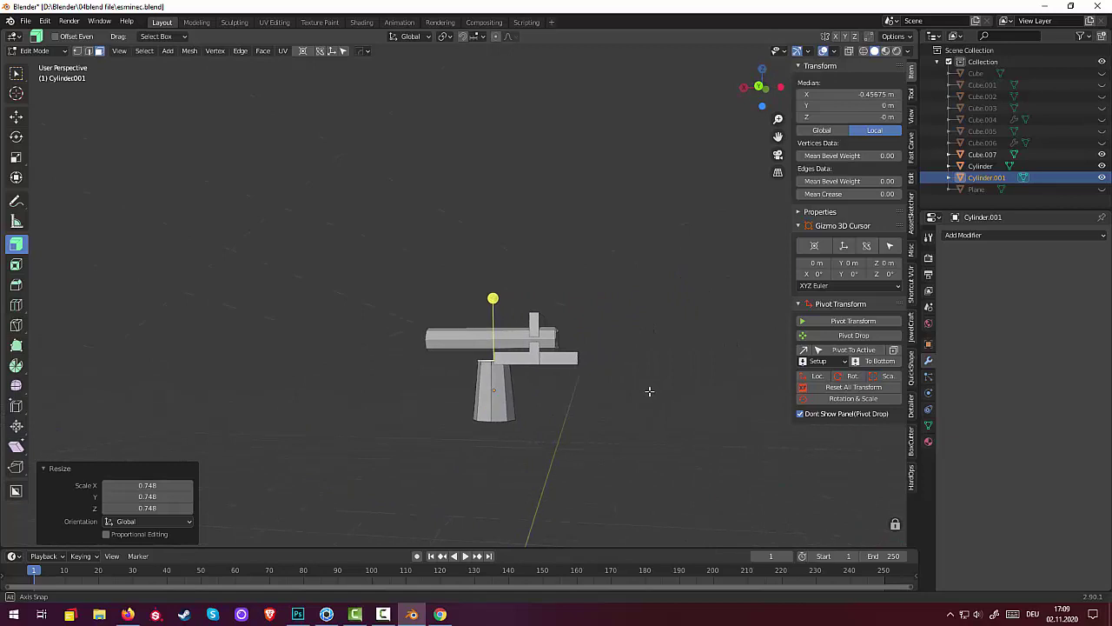
pyautogui.click(35, 51)
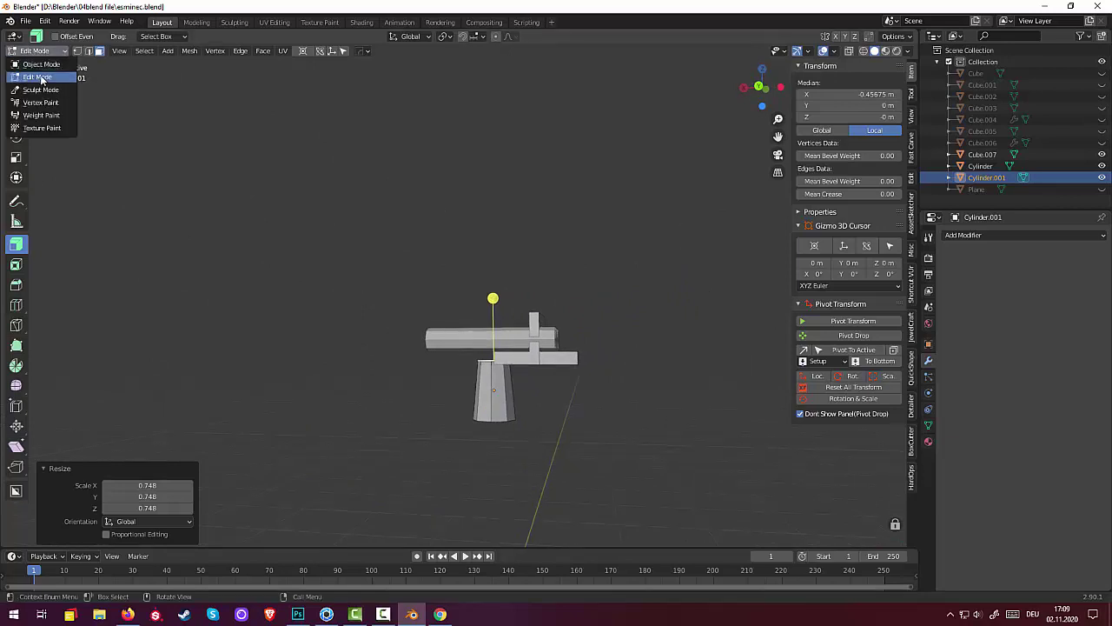
pyautogui.click(41, 65)
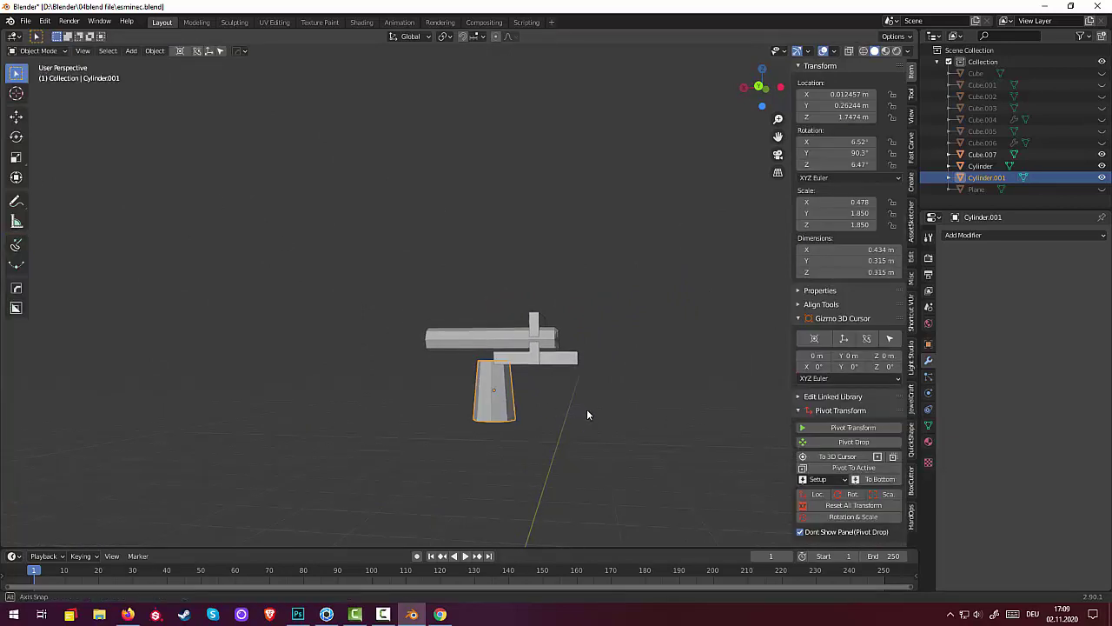
# Shift the pedestal to X −0.27975 m, Z 1.7734 m, centred under the launcher mount
pyautogui.moveTo(586, 408)
pyautogui.mouseDown(button='middle')
pyautogui.moveTo(484, 404)
pyautogui.moveTo(442, 380)
pyautogui.moveTo(458, 380)
pyautogui.mouseUp(button='middle')
pyautogui.press('KP_3')
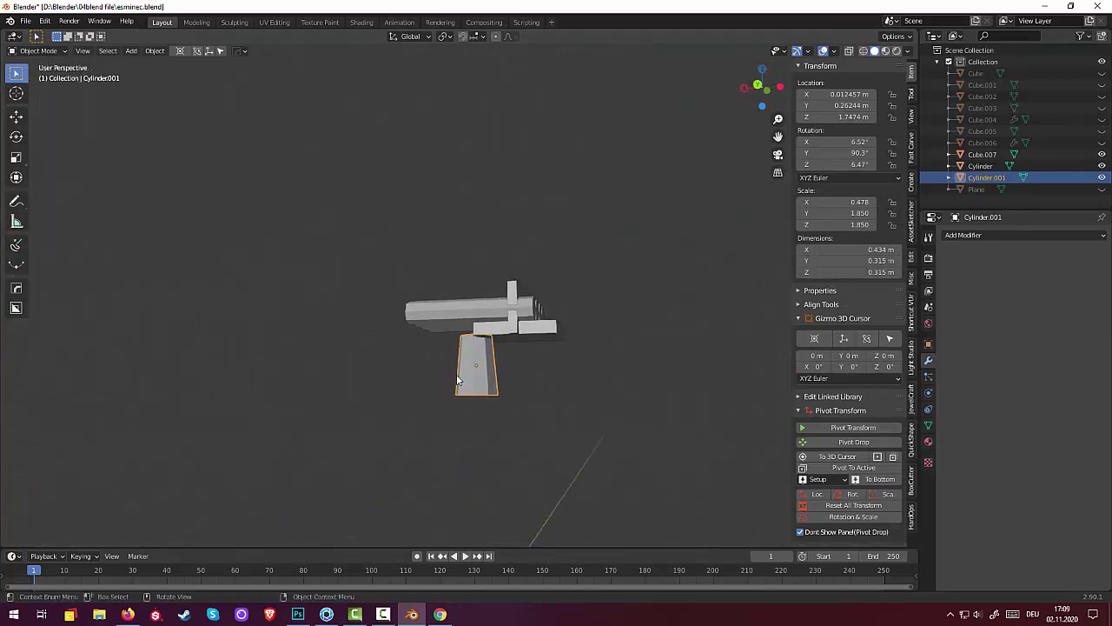
pyautogui.press('KP_1')
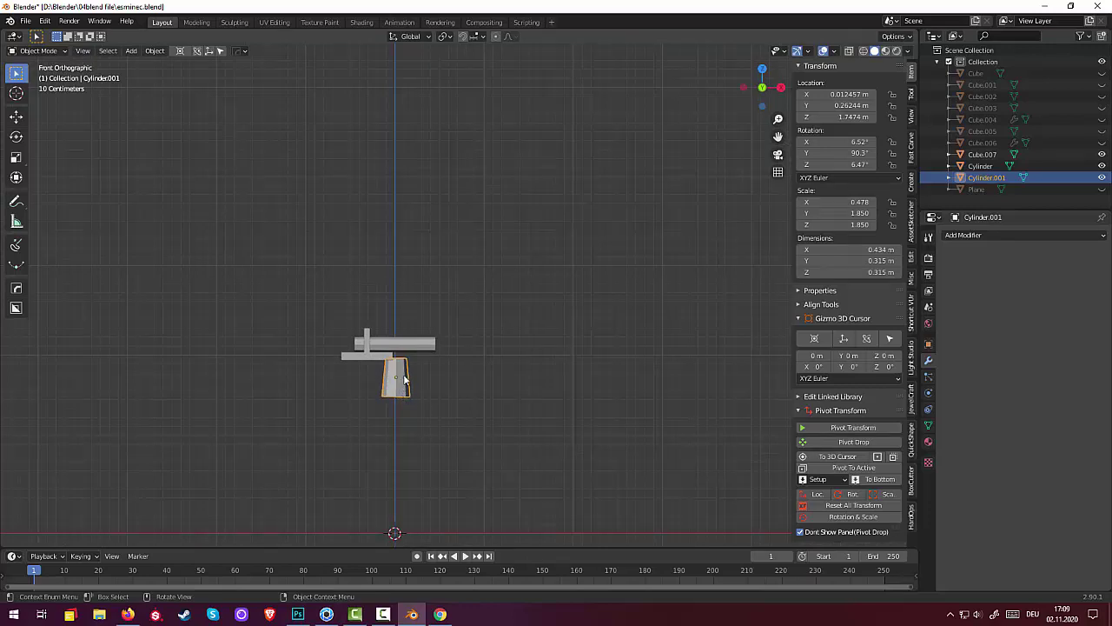
pyautogui.press('g')
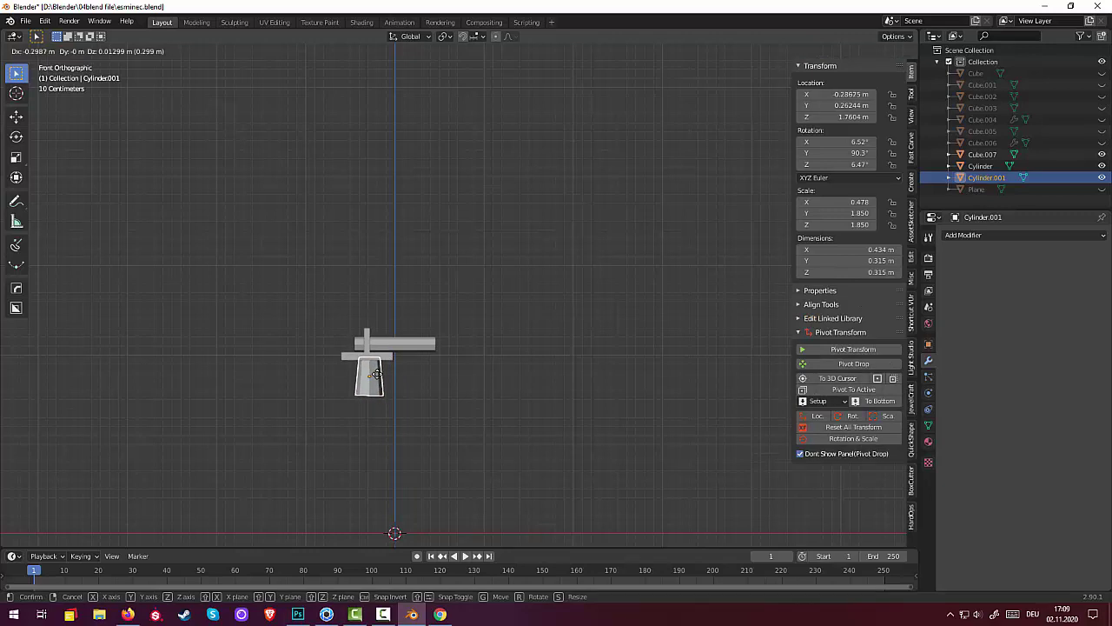
pyautogui.click(378, 374)
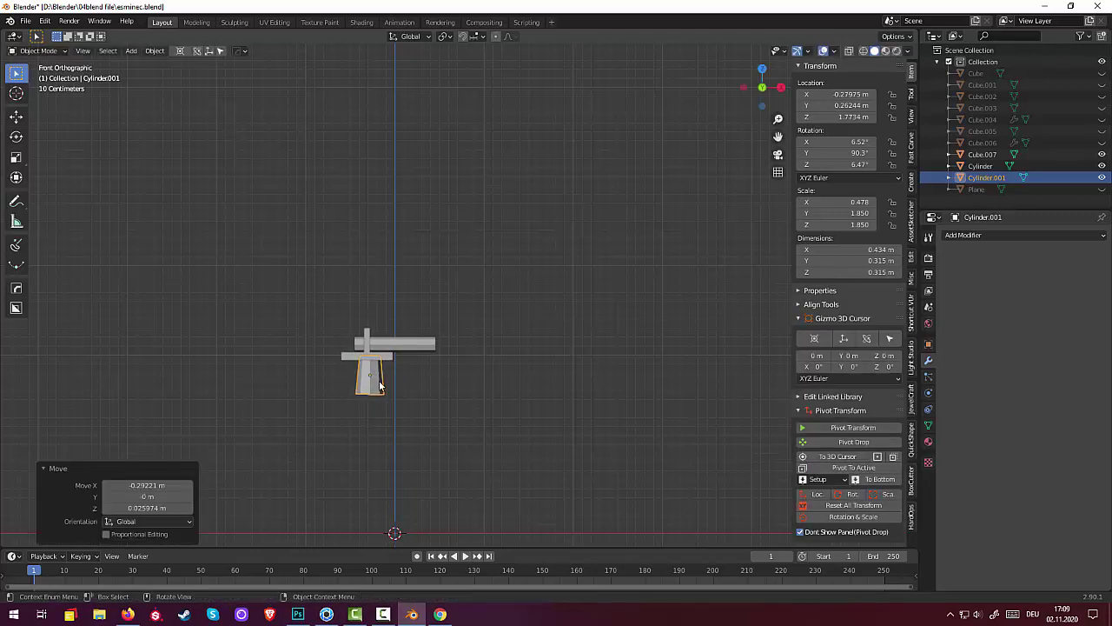
pyautogui.moveTo(403, 405); pyautogui.dragTo(418, 408, button='middle')
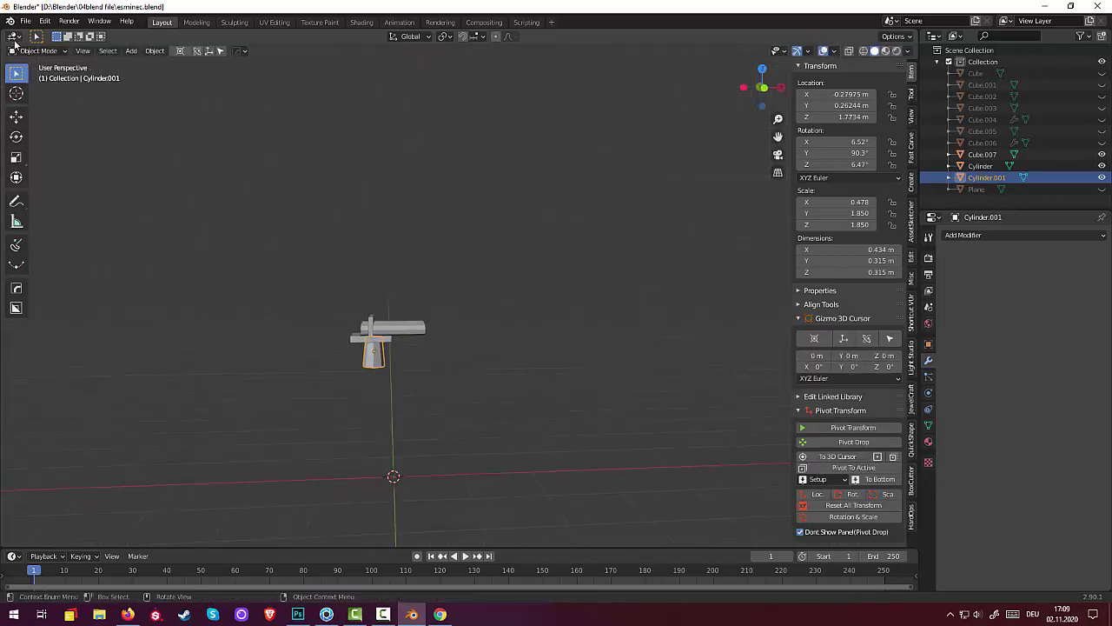
pyautogui.click(38, 51)
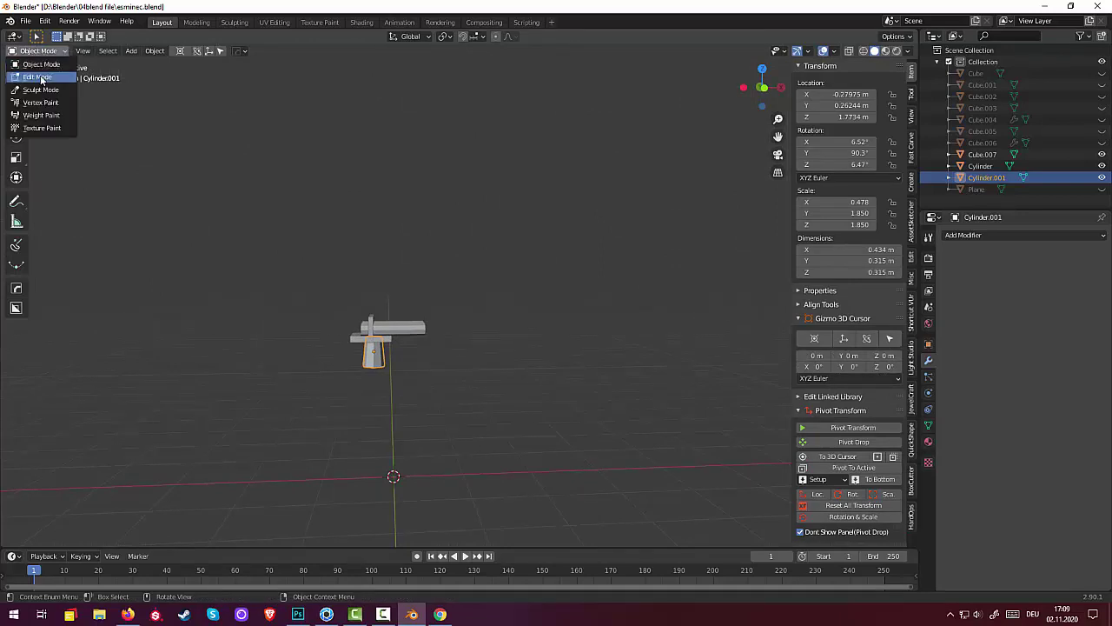
# Add a loop cut near the pedestal's base and slide it into place
pyautogui.click(40, 79)
pyautogui.moveTo(416, 356); pyautogui.dragTo(396, 371, button='middle')
pyautogui.click(328, 395)
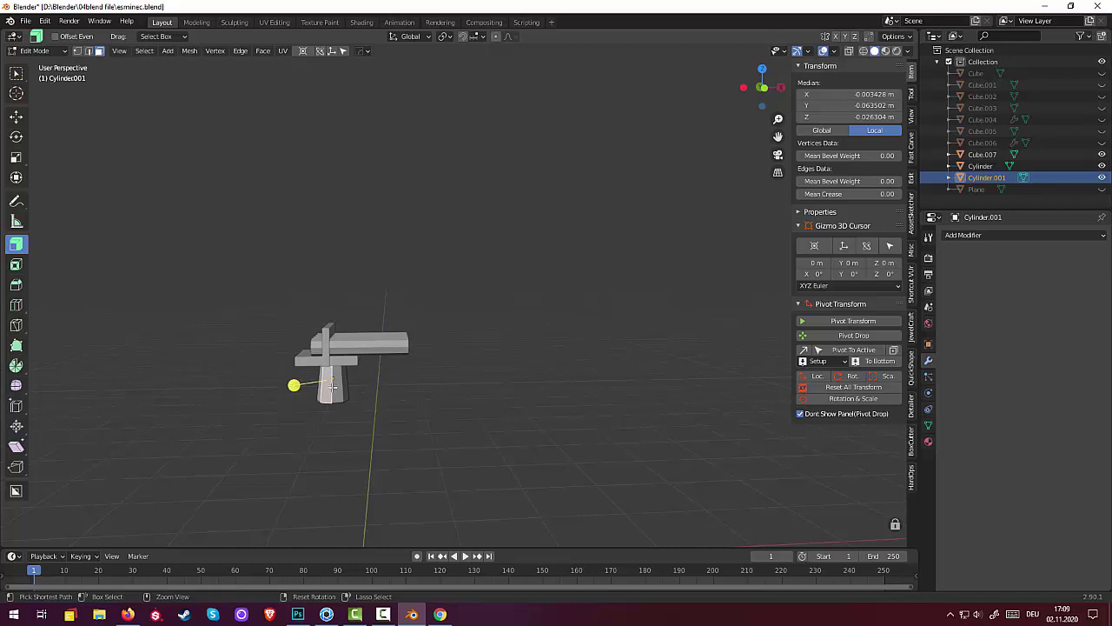
pyautogui.moveTo(333, 386); pyautogui.dragTo(410, 381, button='middle')
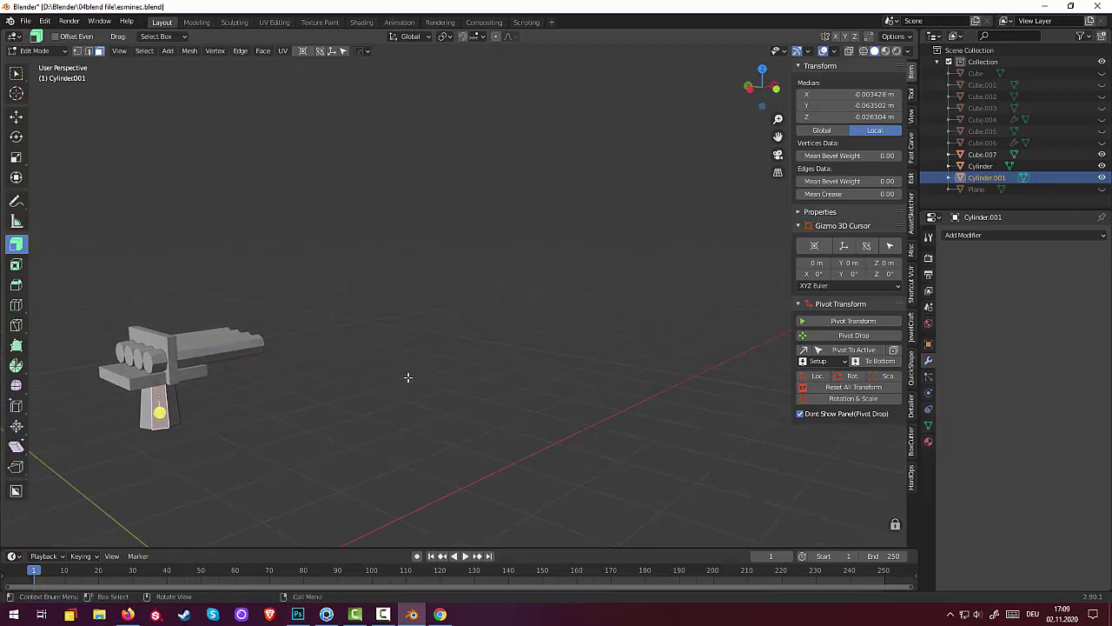
pyautogui.press('2')
pyautogui.click(174, 419)
pyautogui.moveTo(174, 419); pyautogui.dragTo(260, 427)
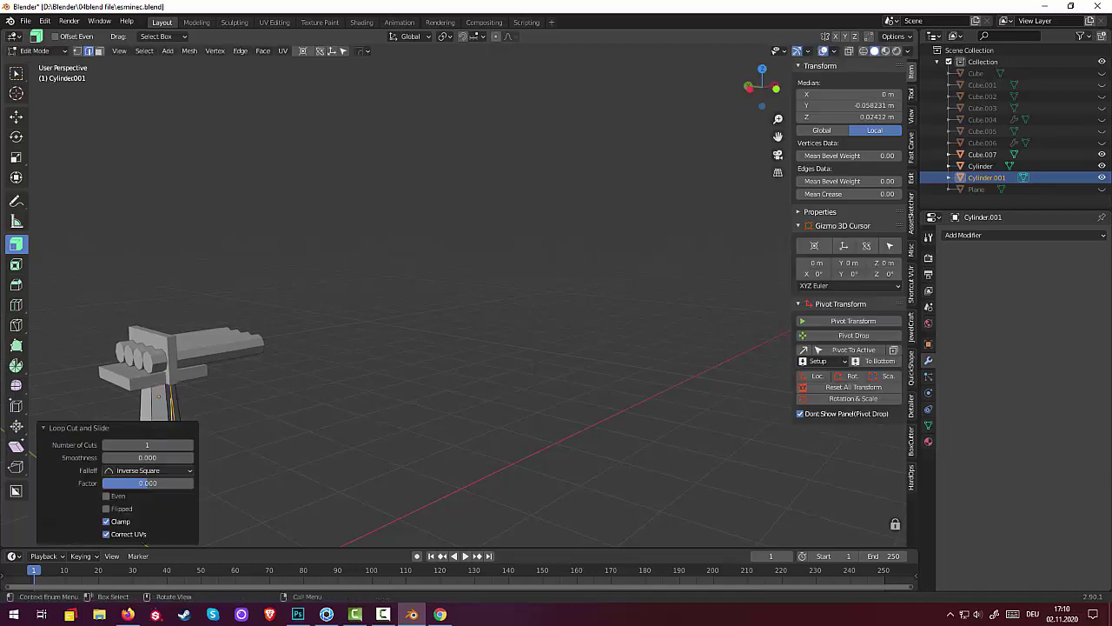
pyautogui.hotkey('alt', 'a')
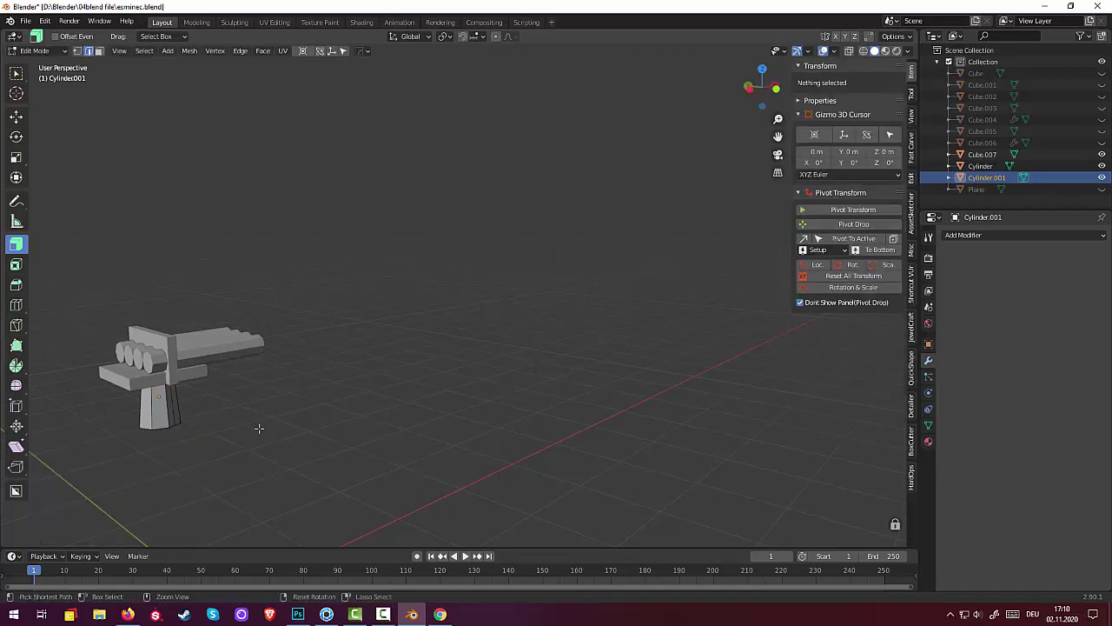
pyautogui.keyDown('alt'); pyautogui.click(211, 422); pyautogui.keyUp('alt')
pyautogui.press('g')
pyautogui.press('g')
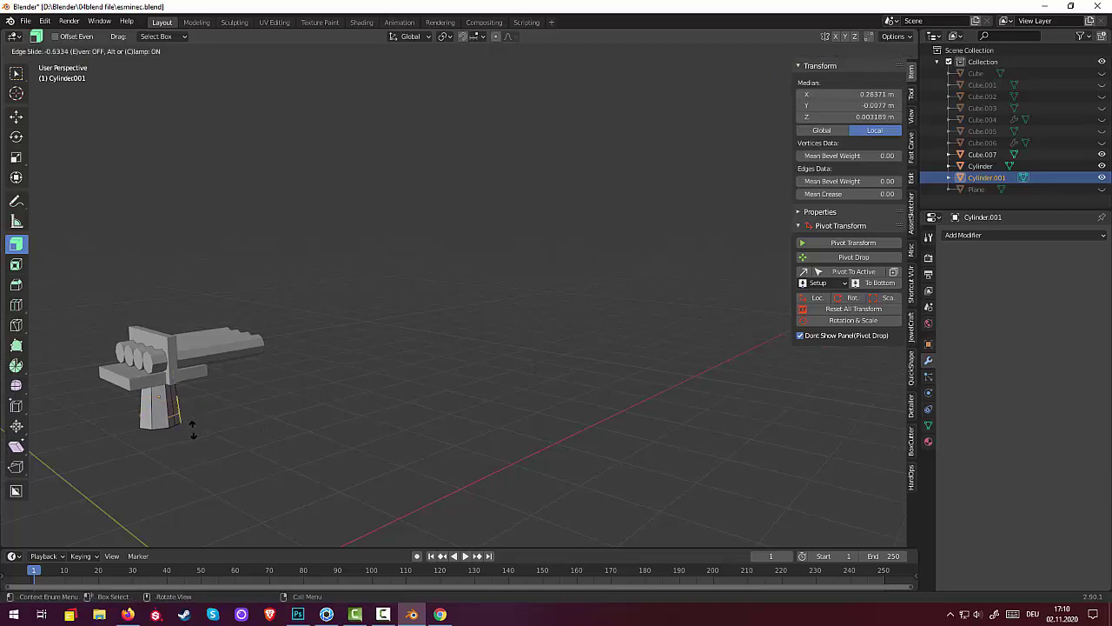
pyautogui.click(194, 433)
pyautogui.hotkey('alt', 'a')
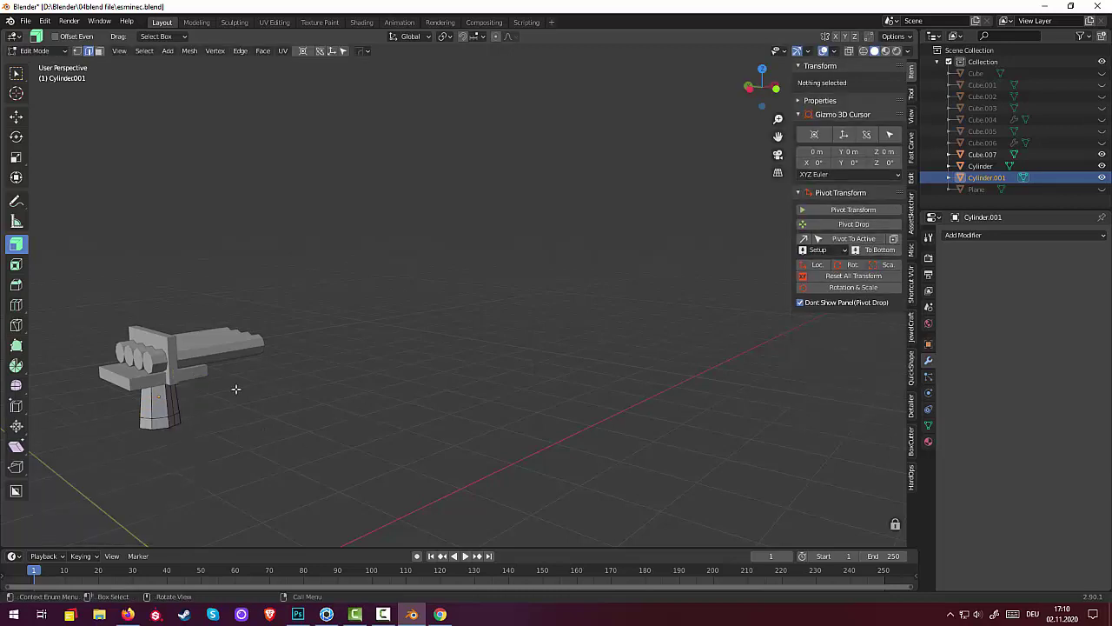
# Push the pedestal's bottom faces outward by 0.0637 to widen its lower rim
pyautogui.click(99, 51)
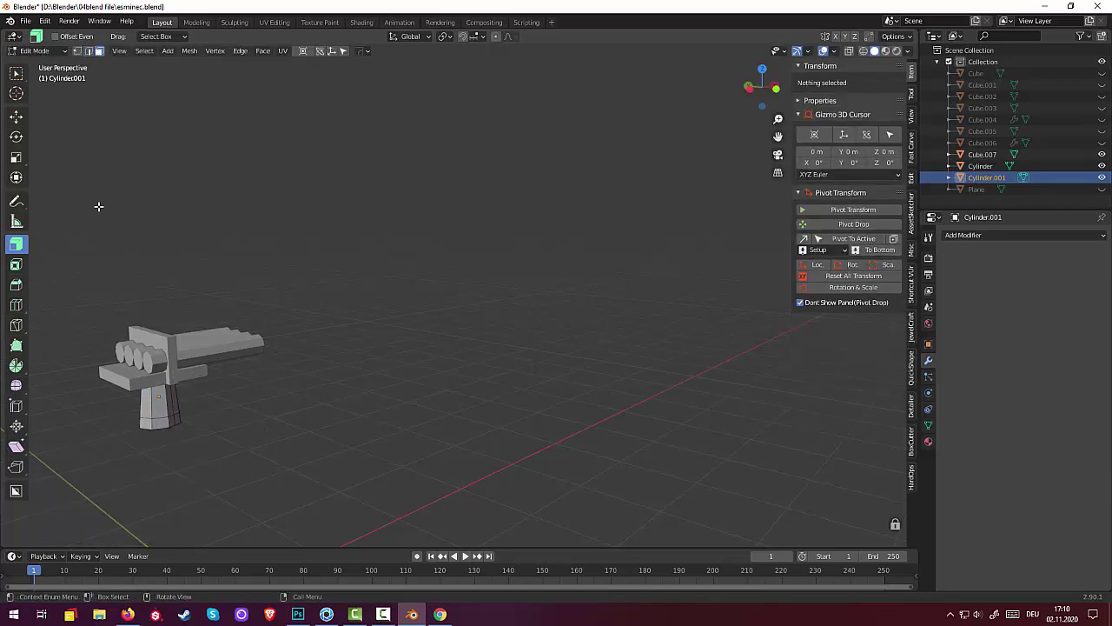
pyautogui.click(157, 421)
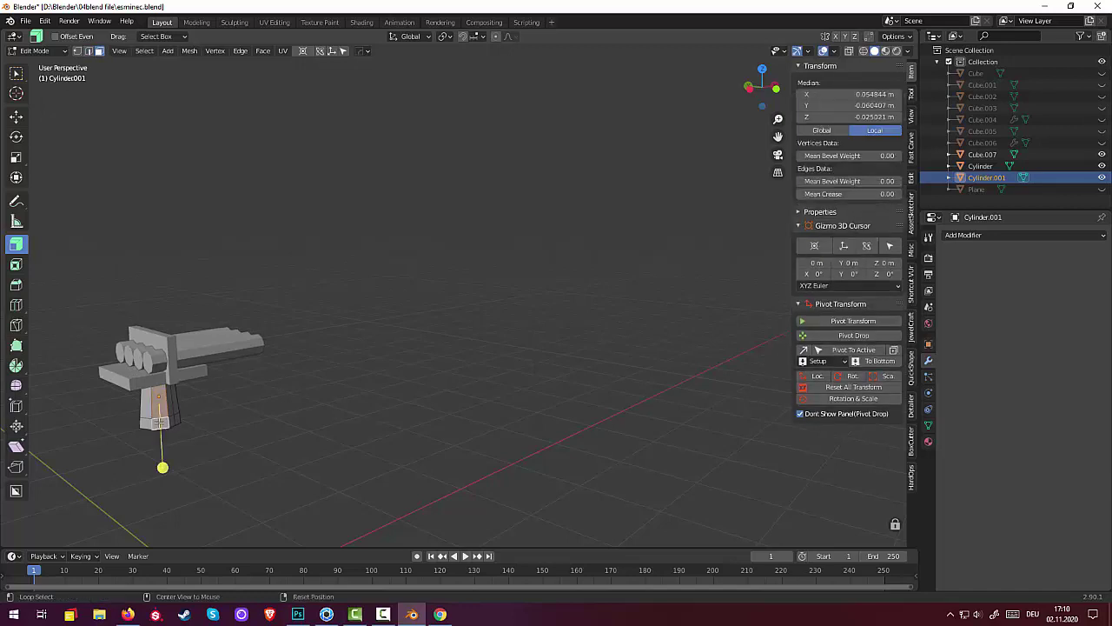
pyautogui.hotkey('alt', 'a')
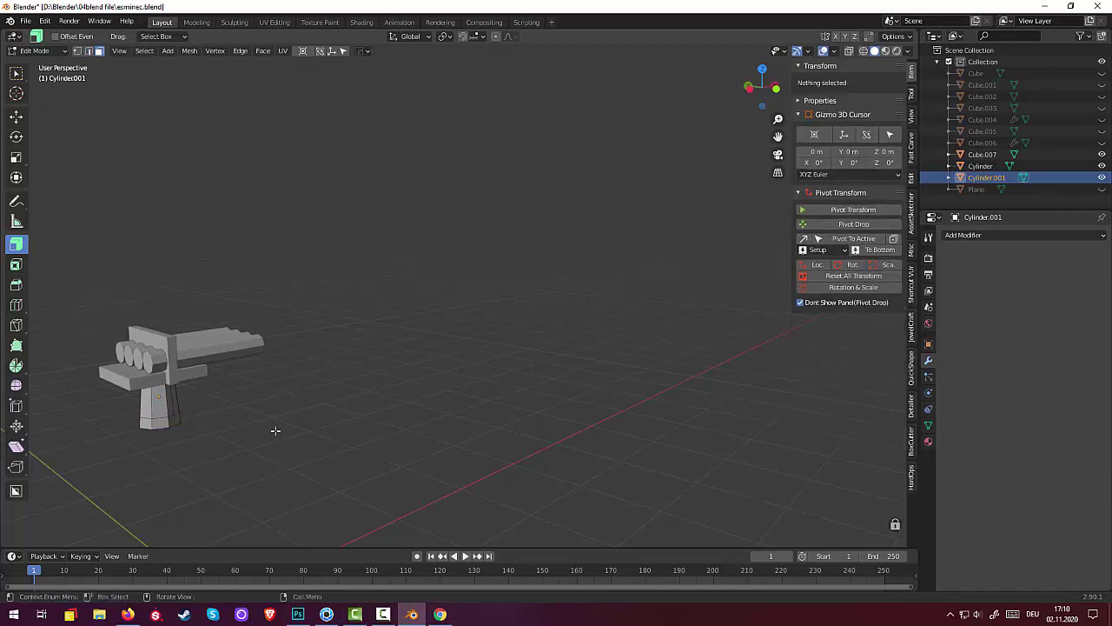
pyautogui.click(171, 425)
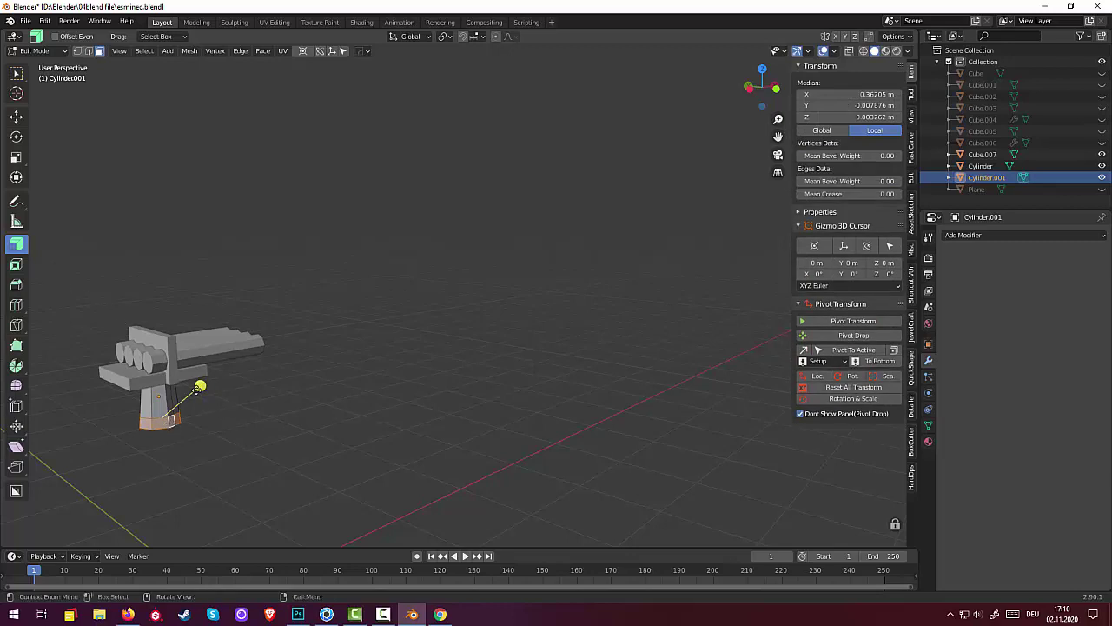
pyautogui.hotkey('alt', 's')
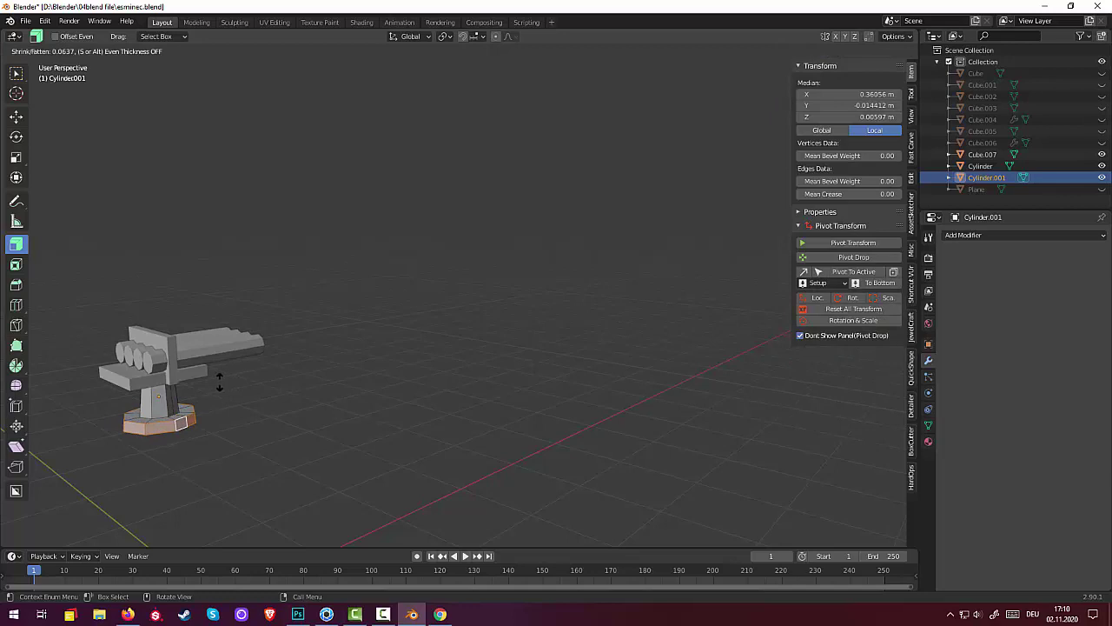
pyautogui.click(203, 385)
pyautogui.click(216, 380)
# Return to Object Mode and select the Cylinder launcher object
pyautogui.scroll(3, 385, 410)
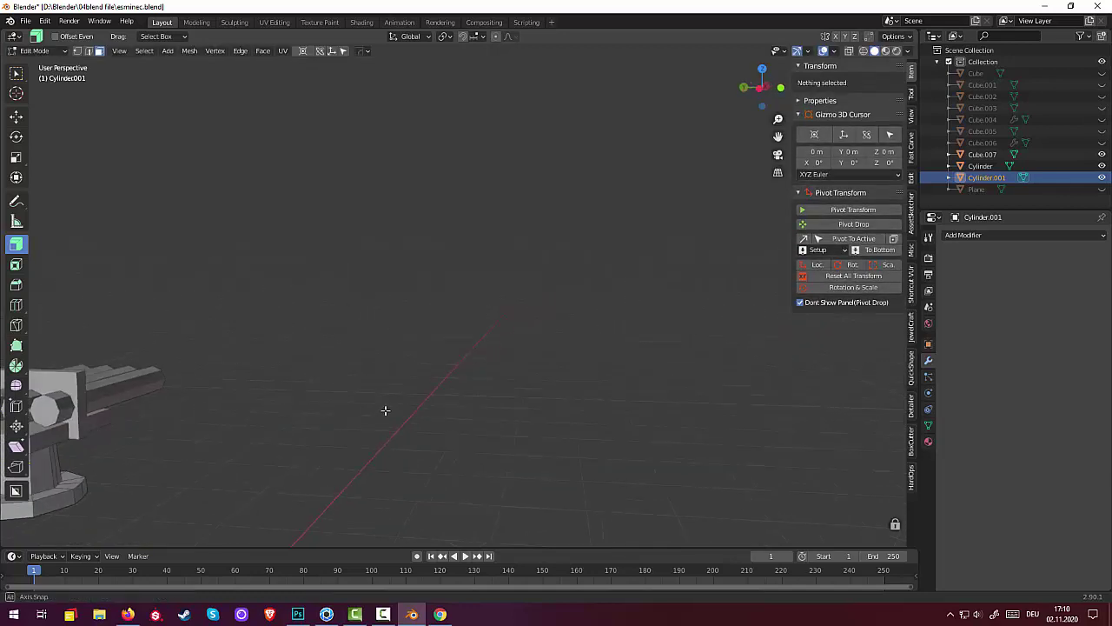
pyautogui.moveTo(385, 410)
pyautogui.mouseDown(button='middle')
pyautogui.moveTo(350, 405)
pyautogui.moveTo(389, 418)
pyautogui.moveTo(264, 444)
pyautogui.mouseUp(button='middle')
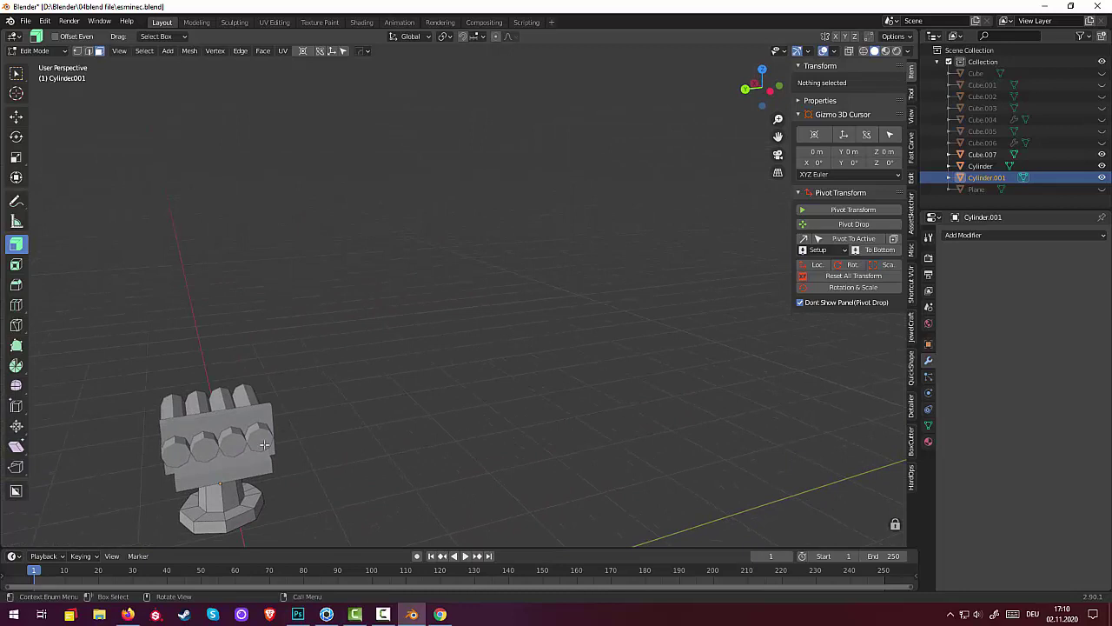
pyautogui.click(34, 50)
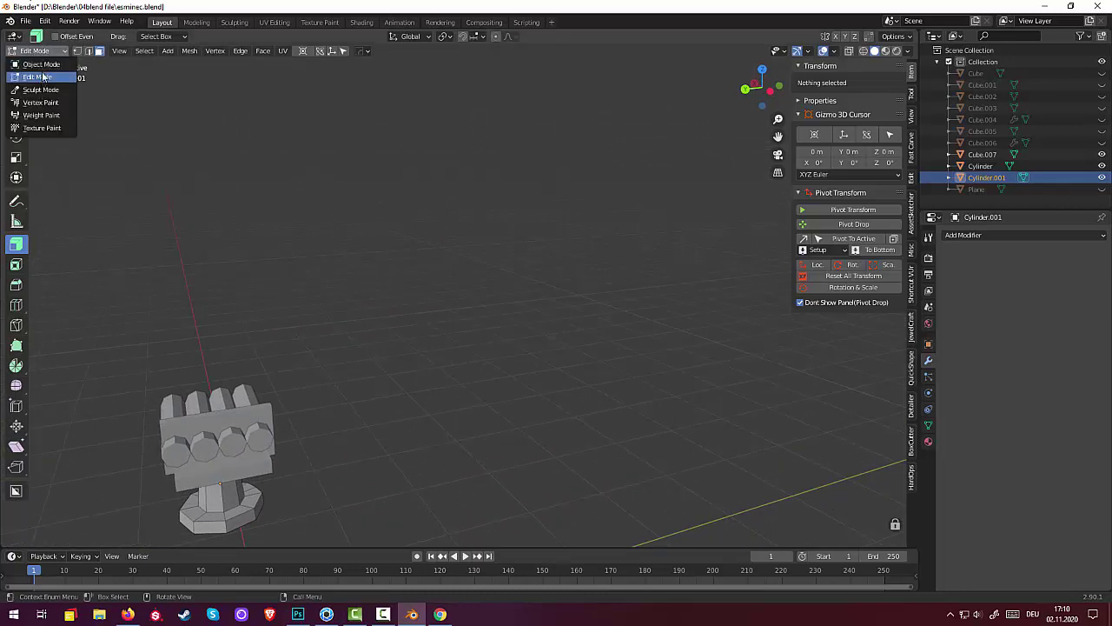
pyautogui.click(40, 64)
pyautogui.click(266, 442)
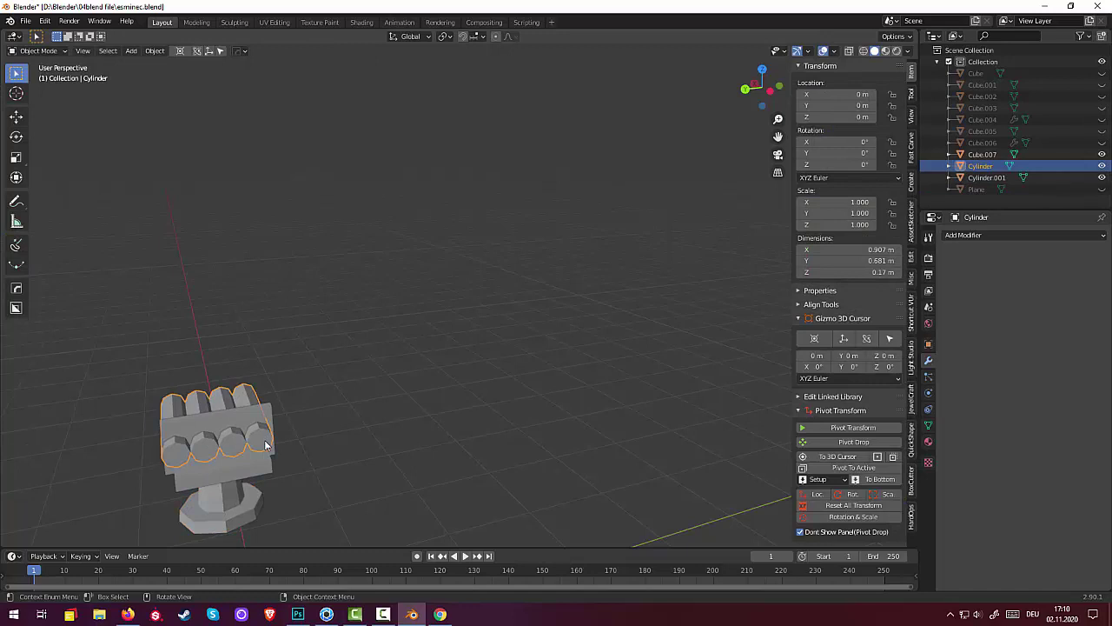
# Inset the four launcher tube end faces by 0.01659 m
pyautogui.click(36, 50)
pyautogui.click(47, 78)
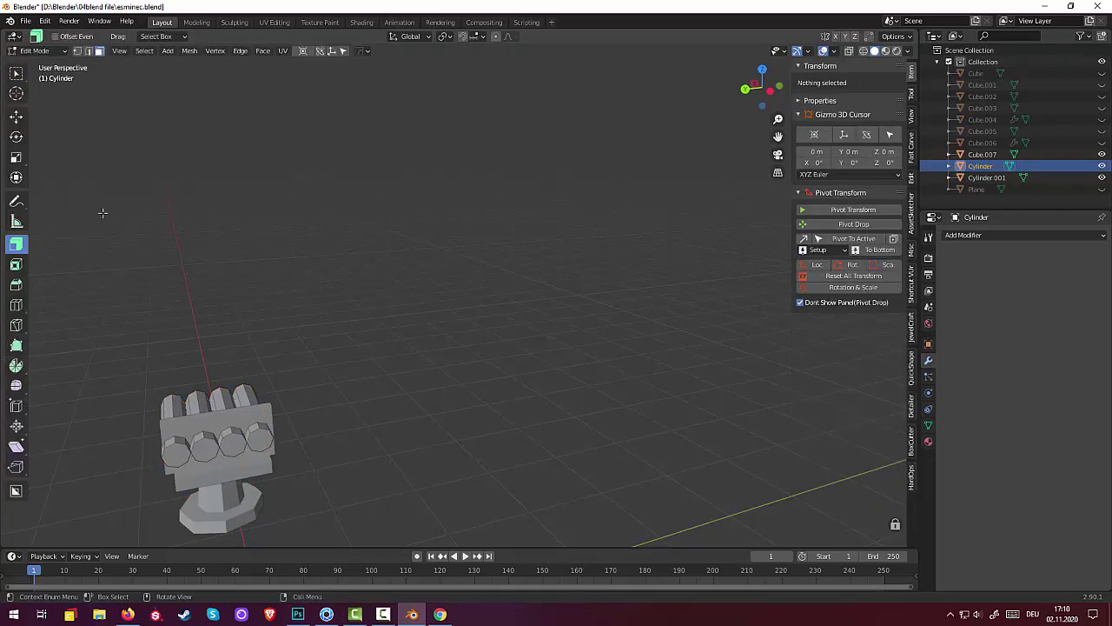
pyautogui.click(256, 437)
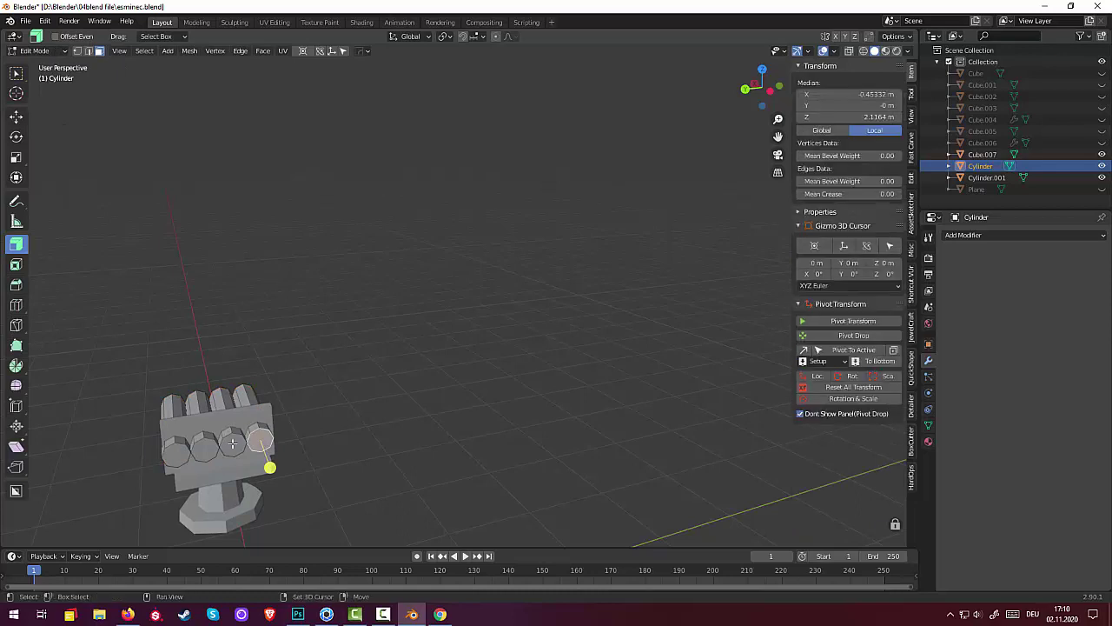
pyautogui.keyDown('shift'); pyautogui.click(233, 440); pyautogui.keyUp('shift')
pyautogui.keyDown('shift'); pyautogui.click(205, 448); pyautogui.keyUp('shift')
pyautogui.keyDown('shift'); pyautogui.click(182, 451); pyautogui.keyUp('shift')
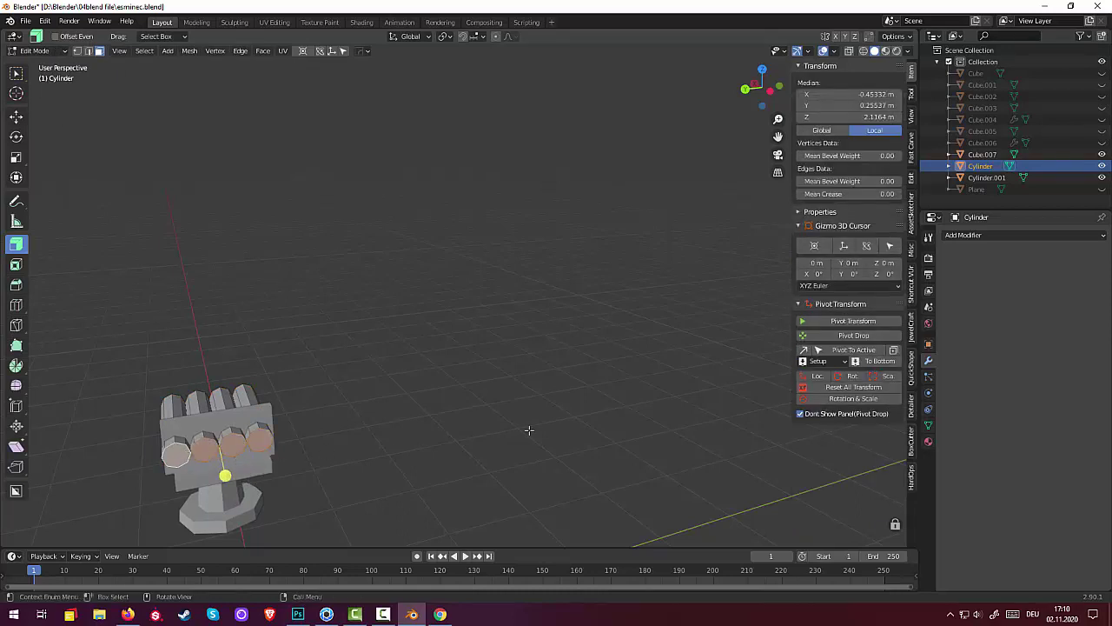
pyautogui.press('i')
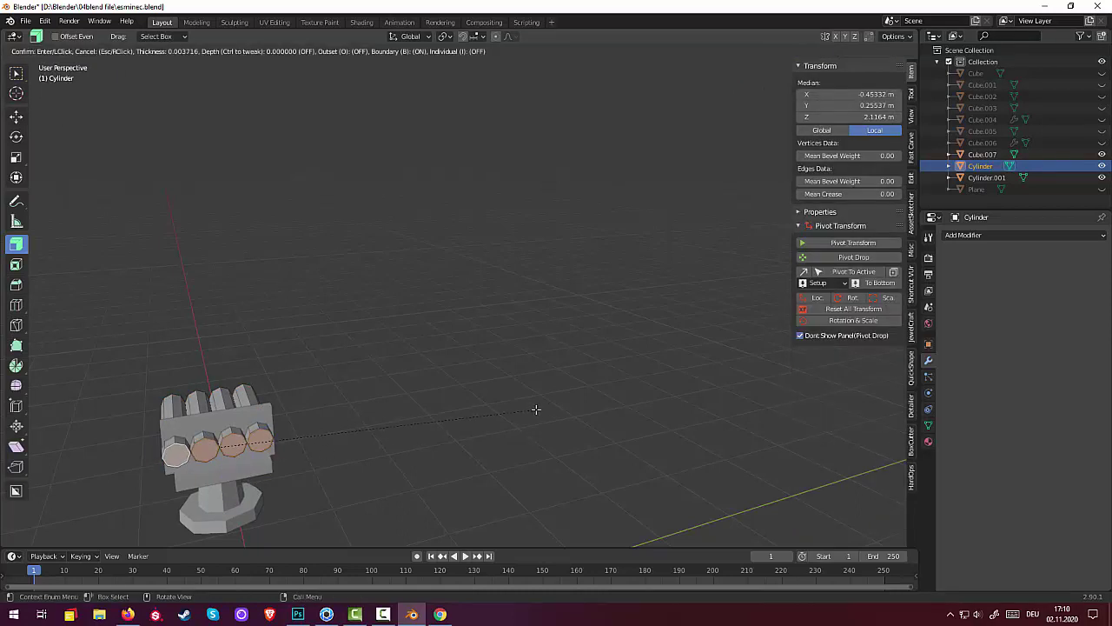
pyautogui.click(535, 411)
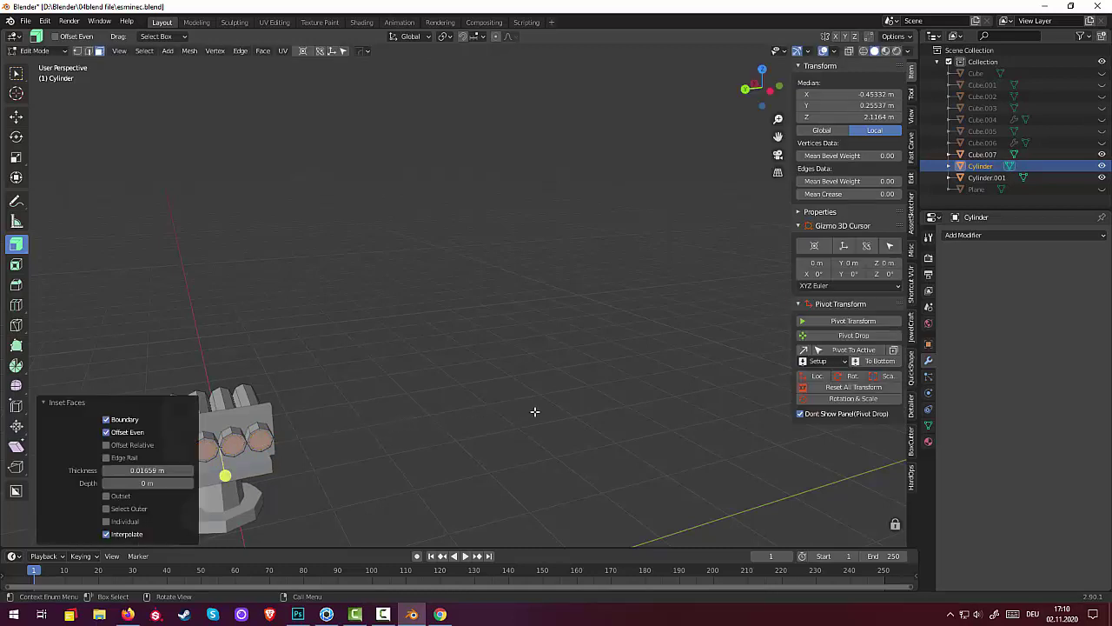
# Extrude the tube ends 0.065165 m and bevel their edges by 0.0193 m
pyautogui.moveTo(534, 409)
pyautogui.mouseDown(button='middle')
pyautogui.moveTo(509, 434)
pyautogui.moveTo(502, 374)
pyautogui.moveTo(588, 396)
pyautogui.mouseUp(button='middle')
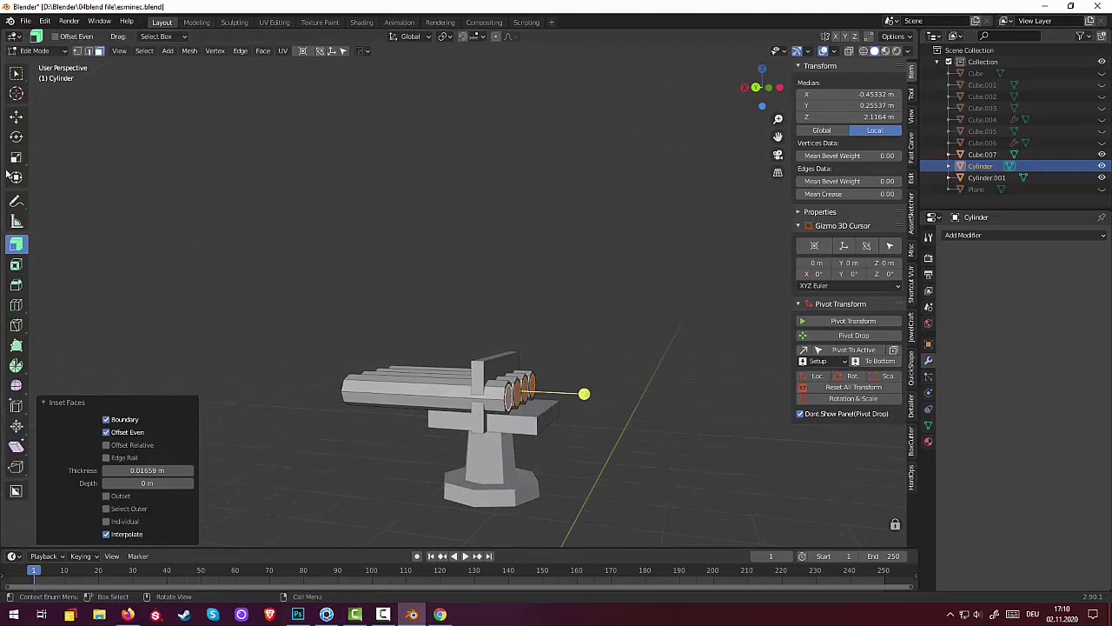
pyautogui.press('e')
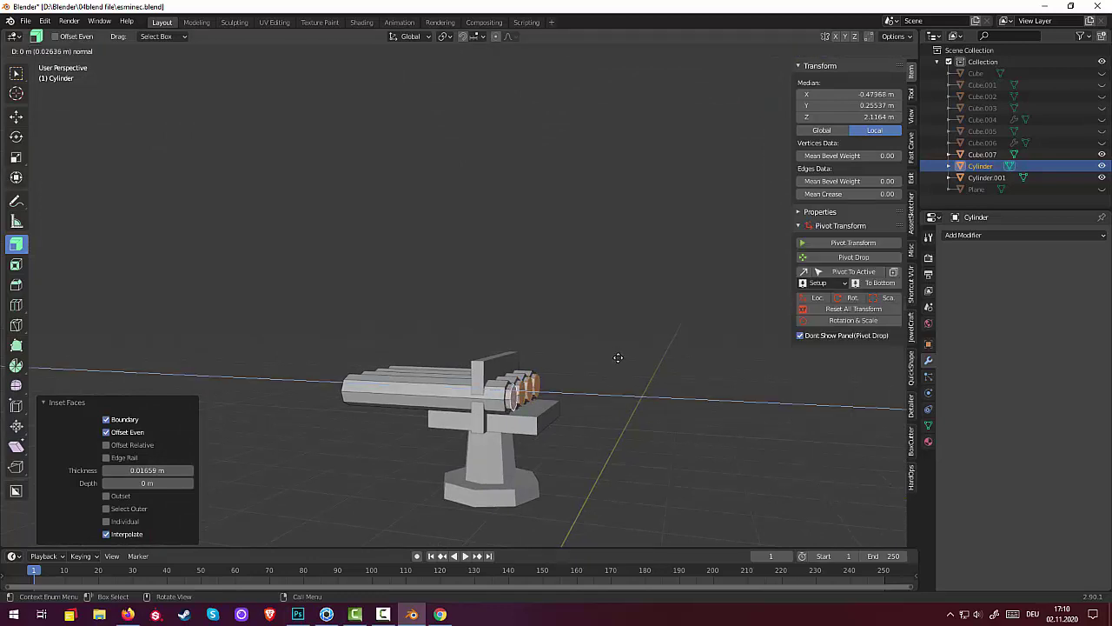
pyautogui.click(618, 363)
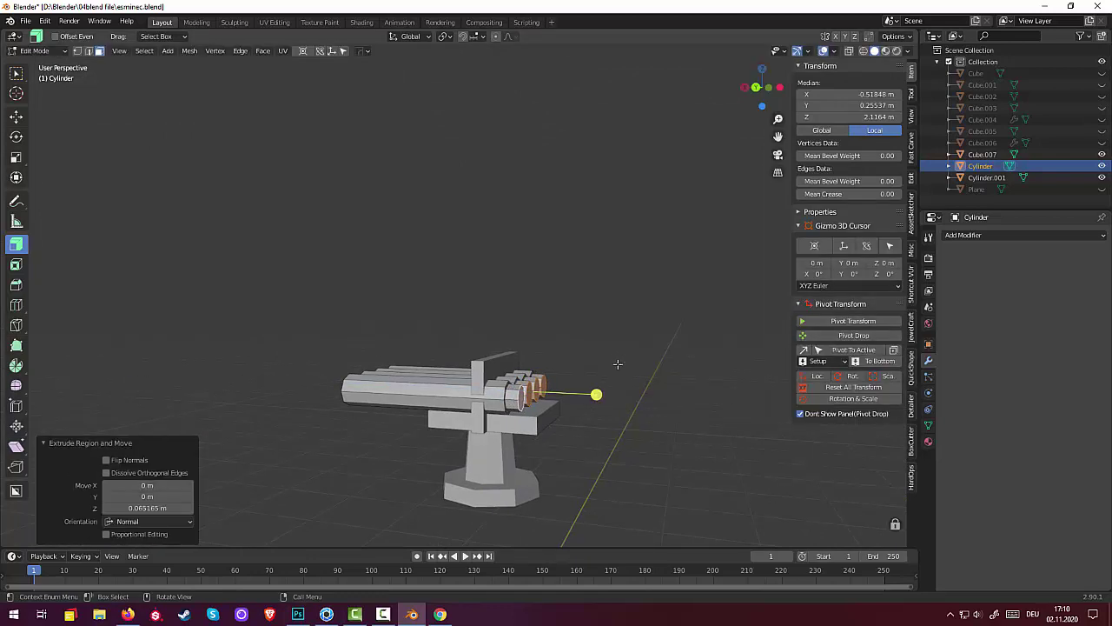
pyautogui.moveTo(616, 374); pyautogui.dragTo(596, 379, button='middle')
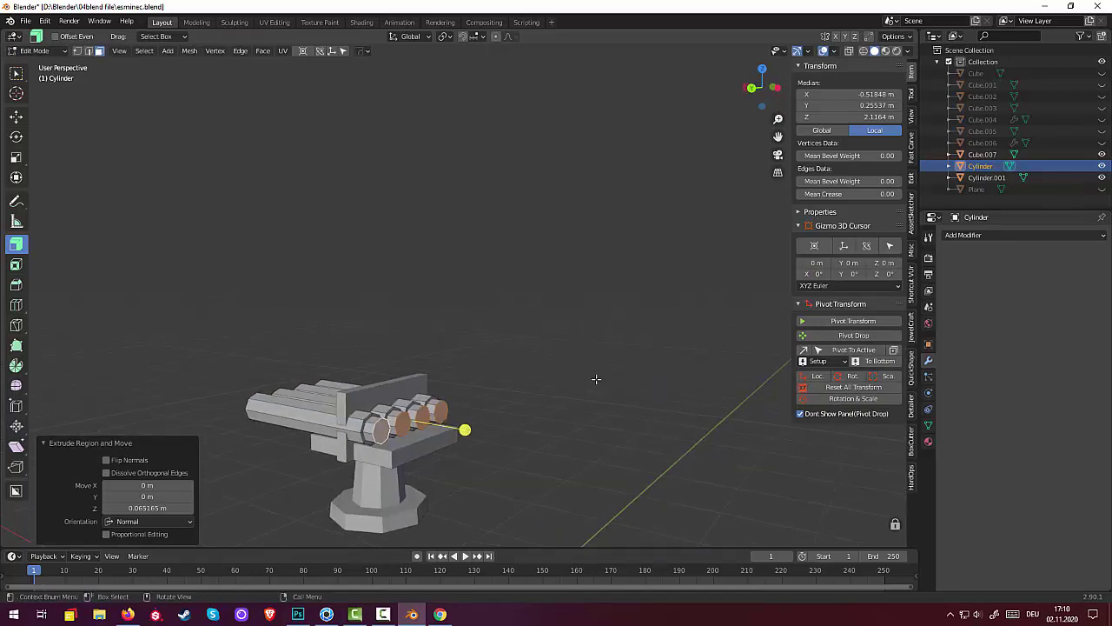
pyautogui.hotkey('ctrl', 'b')
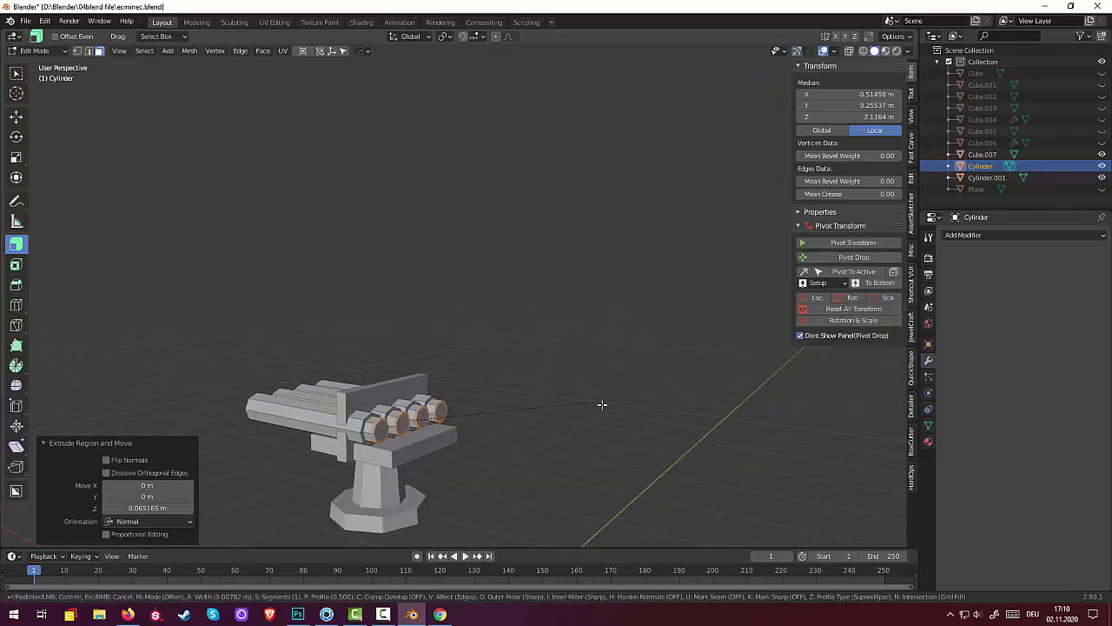
pyautogui.click(600, 402)
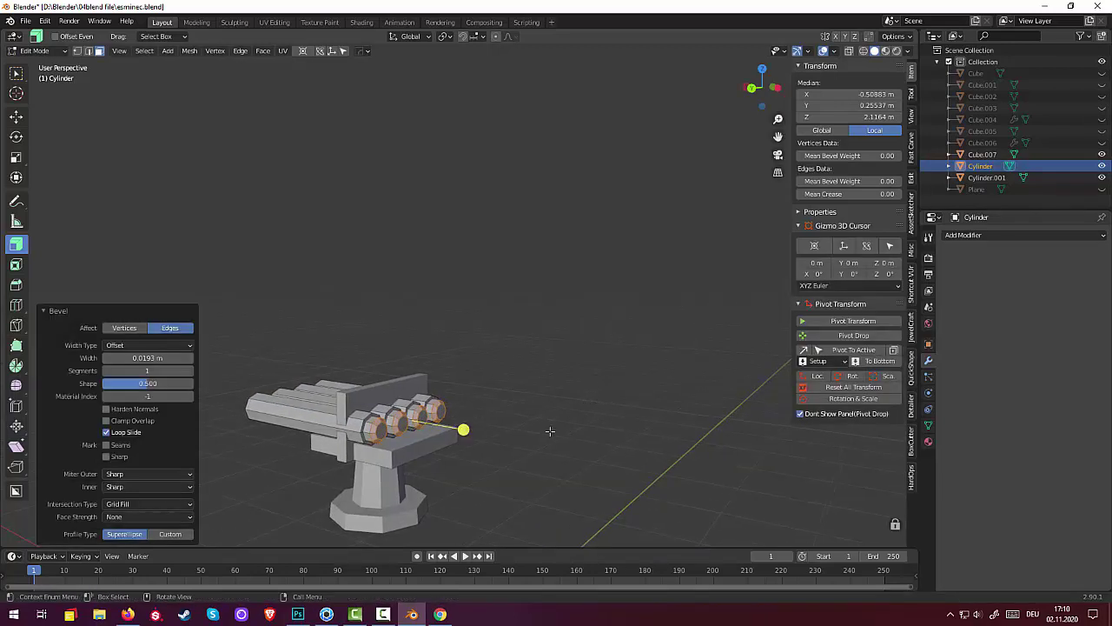
pyautogui.hotkey('alt', 'a')
pyautogui.moveTo(545, 429)
pyautogui.mouseDown(button='middle')
pyautogui.moveTo(775, 426)
pyautogui.moveTo(725, 432)
pyautogui.moveTo(712, 418)
pyautogui.moveTo(622, 427)
pyautogui.mouseUp(button='middle')
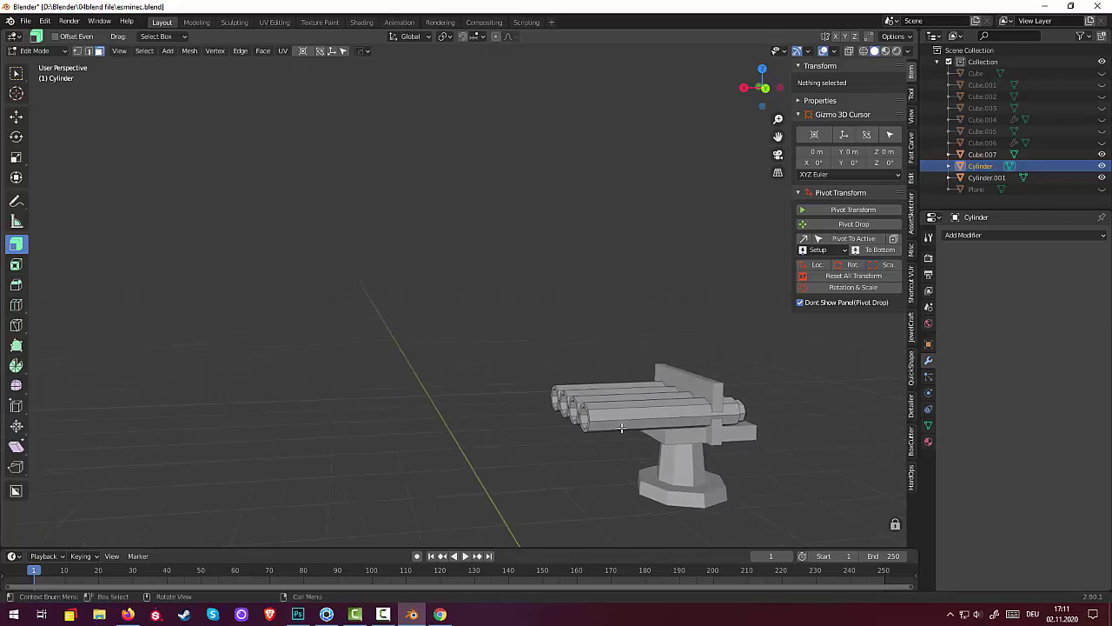
# Make the top barrel edge active, return to Object Mode and select the Cube.007 back plate
pyautogui.click(716, 397)
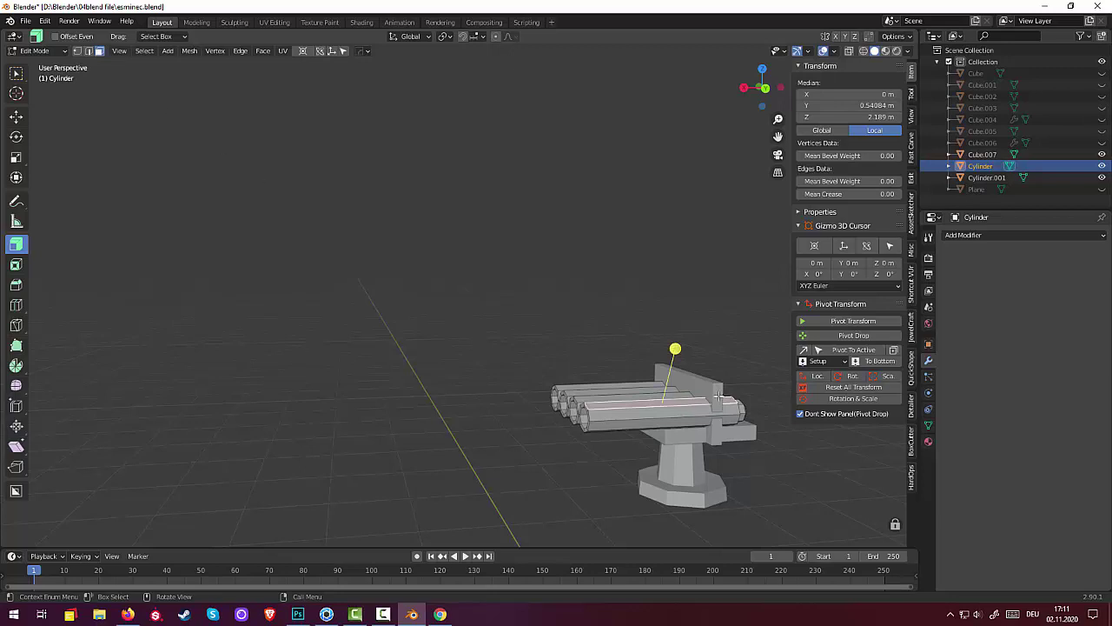
pyautogui.click(720, 397)
pyautogui.click(719, 397)
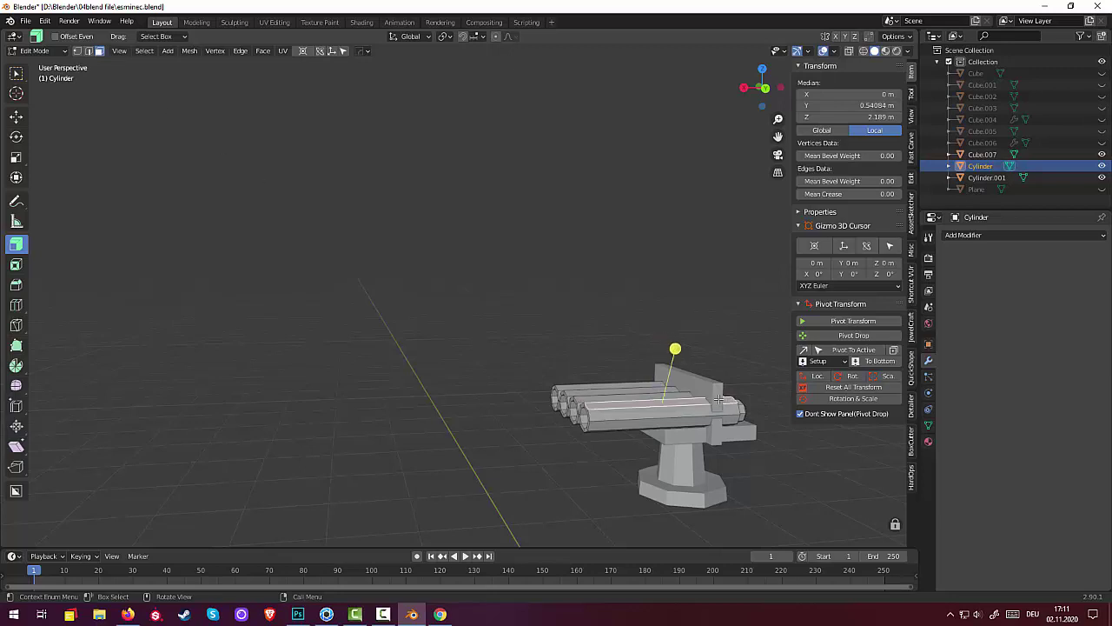
pyautogui.click(34, 50)
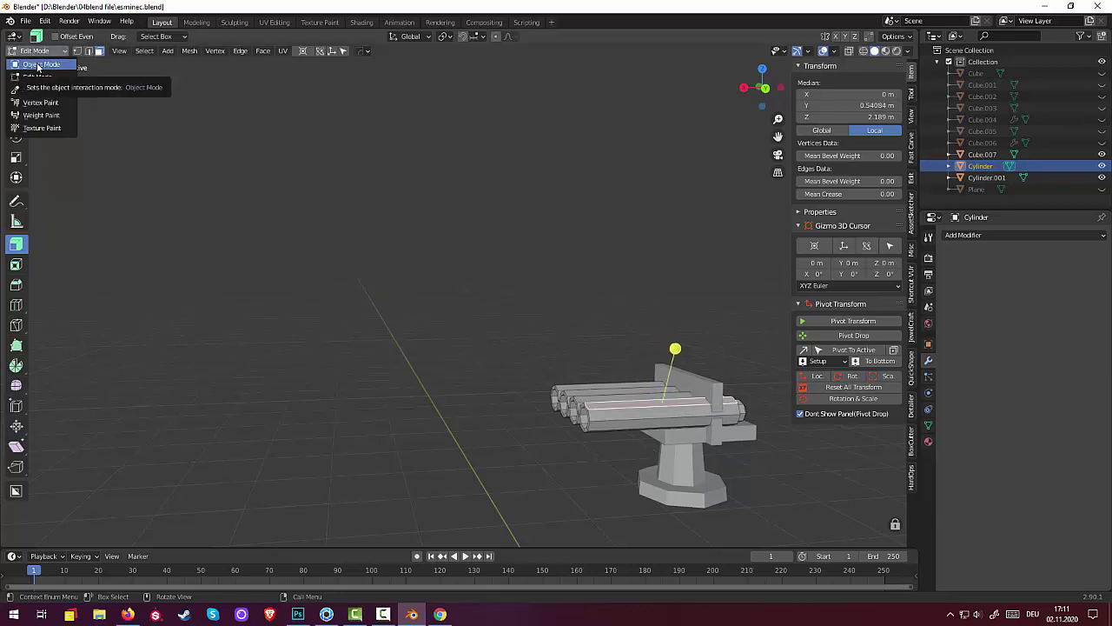
pyautogui.click(38, 64)
pyautogui.click(717, 391)
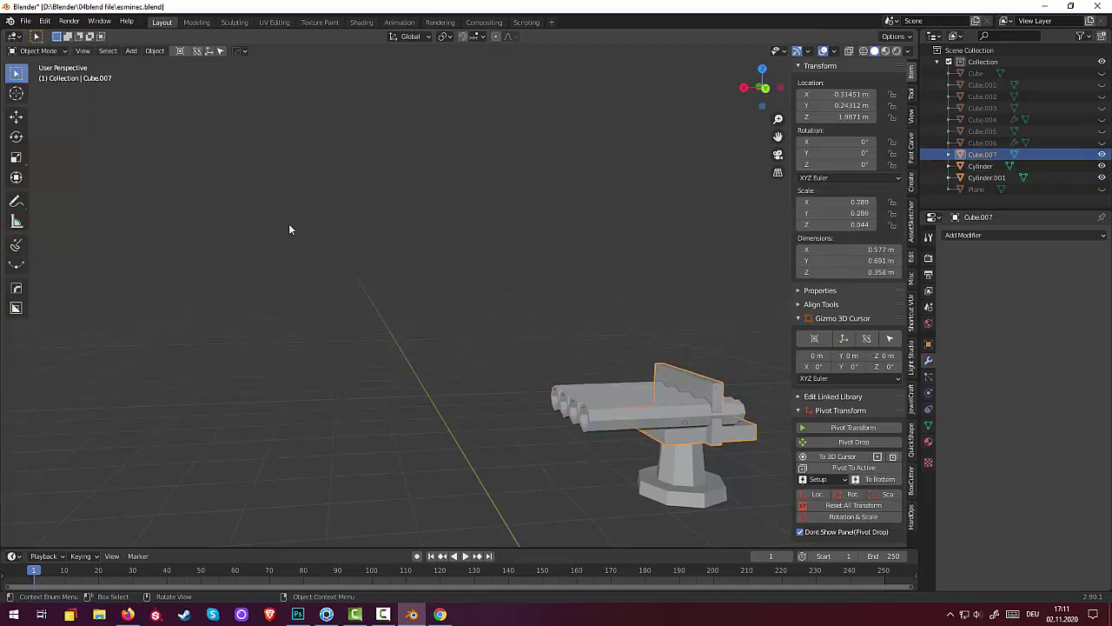
# Enter Edit Mode on Cube.007 and shrink its vertical plate face slightly inward
pyautogui.click(38, 52)
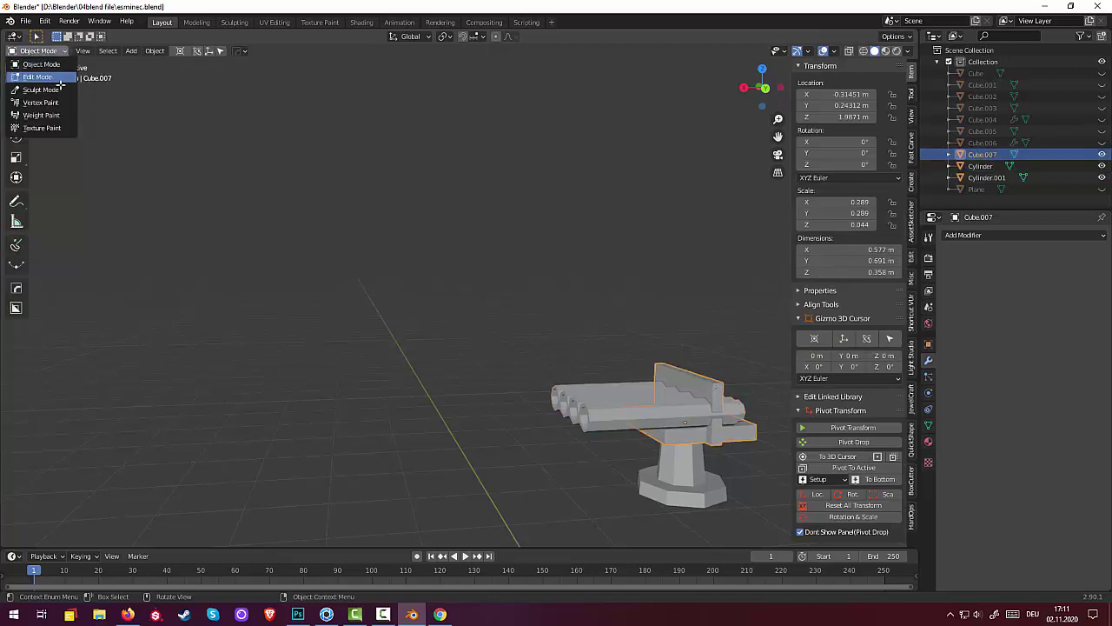
pyautogui.click(60, 79)
pyautogui.click(718, 396)
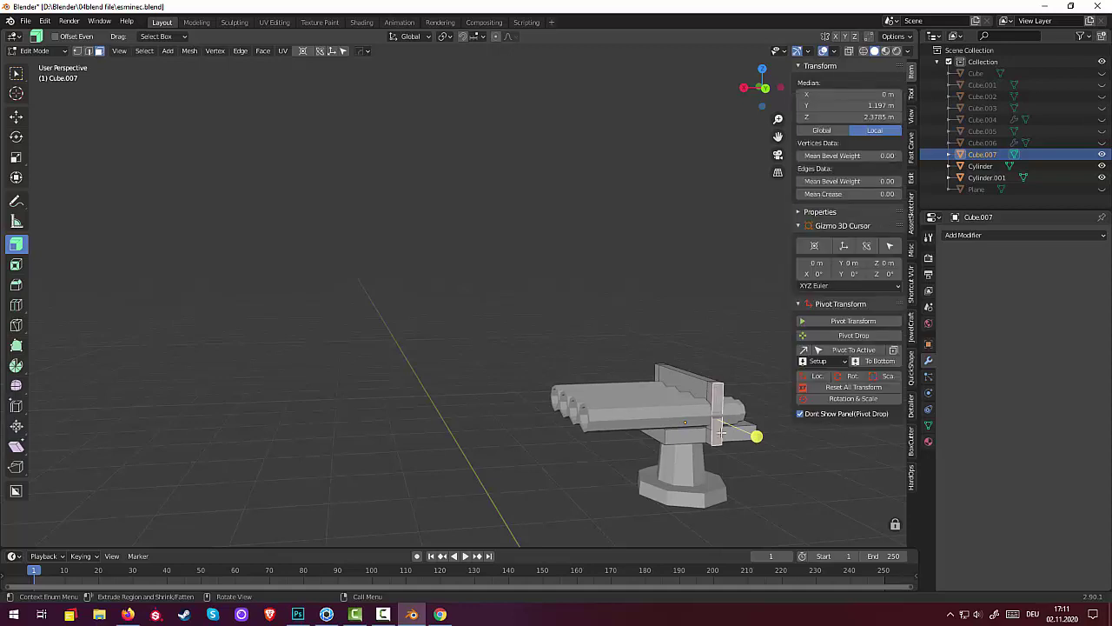
pyautogui.moveTo(730, 457); pyautogui.dragTo(866, 475, button='middle')
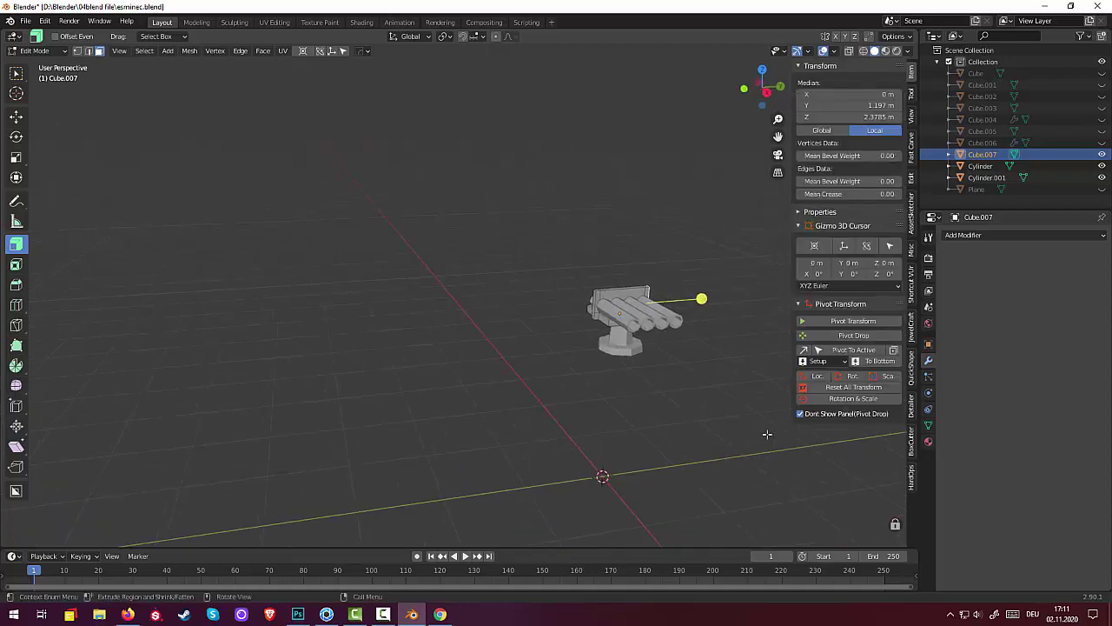
pyautogui.moveTo(600, 335); pyautogui.dragTo(552, 372, button='middle')
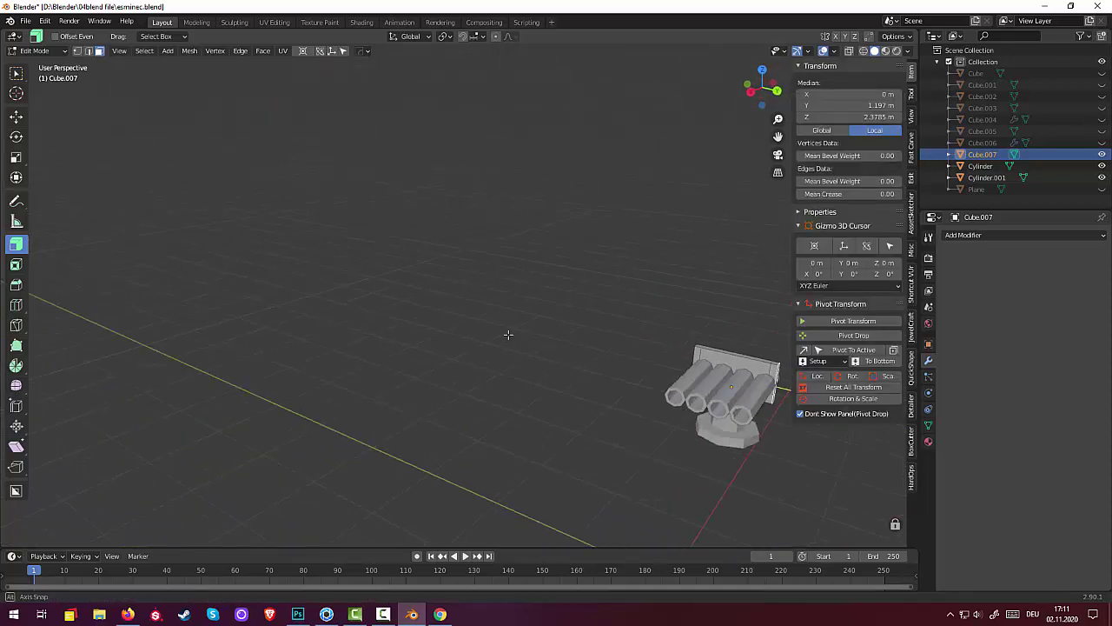
pyautogui.moveTo(843, 455)
pyautogui.mouseDown()
pyautogui.moveTo(834, 446)
pyautogui.moveTo(846, 457)
pyautogui.mouseUp()
pyautogui.click(790, 461)
# Push the face on the plate's other side outward
pyautogui.moveTo(789, 462)
pyautogui.mouseDown(button='middle')
pyautogui.moveTo(849, 461)
pyautogui.moveTo(395, 351)
pyautogui.mouseUp(button='middle')
pyautogui.click(534, 255)
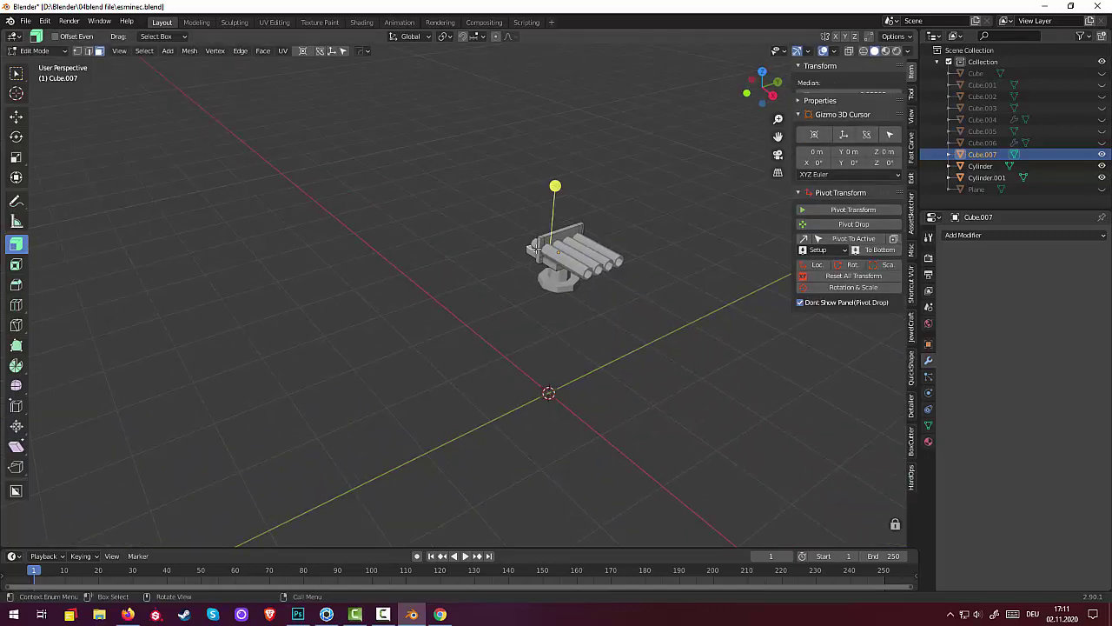
pyautogui.click(537, 251)
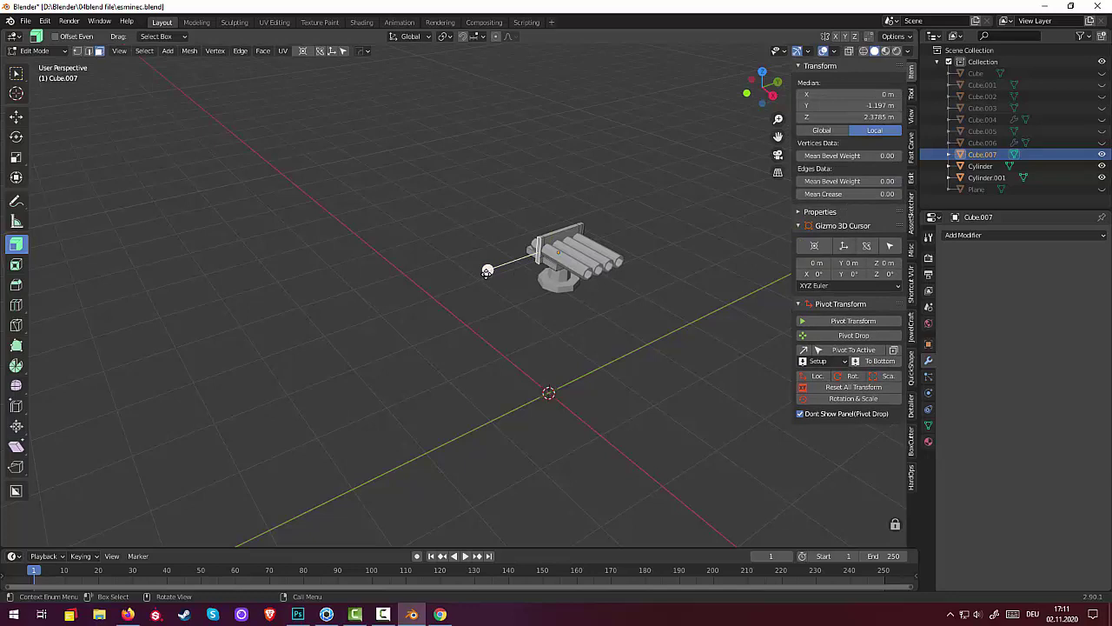
pyautogui.moveTo(487, 273); pyautogui.dragTo(524, 267)
pyautogui.click(616, 310)
# Slide an edge of the back plate to a new position
pyautogui.moveTo(615, 310)
pyautogui.mouseDown(button='middle')
pyautogui.moveTo(524, 273)
pyautogui.moveTo(512, 285)
pyautogui.mouseUp(button='middle')
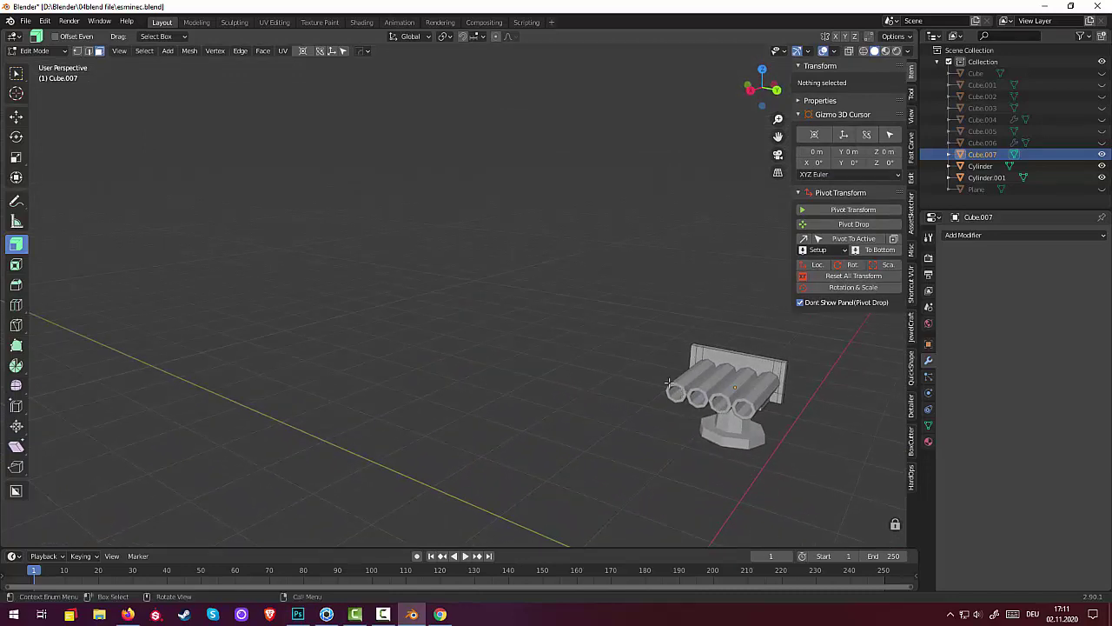
pyautogui.moveTo(144, 145)
pyautogui.mouseDown(button='middle')
pyautogui.moveTo(192, 123)
pyautogui.moveTo(179, 127)
pyautogui.mouseUp(button='middle')
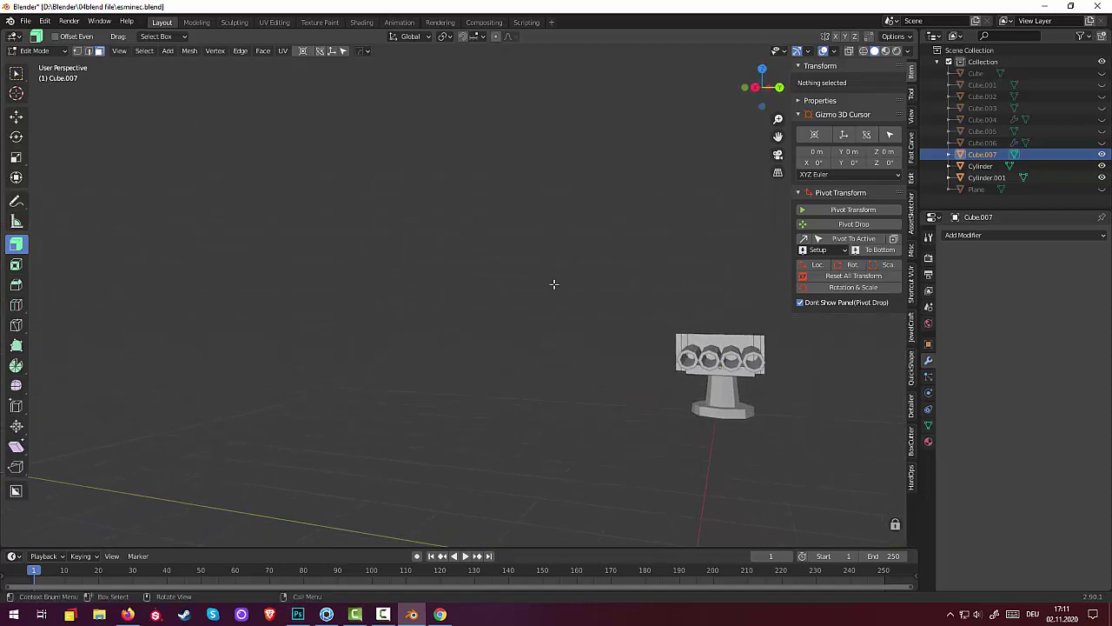
pyautogui.click(688, 346)
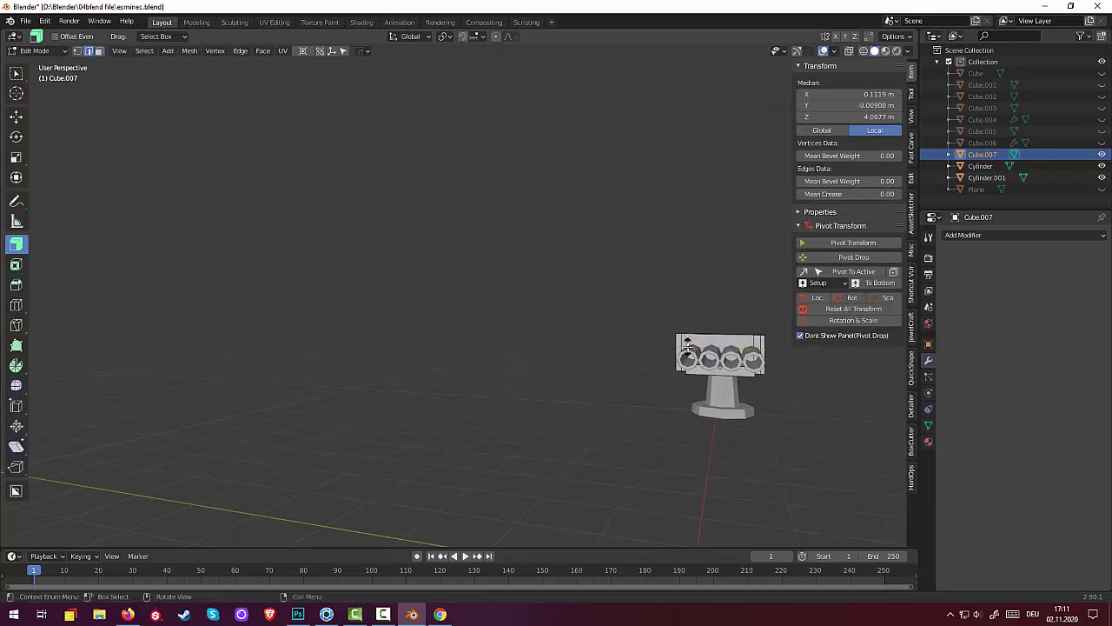
pyautogui.press('g')
pyautogui.press('g')
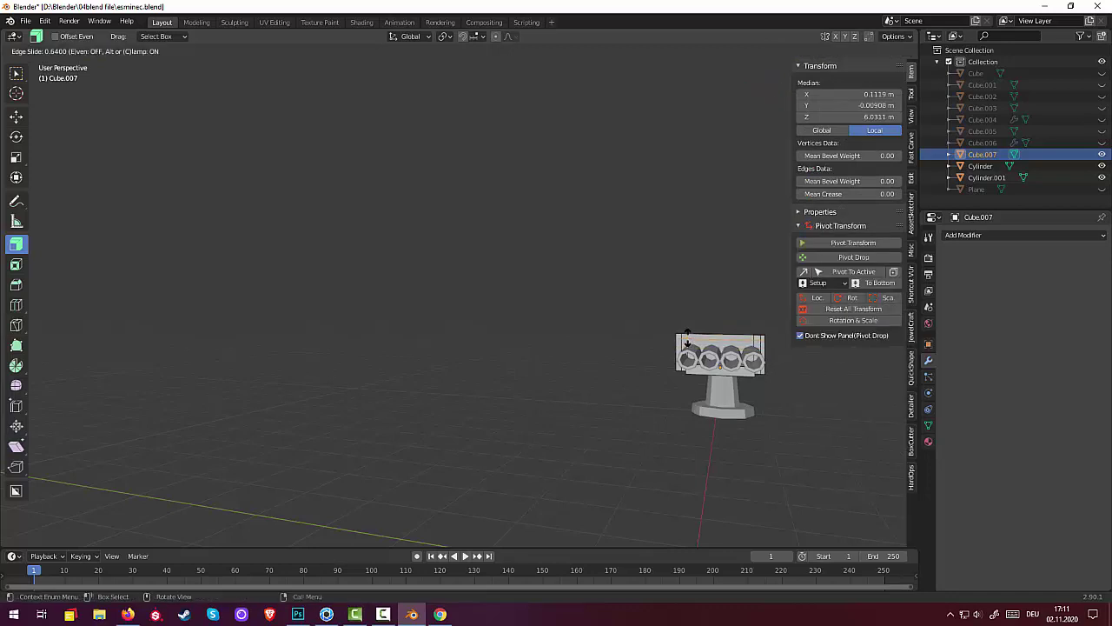
pyautogui.click(687, 337)
# Lower the box's top edge 0.07259 m along Z, then deselect all
pyautogui.moveTo(712, 347); pyautogui.dragTo(697, 321, button='middle')
pyautogui.click(702, 310)
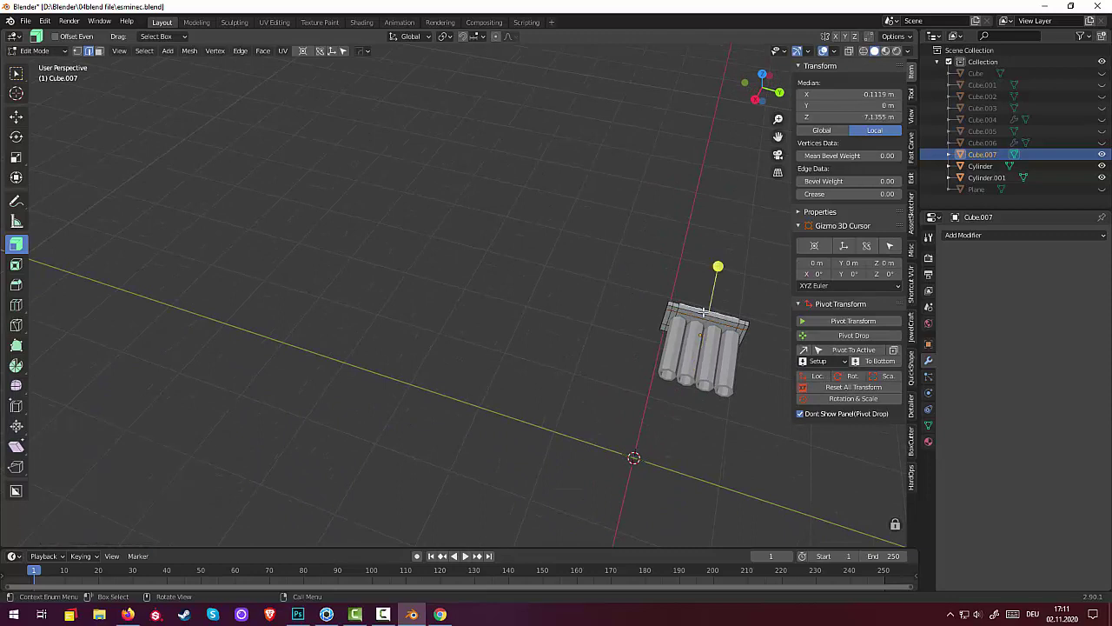
pyautogui.hotkey('alt', 'a')
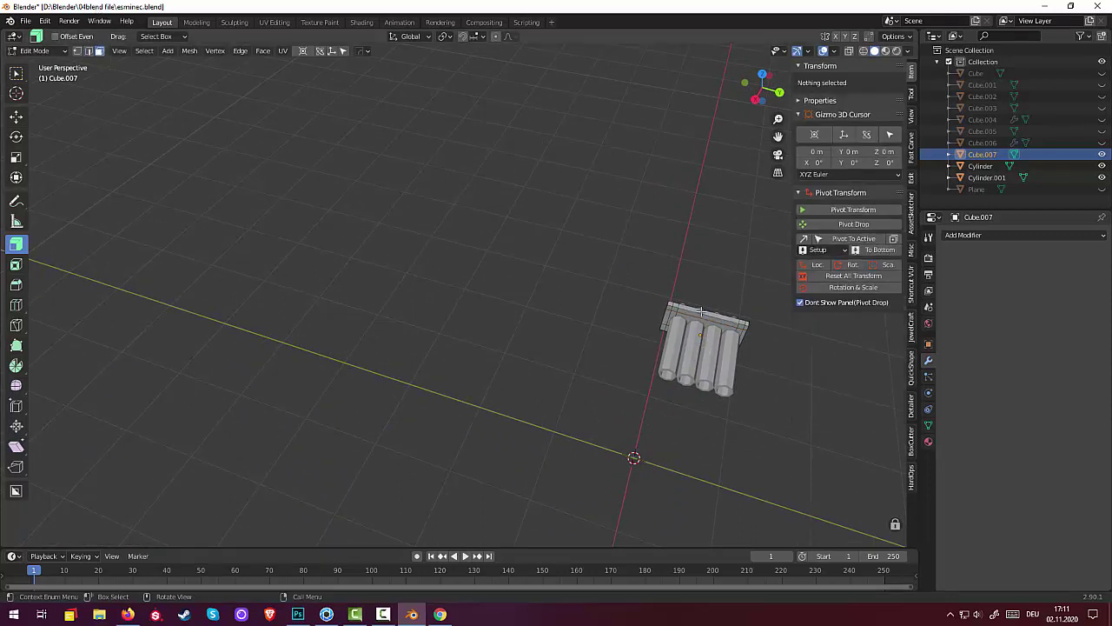
pyautogui.click(700, 310)
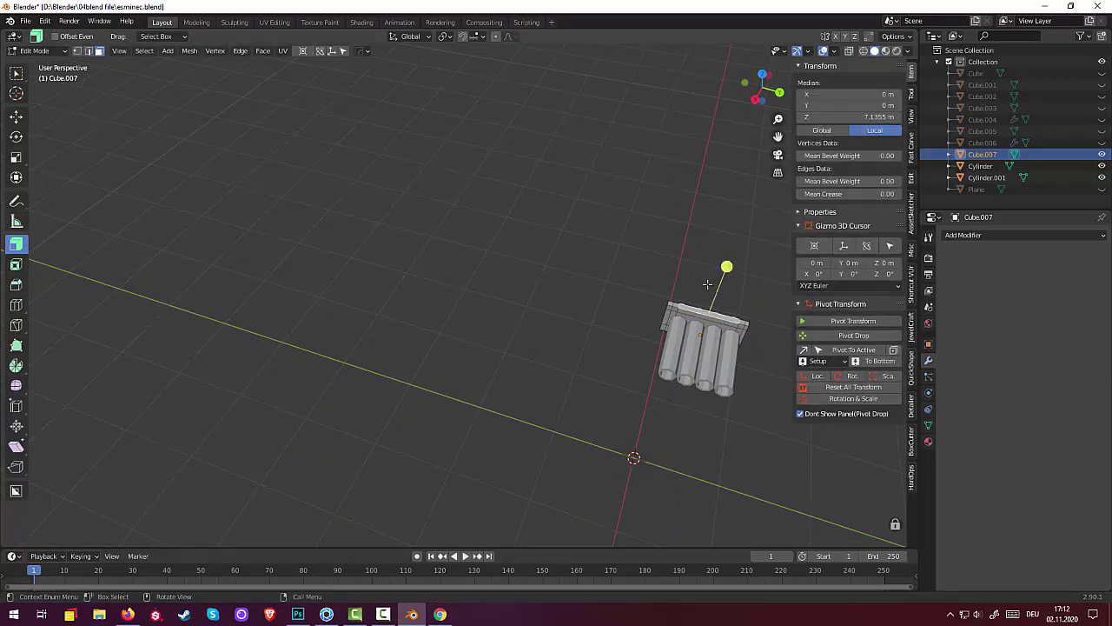
pyautogui.press('g')
pyautogui.press('z')
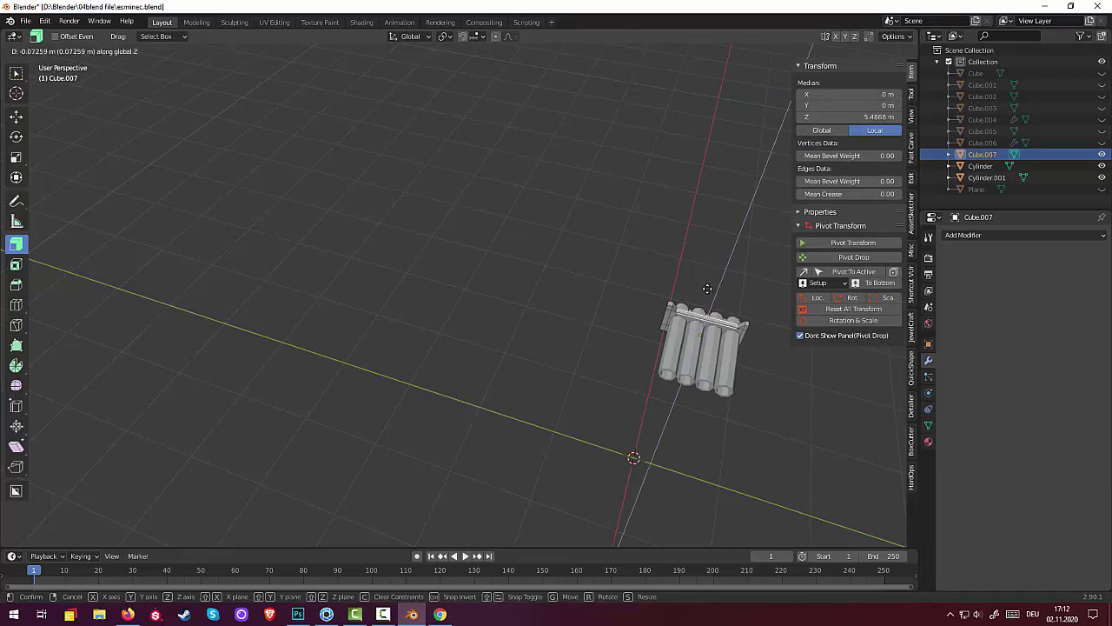
pyautogui.click(707, 288)
pyautogui.hotkey('alt', 'a')
pyautogui.moveTo(546, 303)
pyautogui.mouseDown(button='middle')
pyautogui.moveTo(527, 241)
pyautogui.moveTo(681, 286)
pyautogui.moveTo(672, 266)
pyautogui.moveTo(596, 270)
pyautogui.moveTo(553, 244)
pyautogui.mouseUp(button='middle')
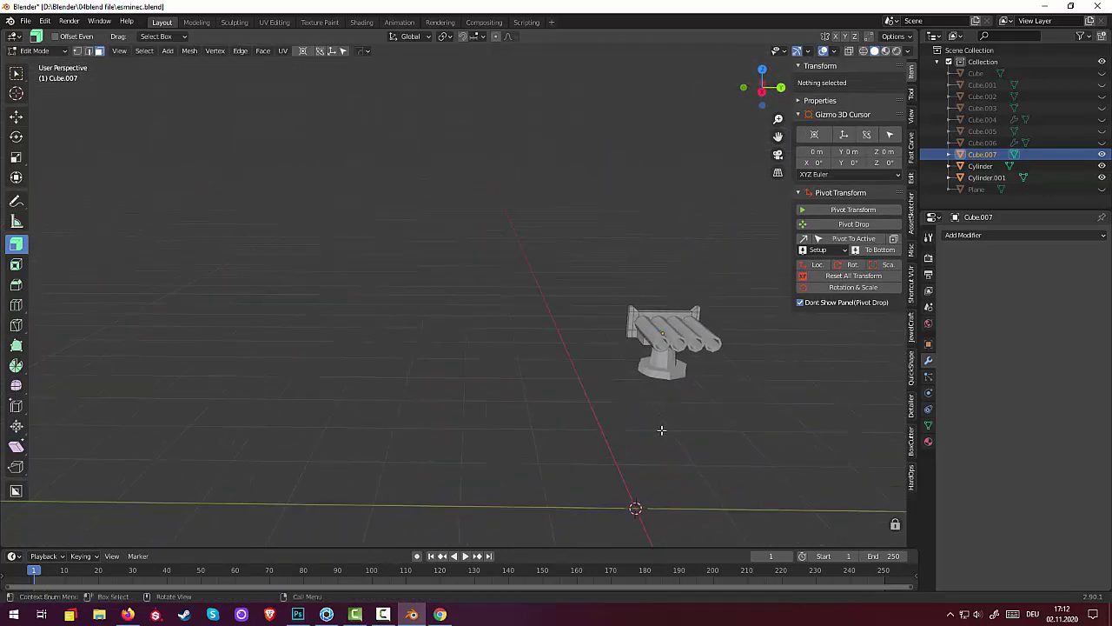
# In Object Mode, select the back plate, tubes and base and join them into Cylinder.001
pyautogui.scroll(1, 666, 386)
pyautogui.scroll(1, 662, 387)
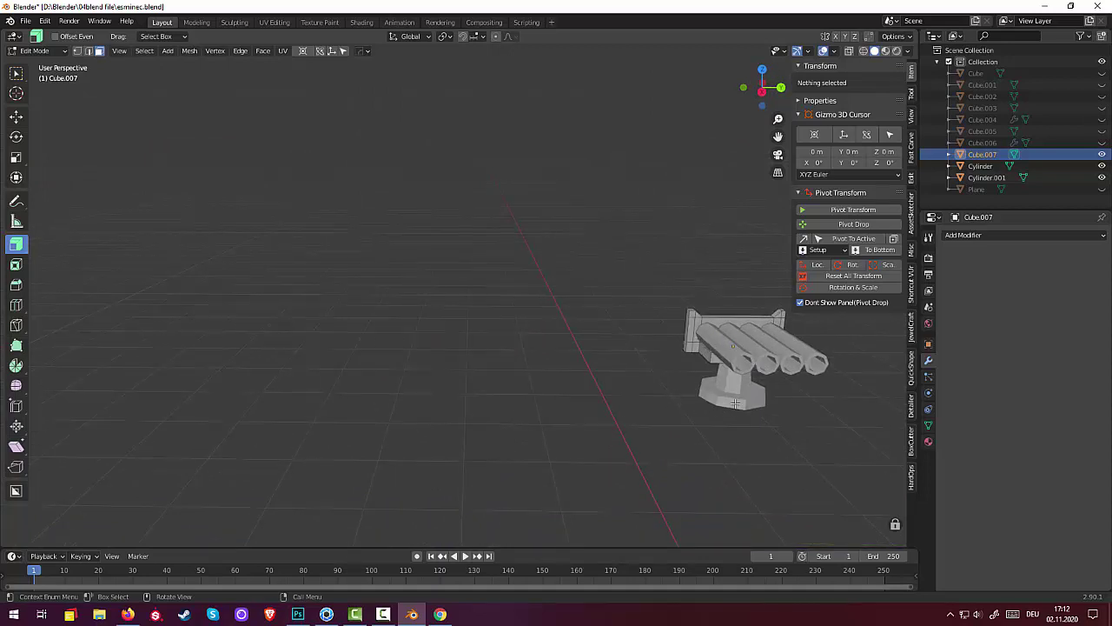
pyautogui.moveTo(1101, 73); pyautogui.dragTo(1101, 191)
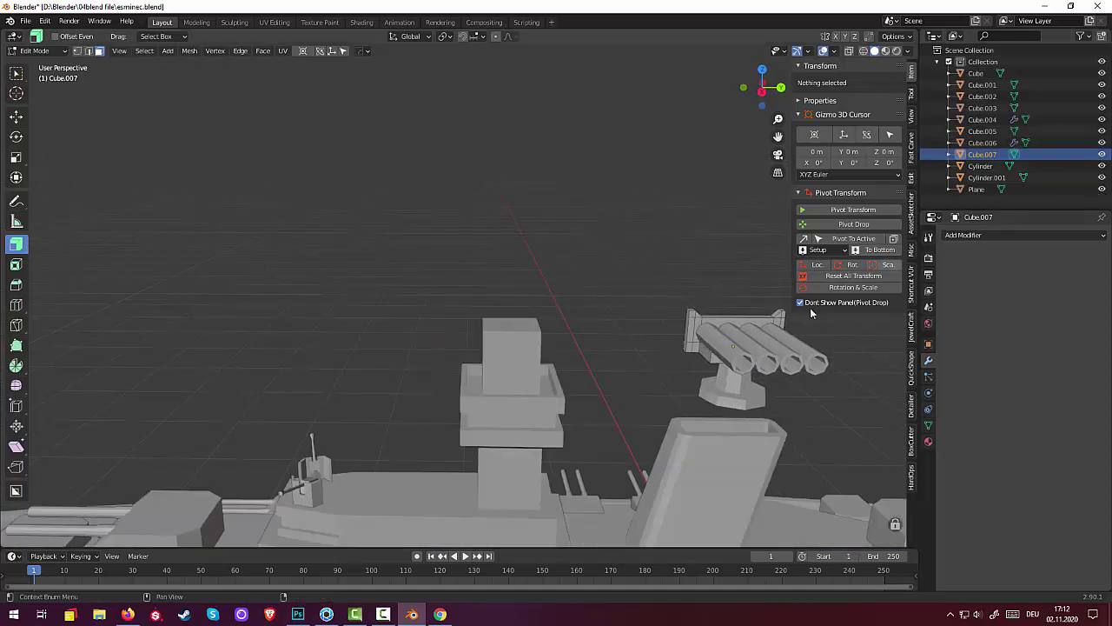
pyautogui.moveTo(696, 374); pyautogui.dragTo(648, 382, button='middle')
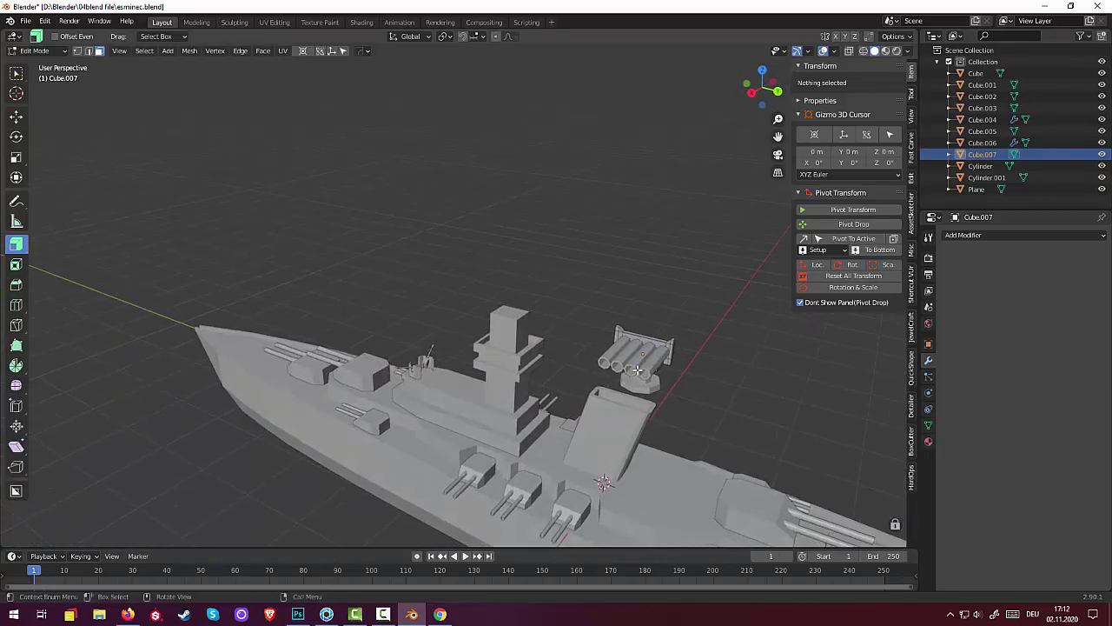
pyautogui.click(39, 50)
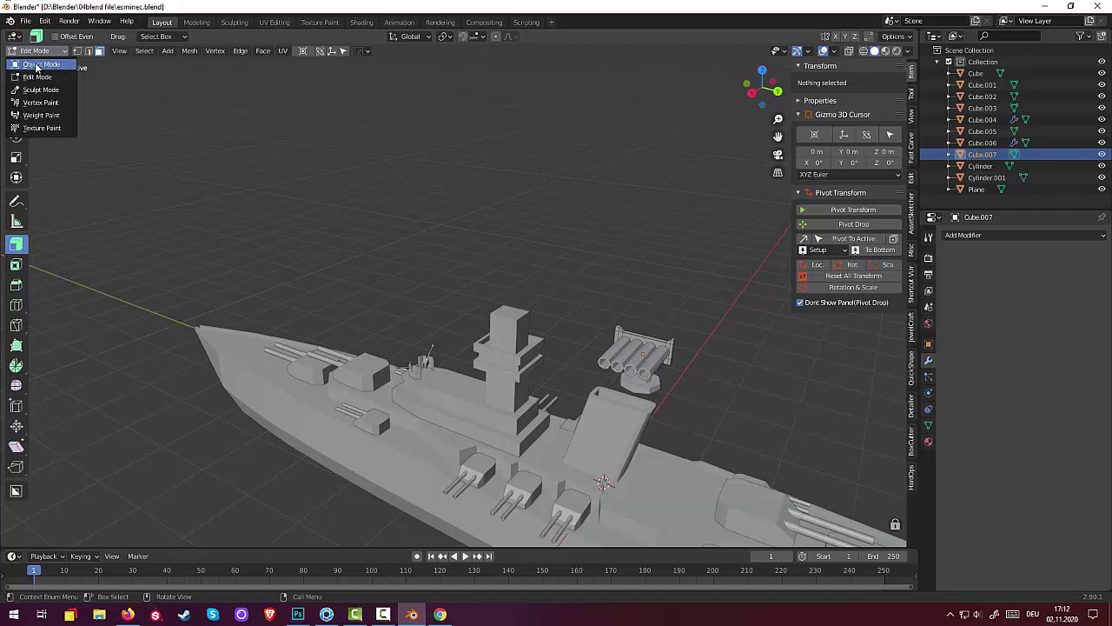
pyautogui.click(36, 65)
pyautogui.keyDown('shift'); pyautogui.click(649, 371); pyautogui.keyUp('shift')
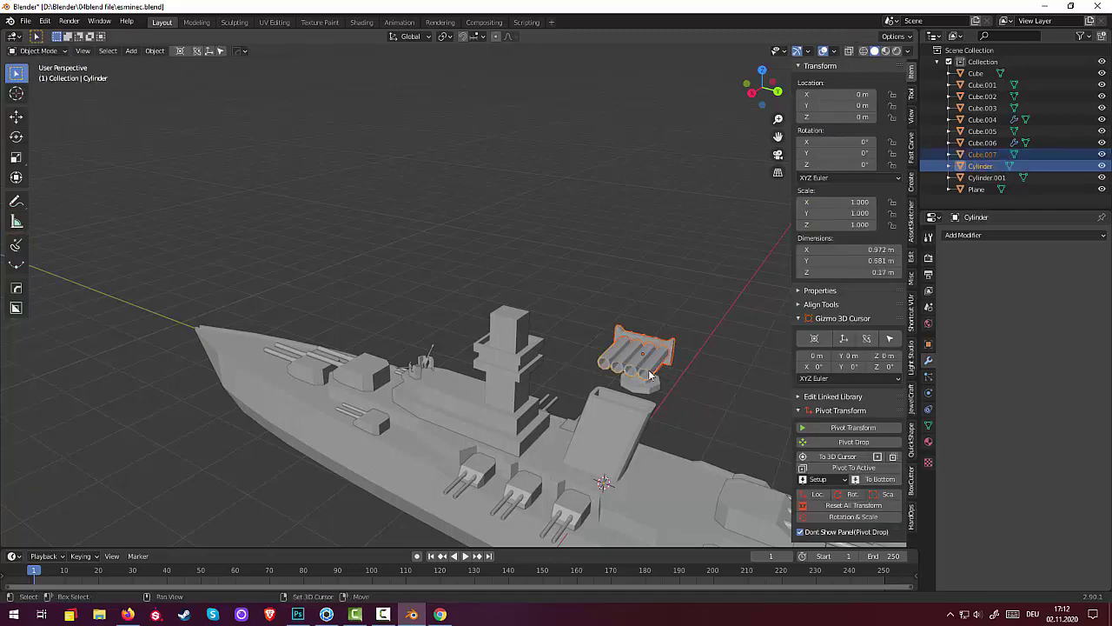
pyautogui.keyDown('shift'); pyautogui.click(650, 373); pyautogui.keyUp('shift')
pyautogui.moveTo(650, 373)
pyautogui.mouseDown(button='middle')
pyautogui.moveTo(647, 340)
pyautogui.moveTo(647, 450)
pyautogui.moveTo(632, 363)
pyautogui.mouseUp(button='middle')
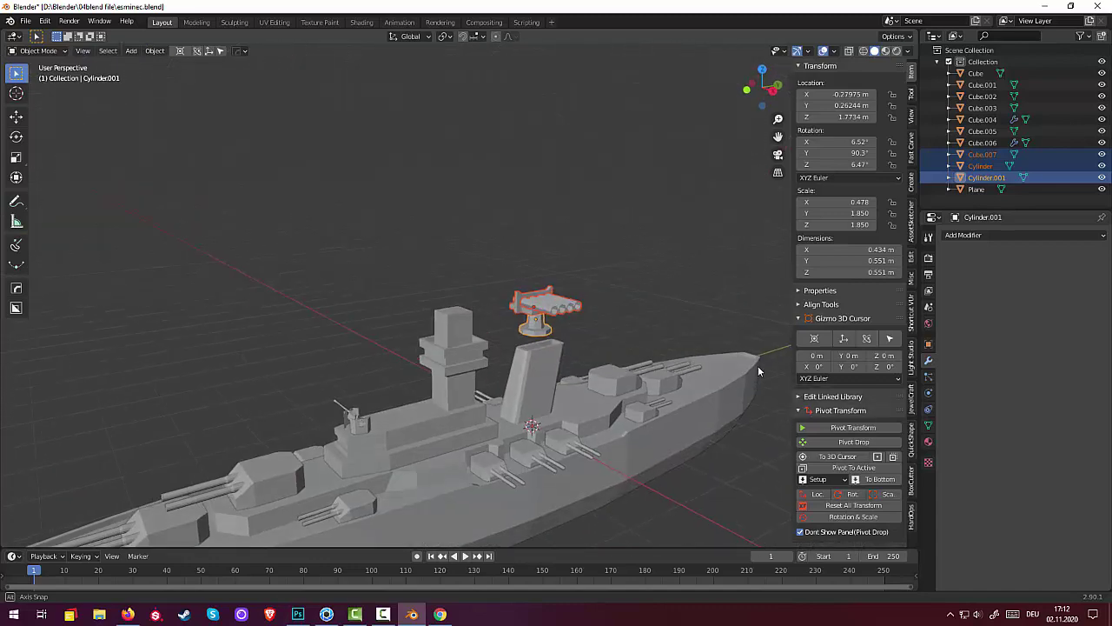
pyautogui.click(147, 56)
pyautogui.click(181, 162)
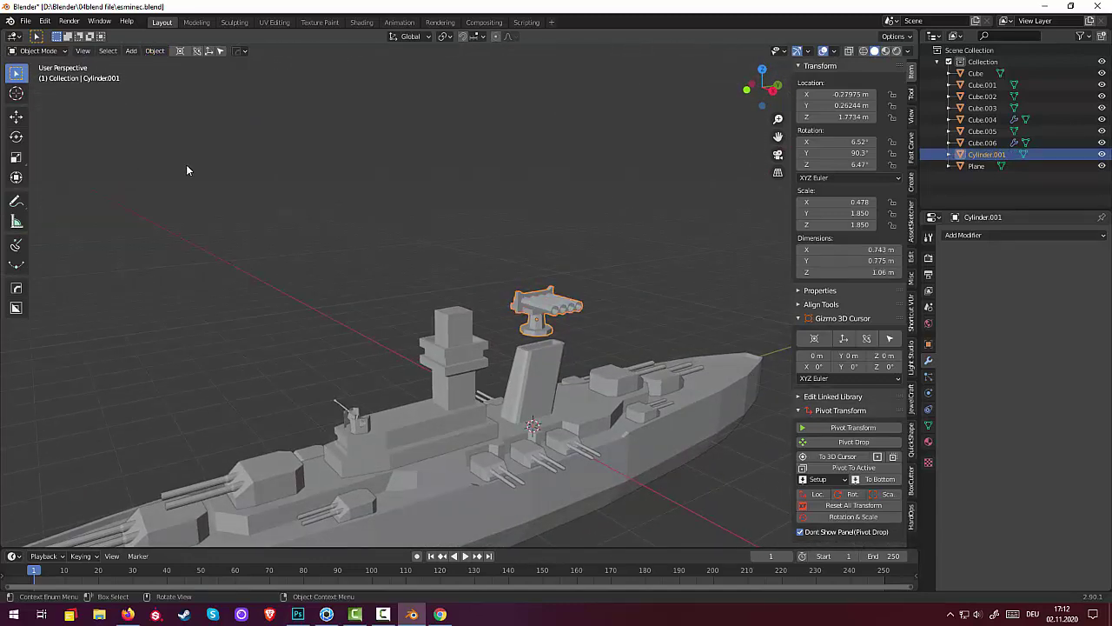
# In Right Orthographic view, move the launcher down onto the deck at Y 0.98712, Z 0.47206 m
pyautogui.moveTo(486, 286)
pyautogui.mouseDown(button='middle')
pyautogui.moveTo(523, 315)
pyautogui.moveTo(512, 311)
pyautogui.mouseUp(button='middle')
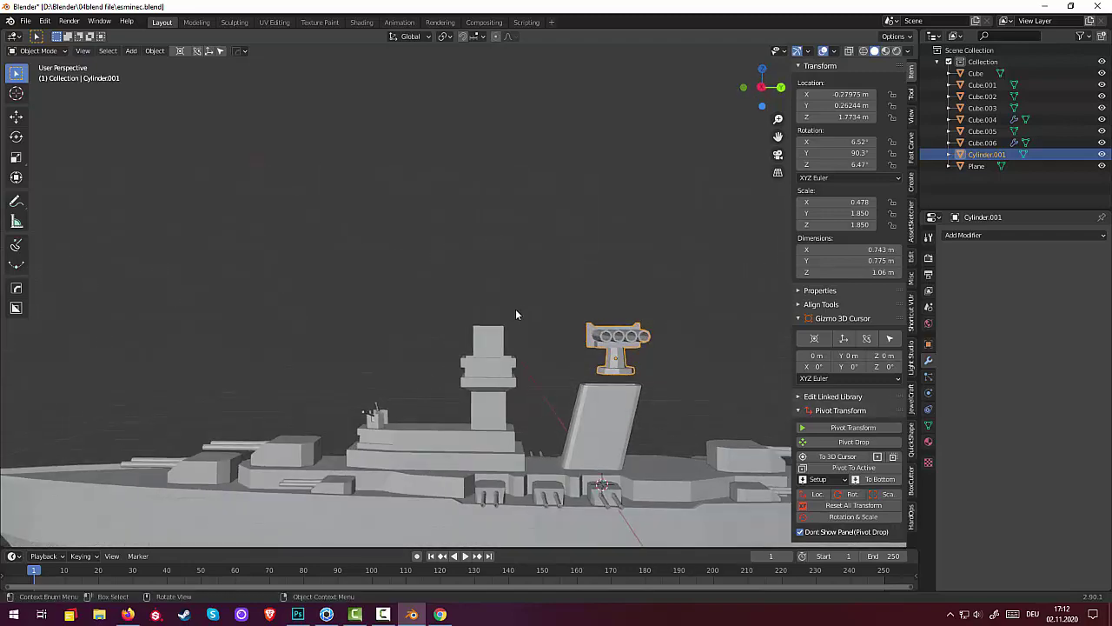
pyautogui.press('KP_3')
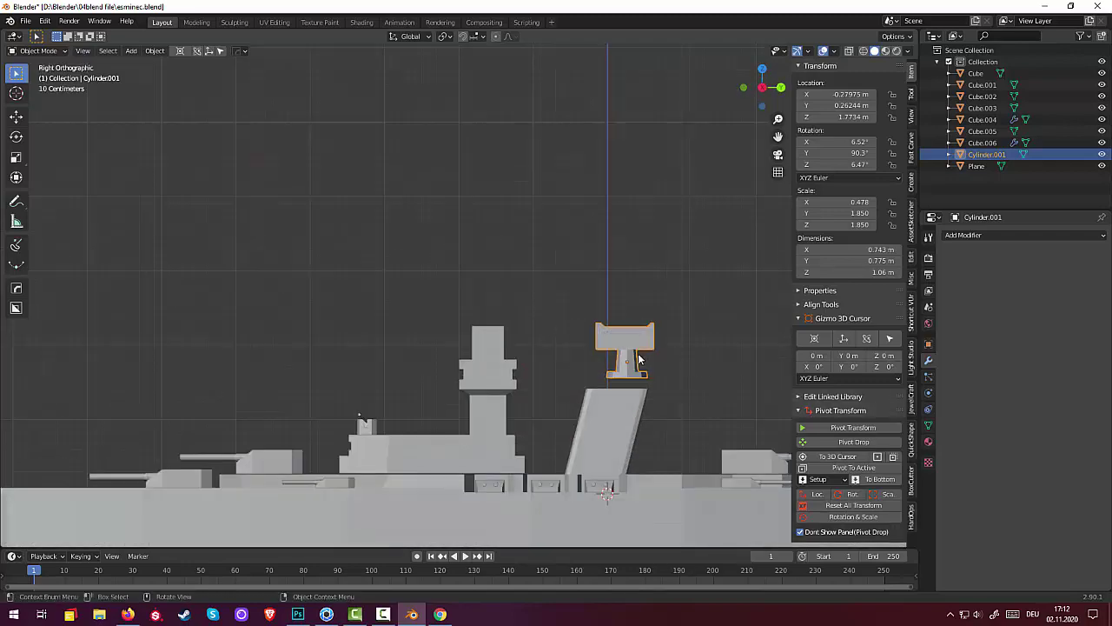
pyautogui.press('g')
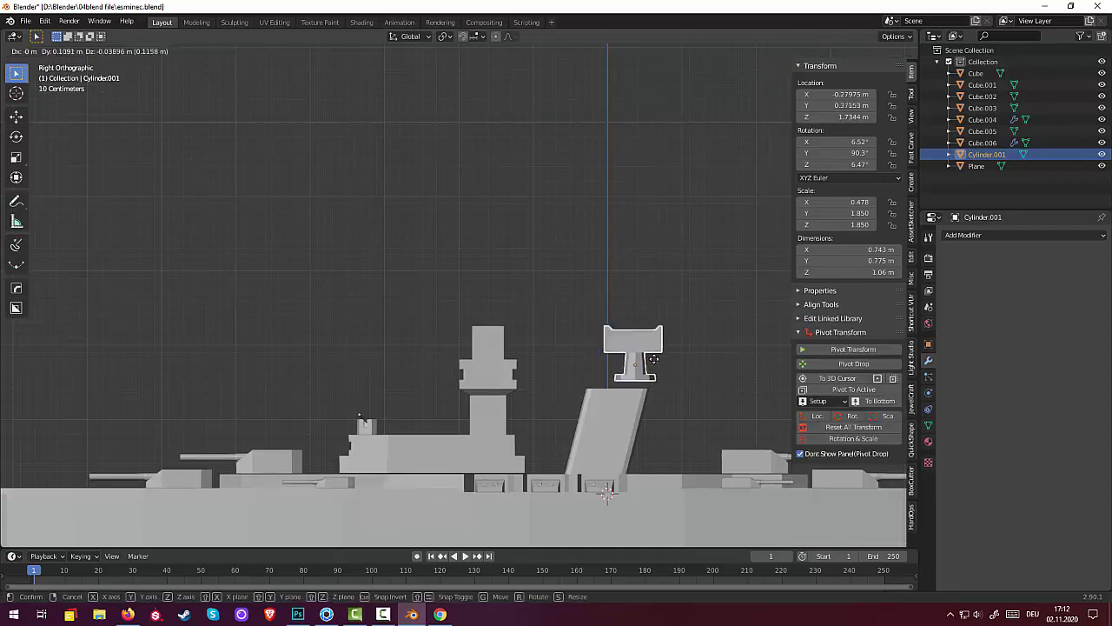
pyautogui.click(690, 450)
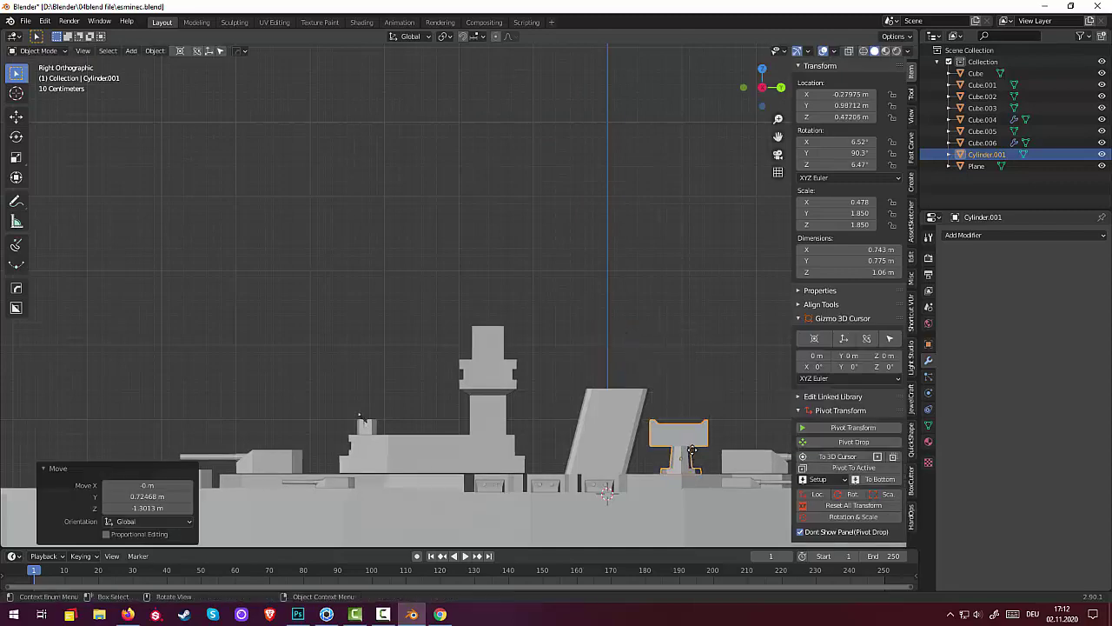
pyautogui.moveTo(708, 480)
pyautogui.mouseDown(button='middle')
pyautogui.moveTo(711, 515)
pyautogui.moveTo(619, 525)
pyautogui.moveTo(592, 497)
pyautogui.moveTo(558, 497)
pyautogui.moveTo(564, 461)
pyautogui.moveTo(631, 456)
pyautogui.moveTo(640, 470)
pyautogui.moveTo(626, 472)
pyautogui.moveTo(672, 452)
pyautogui.mouseUp(button='middle')
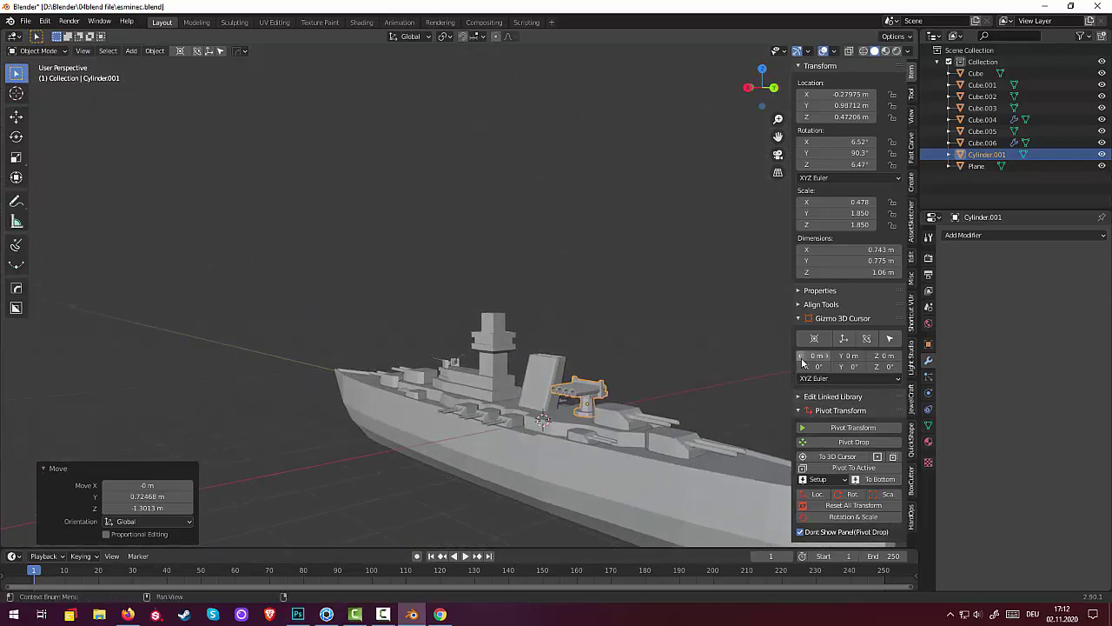
# Scale the launcher down to 0.719 of its size
pyautogui.press('s')
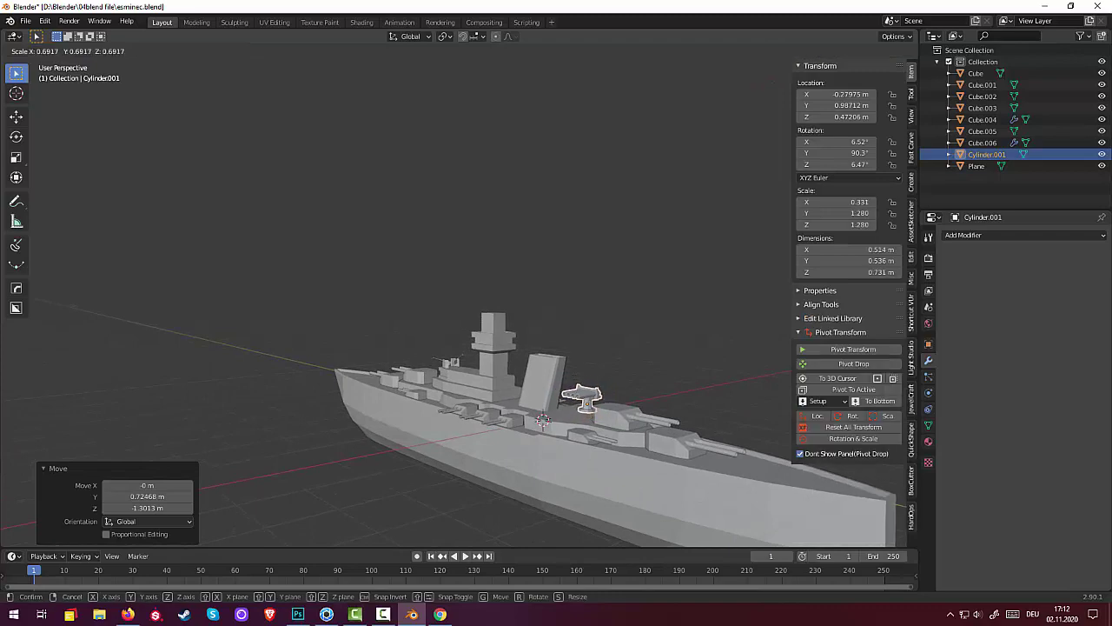
pyautogui.click(732, 370)
pyautogui.moveTo(732, 370)
pyautogui.mouseDown(button='middle')
pyautogui.moveTo(696, 393)
pyautogui.moveTo(615, 384)
pyautogui.moveTo(583, 396)
pyautogui.moveTo(609, 449)
pyautogui.moveTo(768, 380)
pyautogui.moveTo(680, 447)
pyautogui.moveTo(603, 448)
pyautogui.mouseUp(button='middle')
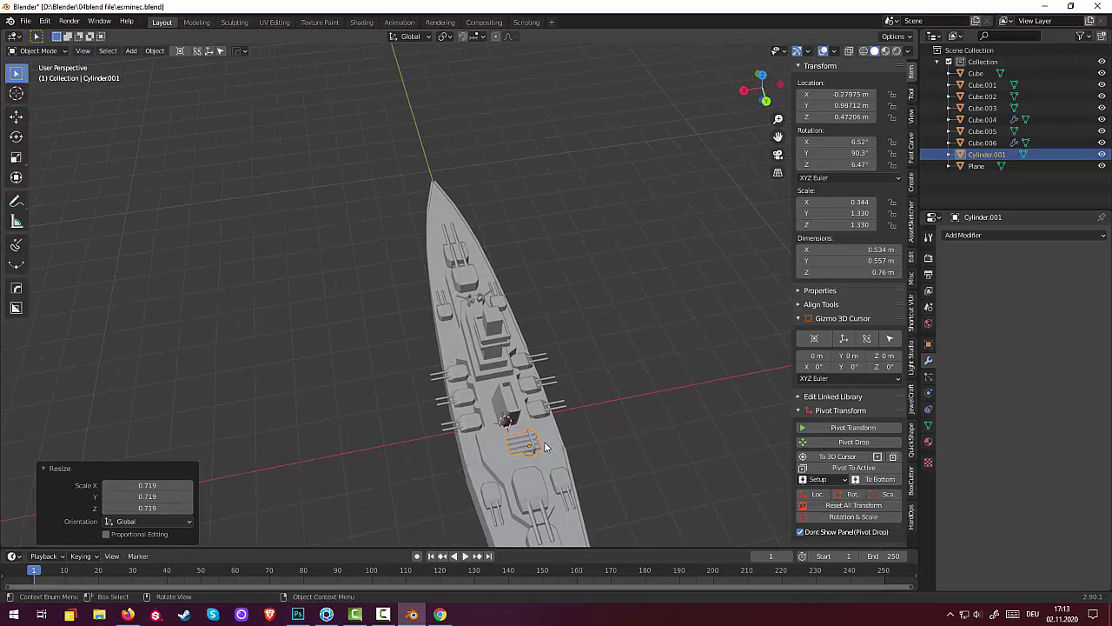
# Move the launcher along X to 0.48861 m toward the deck's edge
pyautogui.press('g')
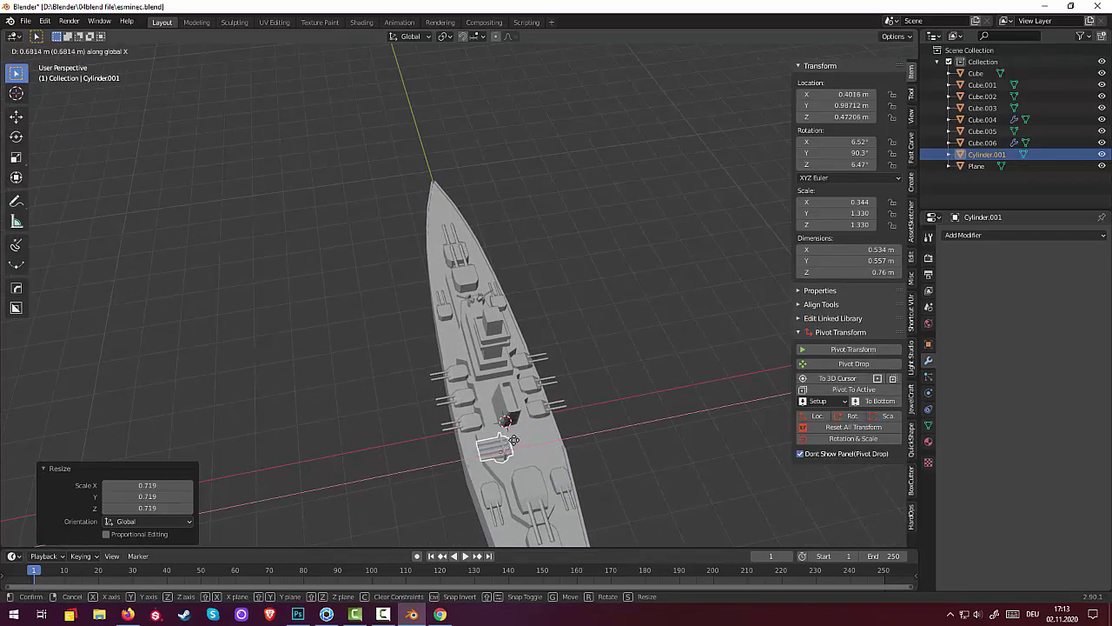
pyautogui.click(510, 439)
pyautogui.moveTo(510, 439)
pyautogui.mouseDown(button='middle')
pyautogui.moveTo(648, 368)
pyautogui.moveTo(733, 387)
pyautogui.moveTo(738, 409)
pyautogui.moveTo(759, 399)
pyautogui.moveTo(720, 408)
pyautogui.moveTo(703, 395)
pyautogui.mouseUp(button='middle')
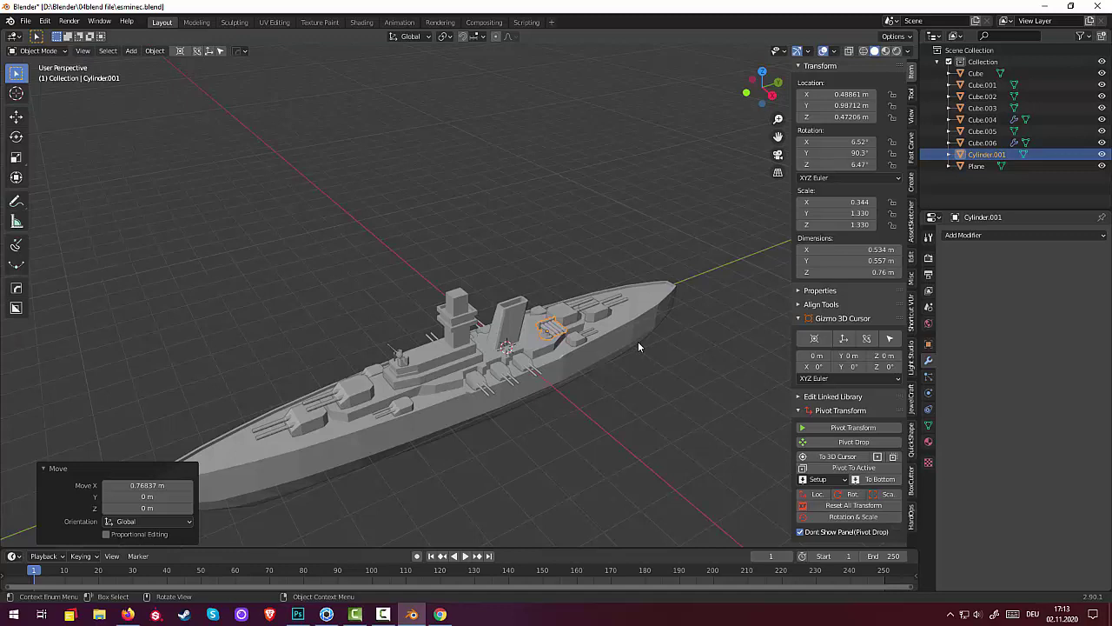
# Set the launcher's origin to its geometry and rotate it to −23° about Z
pyautogui.click(154, 50)
pyautogui.moveTo(174, 76)
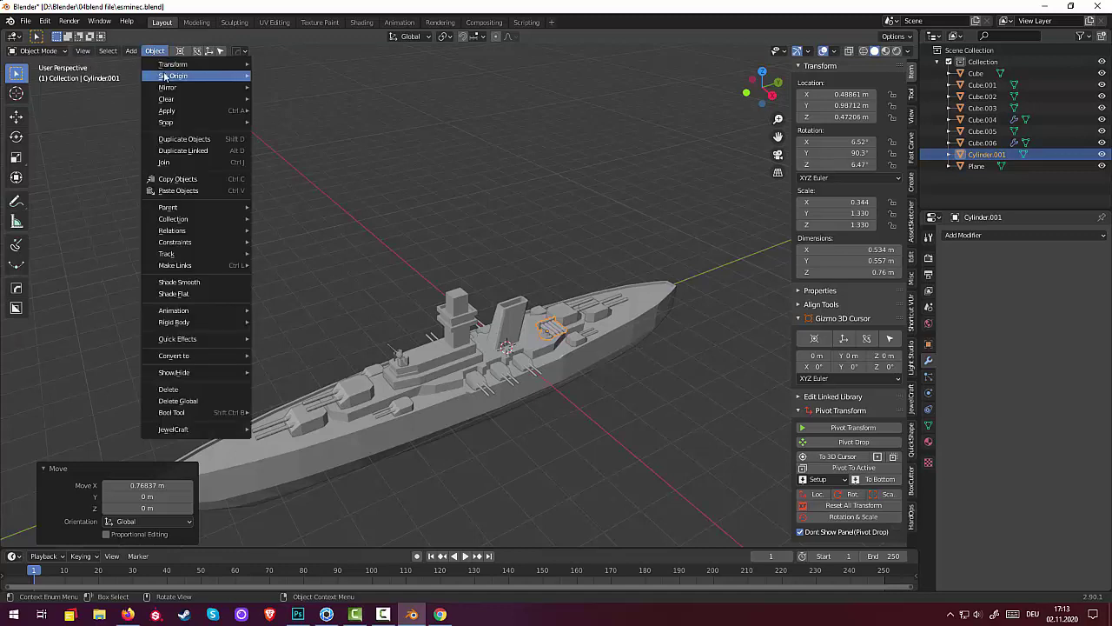
pyautogui.click(284, 88)
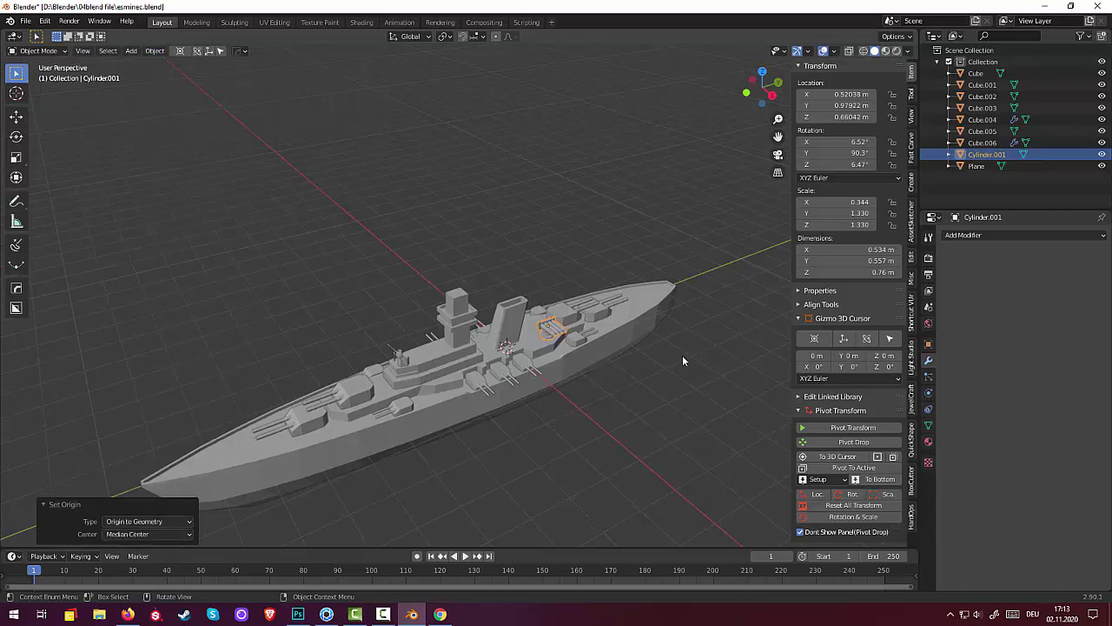
pyautogui.press('r')
pyautogui.press('z')
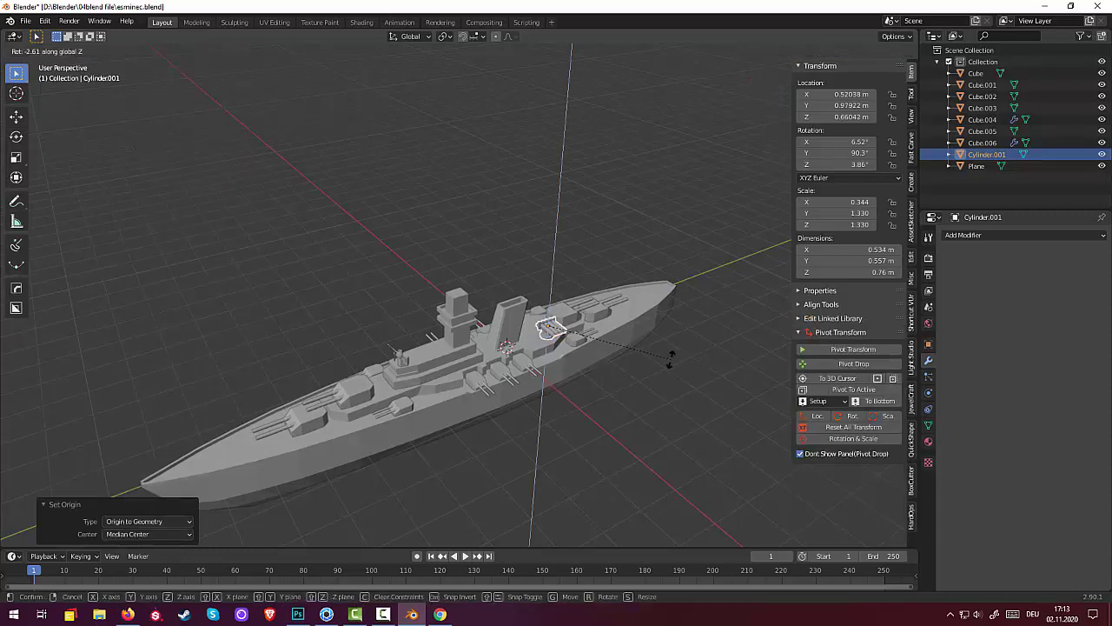
pyautogui.click(602, 399)
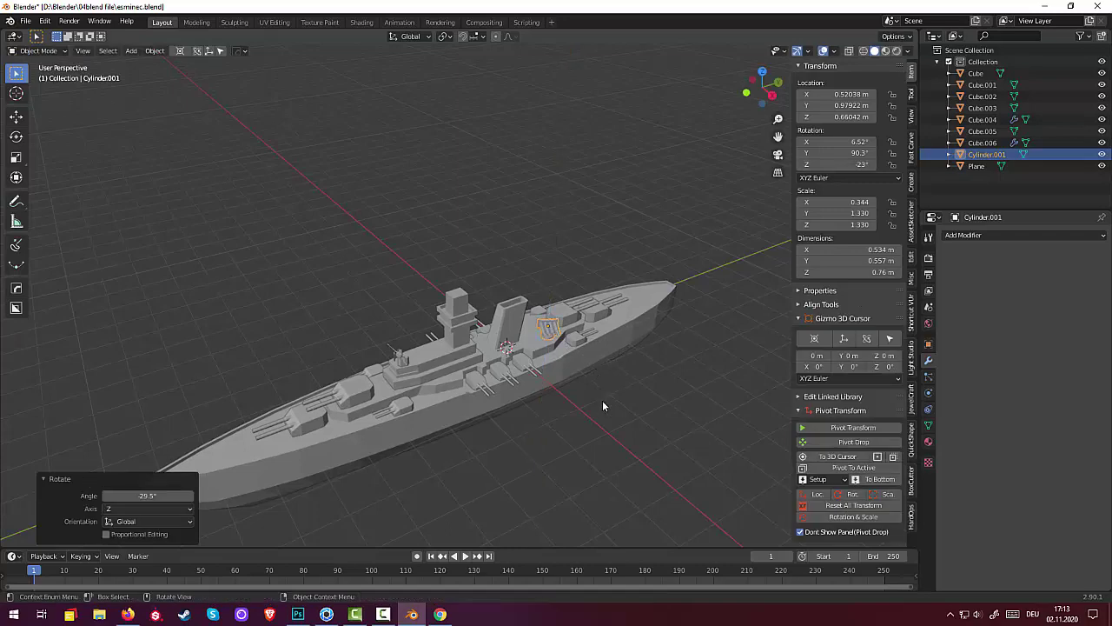
# Reselect the launcher and move its origin to the 3D cursor at 0, 0, 0
pyautogui.click(602, 400)
pyautogui.moveTo(615, 391)
pyautogui.mouseDown(button='middle')
pyautogui.moveTo(542, 380)
pyautogui.moveTo(461, 453)
pyautogui.mouseUp(button='middle')
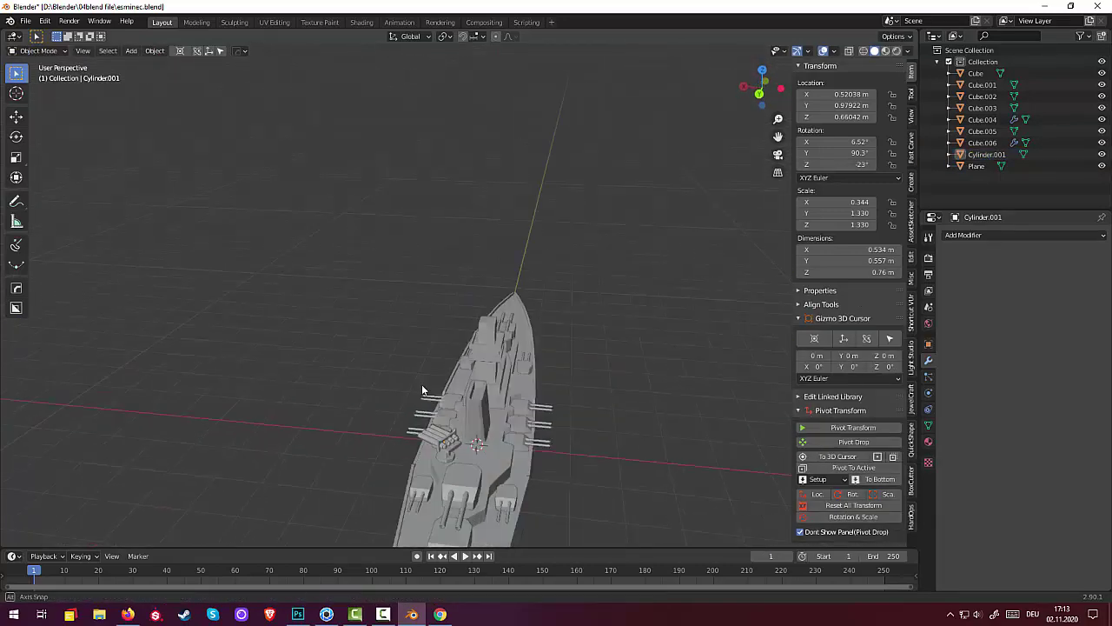
pyautogui.click(462, 453)
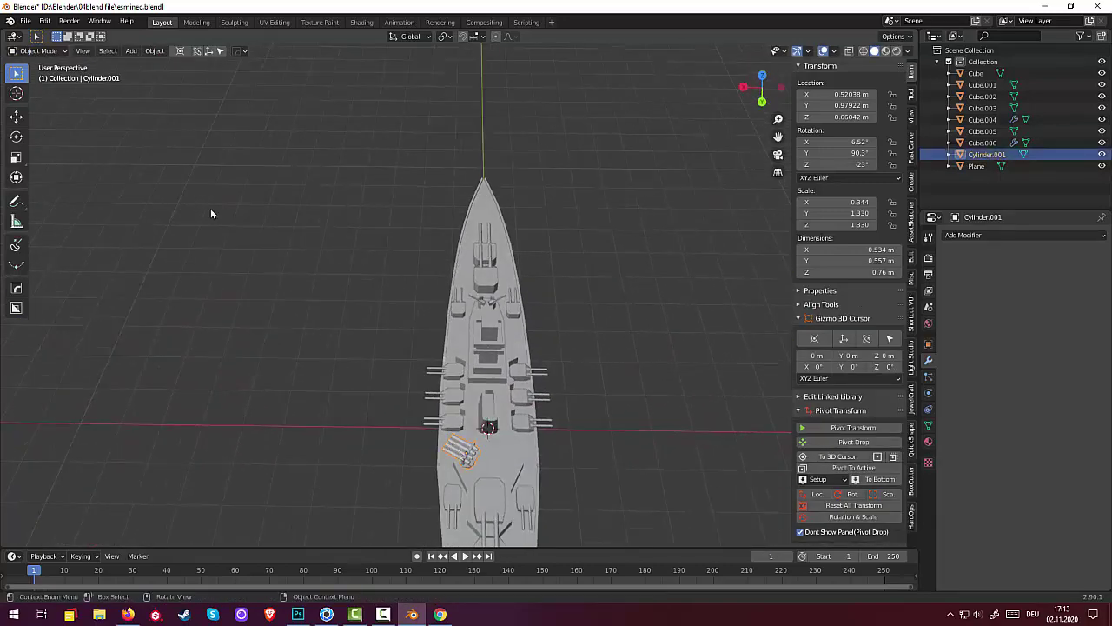
pyautogui.click(155, 51)
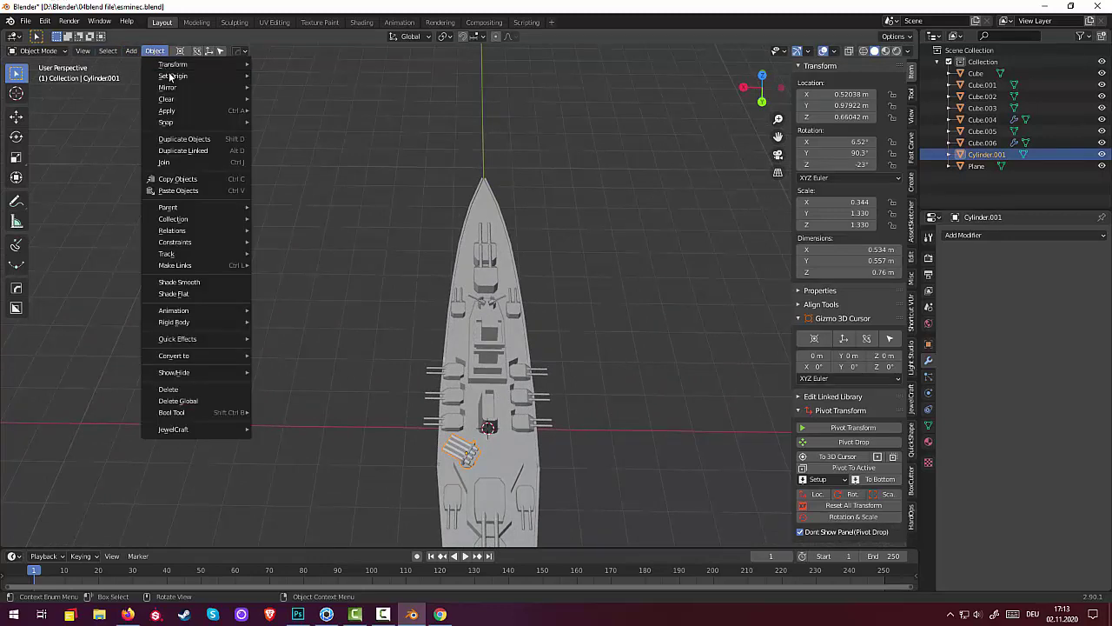
pyautogui.click(294, 100)
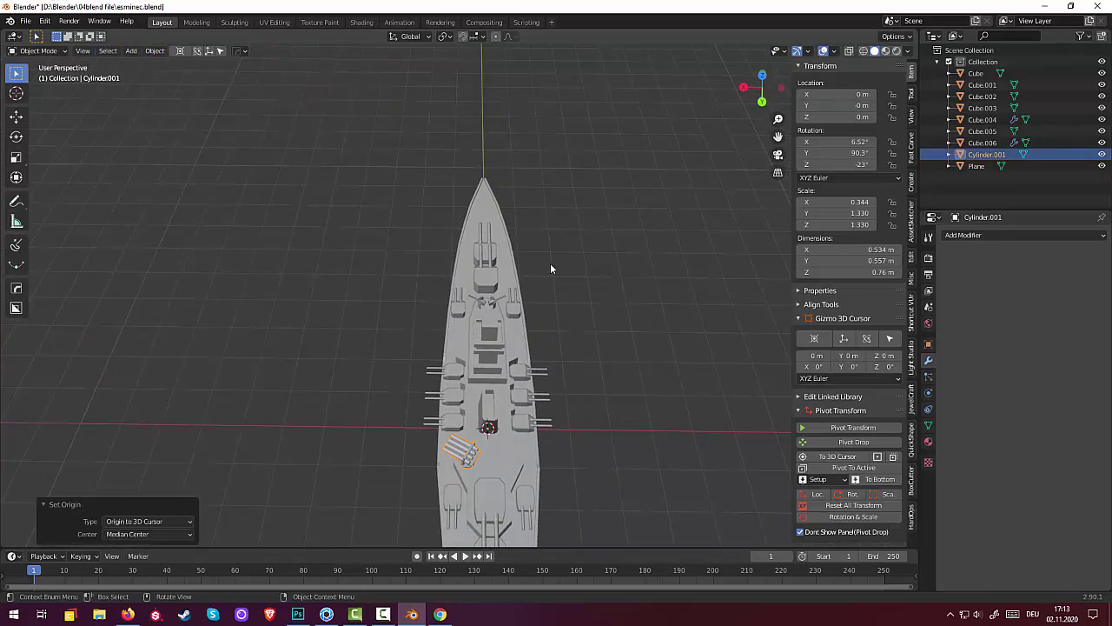
# Apply the launcher's rotation and scale, then add a Mirror modifier on X
pyautogui.click(864, 505)
pyautogui.click(962, 235)
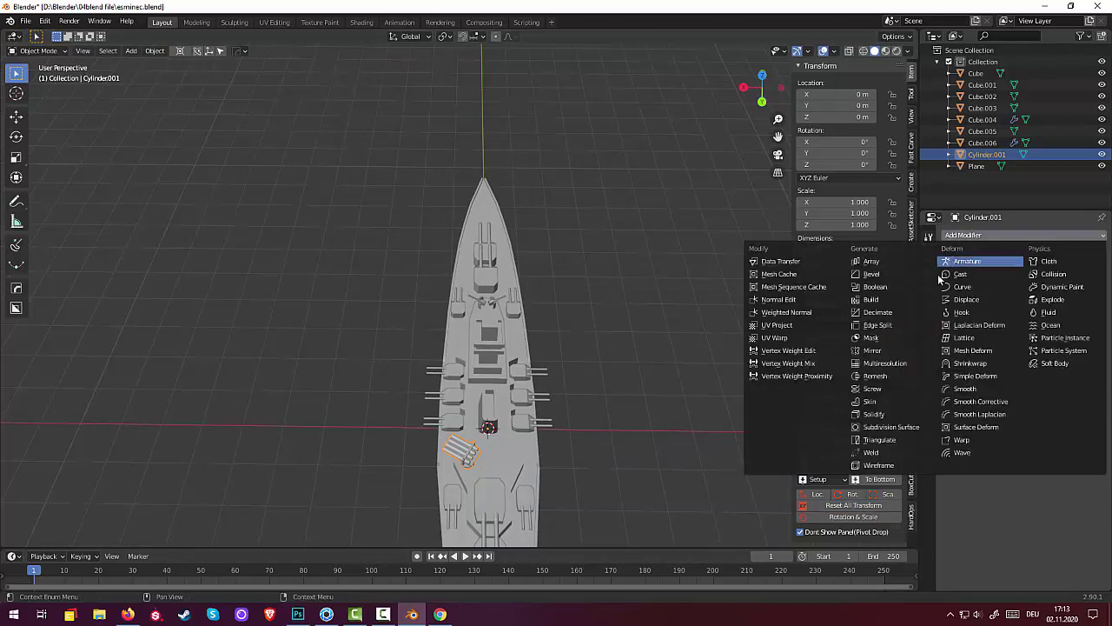
pyautogui.click(872, 351)
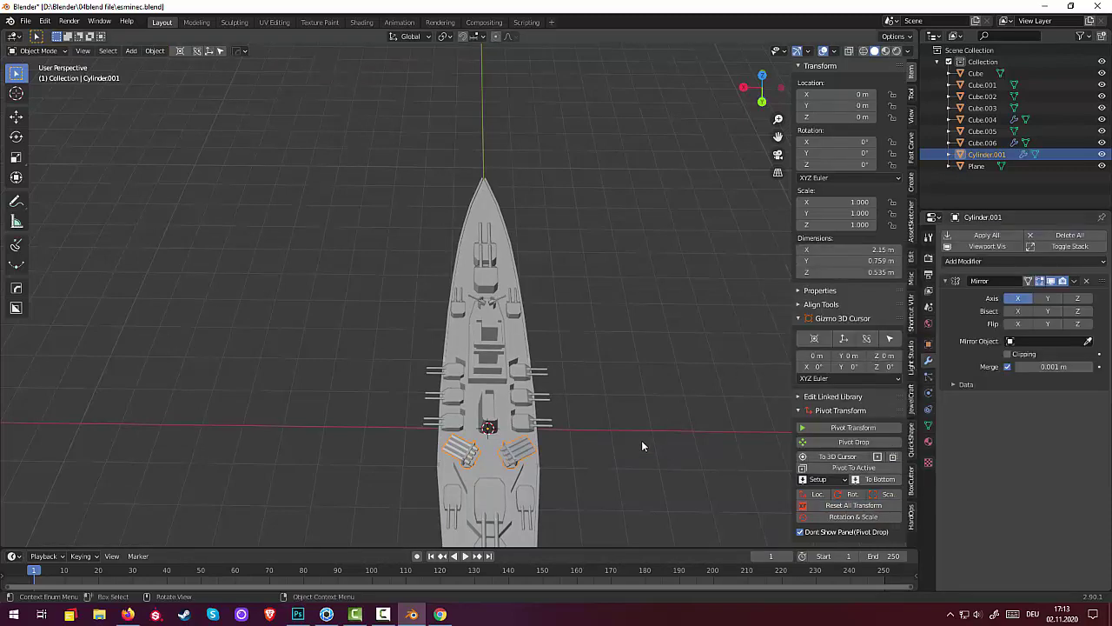
# Inspect the mirrored launchers by selecting the deck superstructure and hull from several angles
pyautogui.moveTo(644, 441)
pyautogui.mouseDown(button='middle')
pyautogui.moveTo(794, 392)
pyautogui.moveTo(840, 465)
pyautogui.moveTo(762, 459)
pyautogui.moveTo(735, 432)
pyautogui.moveTo(776, 421)
pyautogui.mouseUp(button='middle')
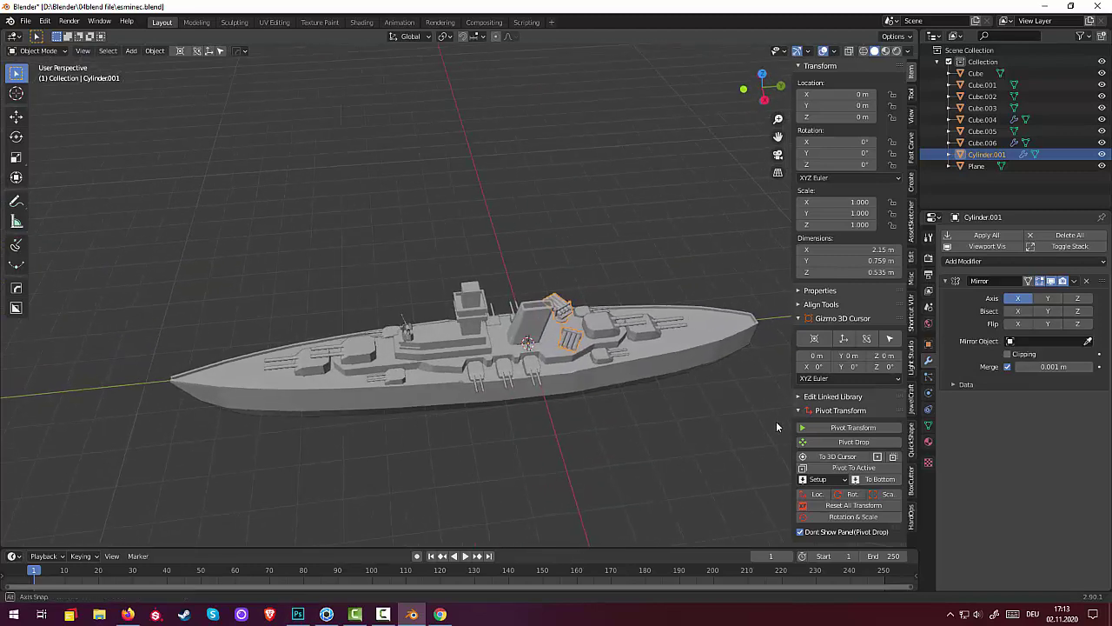
pyautogui.click(434, 335)
pyautogui.moveTo(434, 331)
pyautogui.mouseDown(button='middle')
pyautogui.moveTo(416, 297)
pyautogui.moveTo(433, 336)
pyautogui.moveTo(464, 339)
pyautogui.moveTo(498, 318)
pyautogui.moveTo(434, 354)
pyautogui.mouseUp(button='middle')
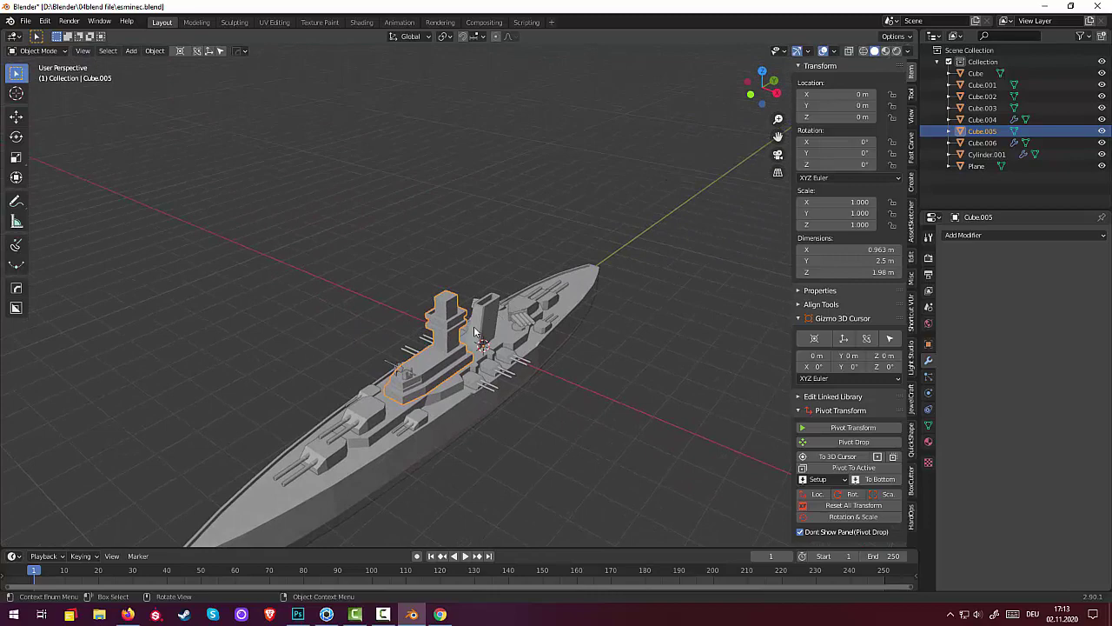
pyautogui.click(434, 355)
pyautogui.moveTo(461, 398)
pyautogui.mouseDown(button='middle')
pyautogui.moveTo(476, 389)
pyautogui.moveTo(416, 392)
pyautogui.moveTo(497, 376)
pyautogui.mouseUp(button='middle')
# Add a new plane and raise it 3.5231 m straight up above the ship
pyautogui.scroll(-2, 513, 456)
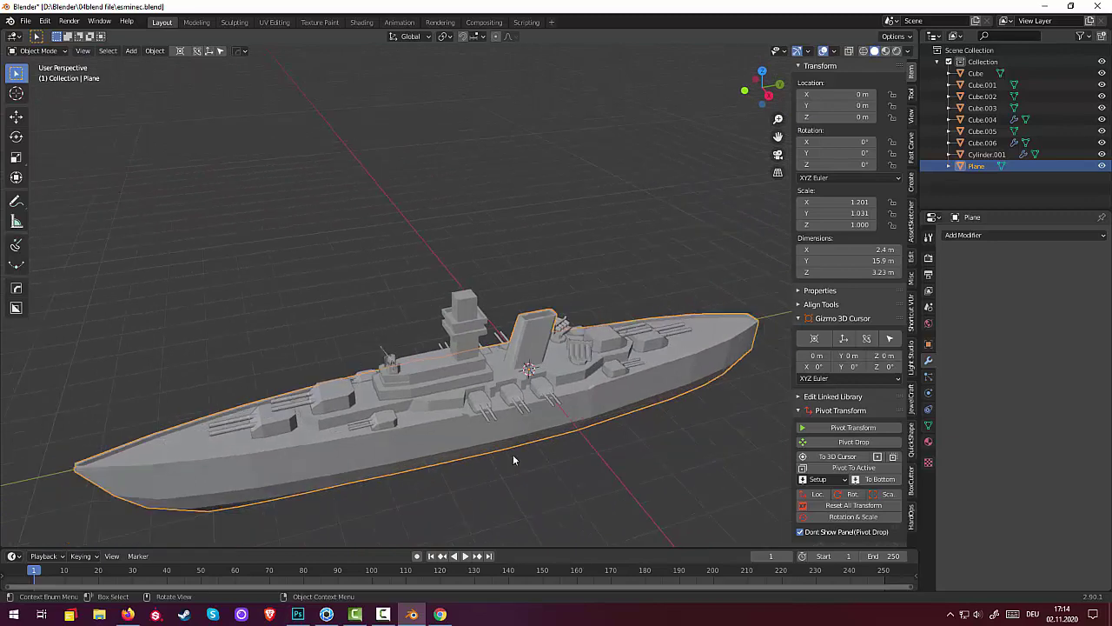
pyautogui.scroll(-1, 467, 454)
pyautogui.click(469, 456)
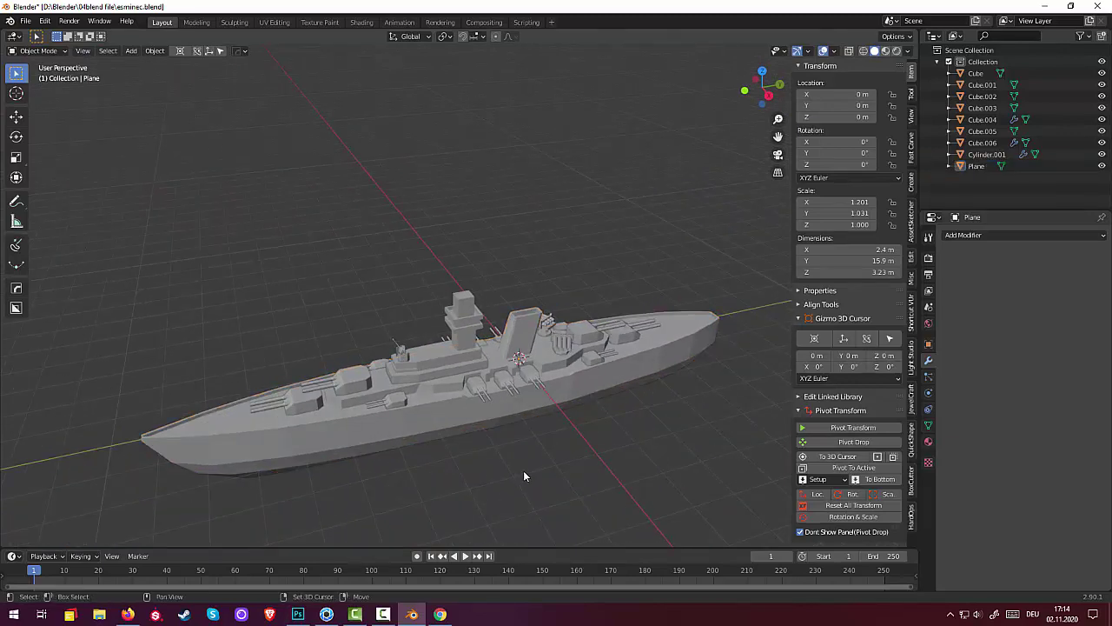
pyautogui.hotkey('shift', 'a')
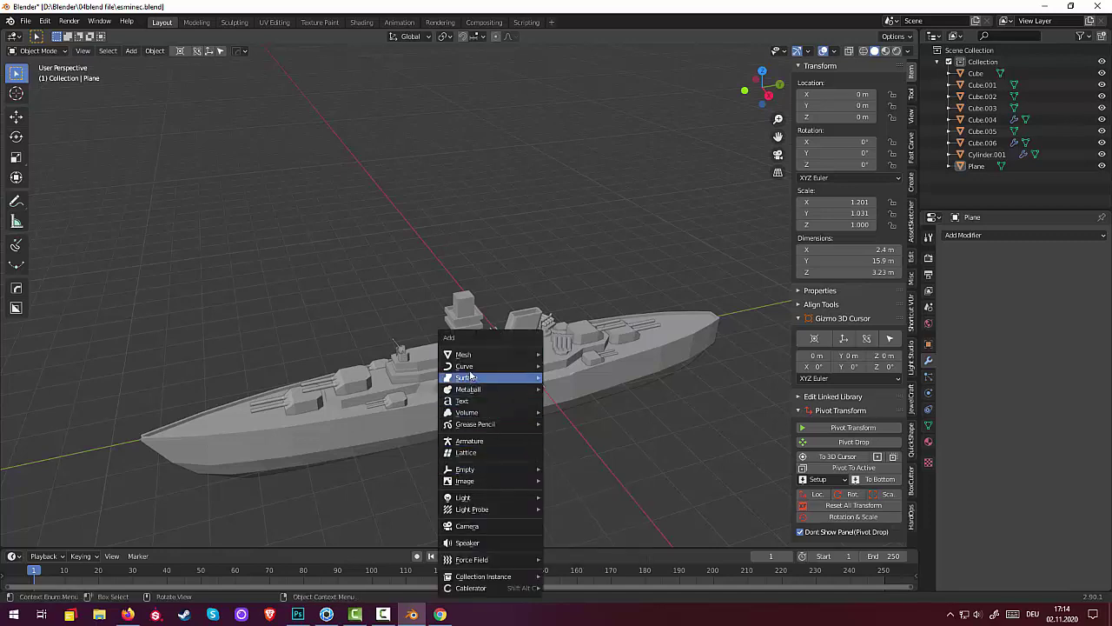
pyautogui.moveTo(487, 355)
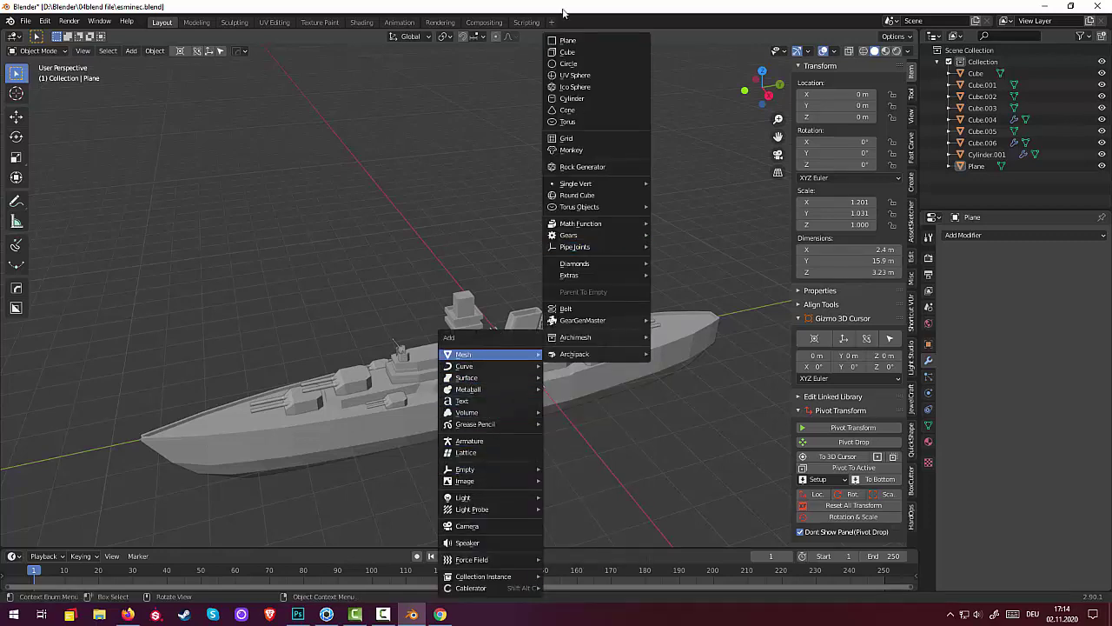
pyautogui.click(566, 40)
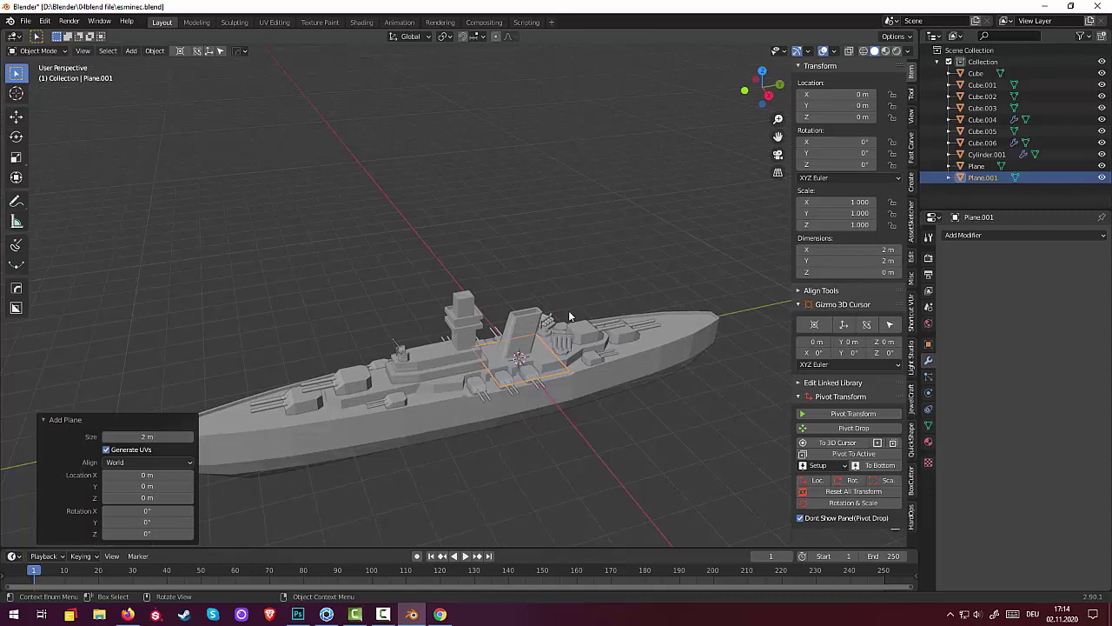
pyautogui.press('g')
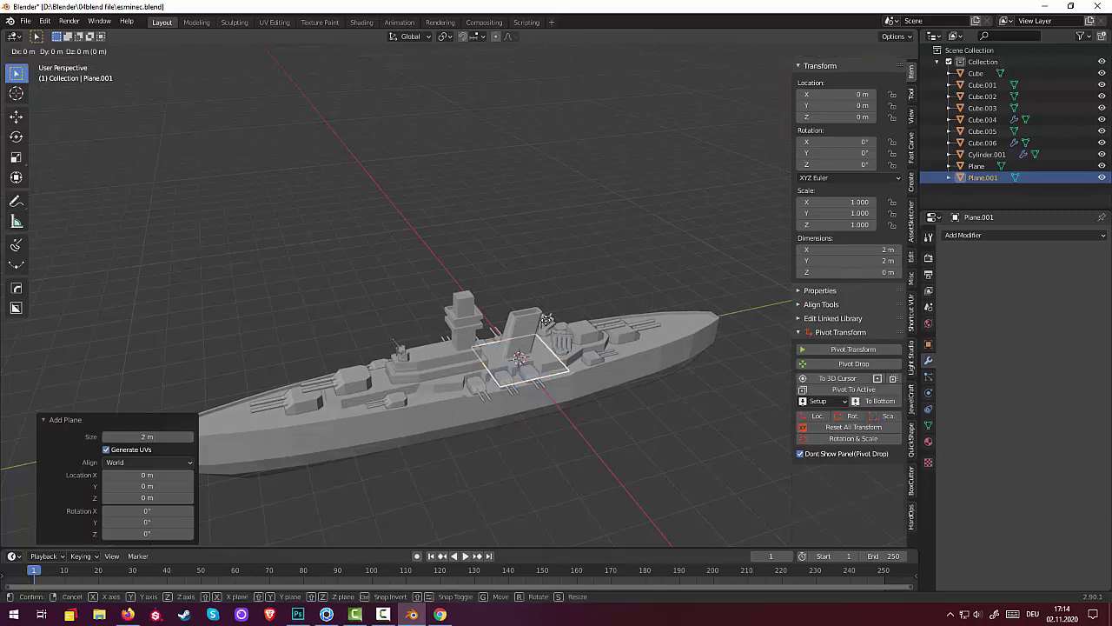
pyautogui.press('z')
pyautogui.click(520, 199)
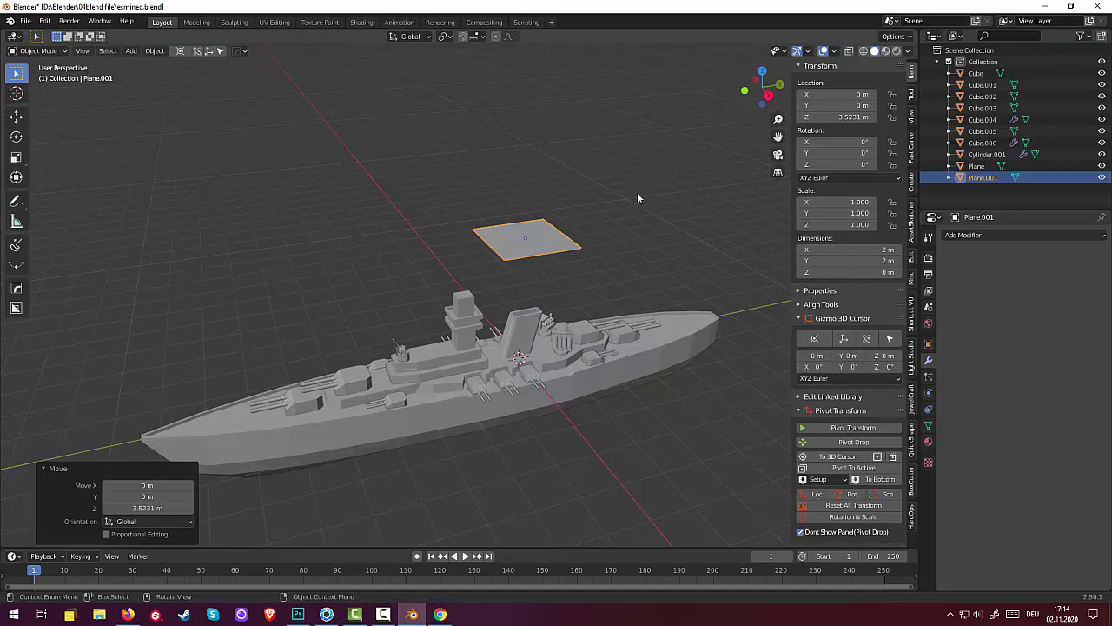
# Scale the plane along Y to 0.294, making a narrow strip
pyautogui.press('s')
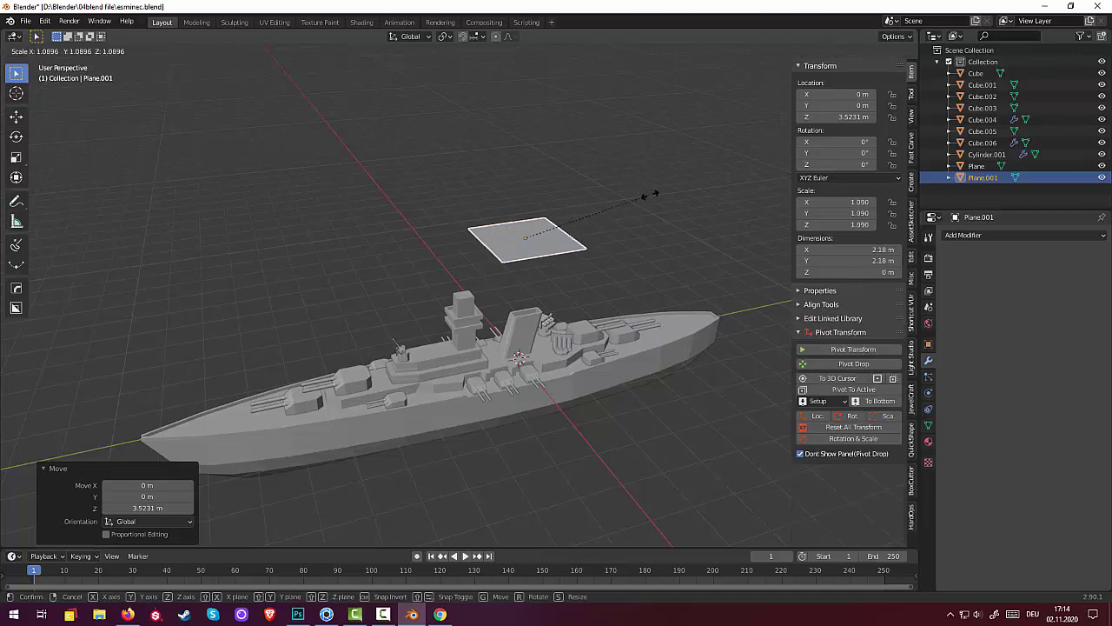
pyautogui.press('y')
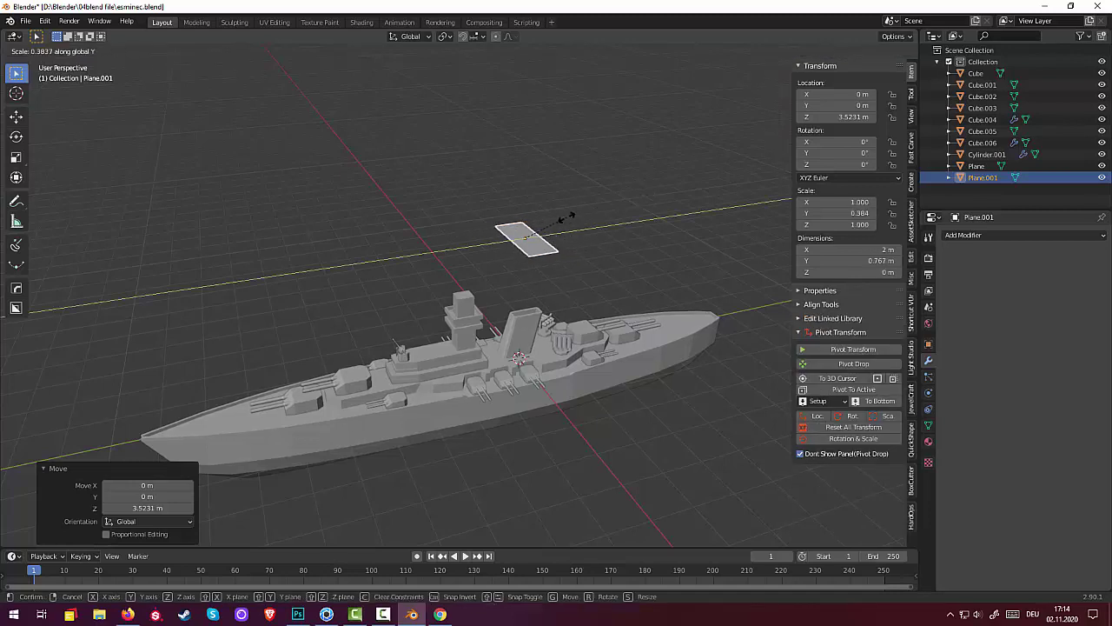
pyautogui.click(556, 219)
pyautogui.scroll(1, 561, 226)
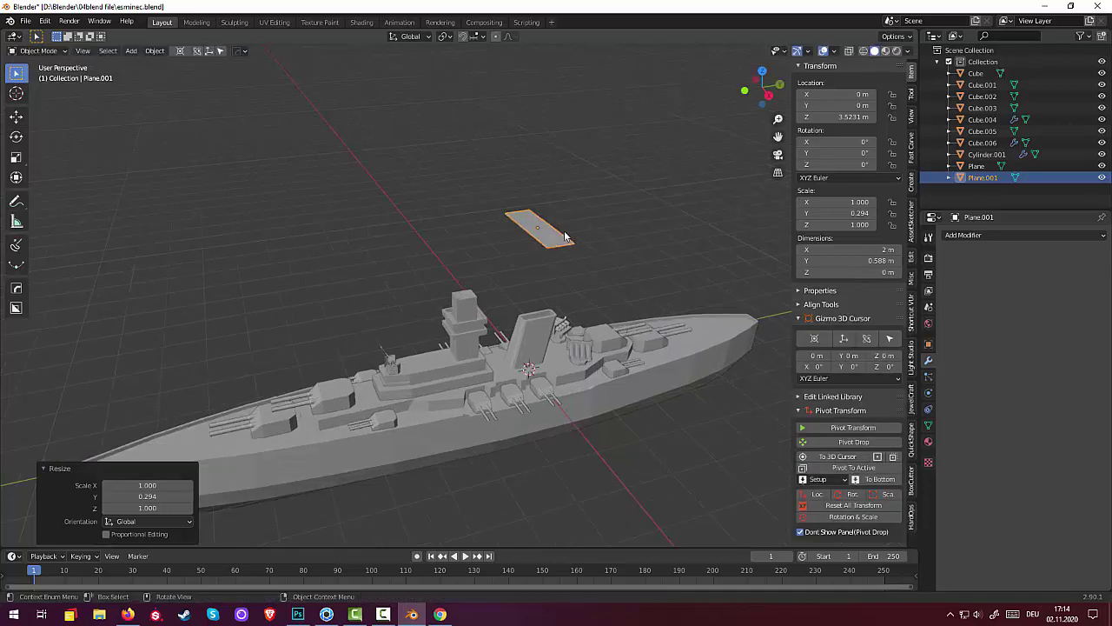
pyautogui.scroll(2, 563, 230)
pyautogui.scroll(1, 565, 208)
pyautogui.moveTo(568, 186); pyautogui.dragTo(449, 386, button='middle')
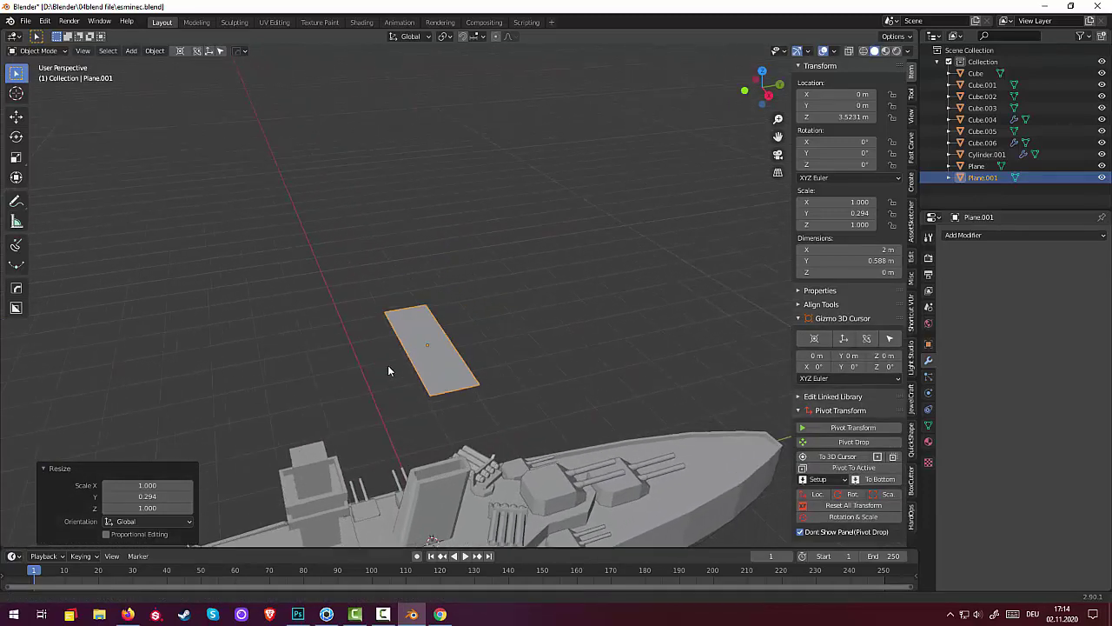
pyautogui.click(449, 376)
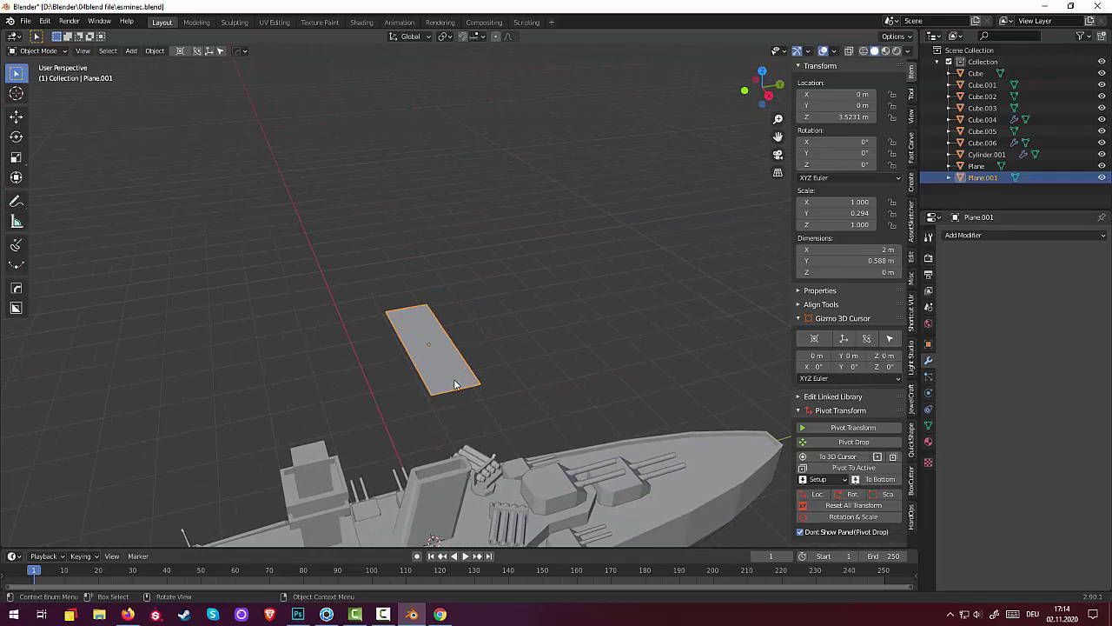
# In Edit Mode, add a centred lengthwise loop cut along the strip
pyautogui.click(38, 50)
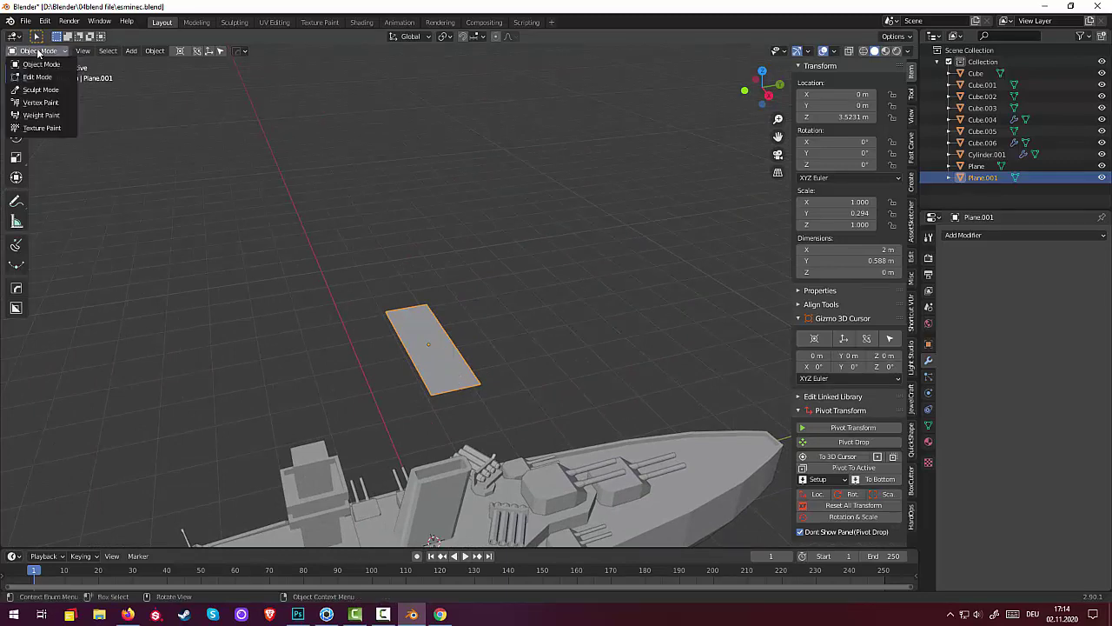
pyautogui.click(38, 79)
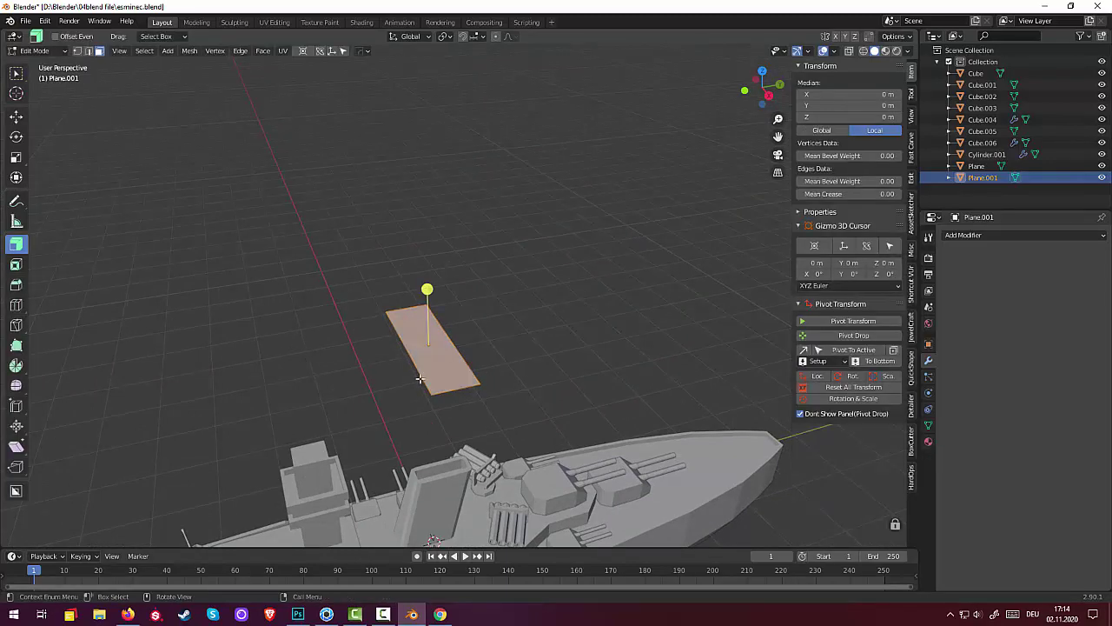
pyautogui.hotkey('ctrl', 'r')
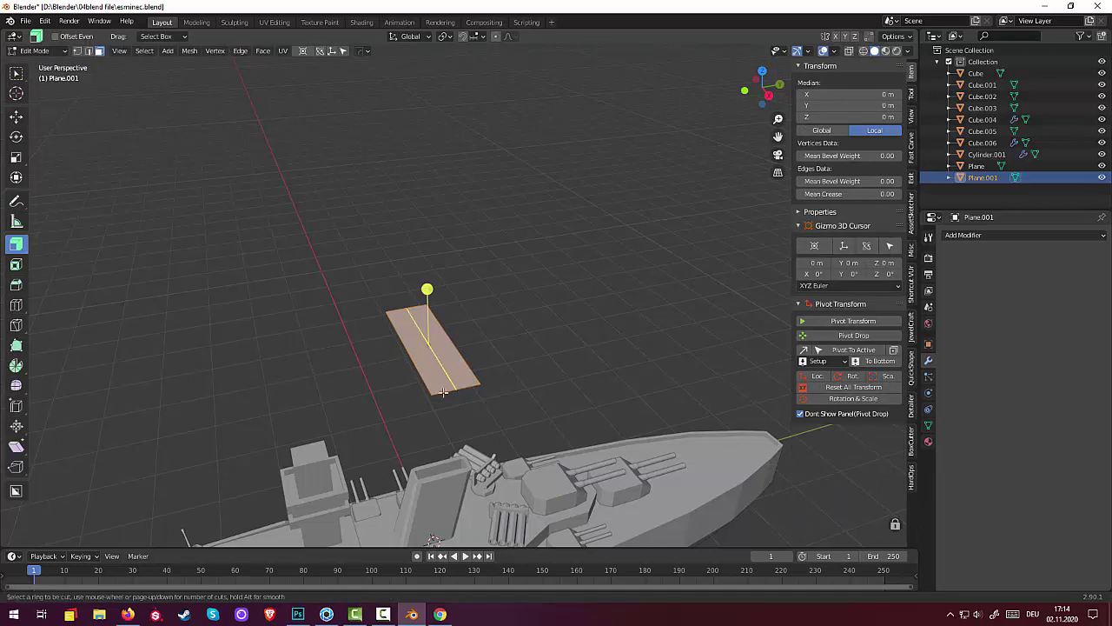
pyautogui.click(444, 392)
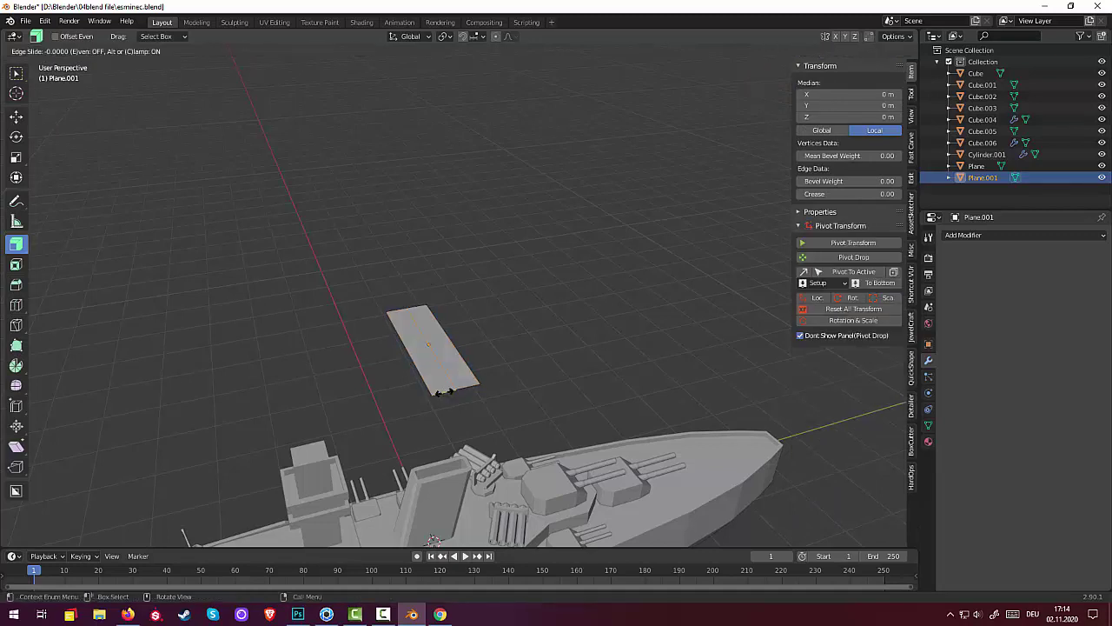
pyautogui.rightClick(444, 391)
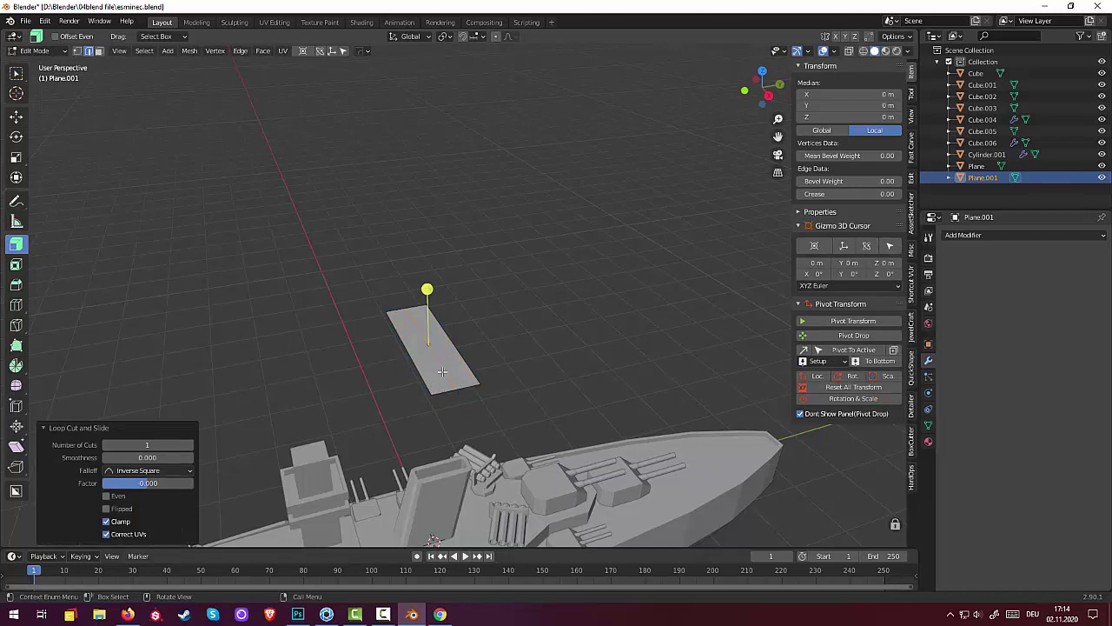
# Add four evenly spaced crosswise loop cuts across the strip
pyautogui.hotkey('ctrl', 'r')
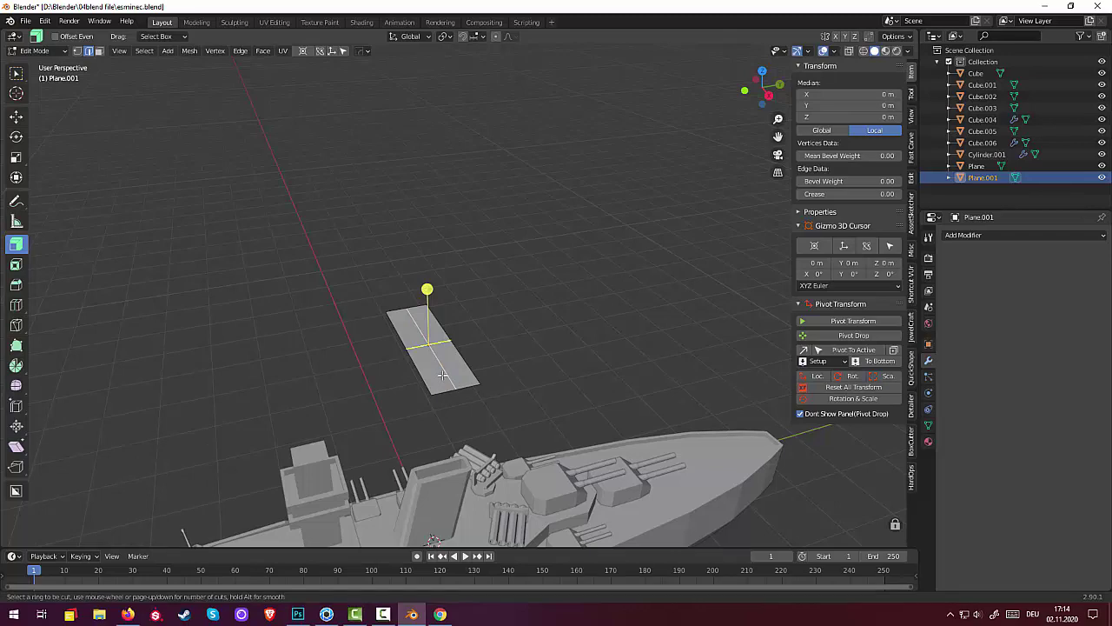
pyautogui.scroll(2, 442, 374)
pyautogui.scroll(1, 443, 374)
pyautogui.click(443, 375)
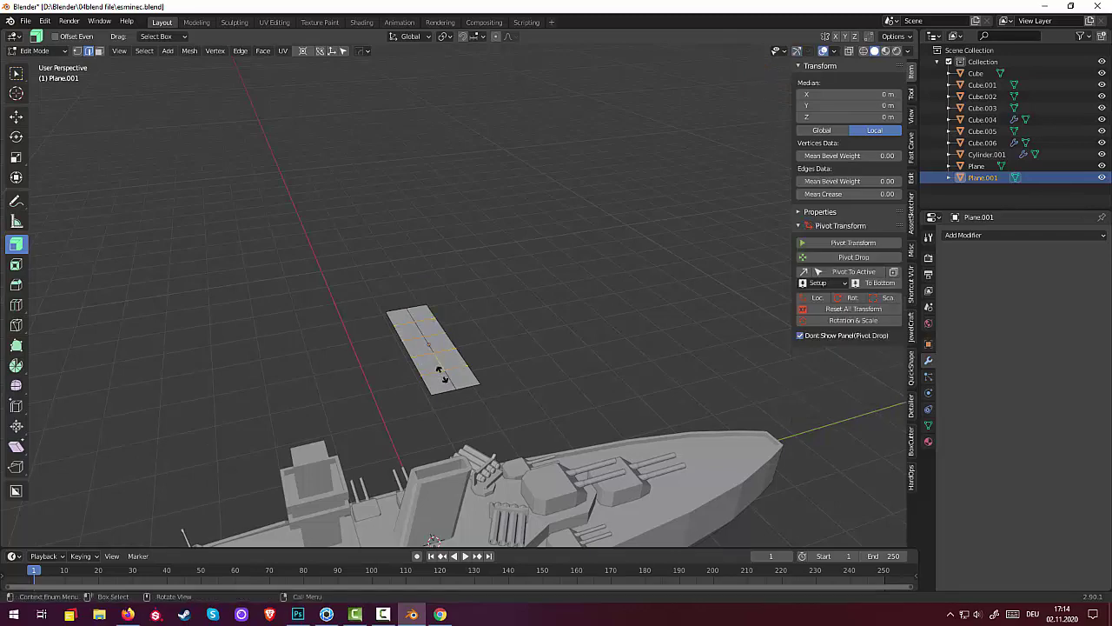
pyautogui.rightClick(443, 375)
# In vertex mode and top view, select the end corners and move them to form a point
pyautogui.moveTo(471, 384); pyautogui.dragTo(398, 414, button='middle')
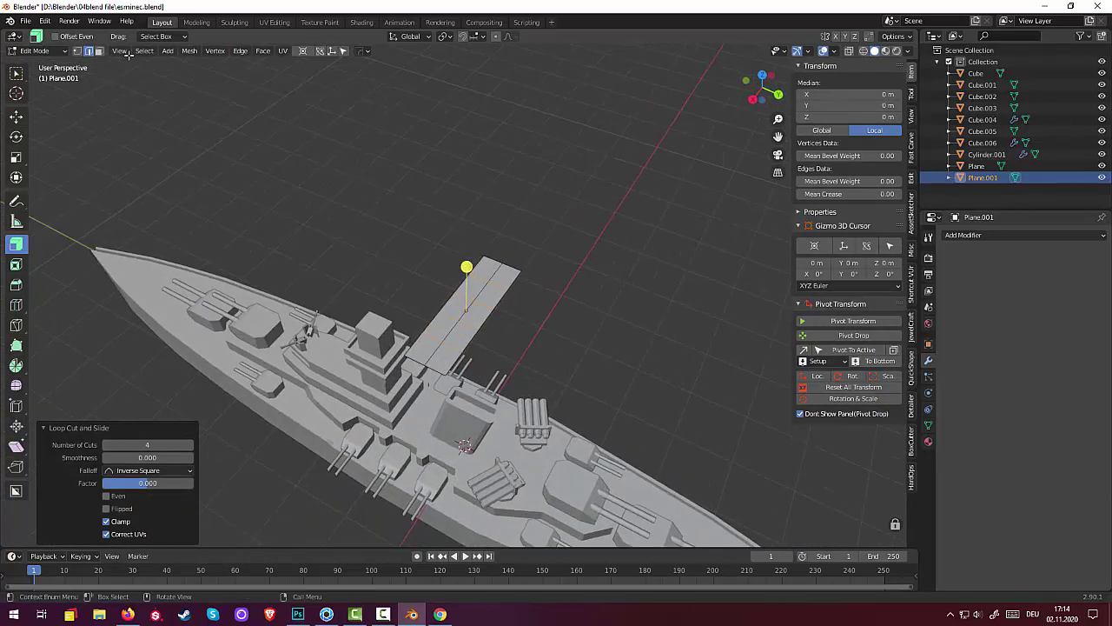
pyautogui.click(77, 50)
pyautogui.click(523, 271)
pyautogui.keyDown('shift'); pyautogui.click(484, 256); pyautogui.keyUp('shift')
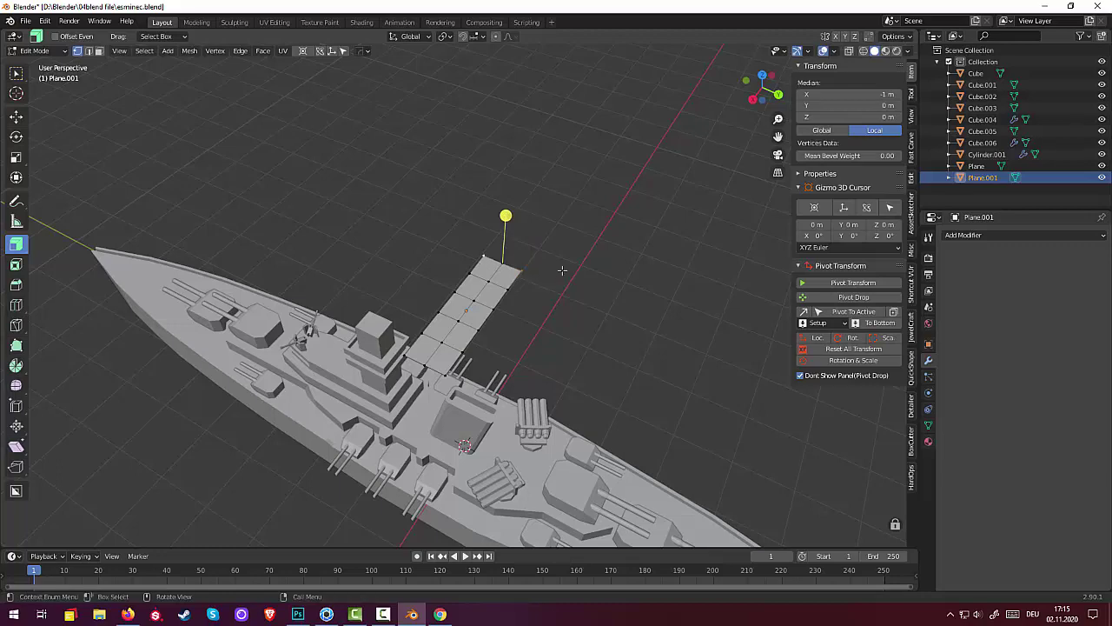
pyautogui.moveTo(573, 269); pyautogui.dragTo(610, 287, button='middle')
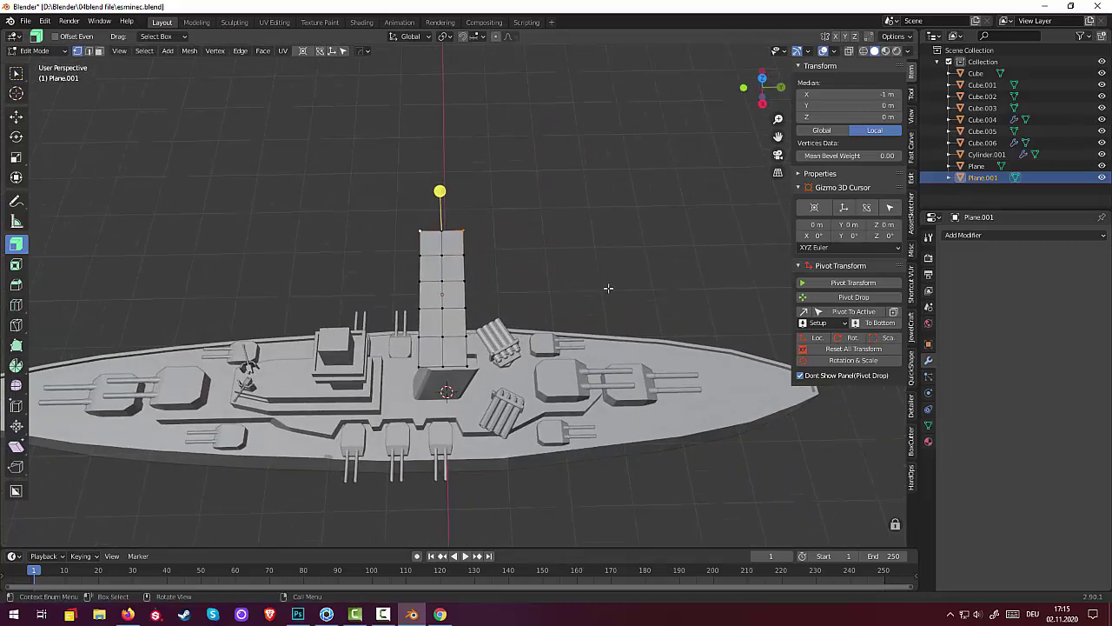
pyautogui.press('KP_7')
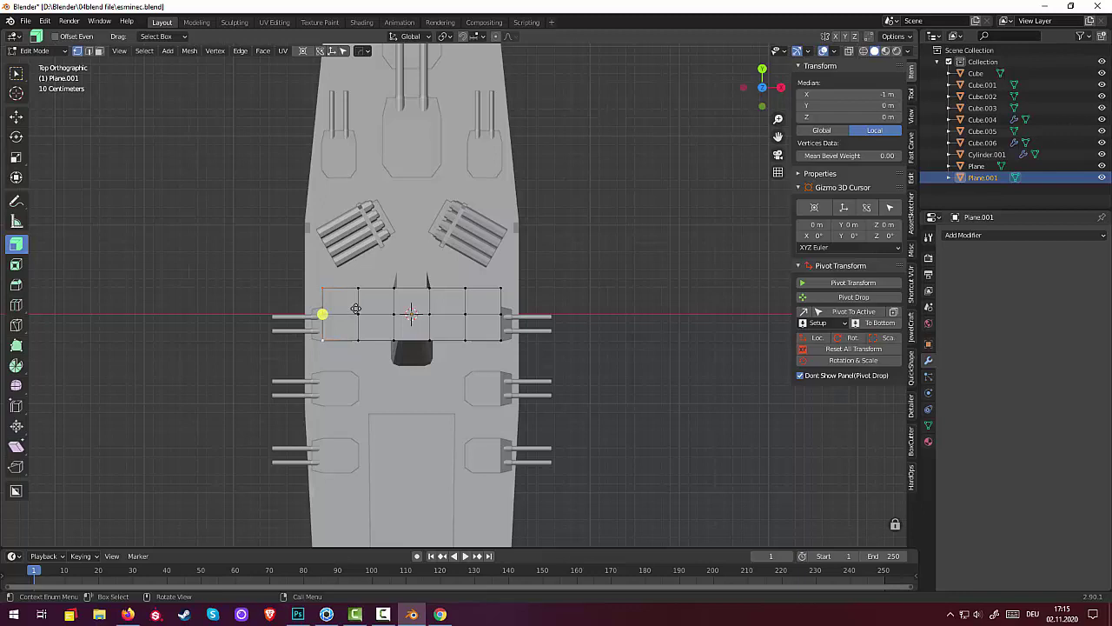
pyautogui.press('g')
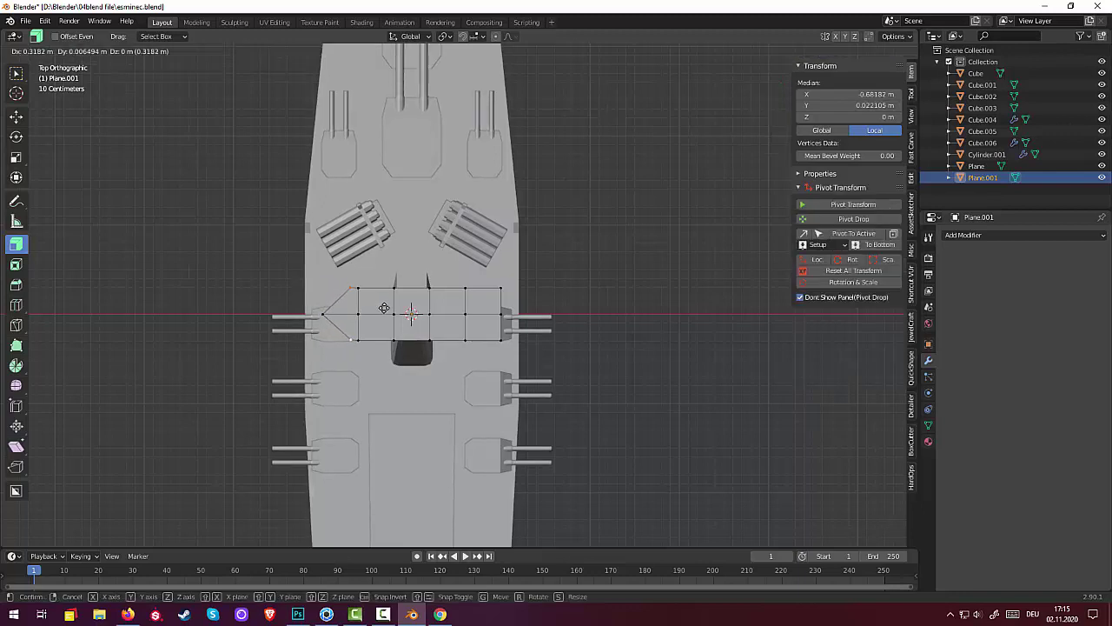
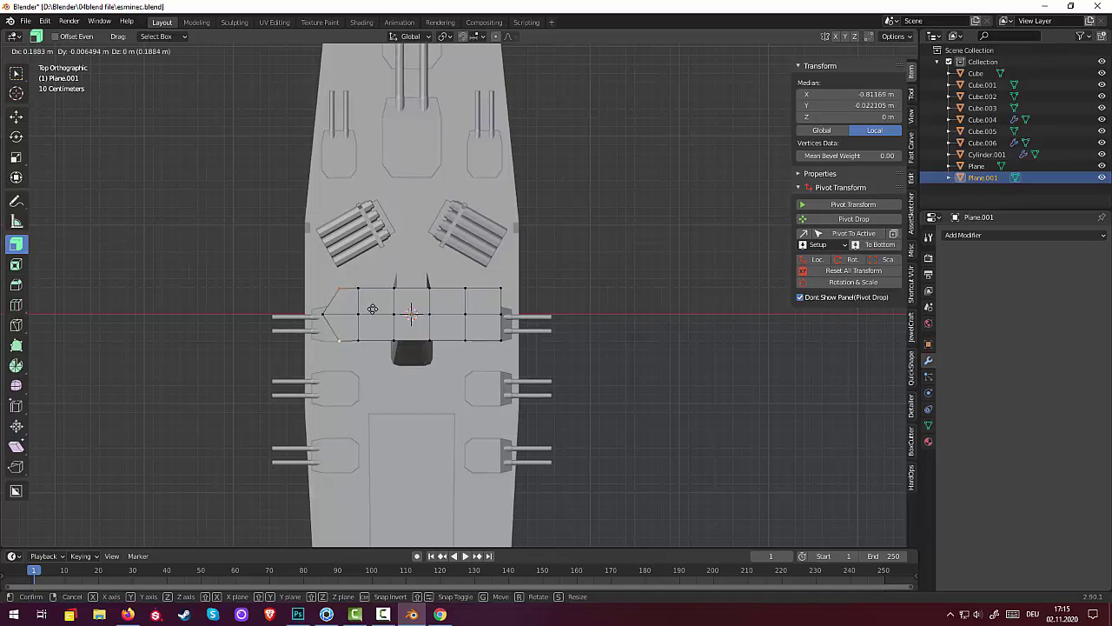
# Move the left nose vertices inward and shrink them to 0.674
pyautogui.click(372, 309)
pyautogui.press('s')
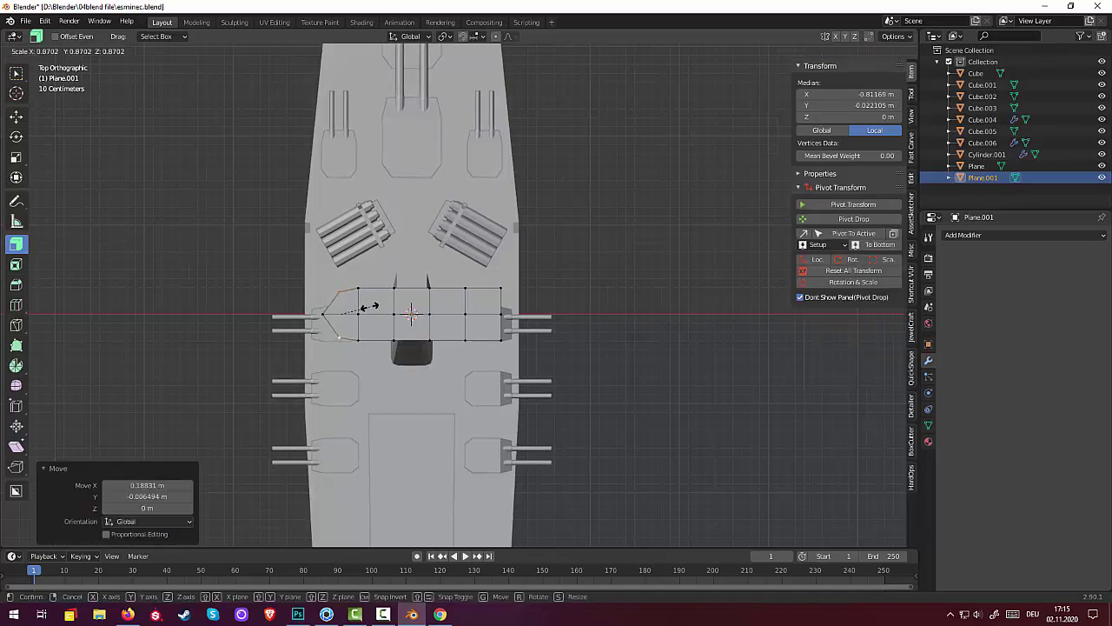
pyautogui.click(365, 309)
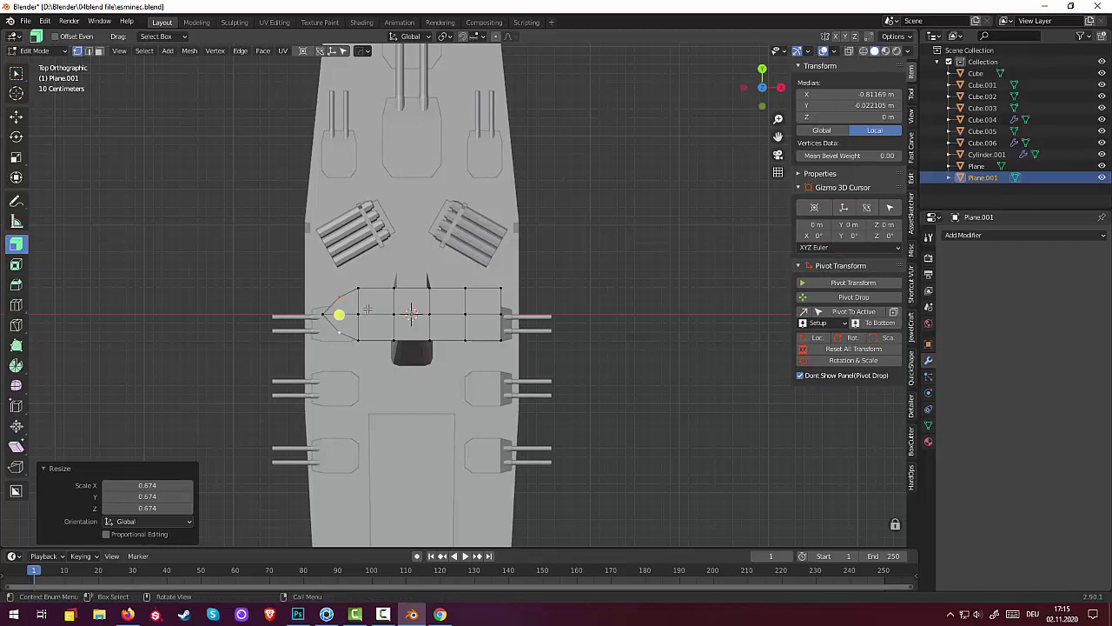
# Narrow the outline's two right-end vertices to 0.647 along Y
pyautogui.click(502, 287)
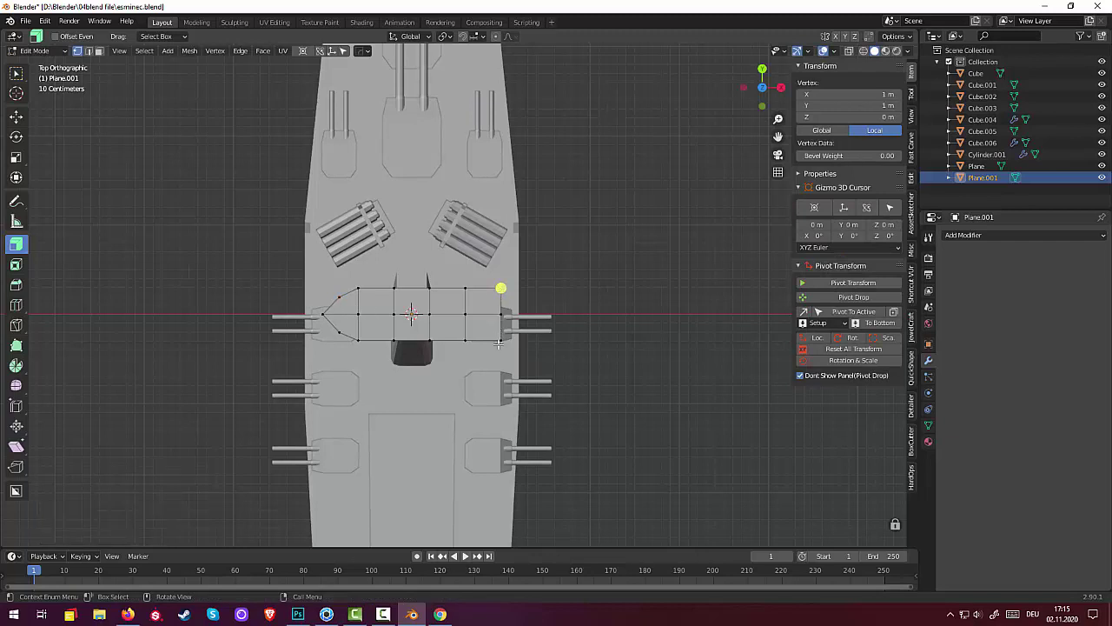
pyautogui.keyDown('shift'); pyautogui.click(501, 341); pyautogui.keyUp('shift')
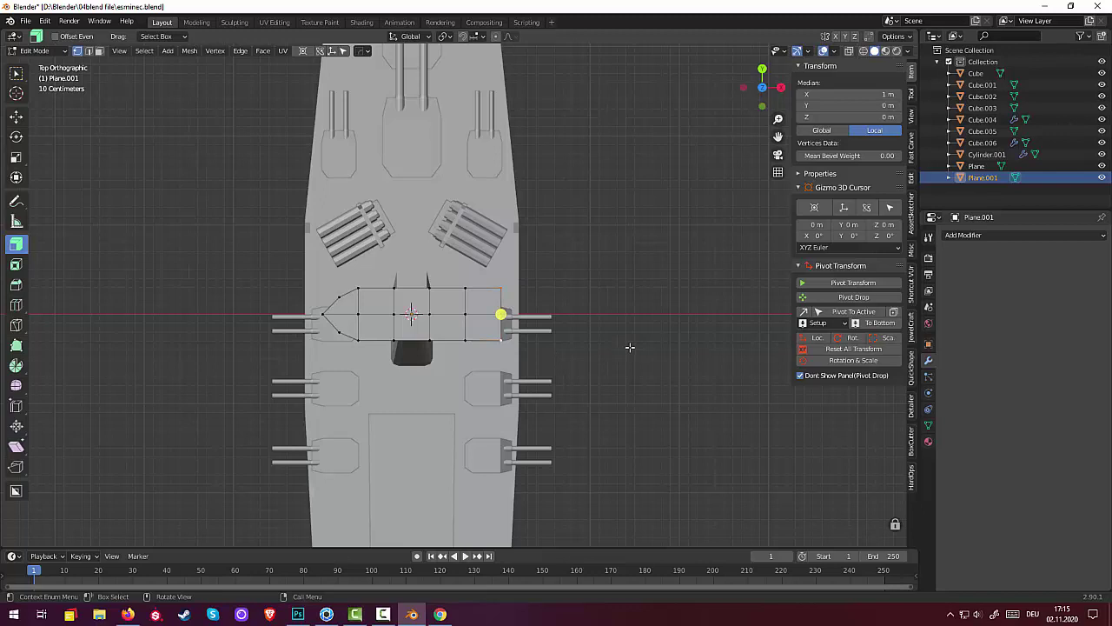
pyautogui.press('s')
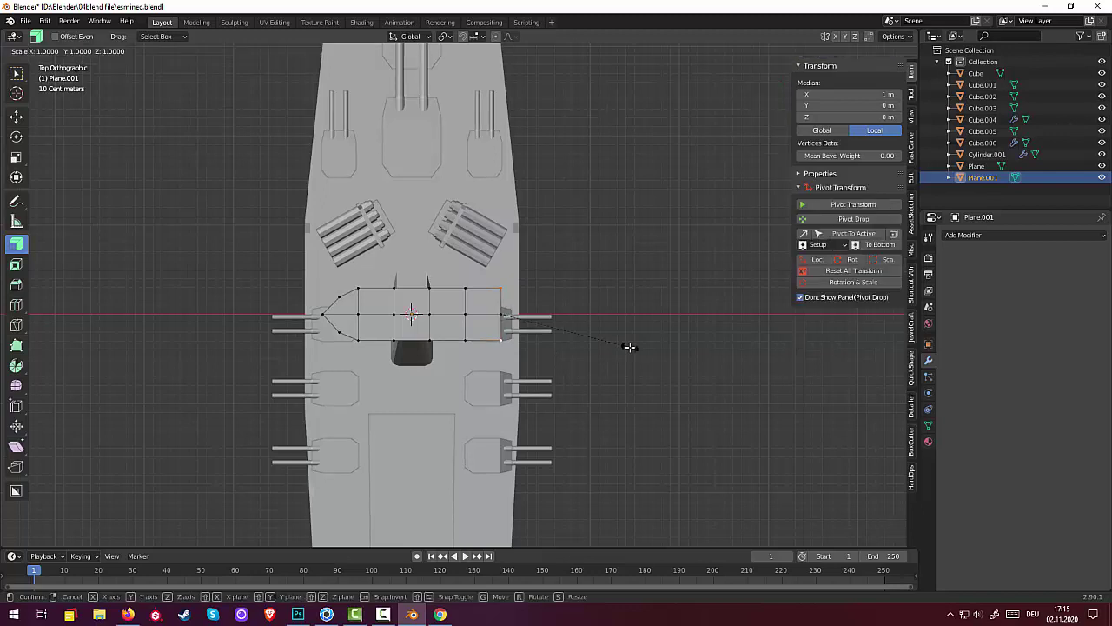
pyautogui.press('y')
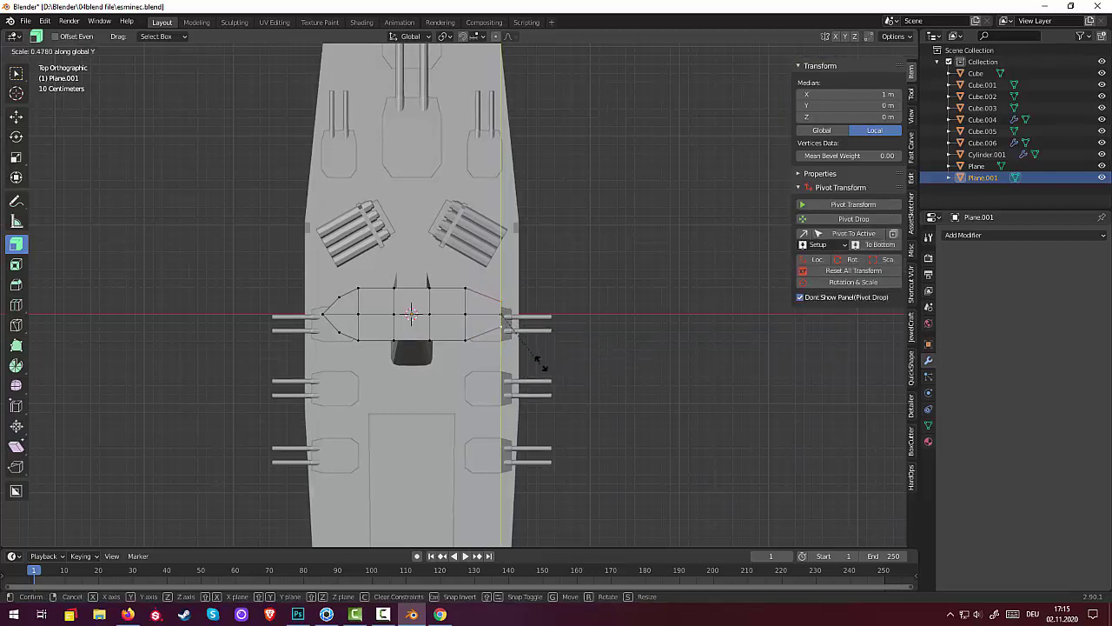
pyautogui.click(576, 355)
pyautogui.moveTo(589, 355)
pyautogui.mouseDown(button='middle')
pyautogui.moveTo(511, 292)
pyautogui.moveTo(426, 318)
pyautogui.mouseUp(button='middle')
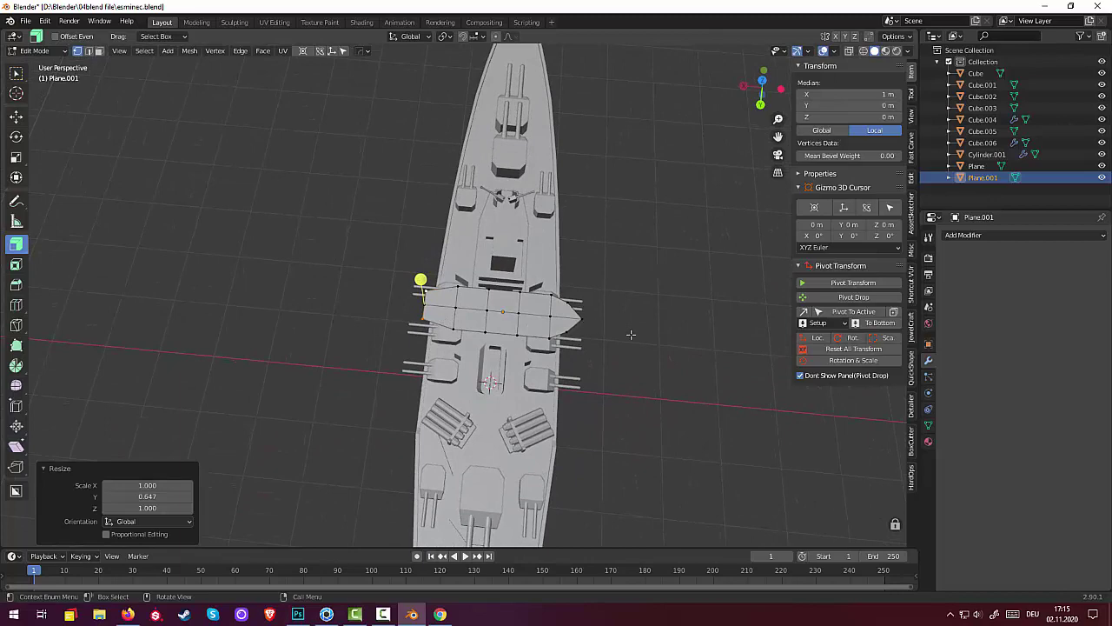
pyautogui.moveTo(631, 334)
pyautogui.mouseDown(button='middle')
pyautogui.moveTo(618, 313)
pyautogui.moveTo(450, 288)
pyautogui.mouseUp(button='middle')
pyautogui.click(99, 51)
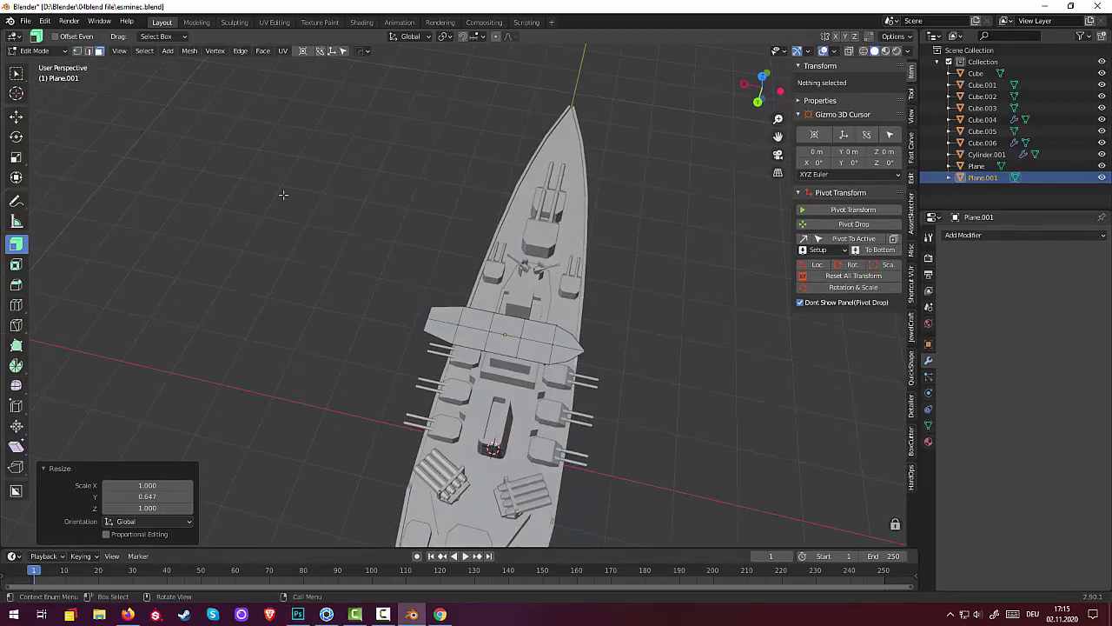
# Select every face of the outline and extrude them straight up 0.28349 m
pyautogui.click(443, 323)
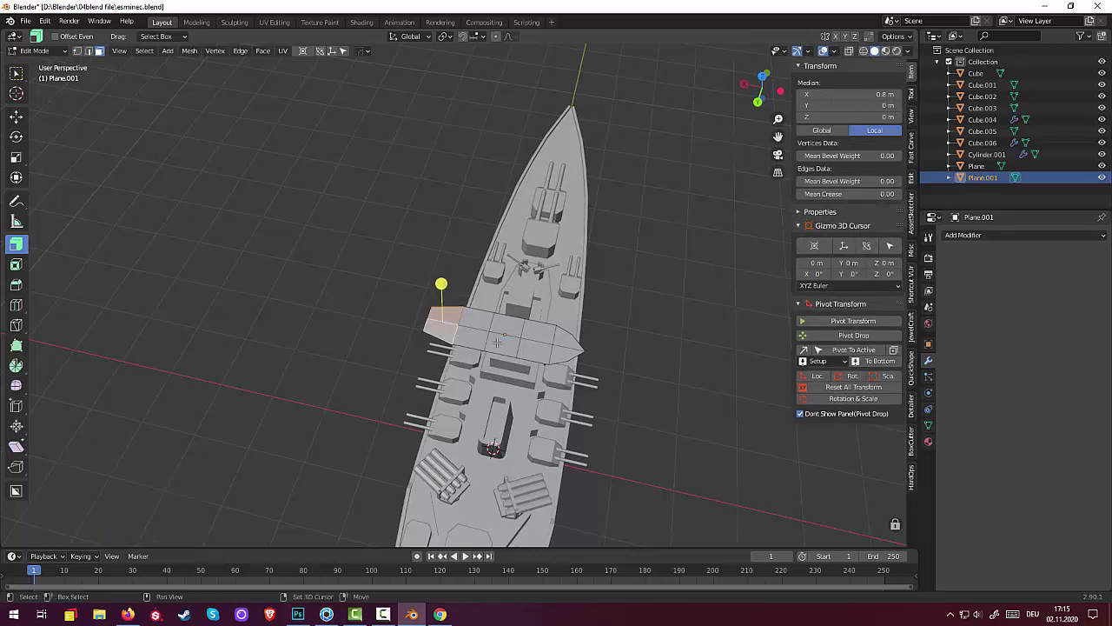
pyautogui.keyDown('shift'); pyautogui.click(487, 337); pyautogui.keyUp('shift')
pyautogui.keyDown('shift'); pyautogui.click(549, 348); pyautogui.keyUp('shift')
pyautogui.keyDown('shift'); pyautogui.click(566, 350); pyautogui.keyUp('shift')
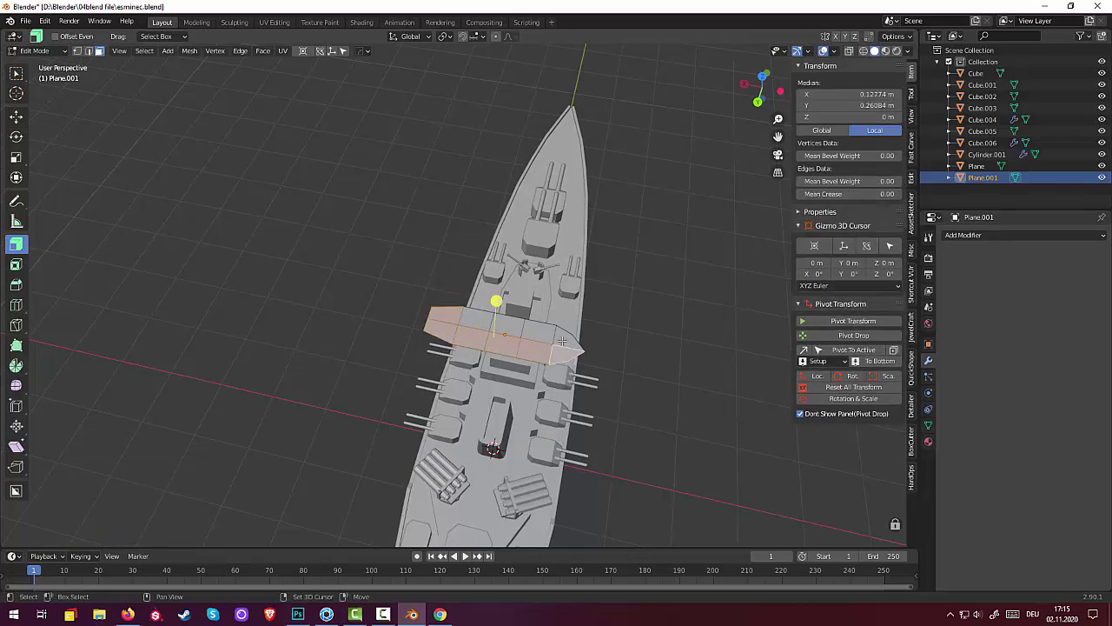
pyautogui.keyDown('shift'); pyautogui.click(565, 342); pyautogui.keyUp('shift')
pyautogui.keyDown('shift'); pyautogui.click(537, 335); pyautogui.keyUp('shift')
pyautogui.keyDown('shift'); pyautogui.click(514, 331); pyautogui.keyUp('shift')
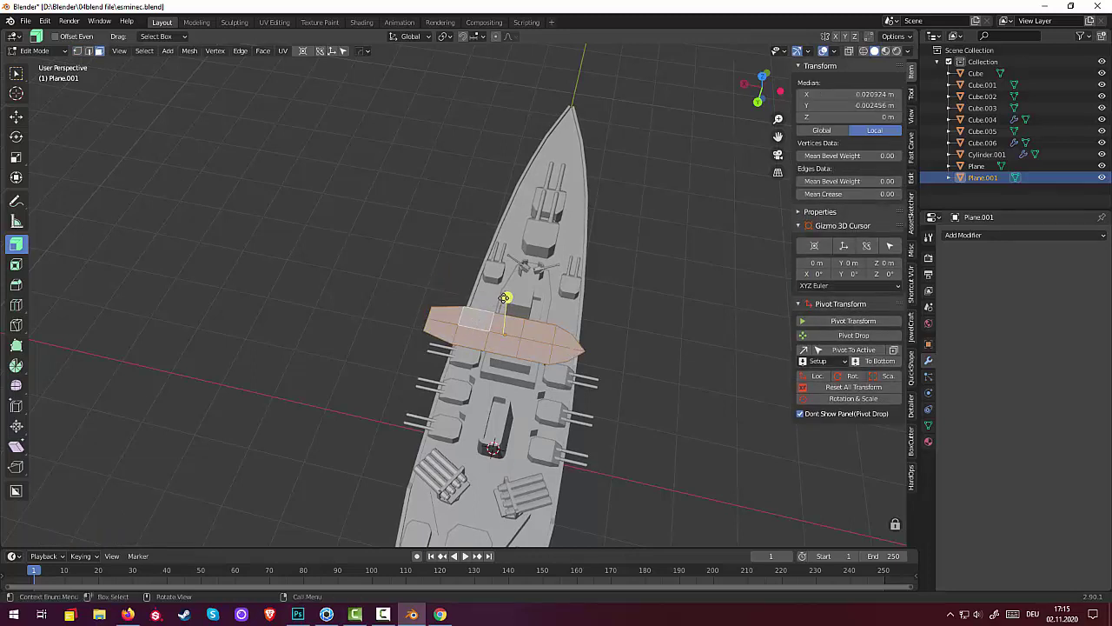
pyautogui.moveTo(472, 321); pyautogui.dragTo(533, 299, button='middle')
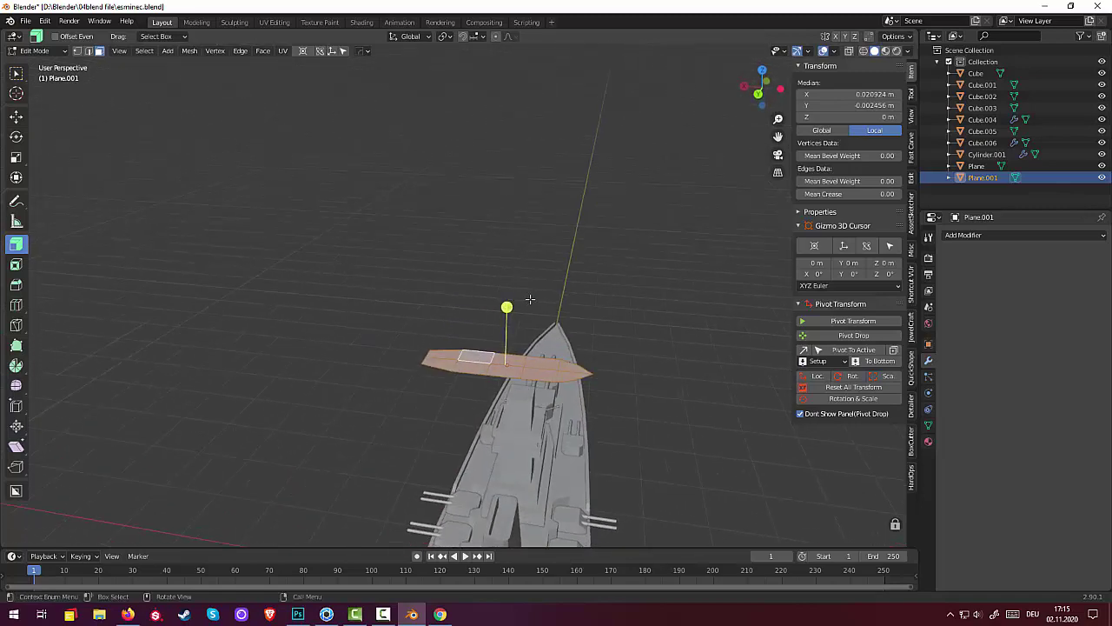
pyautogui.press('e')
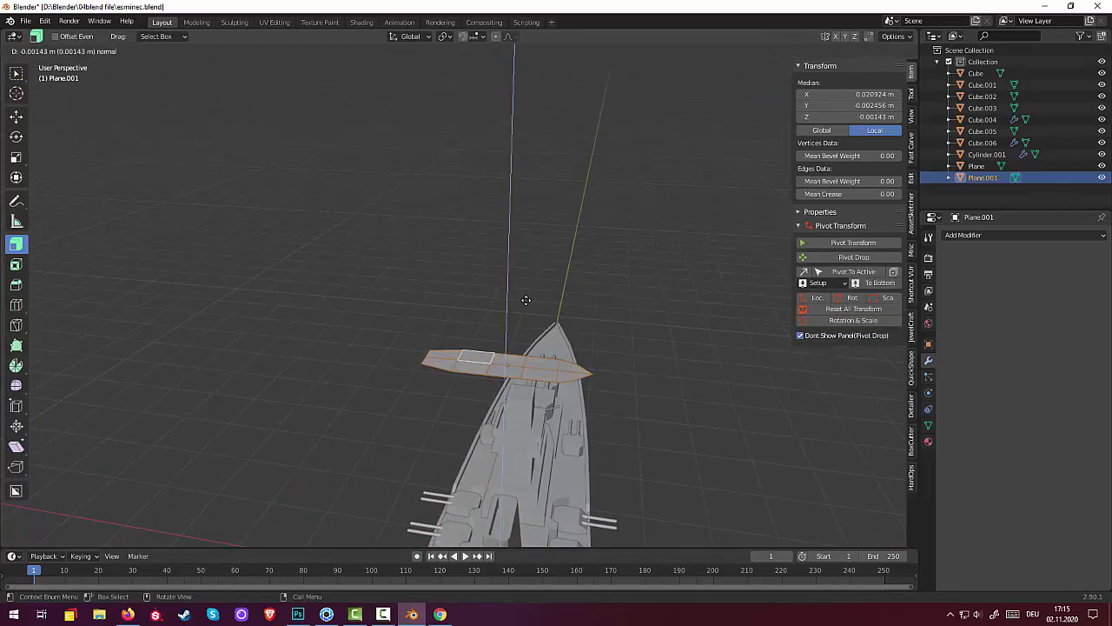
pyautogui.press('z')
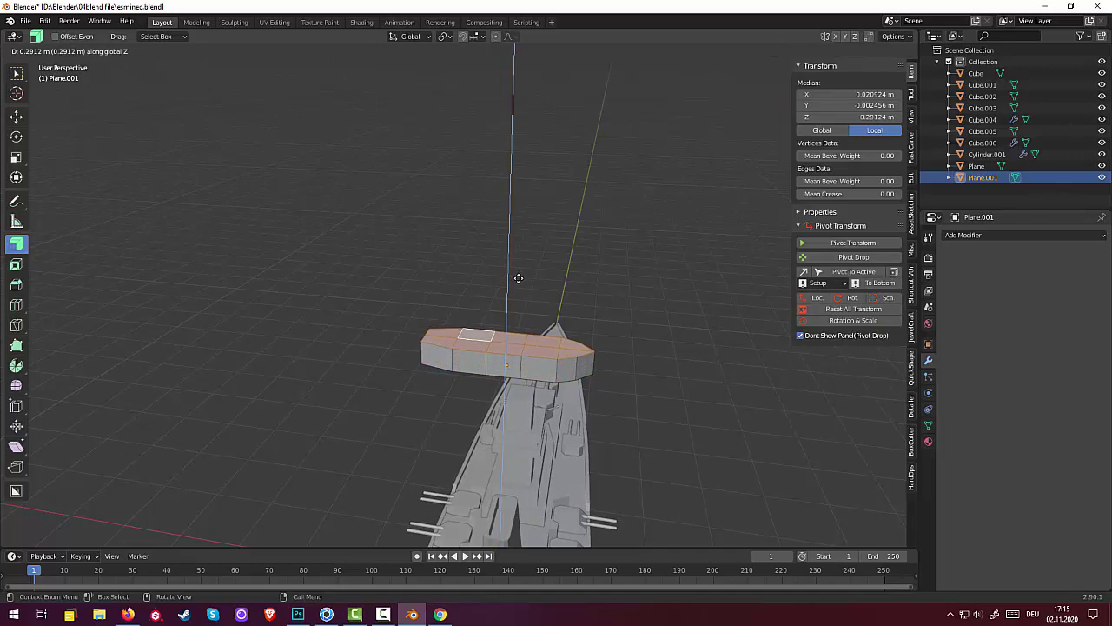
pyautogui.click(521, 283)
pyautogui.moveTo(539, 302)
pyautogui.mouseDown(button='middle')
pyautogui.moveTo(581, 303)
pyautogui.moveTo(588, 358)
pyautogui.mouseUp(button='middle')
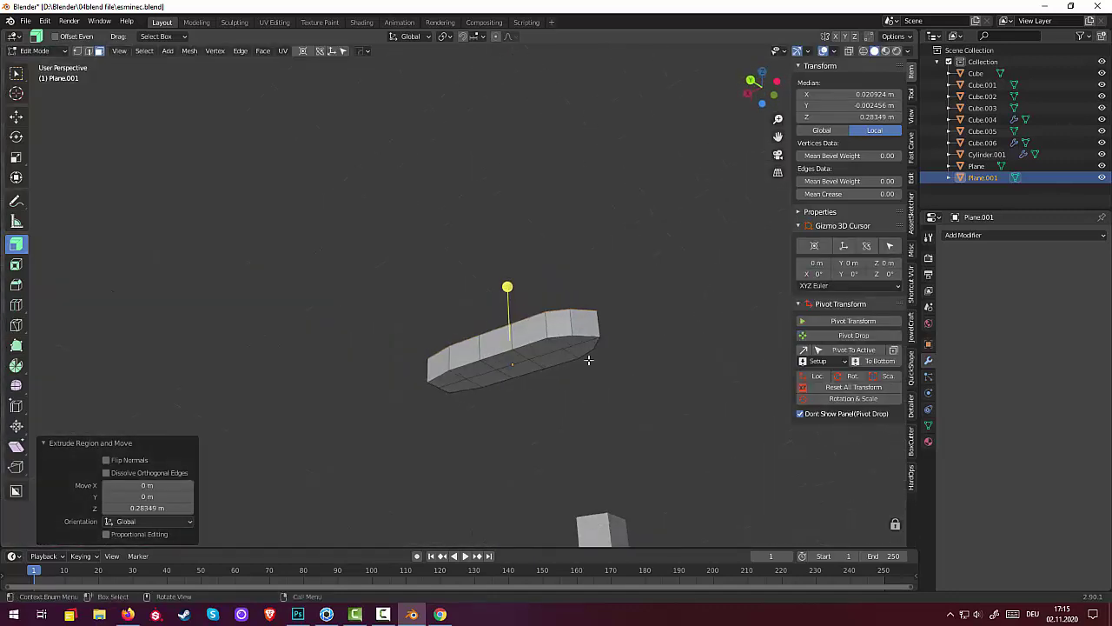
# Scale two end vertices to 0.929 along X, then undo that change
pyautogui.click(77, 51)
pyautogui.click(427, 385)
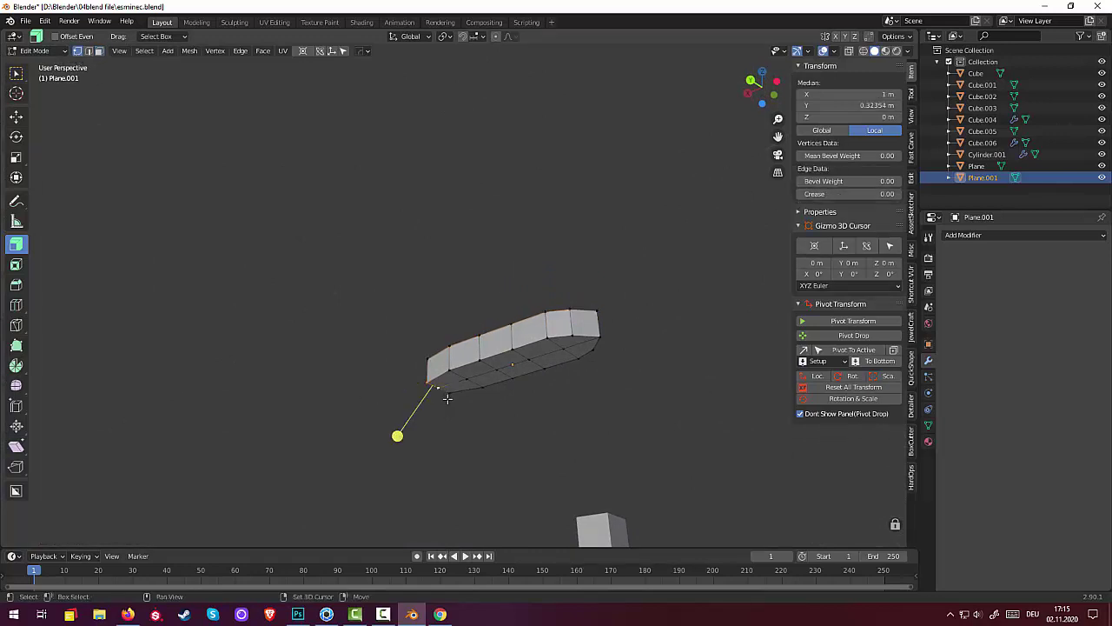
pyautogui.keyDown('shift'); pyautogui.click(598, 338); pyautogui.keyUp('shift')
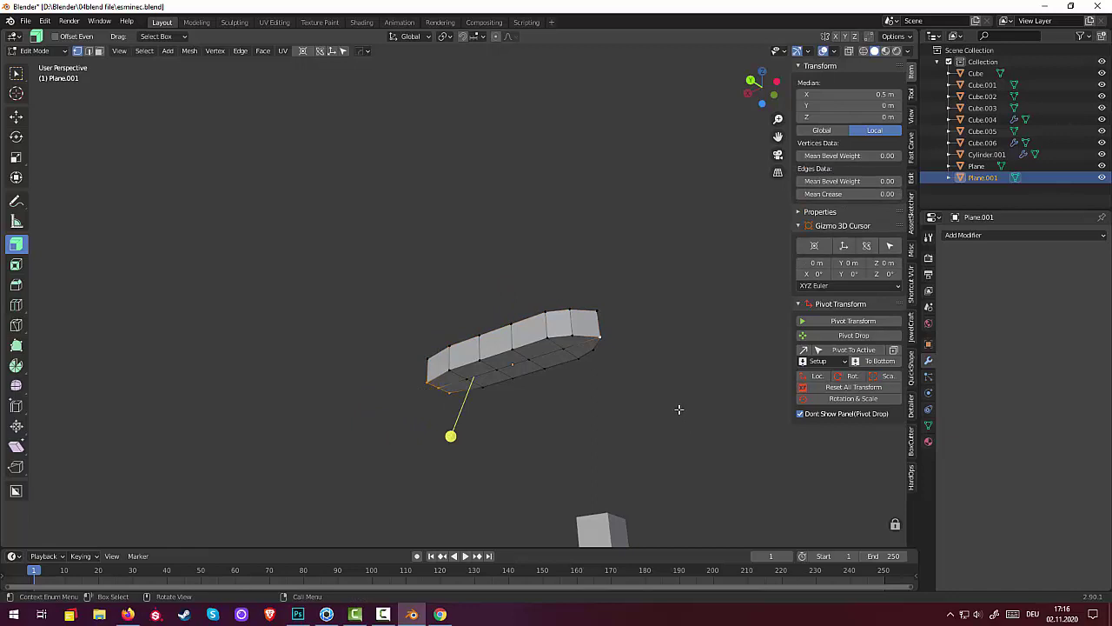
pyautogui.moveTo(679, 408); pyautogui.dragTo(690, 414, button='middle')
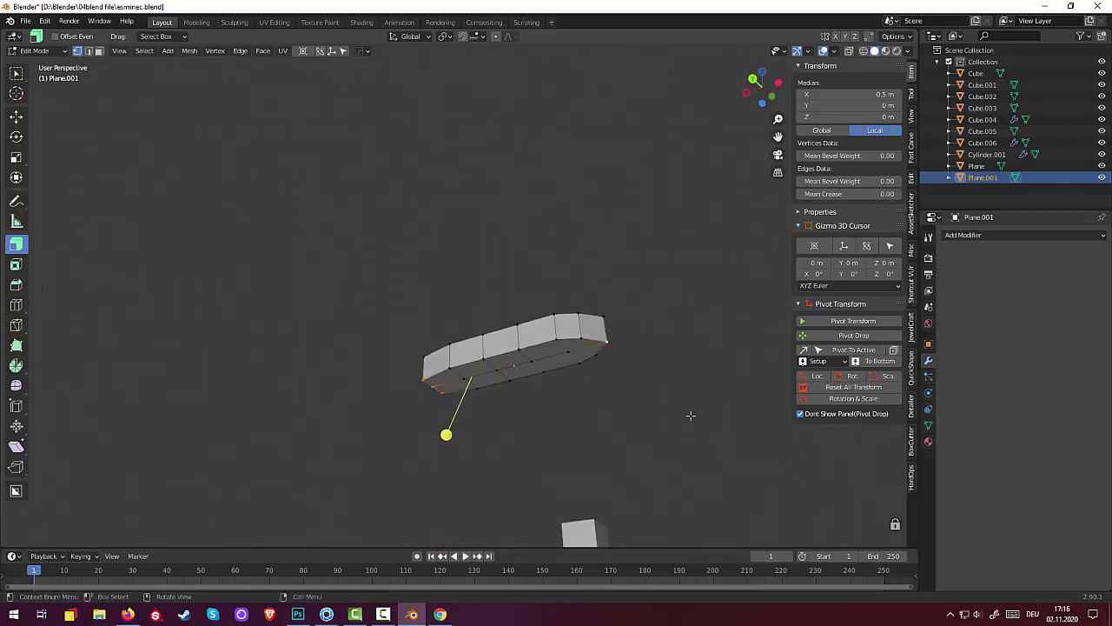
pyautogui.press('s')
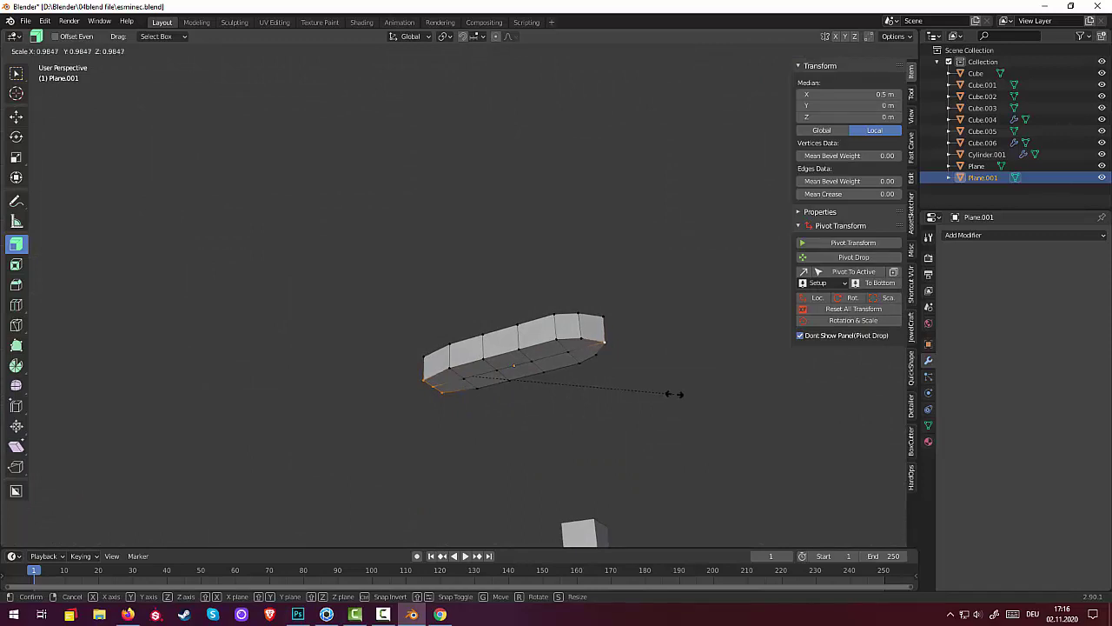
pyautogui.press('x')
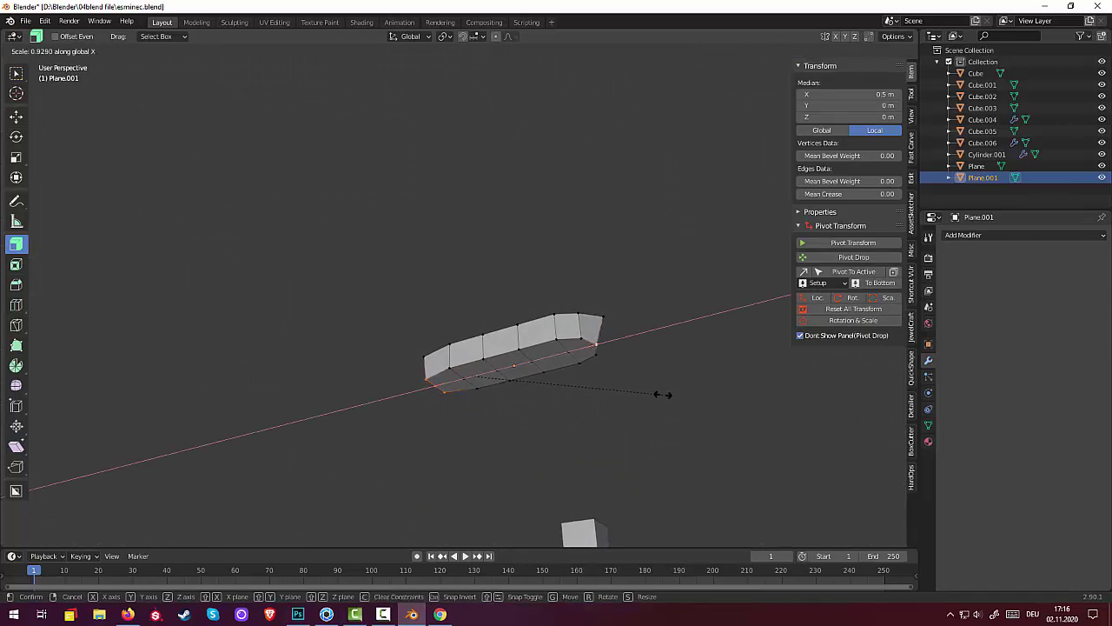
pyautogui.click(662, 395)
pyautogui.press('ctrl')
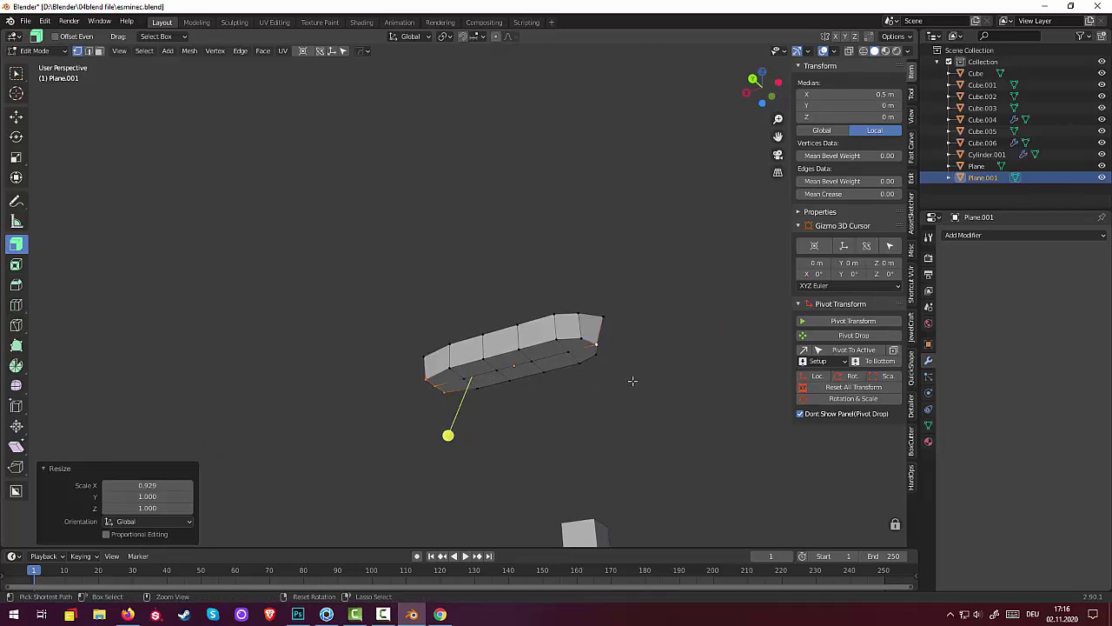
pyautogui.hotkey('ctrl', 'z')
# Scale the block's bottom front edge to 0.888 along X
pyautogui.keyDown('ctrl'); pyautogui.click(600, 357); pyautogui.keyUp('ctrl')
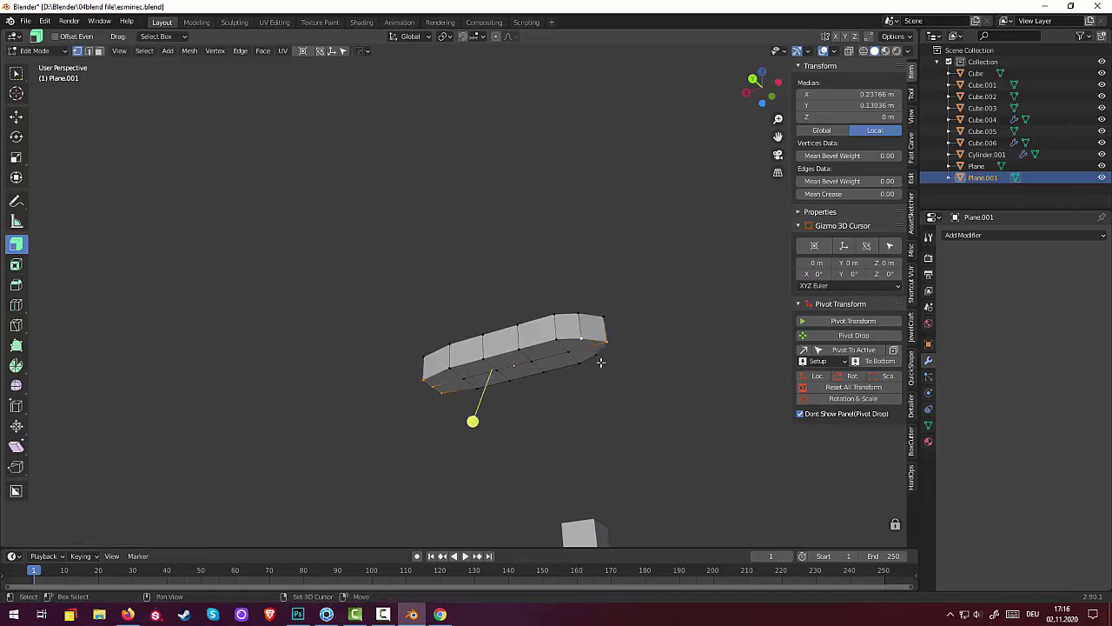
pyautogui.keyDown('ctrl'); pyautogui.click(602, 360); pyautogui.keyUp('ctrl')
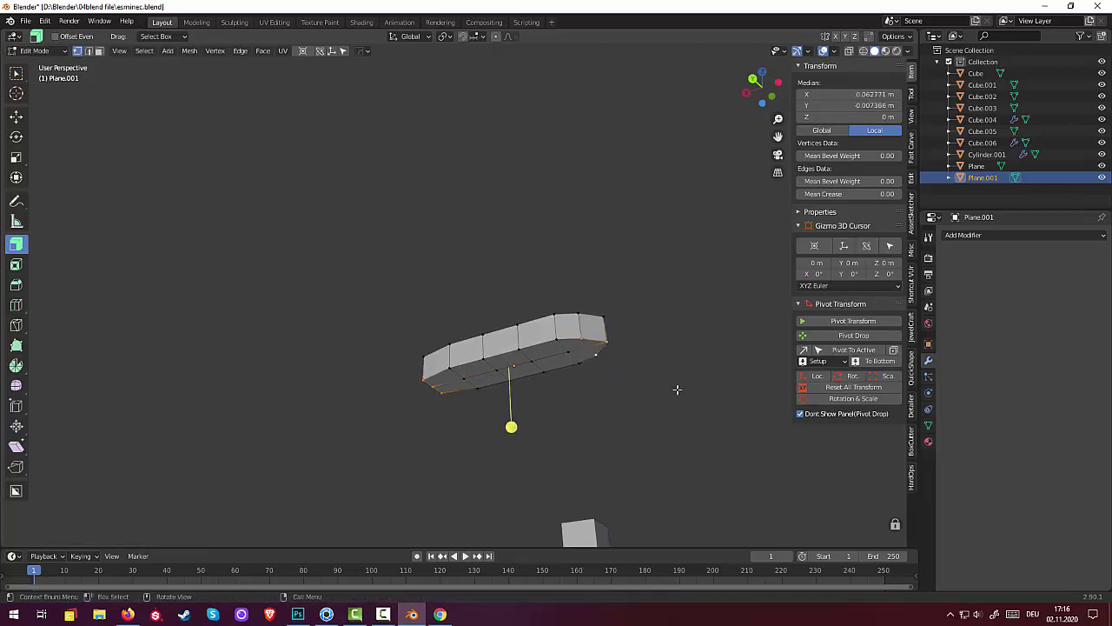
pyautogui.press('s')
pyautogui.press('x')
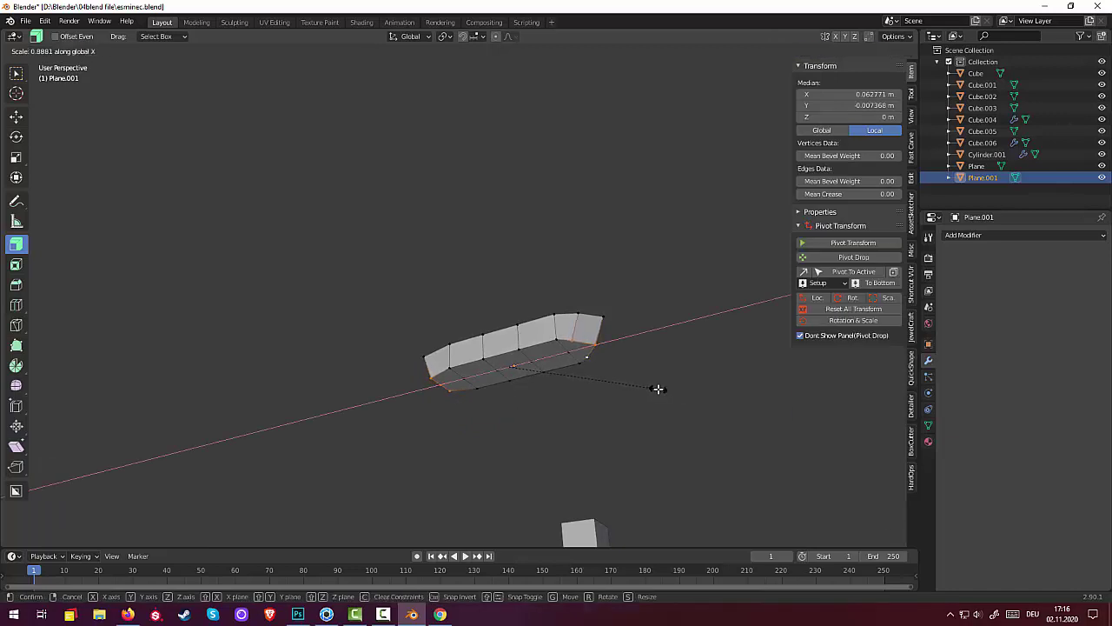
pyautogui.click(657, 389)
pyautogui.moveTo(670, 382); pyautogui.dragTo(679, 340, button='middle')
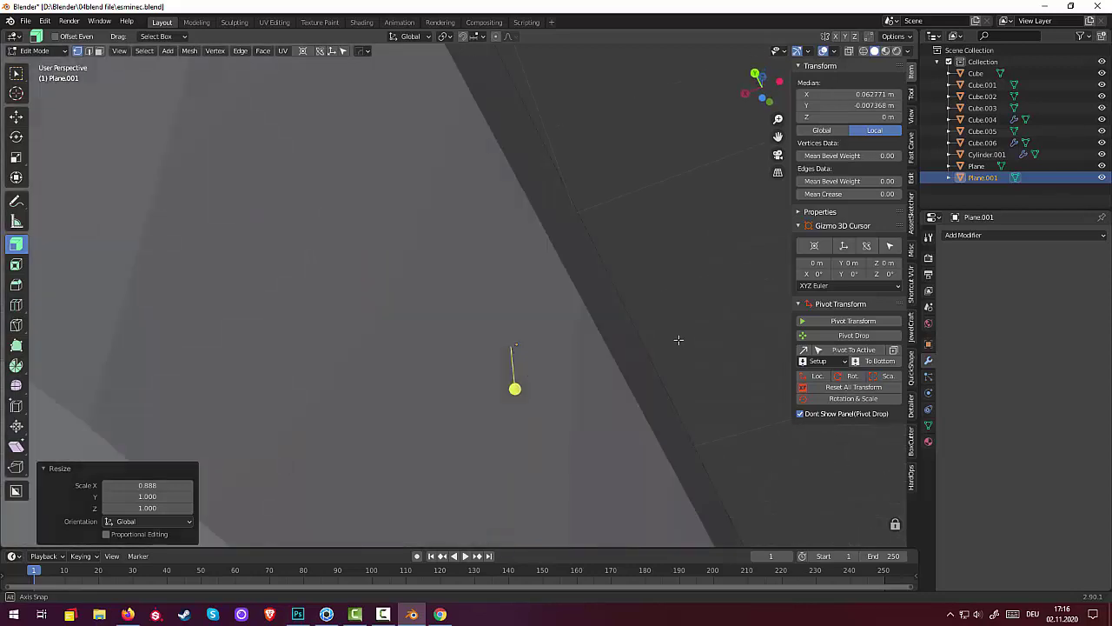
# Select the block's bottom faces and scale them uniformly to 0.81
pyautogui.scroll(-3, 678, 340)
pyautogui.scroll(-5, 718, 360)
pyautogui.moveTo(744, 400); pyautogui.dragTo(808, 360, button='middle')
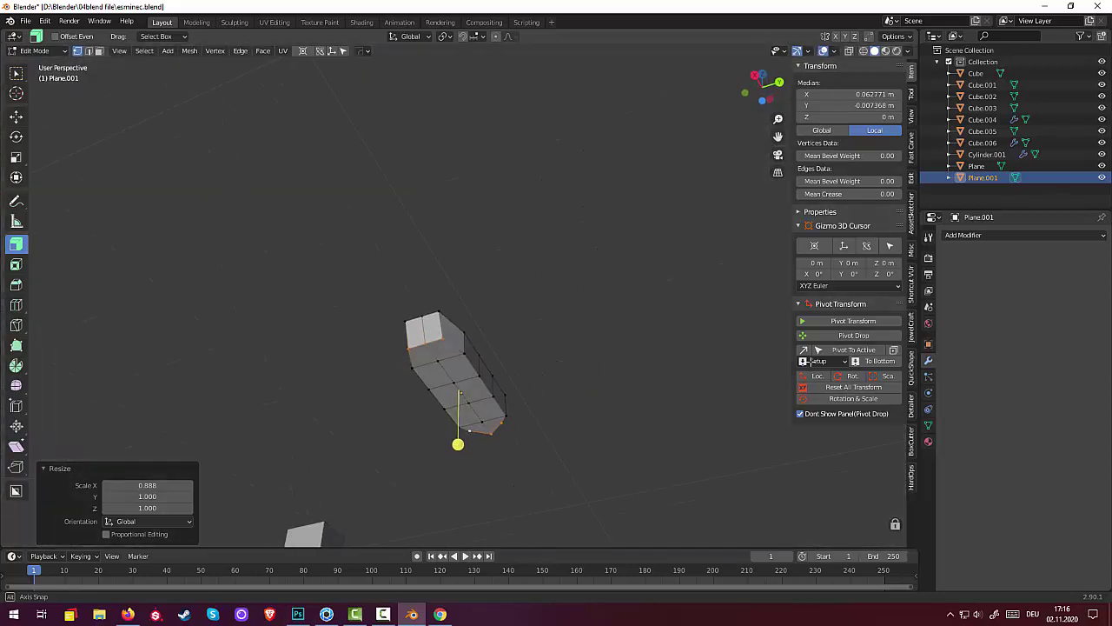
pyautogui.click(99, 51)
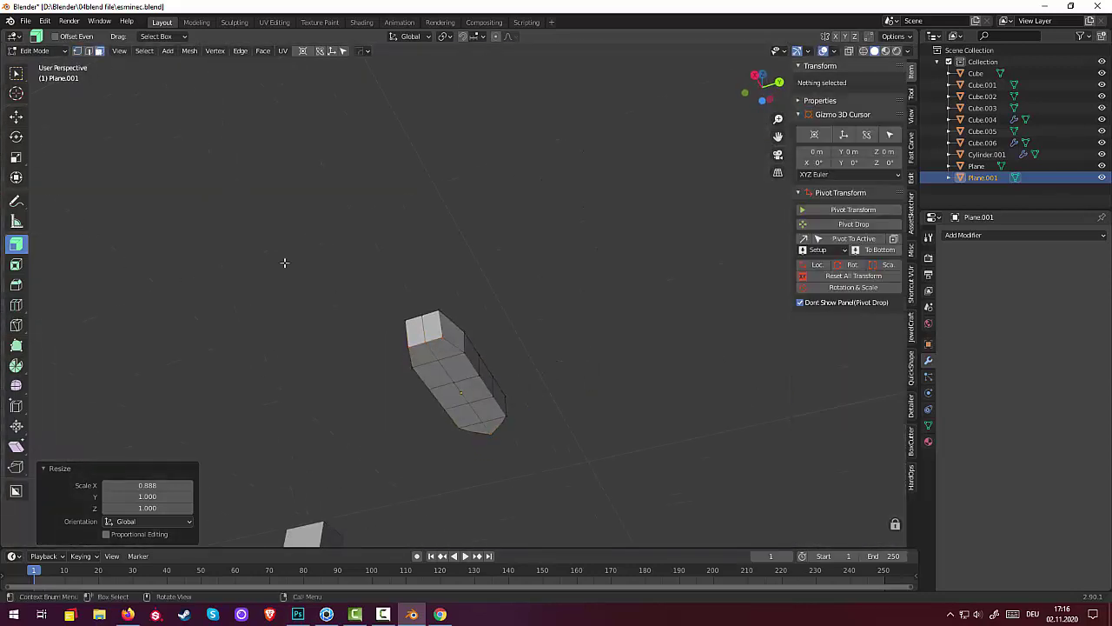
pyautogui.click(450, 356)
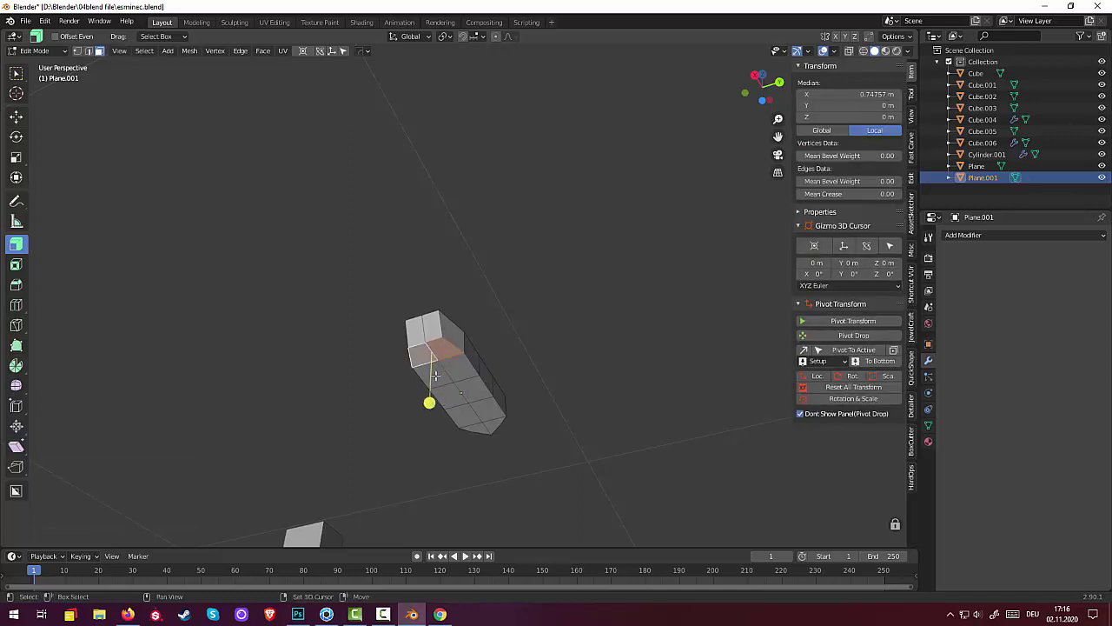
pyautogui.keyDown('shift'); pyautogui.click(436, 376); pyautogui.keyUp('shift')
pyautogui.keyDown('shift'); pyautogui.click(469, 383); pyautogui.keyUp('shift')
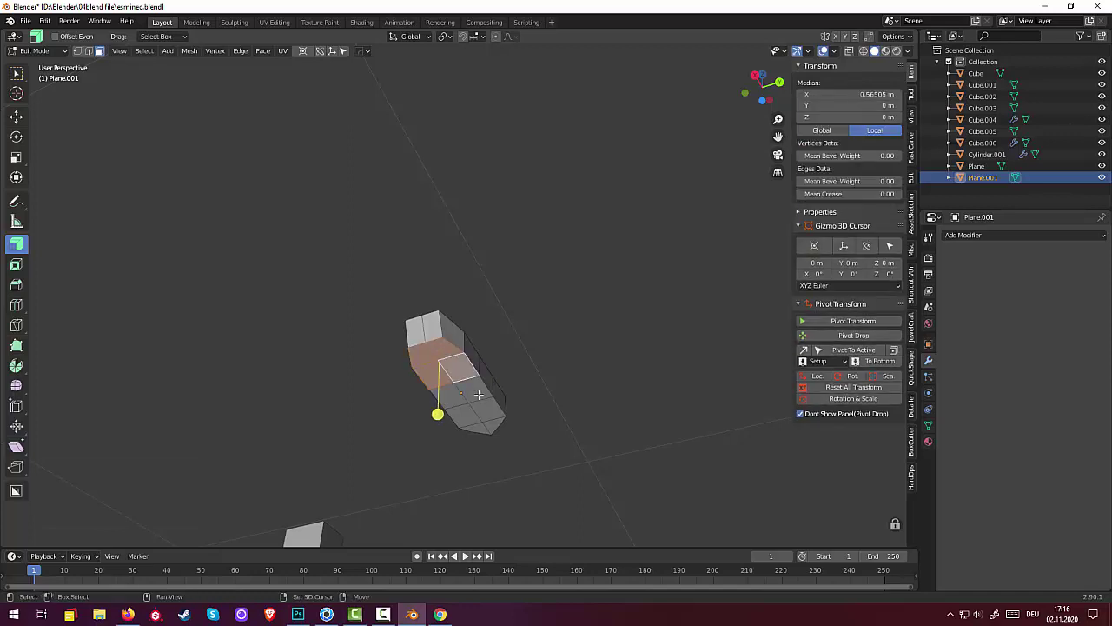
pyautogui.keyDown('shift'); pyautogui.click(480, 395); pyautogui.keyUp('shift')
pyautogui.keyDown('shift'); pyautogui.click(492, 415); pyautogui.keyUp('shift')
pyautogui.keyDown('shift'); pyautogui.click(477, 425); pyautogui.keyUp('shift')
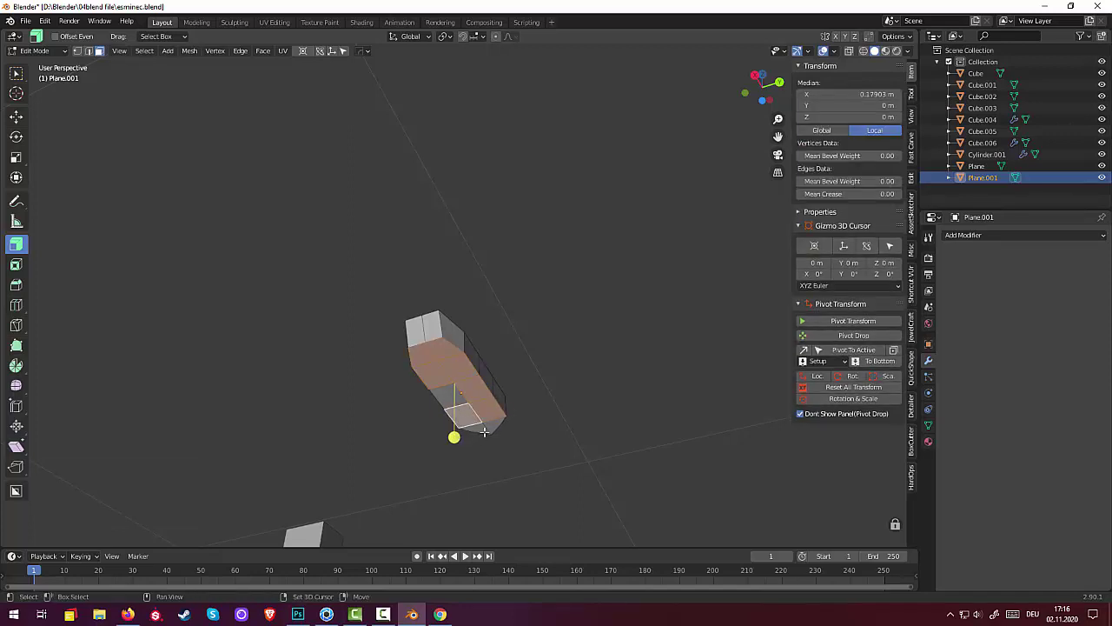
pyautogui.keyDown('shift'); pyautogui.click(484, 429); pyautogui.keyUp('shift')
pyautogui.keyDown('shift'); pyautogui.click(444, 397); pyautogui.keyUp('shift')
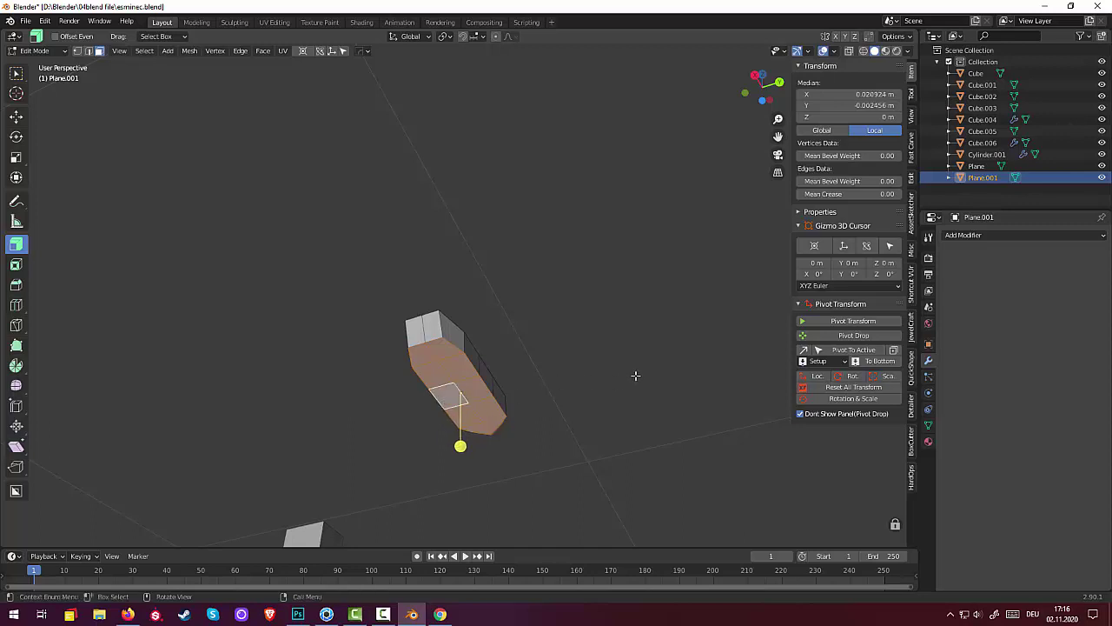
pyautogui.press('s')
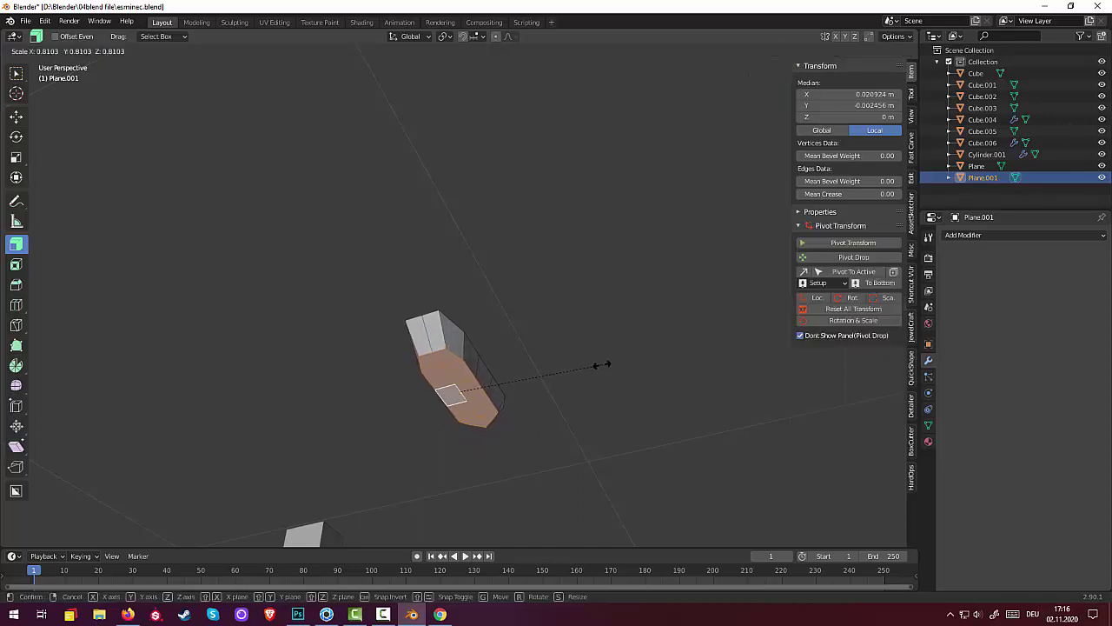
pyautogui.click(599, 365)
pyautogui.moveTo(579, 354); pyautogui.dragTo(500, 413, button='middle')
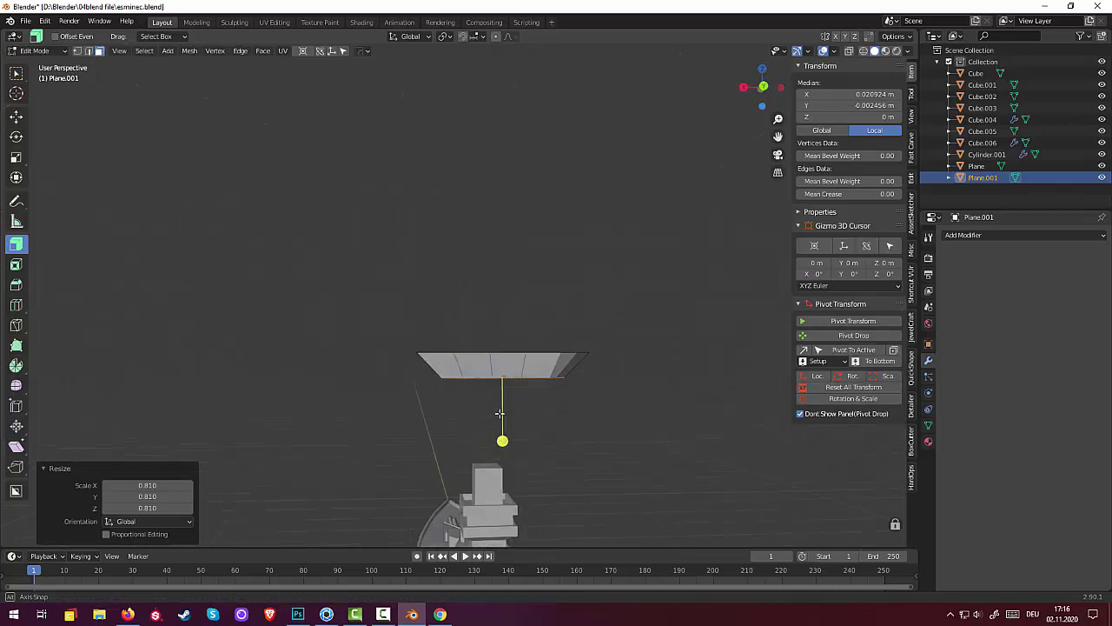
# Clear the selection and add one horizontal loop cut across the piece
pyautogui.hotkey('alt', 'a')
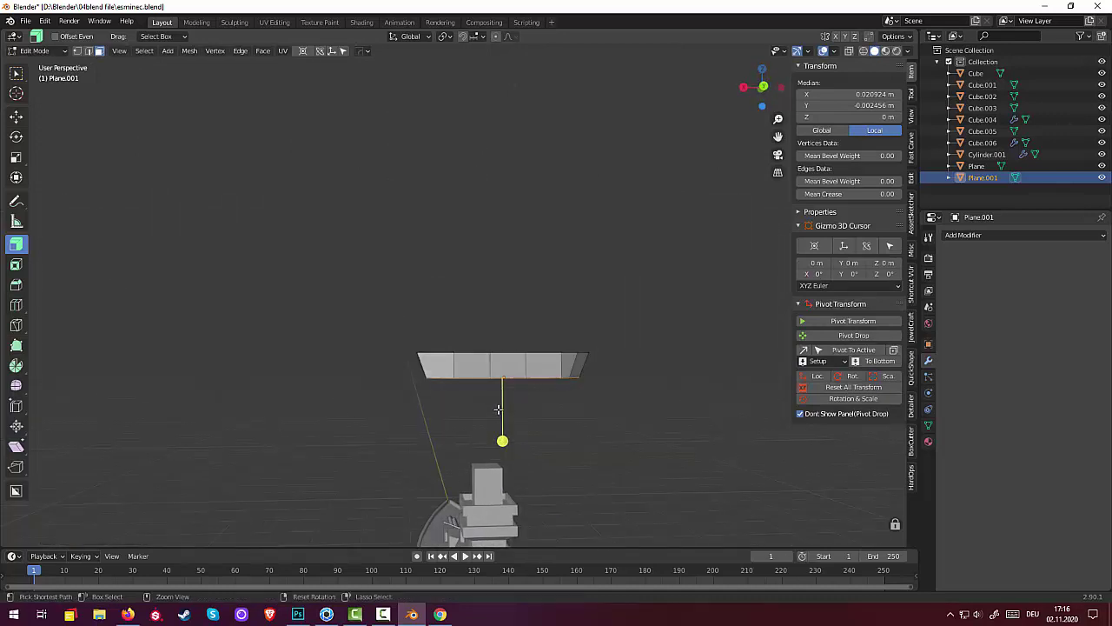
pyautogui.click(455, 363)
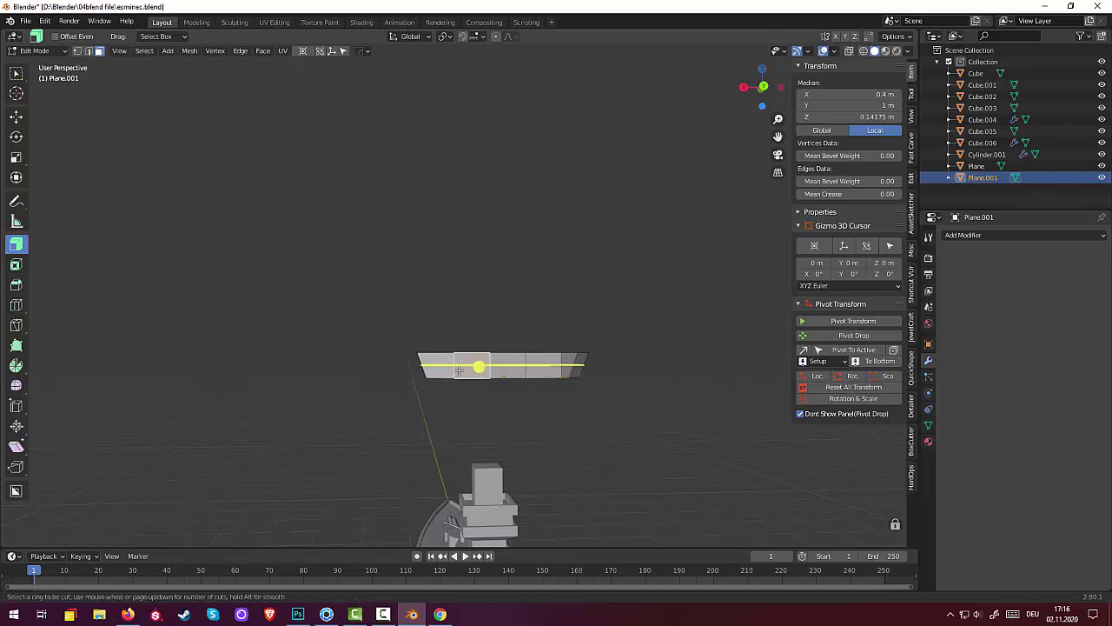
pyautogui.click(469, 367)
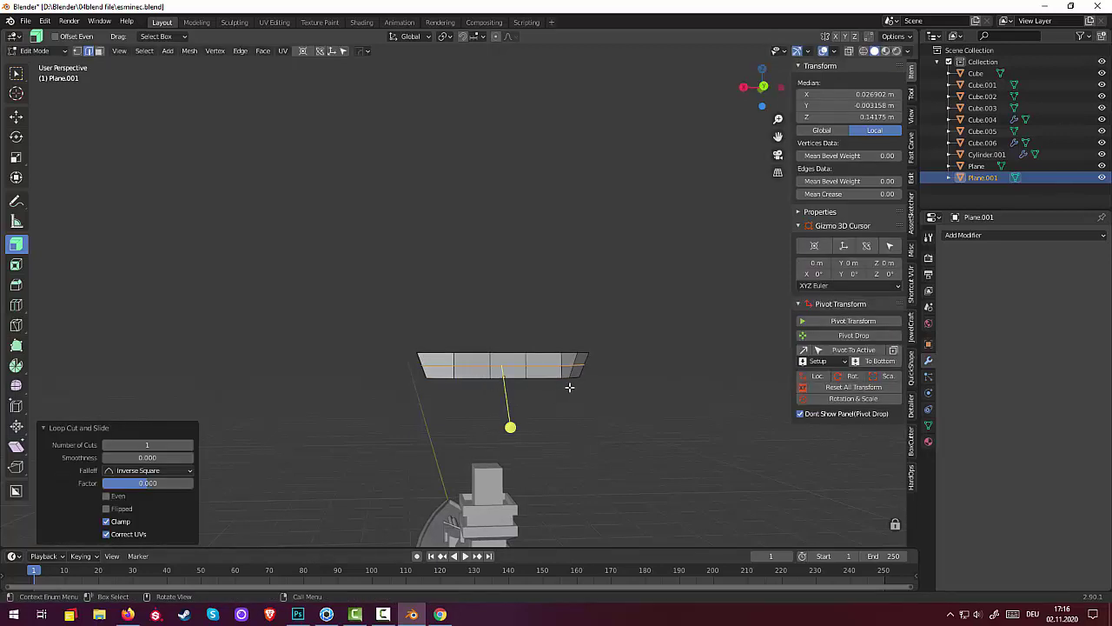
pyautogui.moveTo(569, 387); pyautogui.dragTo(618, 379, button='middle')
# Confirm the loop cut and select all the underside faces below it
pyautogui.click(445, 357)
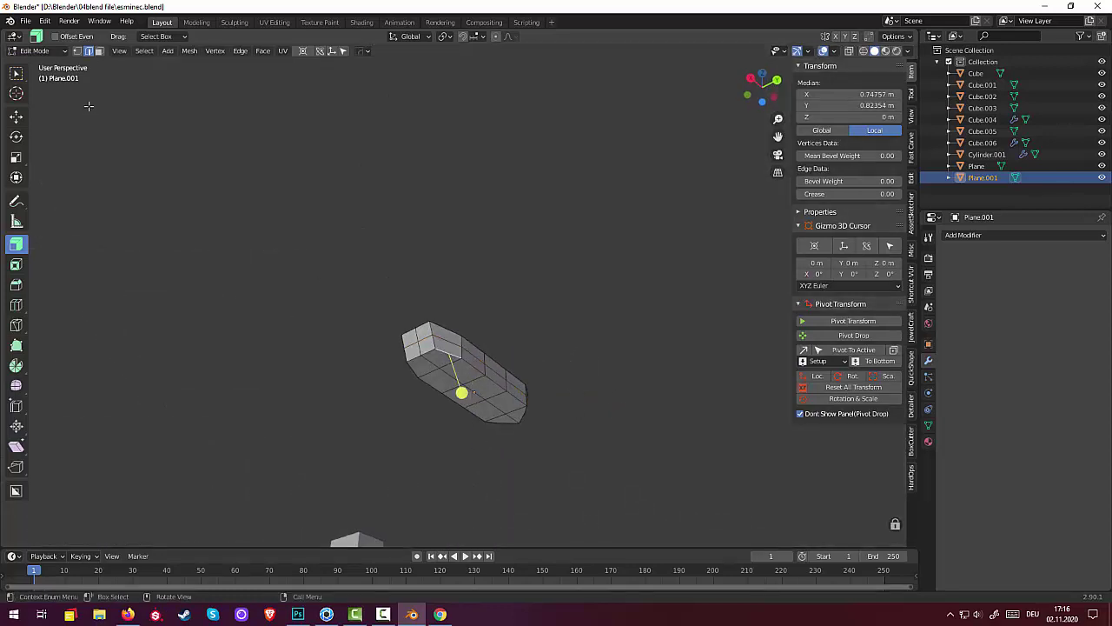
pyautogui.click(99, 51)
pyautogui.click(420, 365)
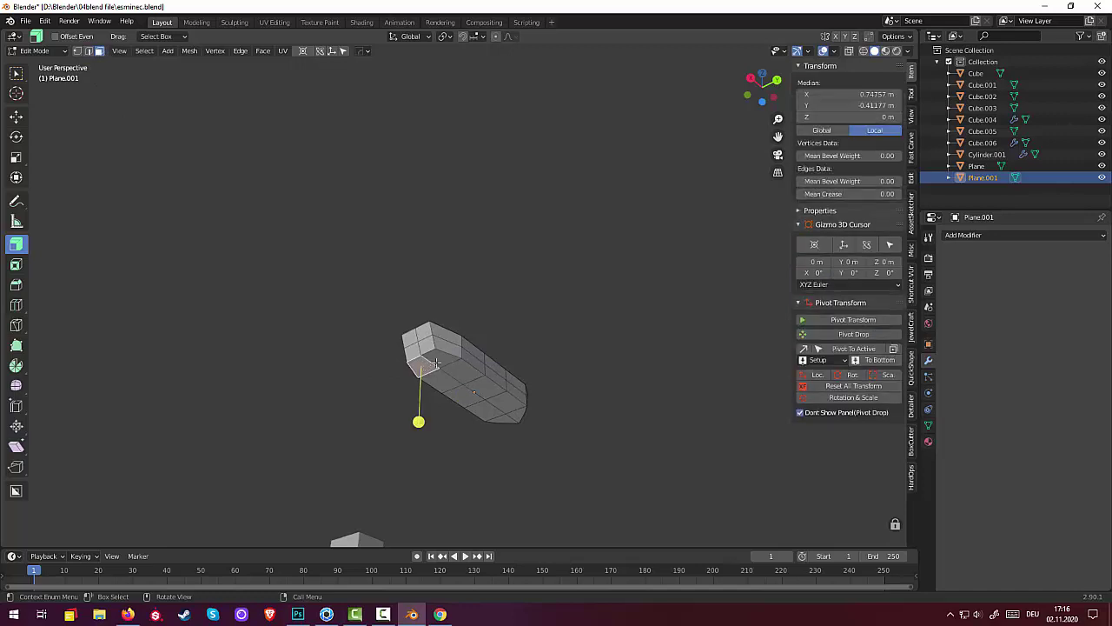
pyautogui.keyDown('shift'); pyautogui.click(435, 369); pyautogui.keyUp('shift')
pyautogui.keyDown('shift'); pyautogui.click(448, 376); pyautogui.keyUp('shift')
pyautogui.keyDown('shift'); pyautogui.click(463, 374); pyautogui.keyUp('shift')
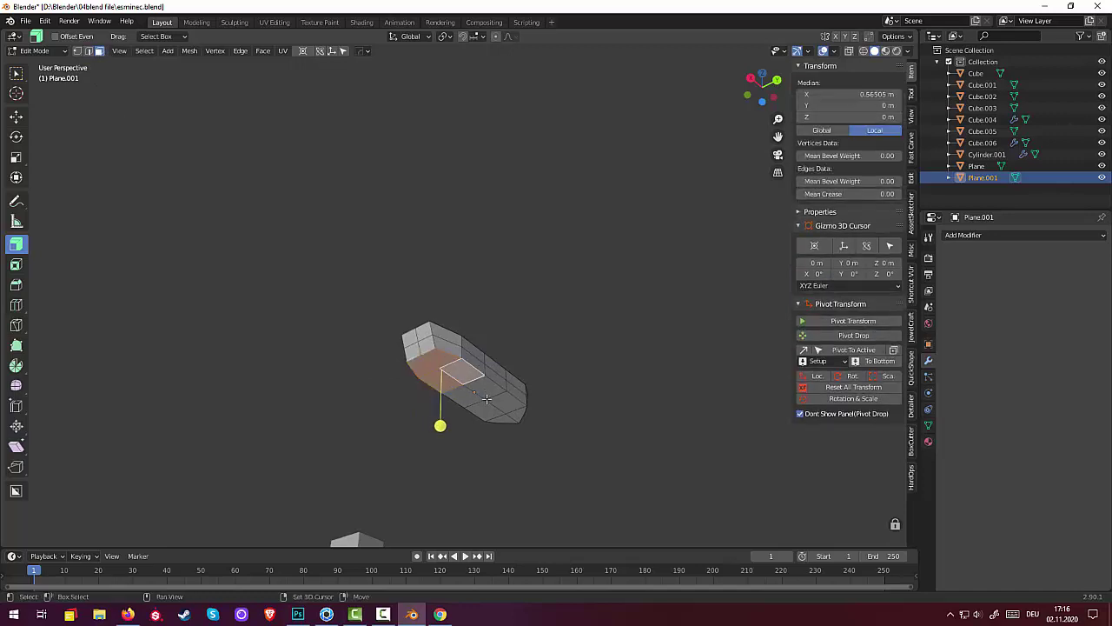
pyautogui.keyDown('shift'); pyautogui.click(487, 398); pyautogui.keyUp('shift')
pyautogui.keyDown('shift'); pyautogui.click(474, 407); pyautogui.keyUp('shift')
pyautogui.keyDown('shift'); pyautogui.click(501, 409); pyautogui.keyUp('shift')
pyautogui.keyDown('shift'); pyautogui.click(517, 419); pyautogui.keyUp('shift')
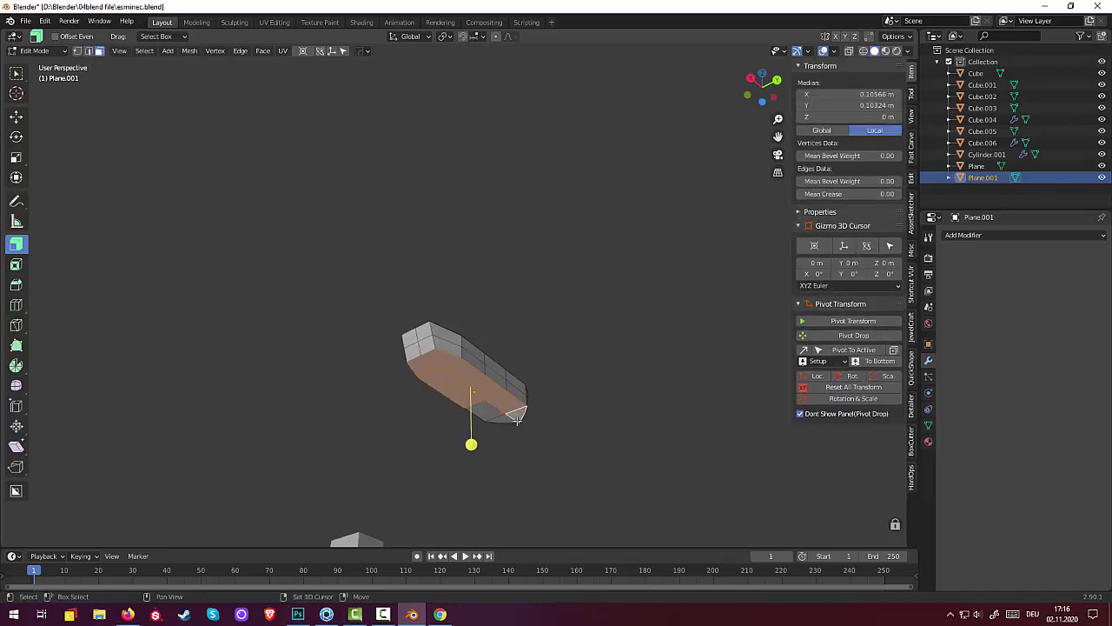
pyautogui.keyDown('shift'); pyautogui.click(489, 414); pyautogui.keyUp('shift')
pyautogui.keyDown('shift'); pyautogui.click(501, 421); pyautogui.keyUp('shift')
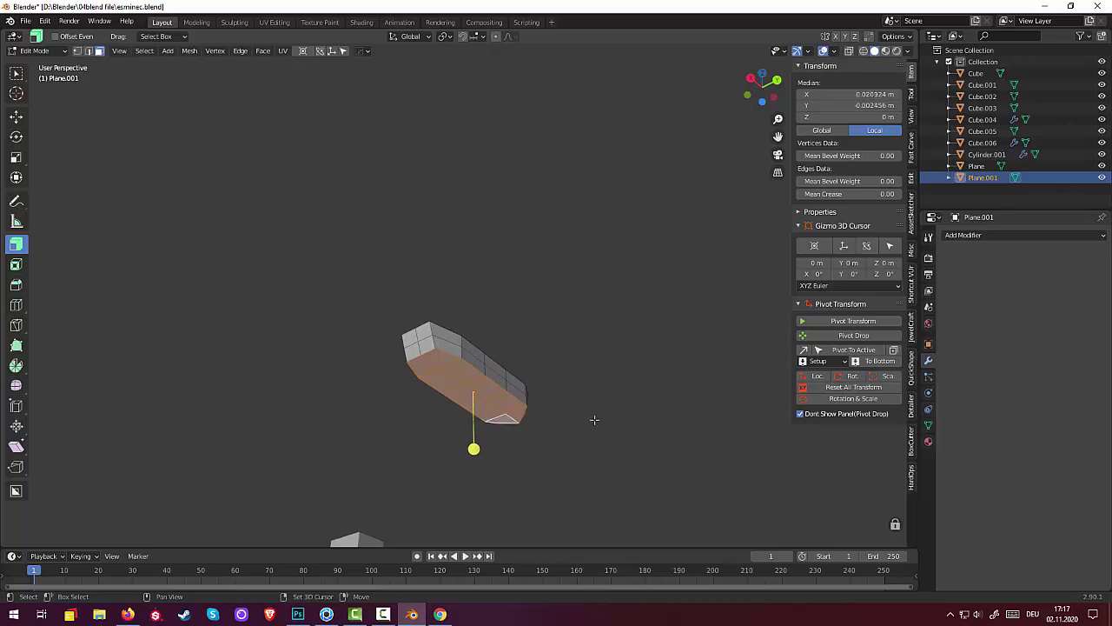
# Scale the selected underside faces to 0.846
pyautogui.press('s')
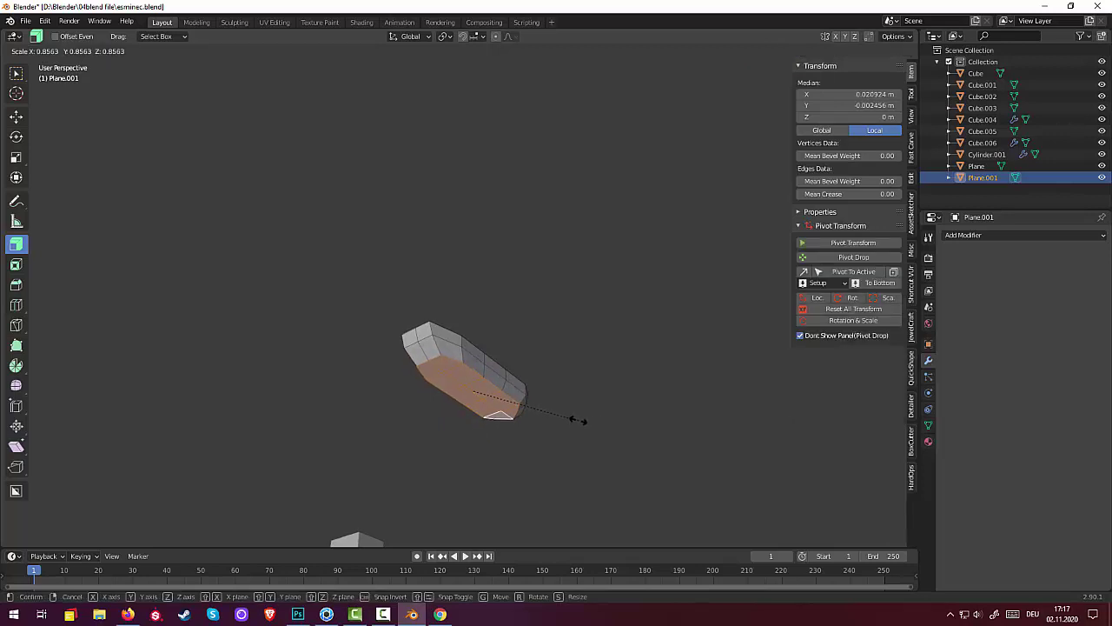
pyautogui.click(578, 417)
pyautogui.moveTo(585, 412)
pyautogui.mouseDown(button='middle')
pyautogui.moveTo(509, 427)
pyautogui.moveTo(602, 502)
pyautogui.moveTo(587, 383)
pyautogui.mouseUp(button='middle')
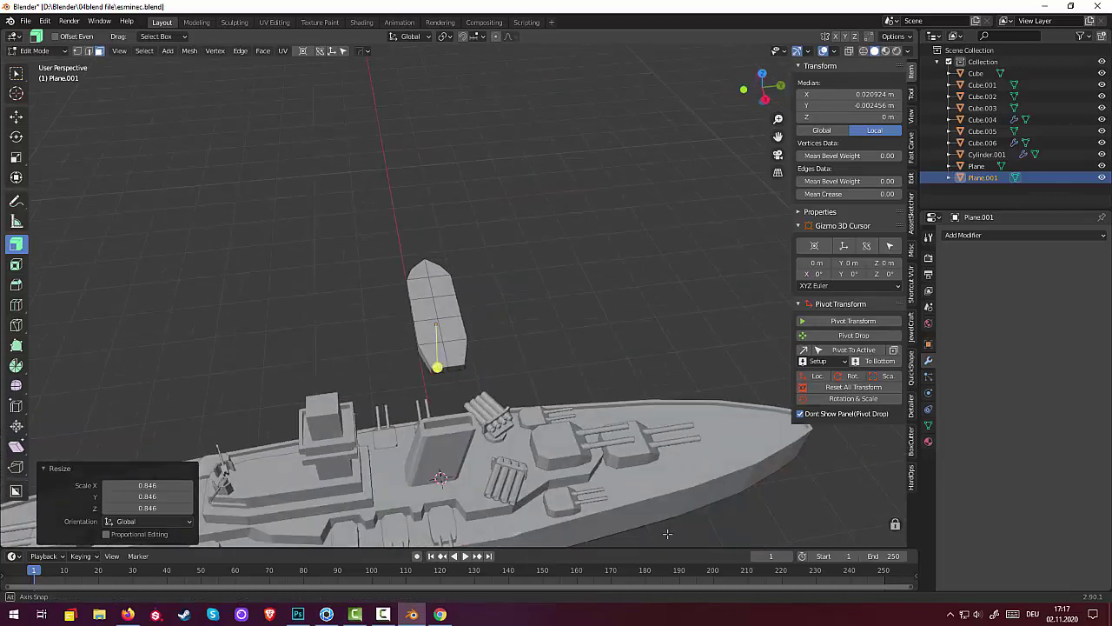
pyautogui.scroll(1, 588, 383)
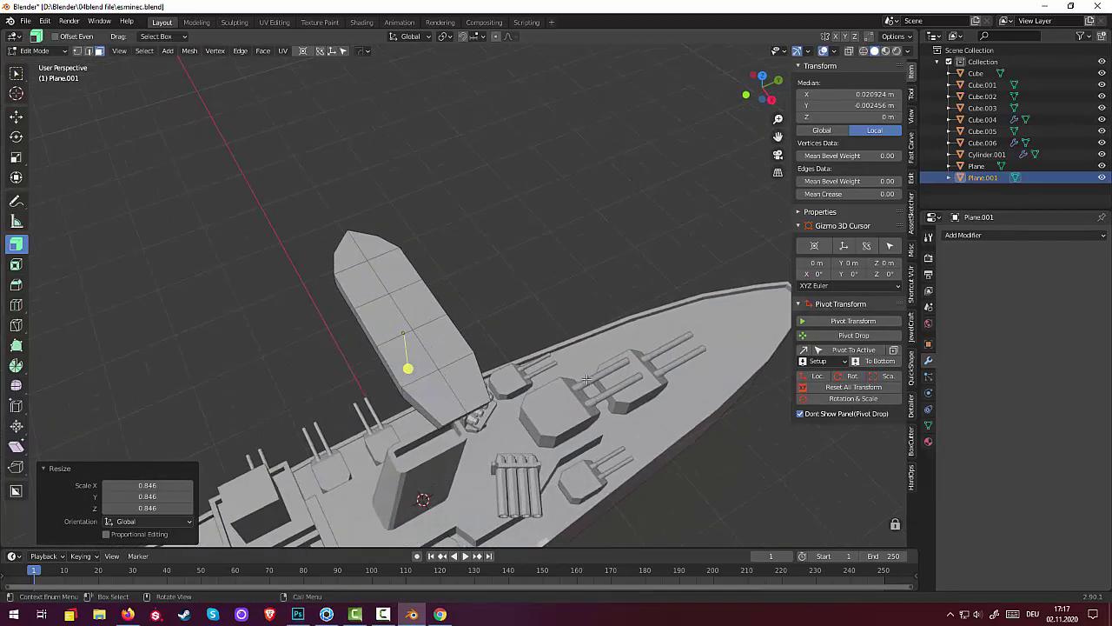
# Select the middle edge loop and widen it about 1.22 along Y
pyautogui.click(393, 339)
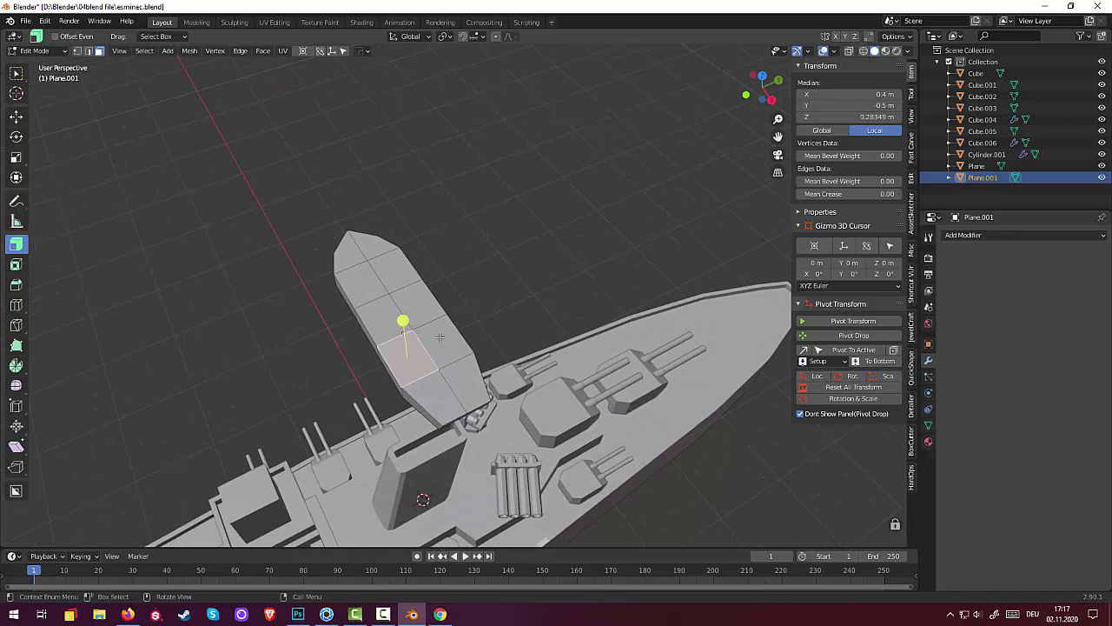
pyautogui.moveTo(393, 339); pyautogui.dragTo(413, 350, button='middle')
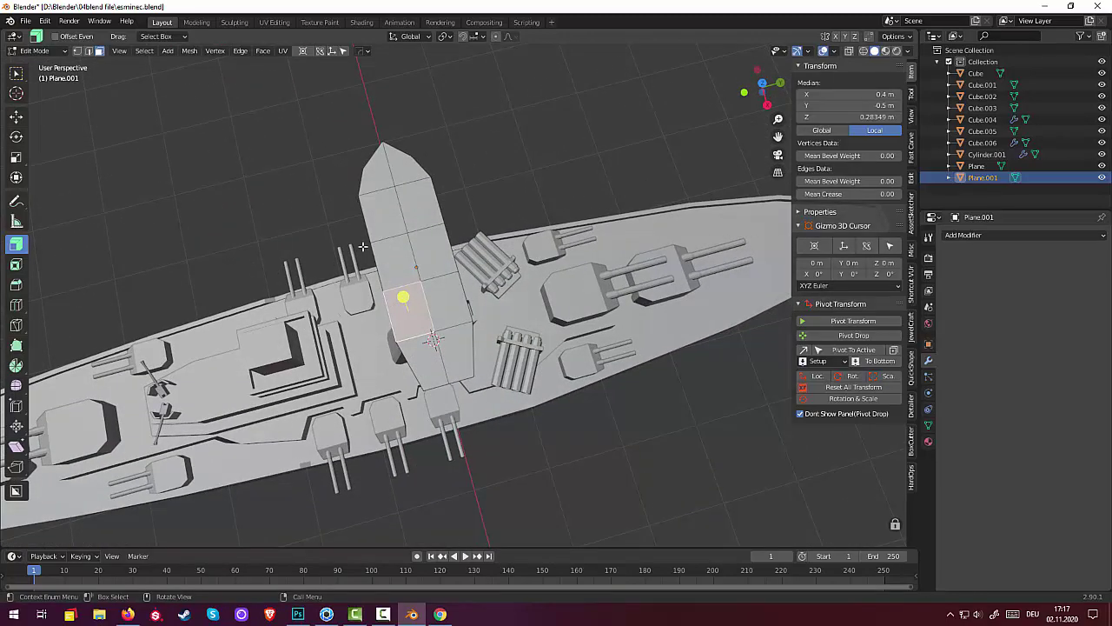
pyautogui.click(89, 53)
pyautogui.click(386, 236)
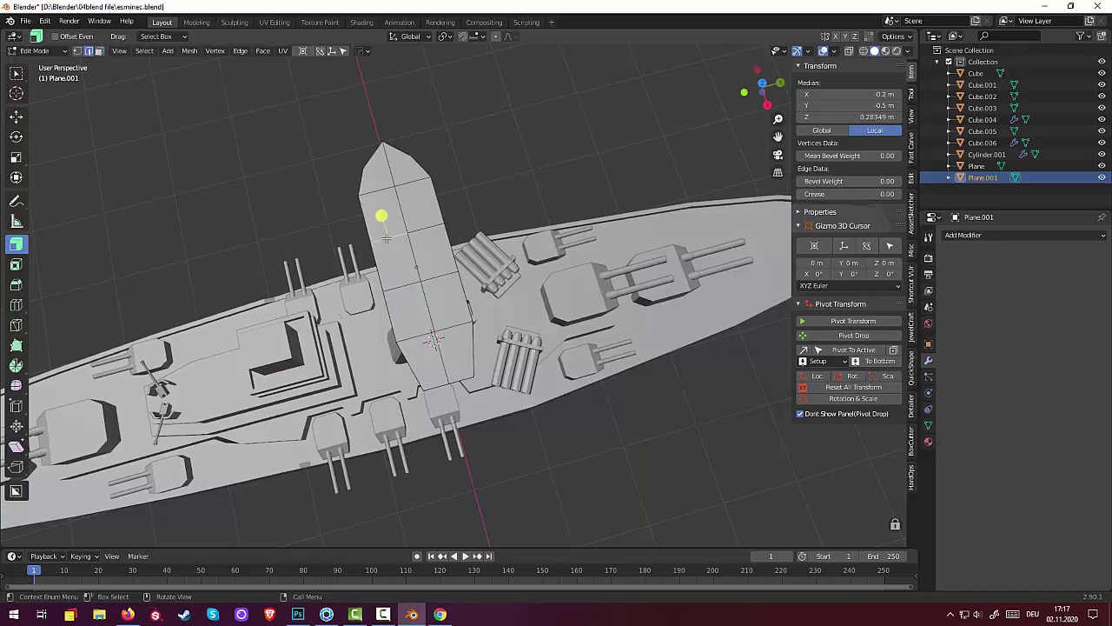
pyautogui.keyDown('alt'); pyautogui.click(386, 238); pyautogui.keyUp('alt')
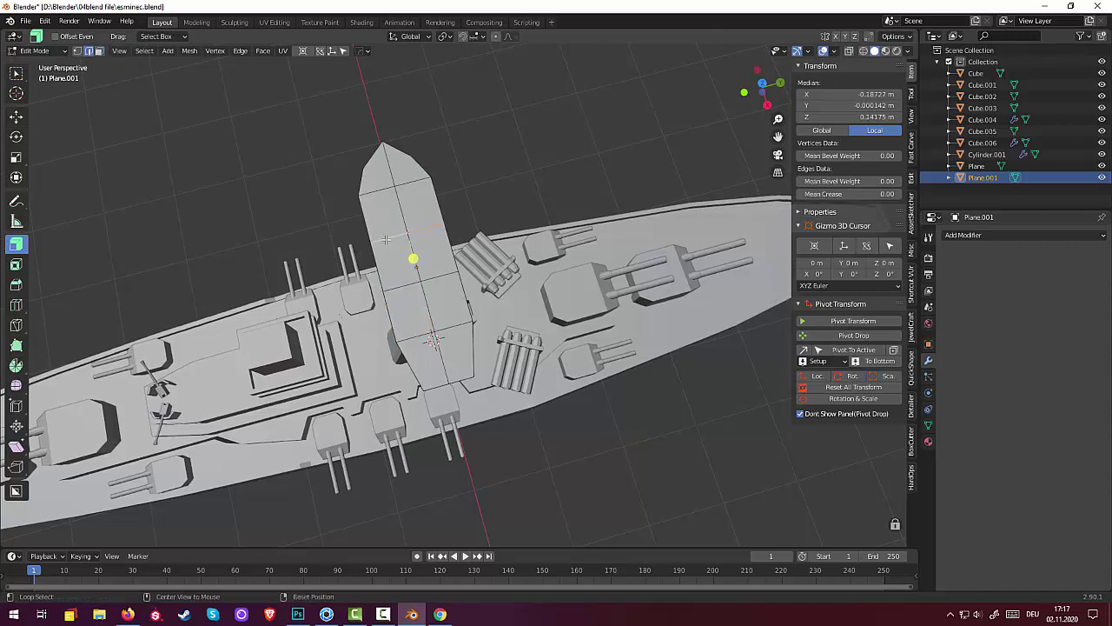
pyautogui.keyDown('alt'); pyautogui.click(407, 284); pyautogui.keyUp('alt')
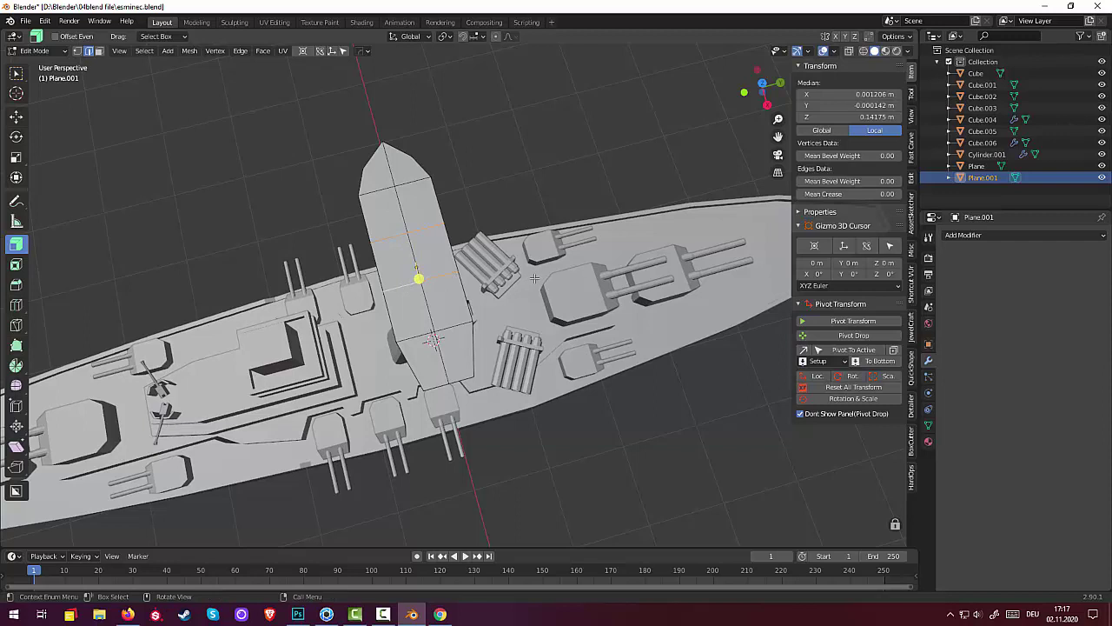
pyautogui.press('s')
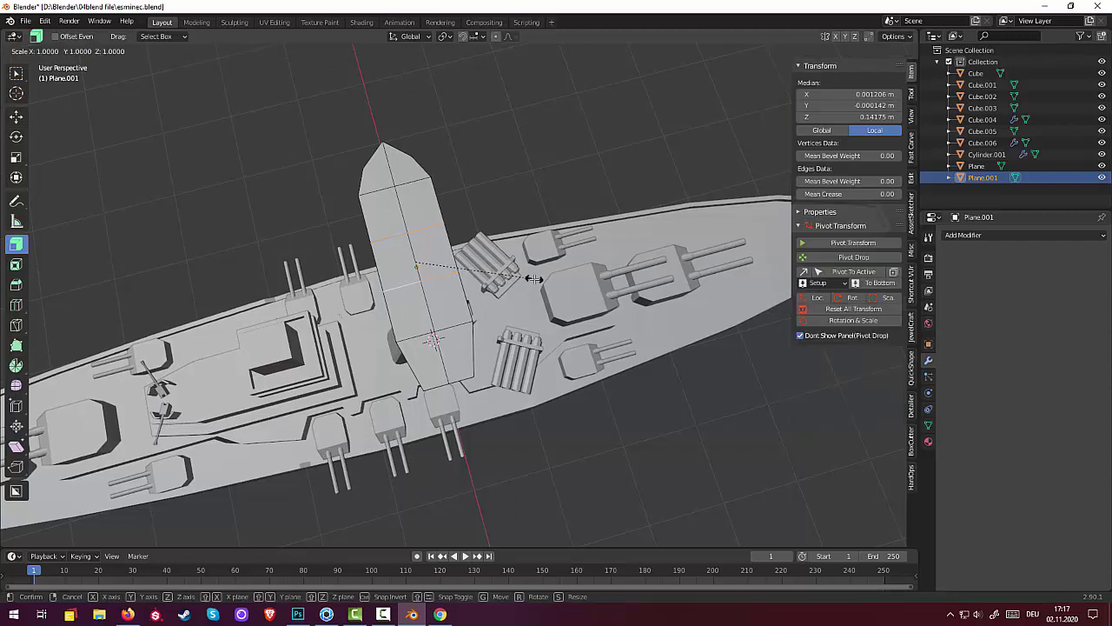
pyautogui.press('y')
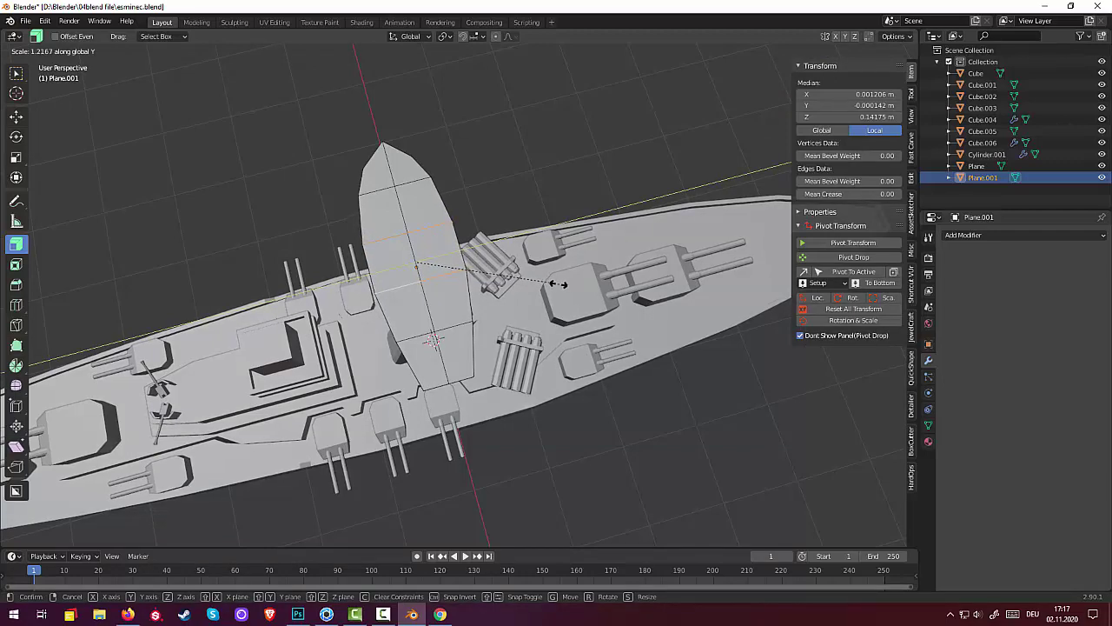
pyautogui.click(557, 284)
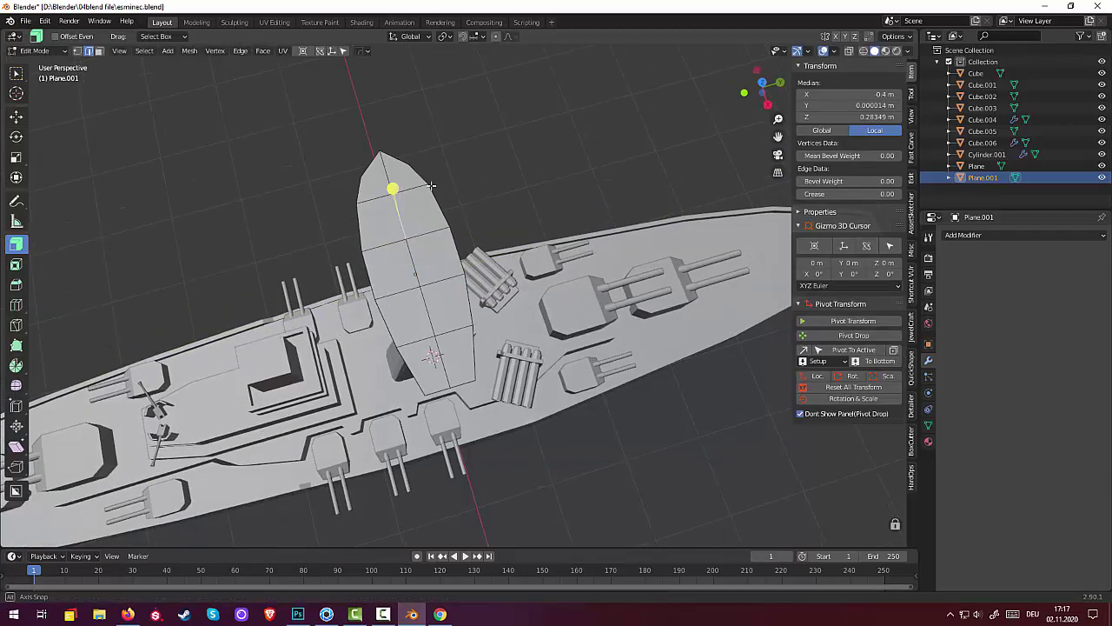
pyautogui.moveTo(486, 260)
pyautogui.mouseDown(button='middle')
pyautogui.moveTo(457, 137)
pyautogui.moveTo(478, 168)
pyautogui.mouseUp(button='middle')
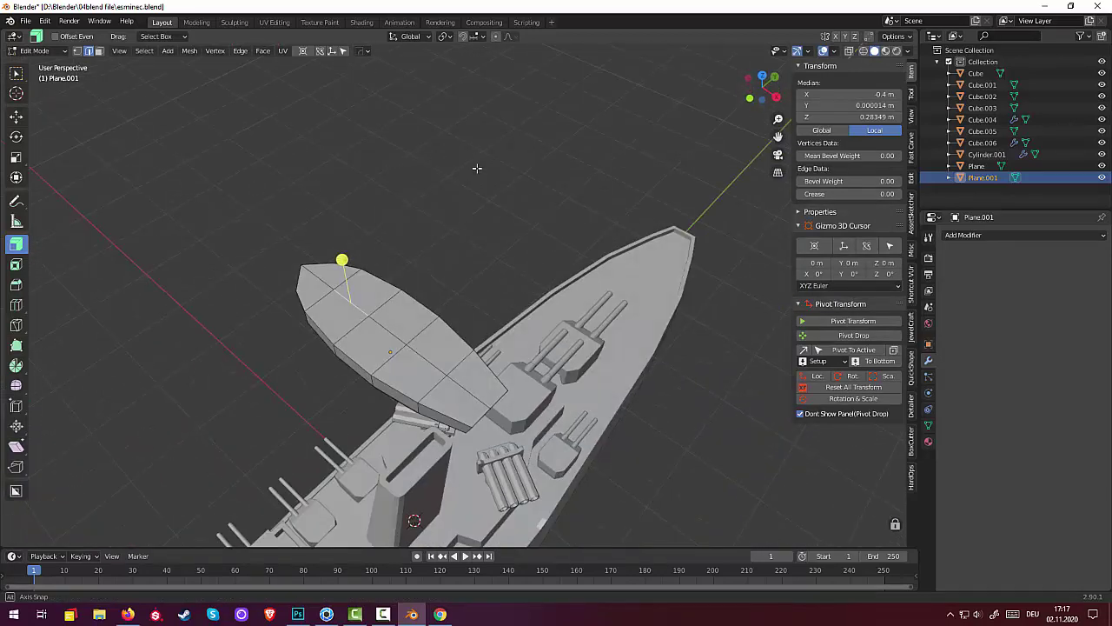
# Select the plane's top faces from the pointed tip to the lower end
pyautogui.click(321, 285)
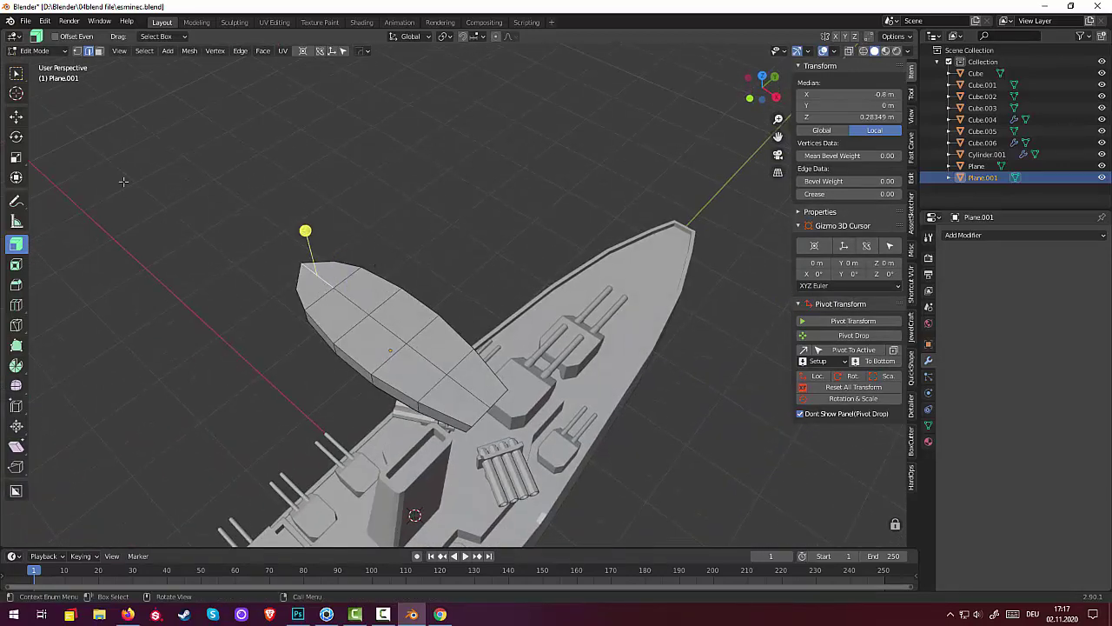
pyautogui.click(99, 51)
pyautogui.click(318, 285)
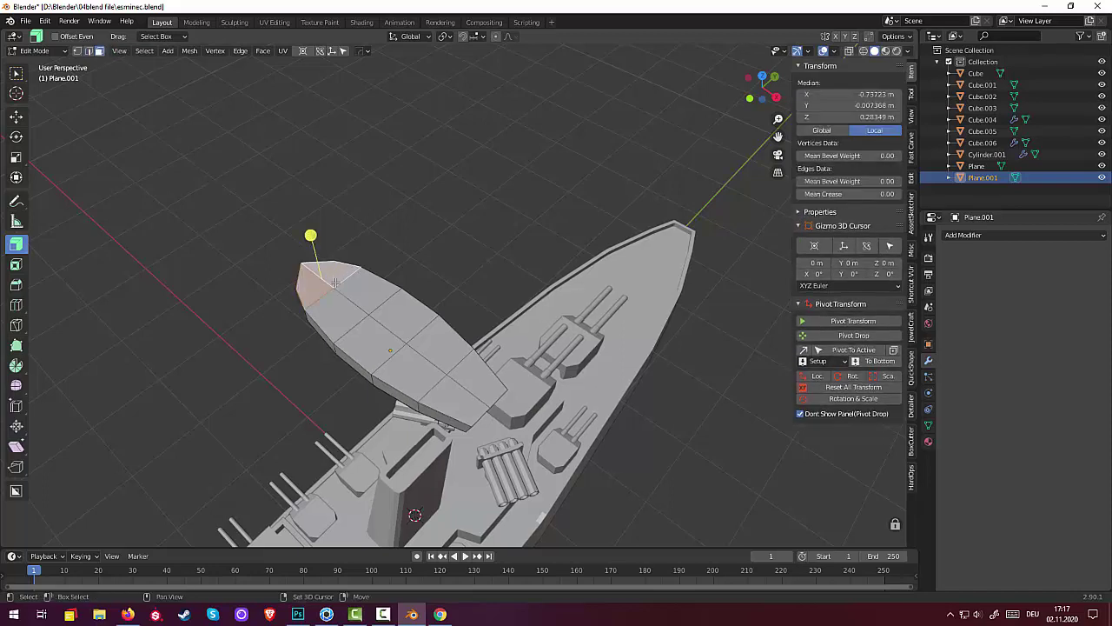
pyautogui.keyDown('shift'); pyautogui.click(351, 296); pyautogui.keyUp('shift')
pyautogui.keyDown('shift'); pyautogui.click(365, 337); pyautogui.keyUp('shift')
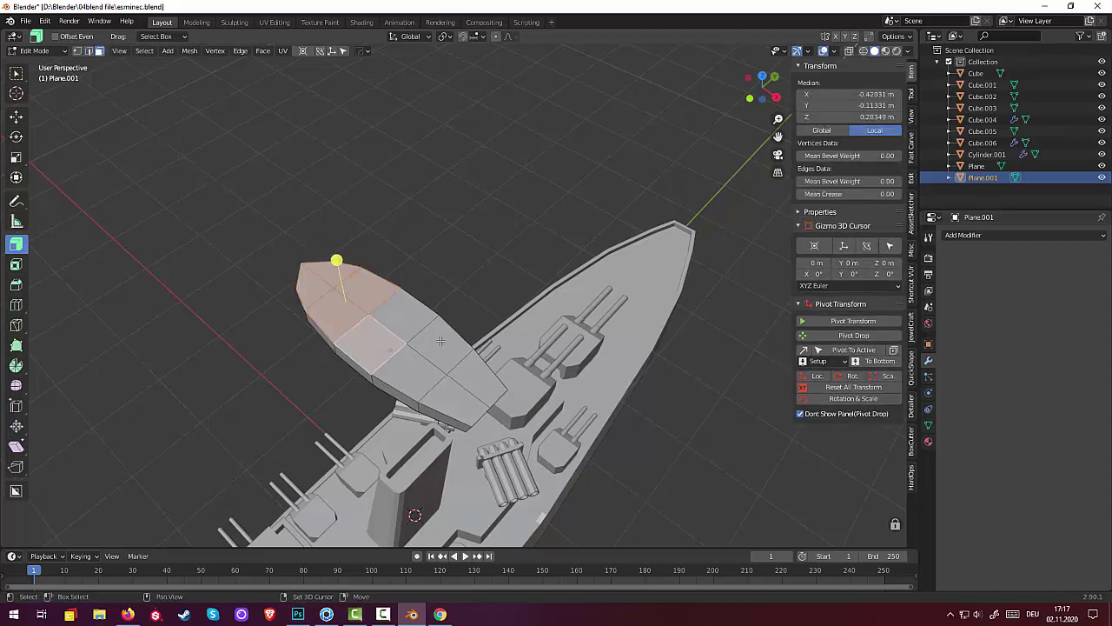
pyautogui.keyDown('shift'); pyautogui.click(404, 307); pyautogui.keyUp('shift')
pyautogui.keyDown('shift'); pyautogui.click(416, 380); pyautogui.keyUp('shift')
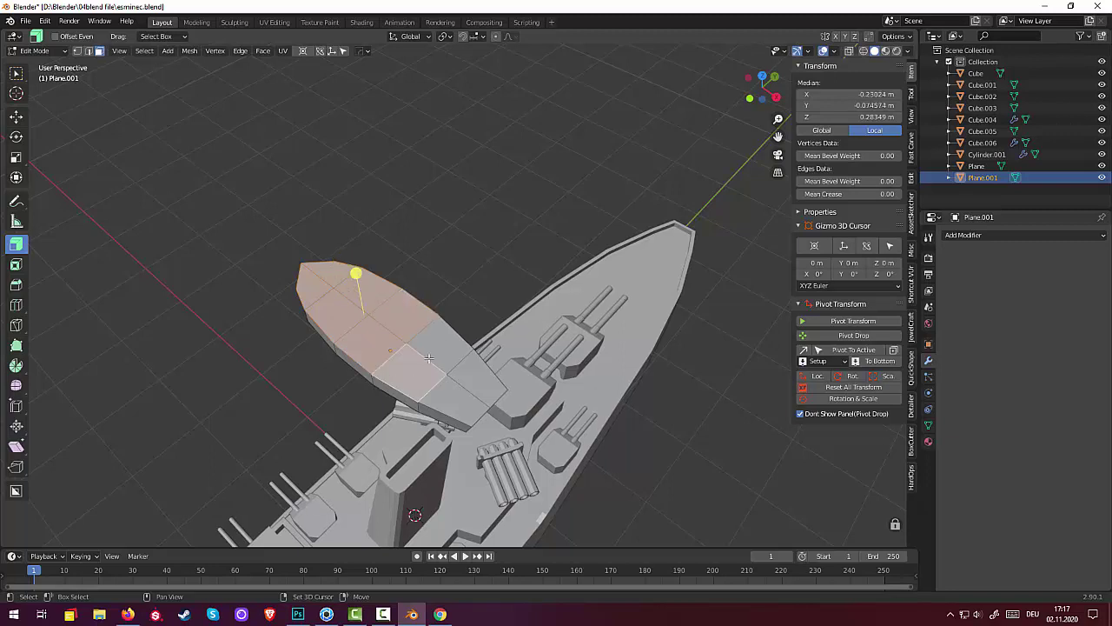
pyautogui.keyDown('shift'); pyautogui.click(439, 350); pyautogui.keyUp('shift')
pyautogui.keyDown('shift'); pyautogui.click(478, 385); pyautogui.keyUp('shift')
pyautogui.keyDown('shift'); pyautogui.click(461, 401); pyautogui.keyUp('shift')
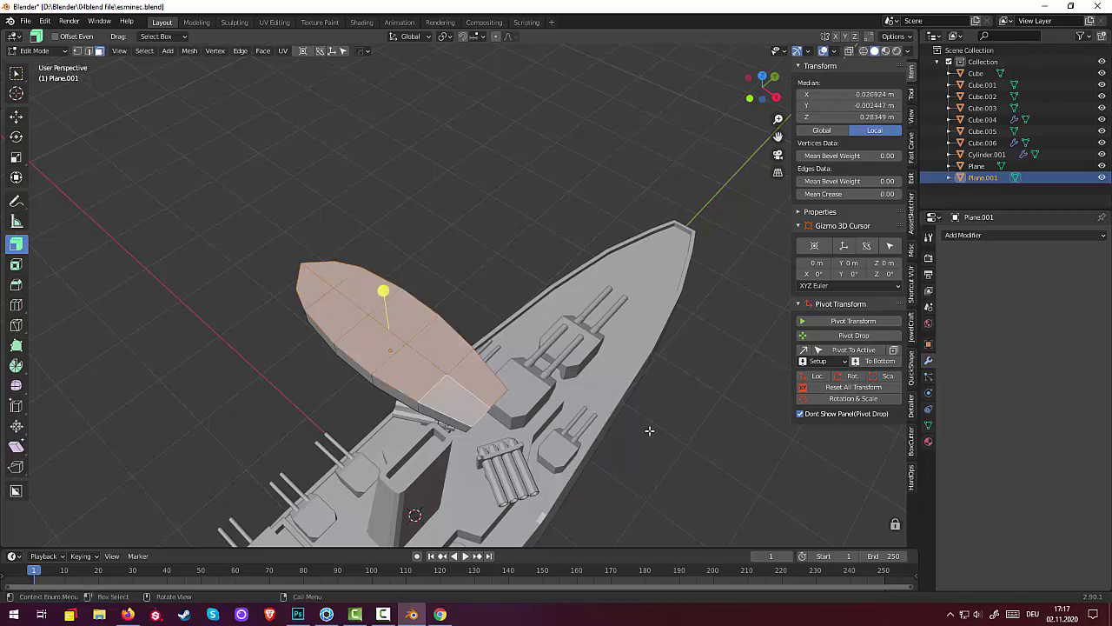
# Inset the selected top faces and clear the selection
pyautogui.press('i')
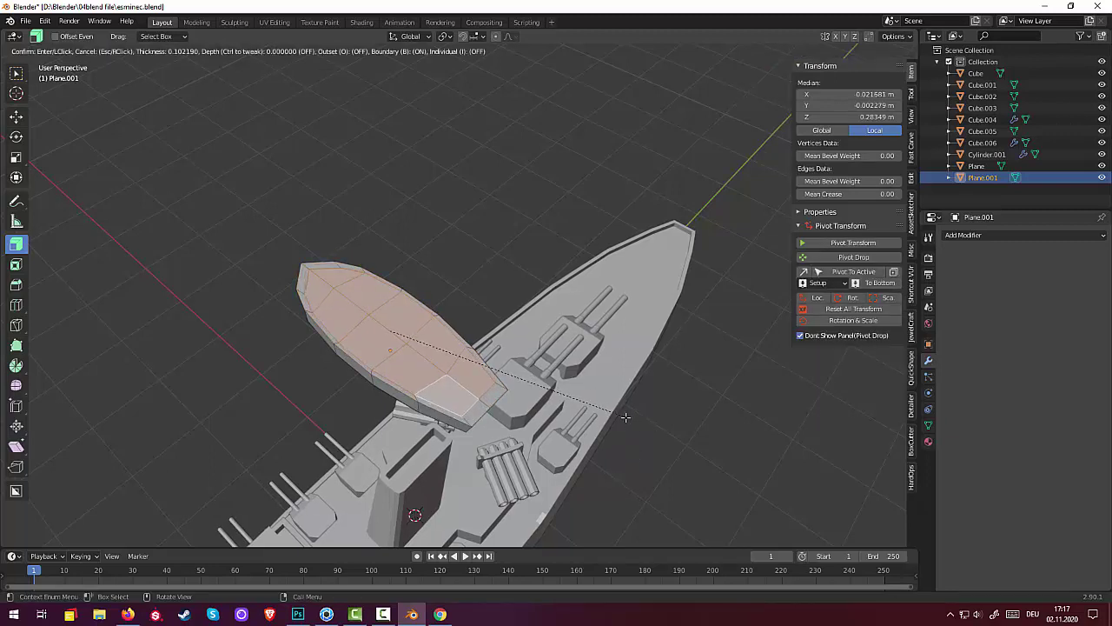
pyautogui.click(639, 426)
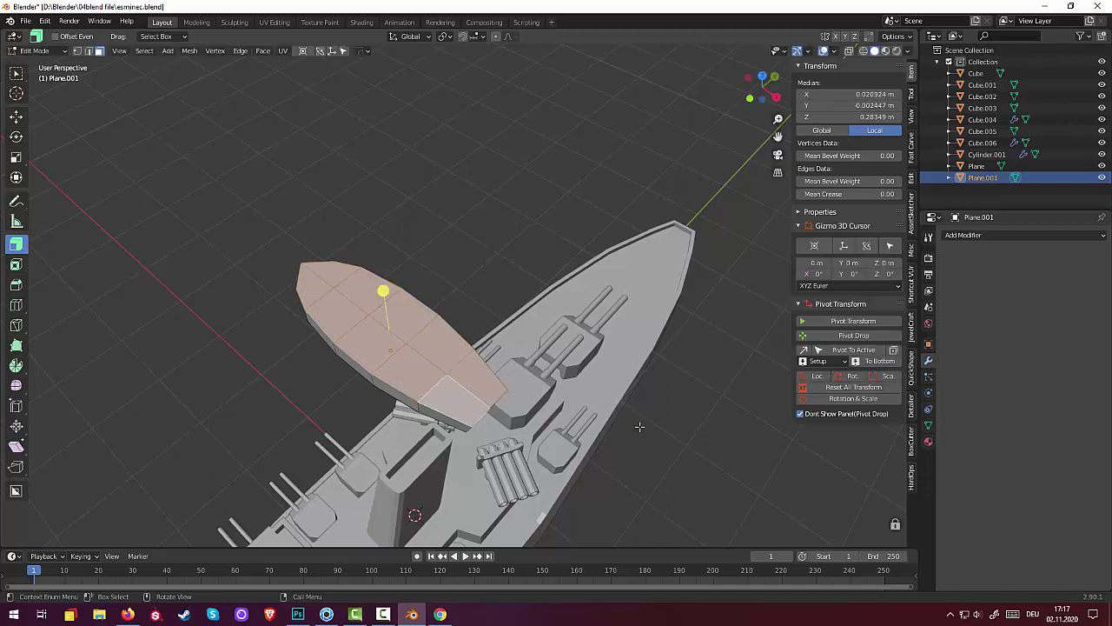
pyautogui.click(640, 433)
# In Object Mode, reset the plane's location and scale
pyautogui.click(43, 52)
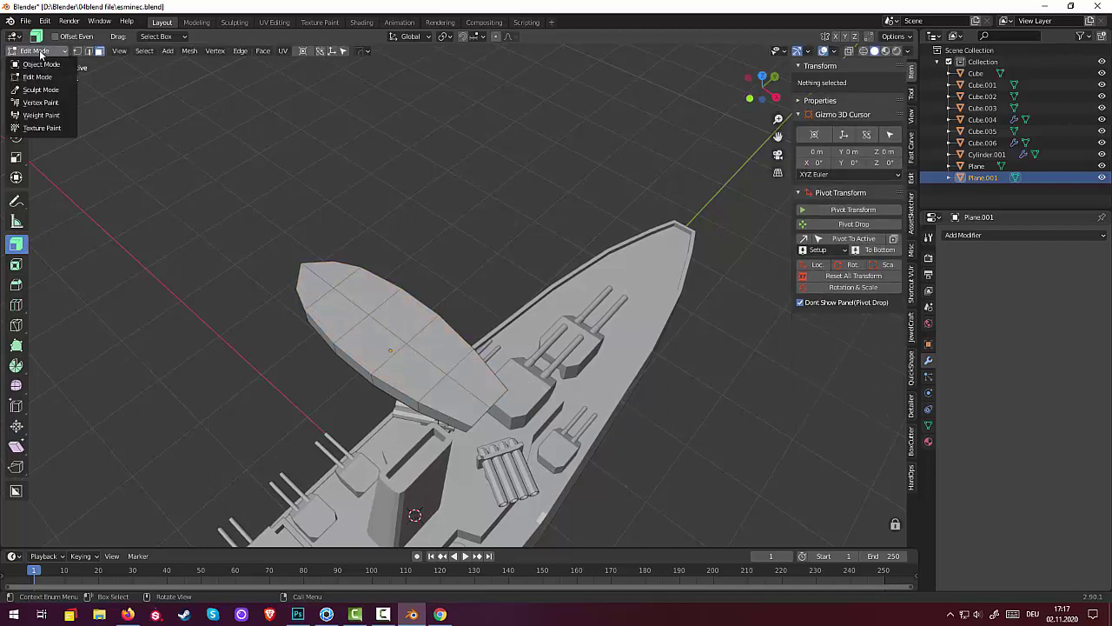
pyautogui.click(39, 64)
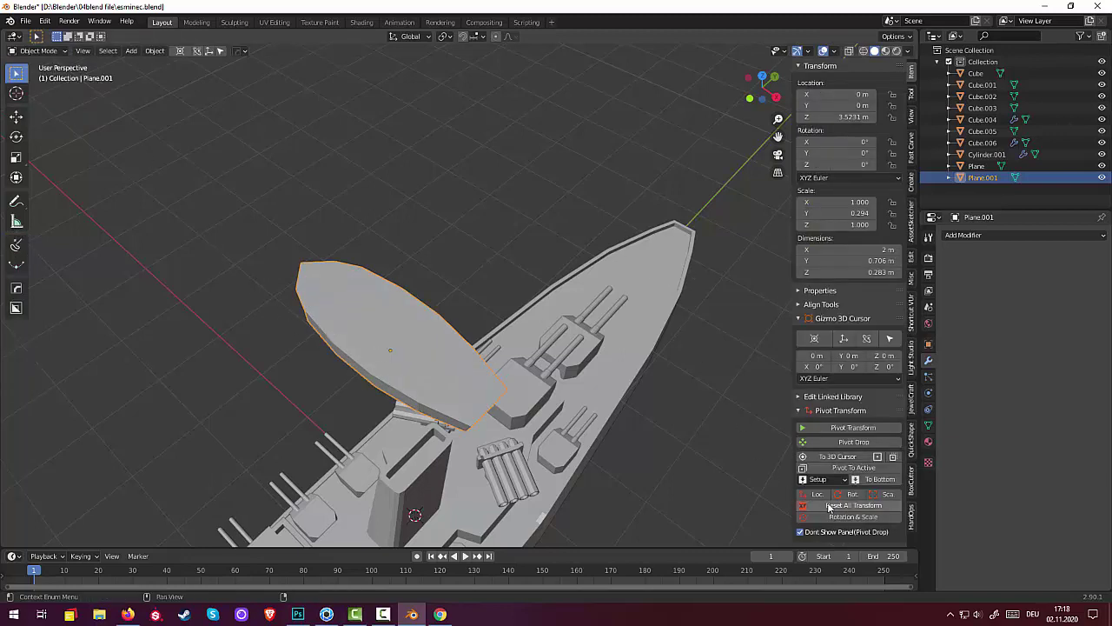
pyautogui.click(854, 505)
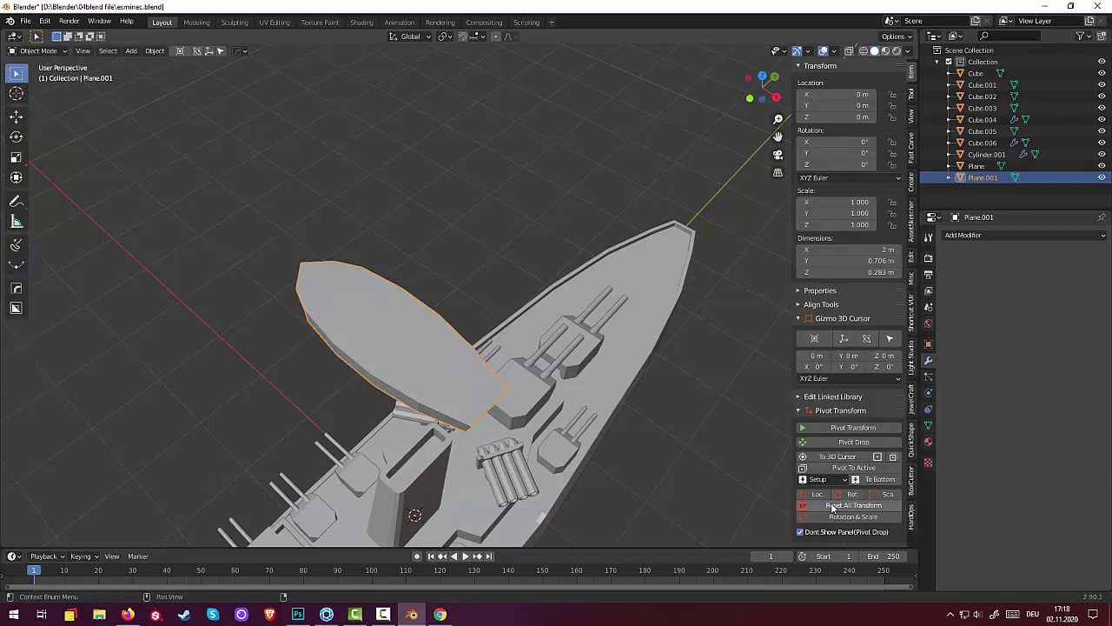
# Set the plane's origin to its geometry and return to Edit Mode
pyautogui.click(155, 50)
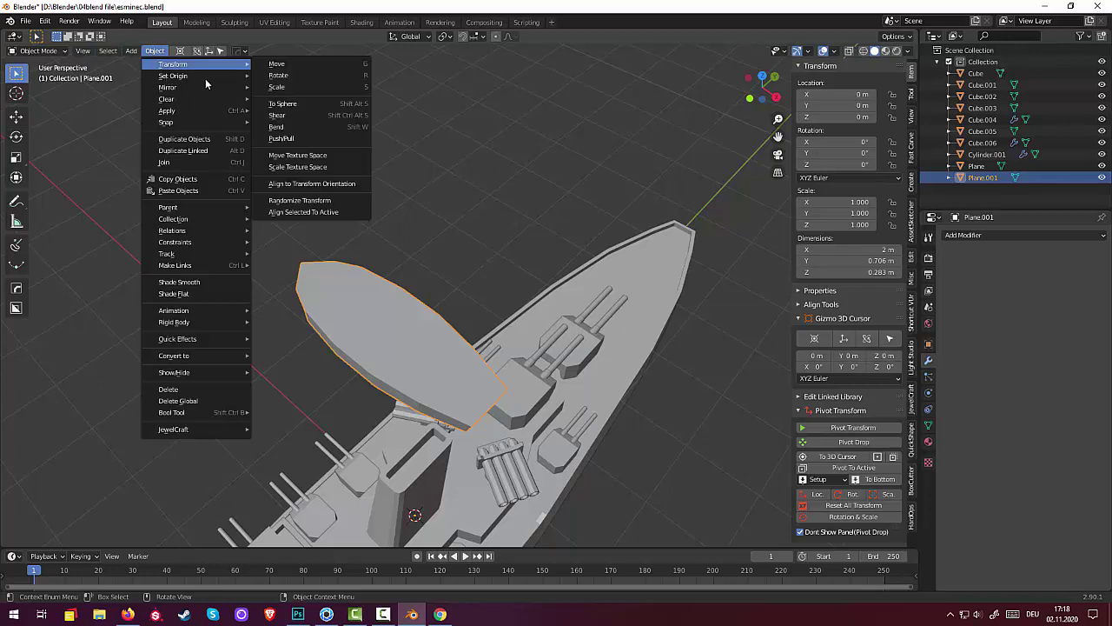
pyautogui.moveTo(173, 76)
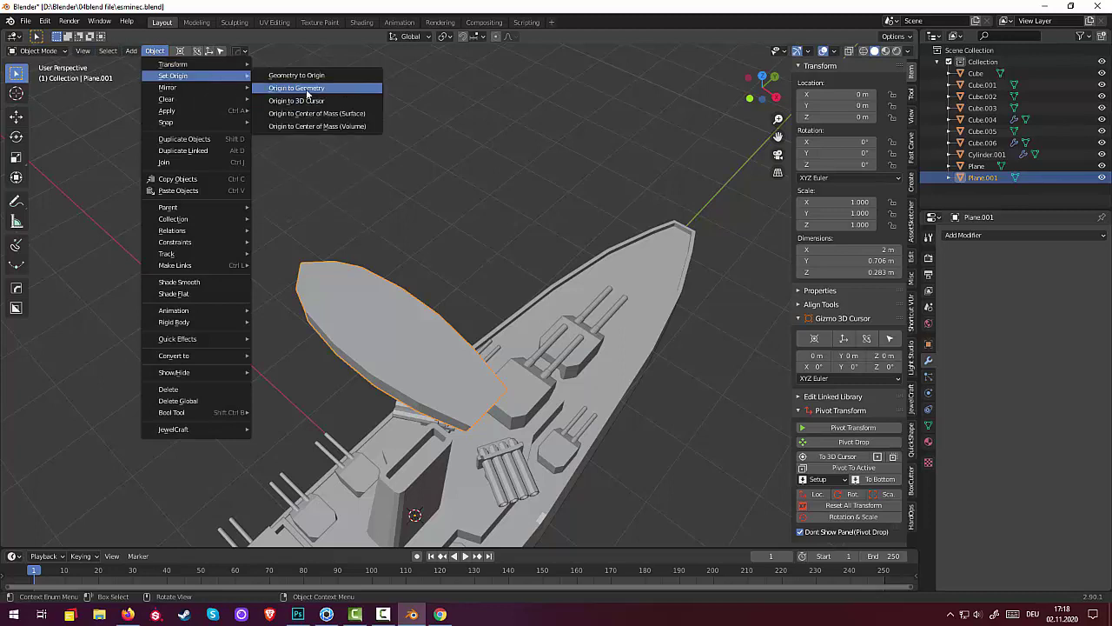
pyautogui.click(307, 90)
pyautogui.click(38, 50)
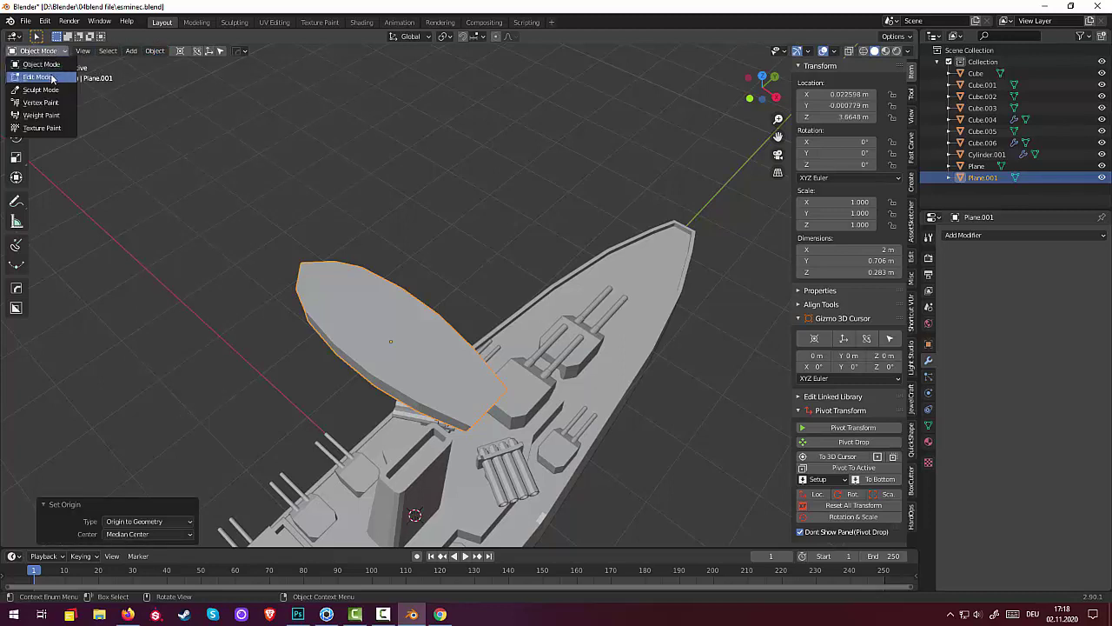
pyautogui.click(30, 72)
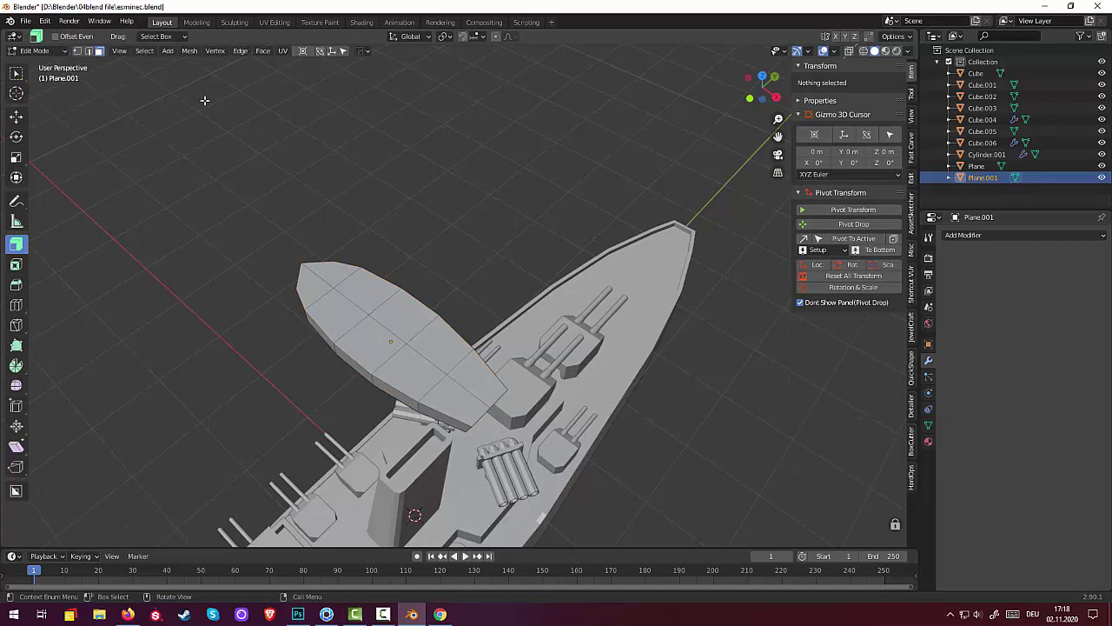
# Select all the hull's top faces and inset them by 0.04861 m
pyautogui.click(332, 277)
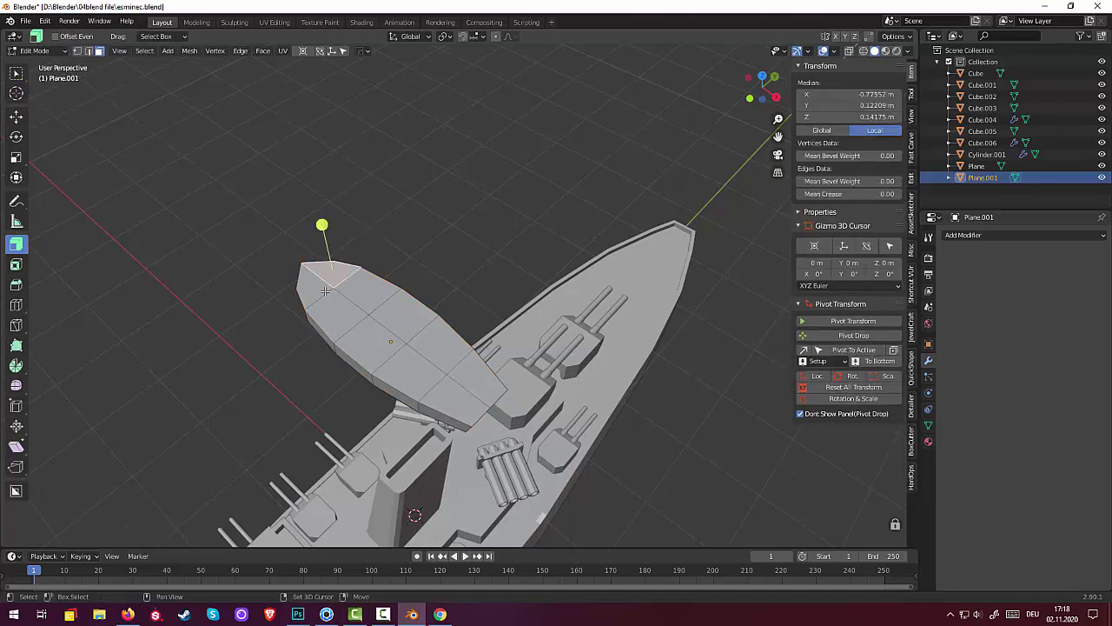
pyautogui.keyDown('shift'); pyautogui.click(407, 318); pyautogui.keyUp('shift')
pyautogui.keyDown('shift'); pyautogui.click(426, 335); pyautogui.keyUp('shift')
pyautogui.keyDown('shift'); pyautogui.click(461, 365); pyautogui.keyUp('shift')
pyautogui.keyDown('shift'); pyautogui.click(434, 386); pyautogui.keyUp('shift')
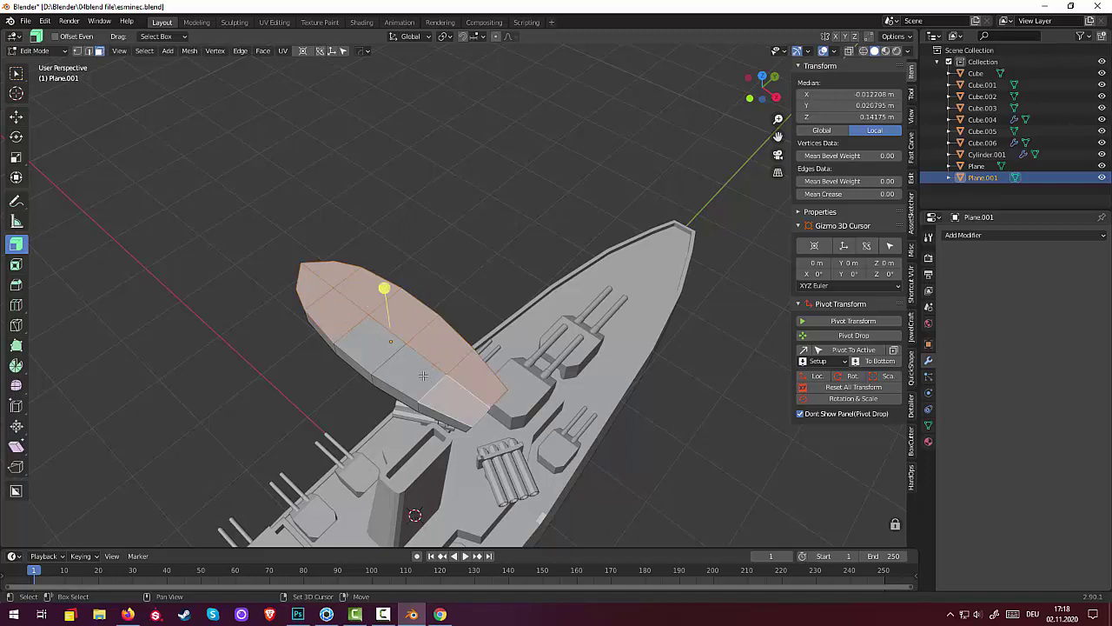
pyautogui.keyDown('shift'); pyautogui.click(423, 375); pyautogui.keyUp('shift')
pyautogui.keyDown('shift'); pyautogui.click(363, 343); pyautogui.keyUp('shift')
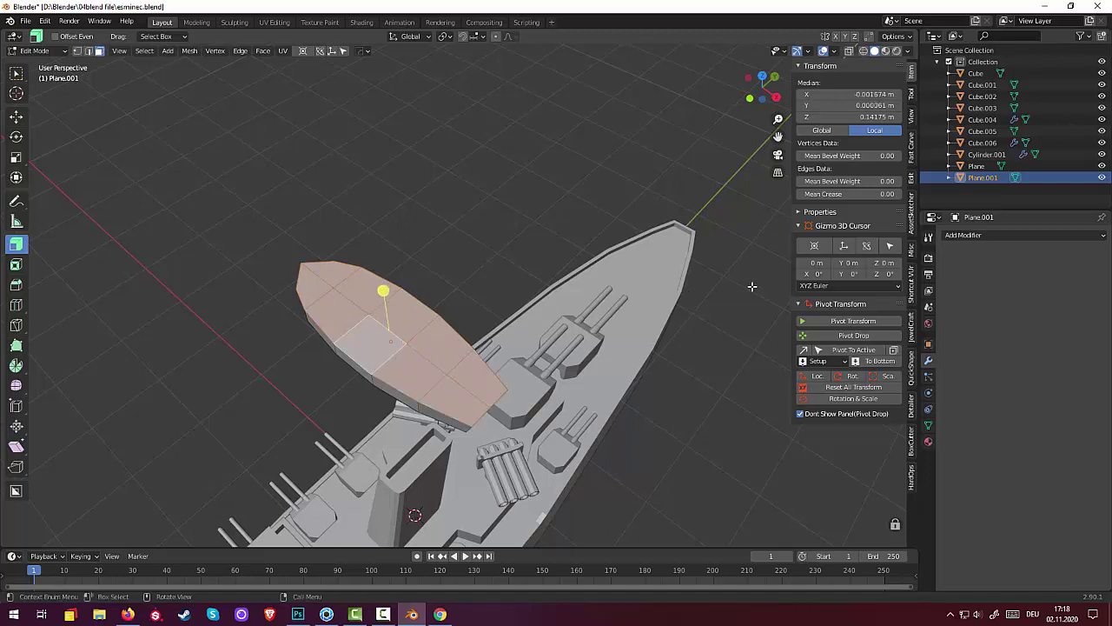
pyautogui.press('i')
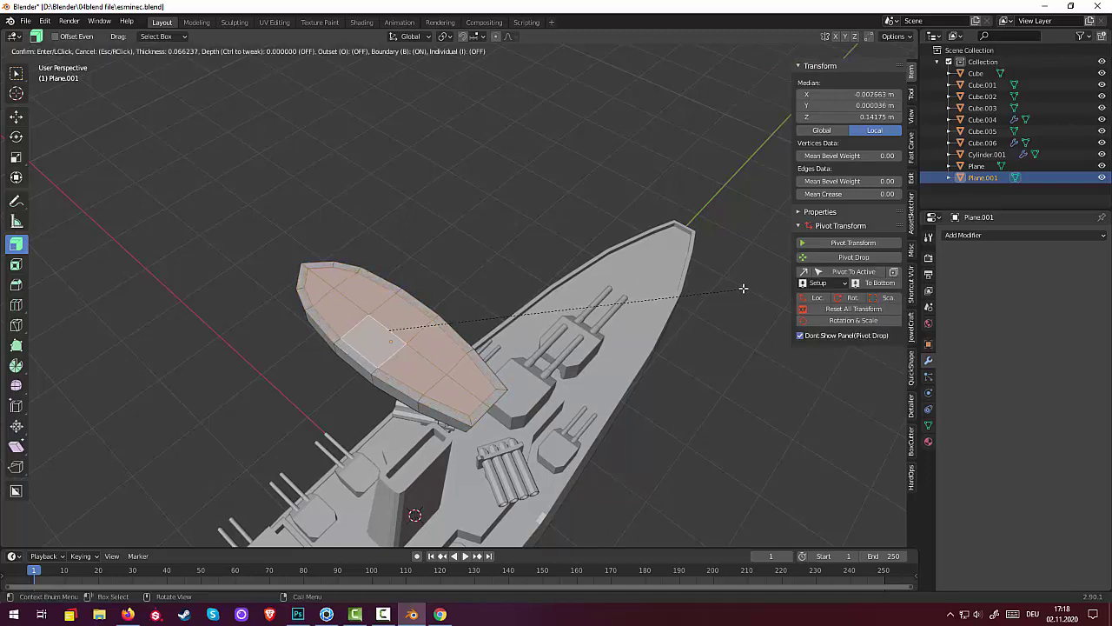
pyautogui.click(744, 286)
# Sink the inset faces 0.205 m and scale the inner floor to 0.881
pyautogui.moveTo(744, 287); pyautogui.dragTo(727, 193, button='middle')
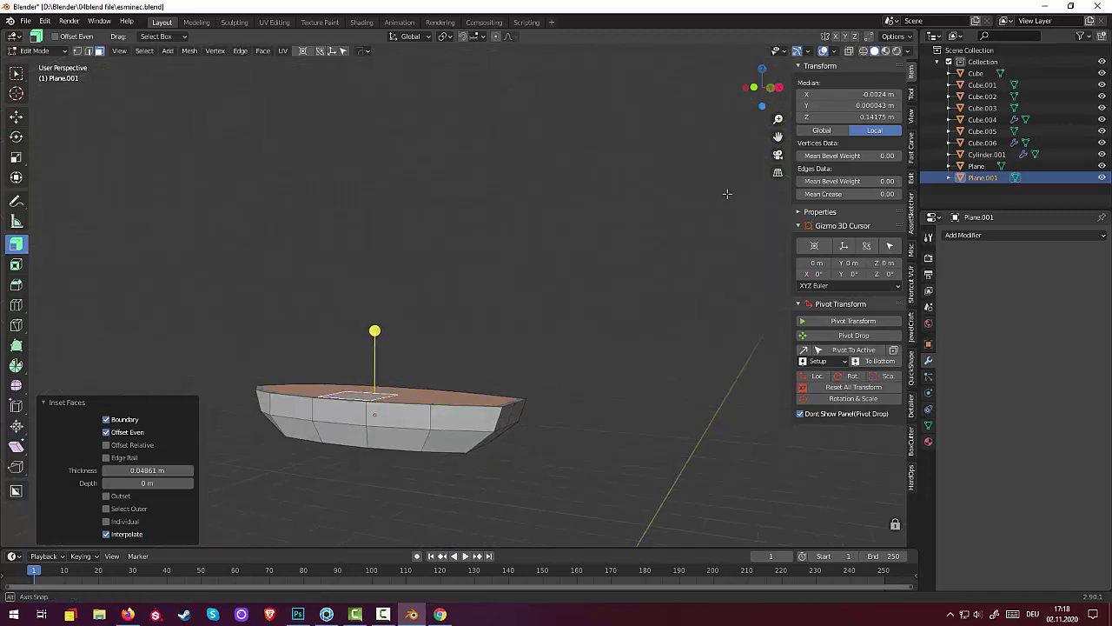
pyautogui.click(377, 338)
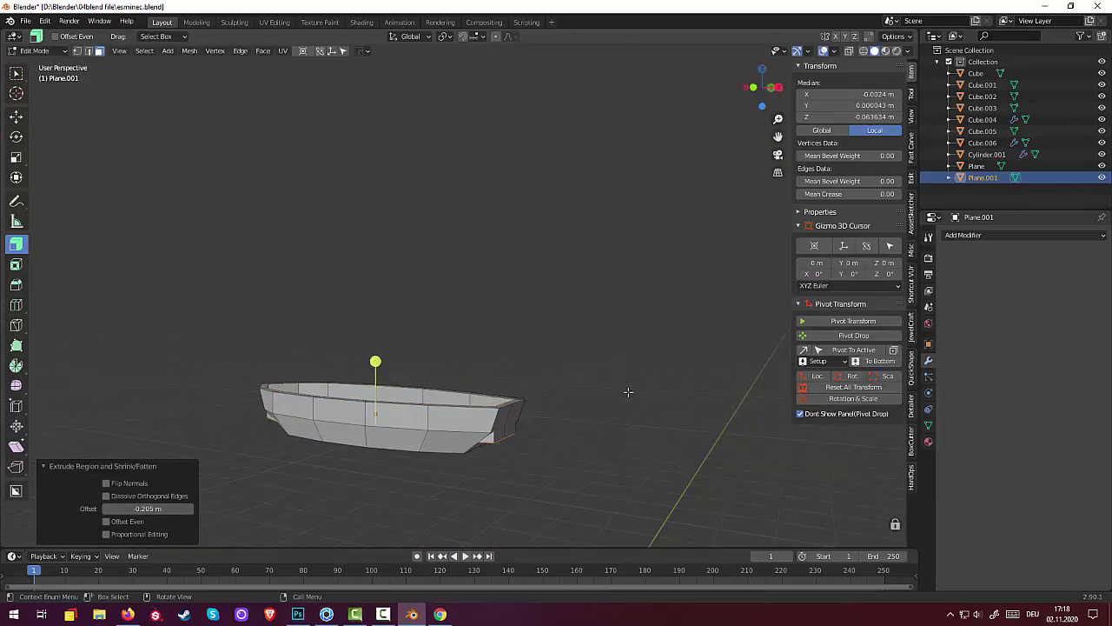
pyautogui.press('s')
pyautogui.click(598, 396)
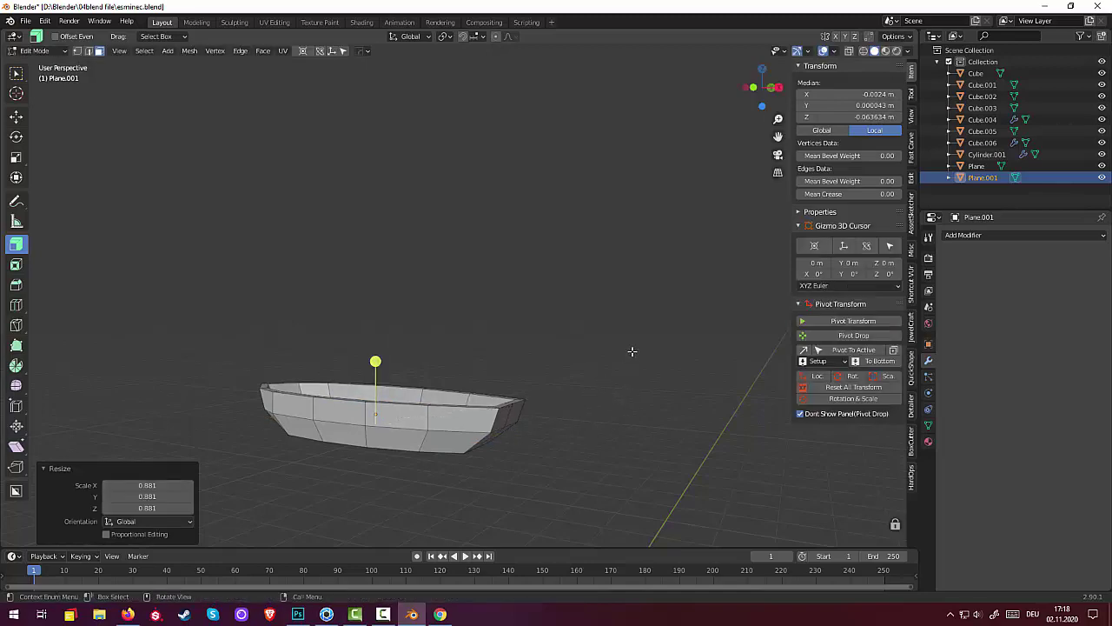
pyautogui.moveTo(630, 350)
pyautogui.mouseDown(button='middle')
pyautogui.moveTo(638, 392)
pyautogui.moveTo(608, 408)
pyautogui.moveTo(553, 380)
pyautogui.moveTo(414, 410)
pyautogui.mouseUp(button='middle')
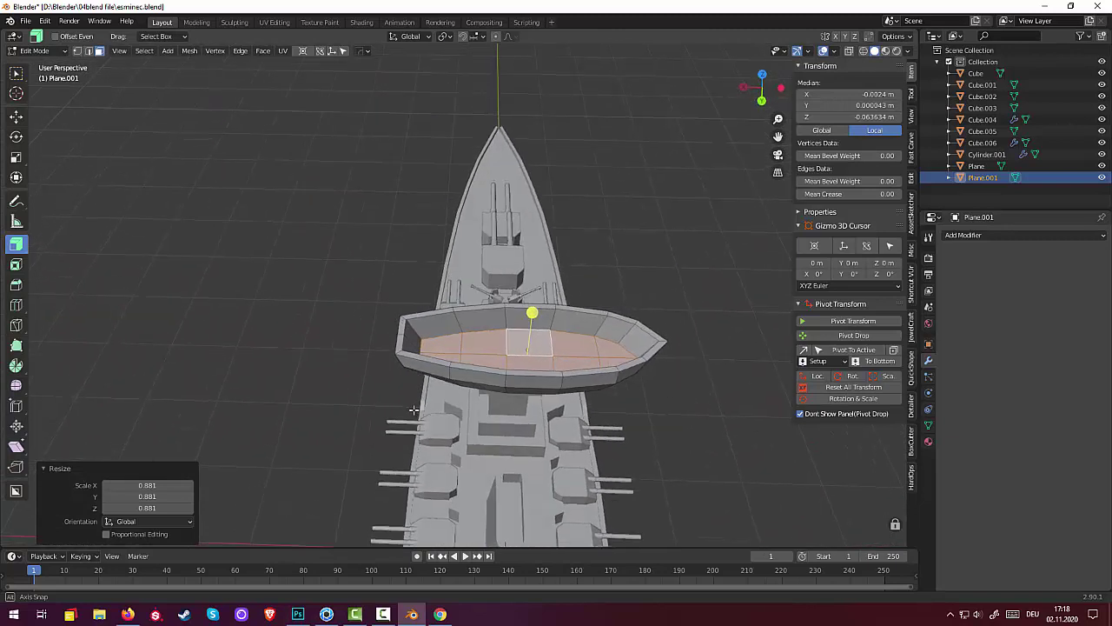
# Loop cut the inner wall at factor 0.190 and bevel the loop to 0.0225 m
pyautogui.click(459, 325)
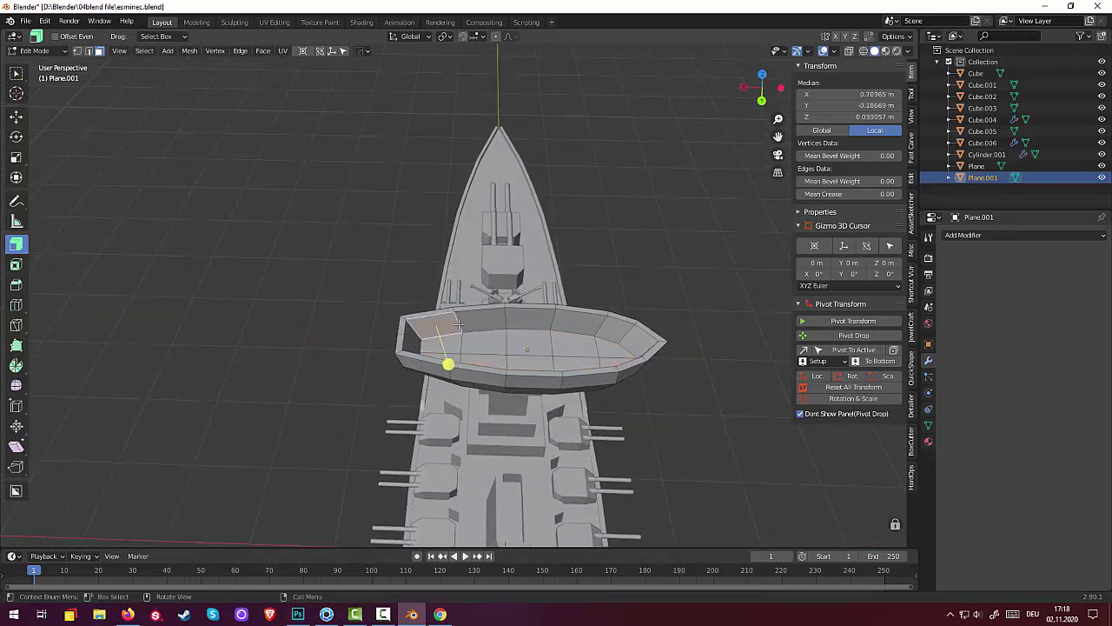
pyautogui.hotkey('ctrl', 'r')
pyautogui.click(458, 324)
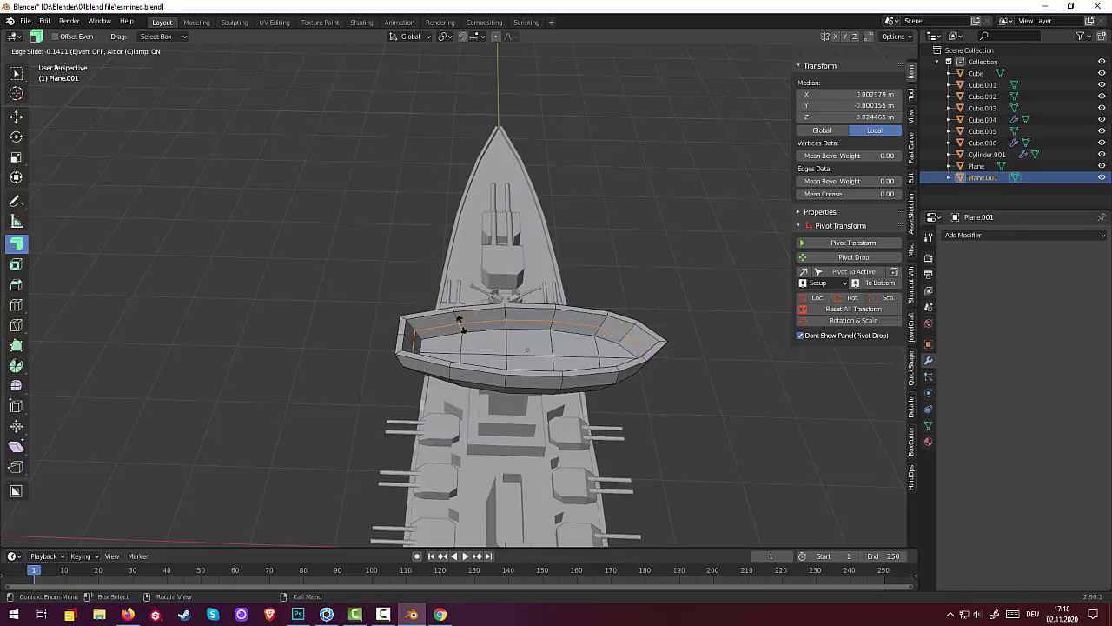
pyautogui.click(460, 322)
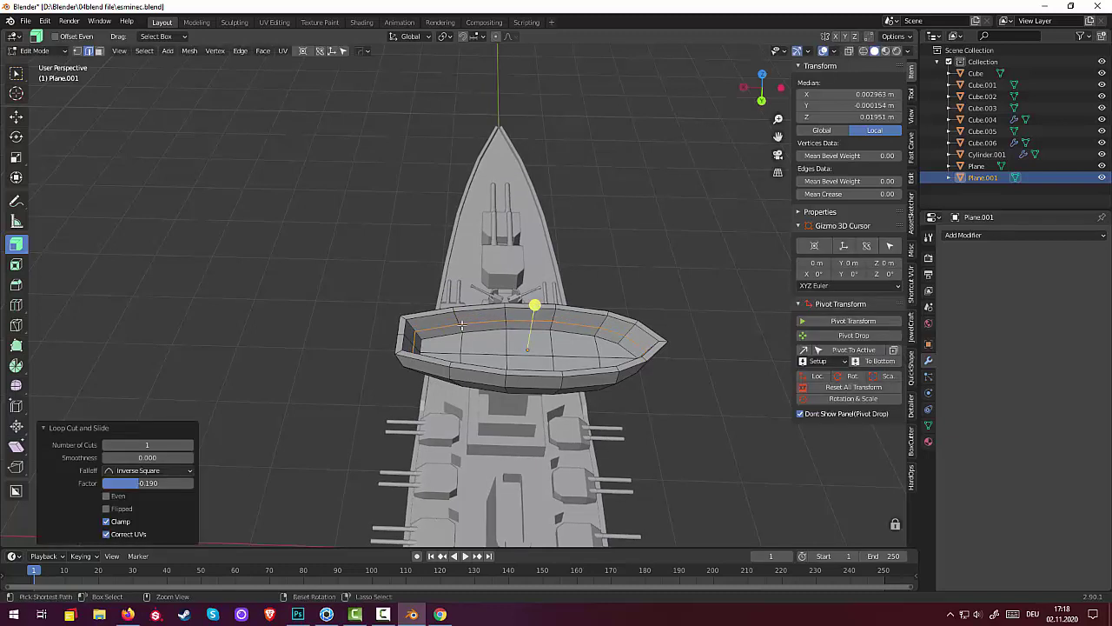
pyautogui.hotkey('ctrl', 'b')
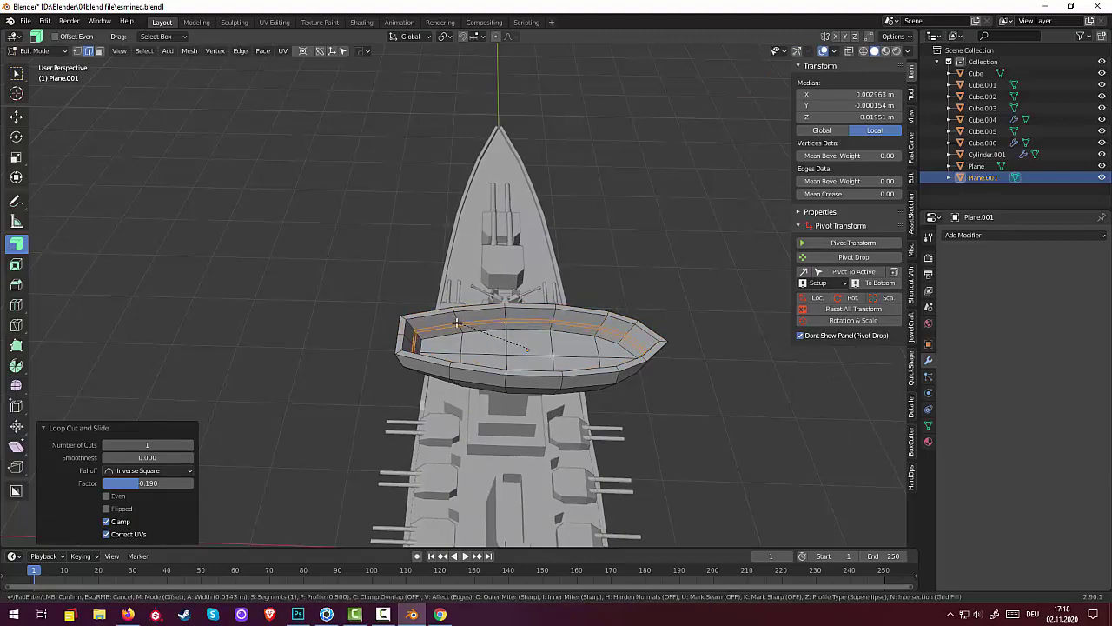
pyautogui.click(456, 323)
pyautogui.moveTo(457, 323)
pyautogui.mouseDown(button='middle')
pyautogui.moveTo(590, 429)
pyautogui.moveTo(130, 87)
pyautogui.mouseUp(button='middle')
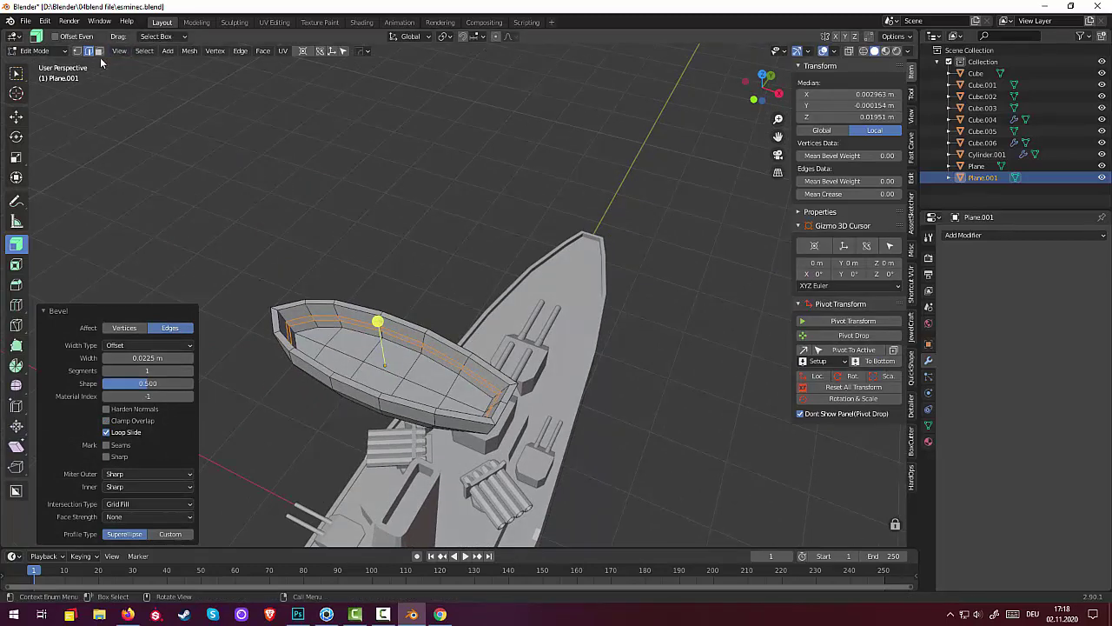
# Fill a face between the selected wall edges of the boat
pyautogui.click(99, 52)
pyautogui.click(485, 383)
pyautogui.moveTo(485, 383)
pyautogui.mouseDown(button='middle')
pyautogui.moveTo(392, 399)
pyautogui.moveTo(401, 364)
pyautogui.mouseUp(button='middle')
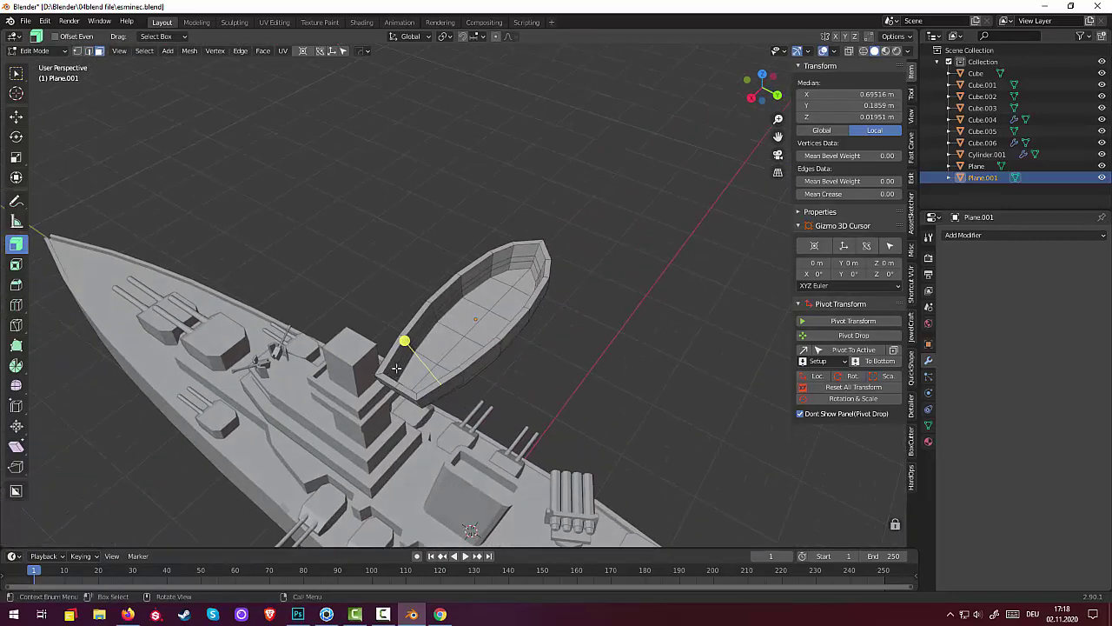
pyautogui.click(250, 51)
pyautogui.click(264, 96)
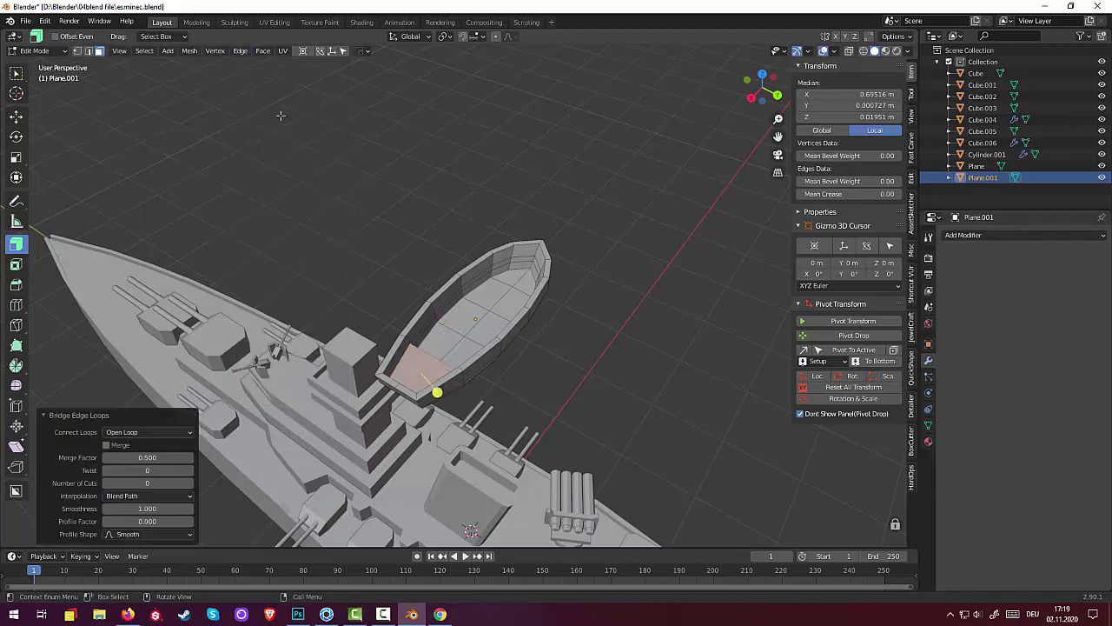
# Bridge opposite edges on the left and right walls into a bench across the boat
pyautogui.moveTo(510, 321)
pyautogui.mouseDown(button='middle')
pyautogui.moveTo(491, 328)
pyautogui.moveTo(486, 316)
pyautogui.moveTo(475, 332)
pyautogui.mouseUp(button='middle')
pyautogui.click(473, 298)
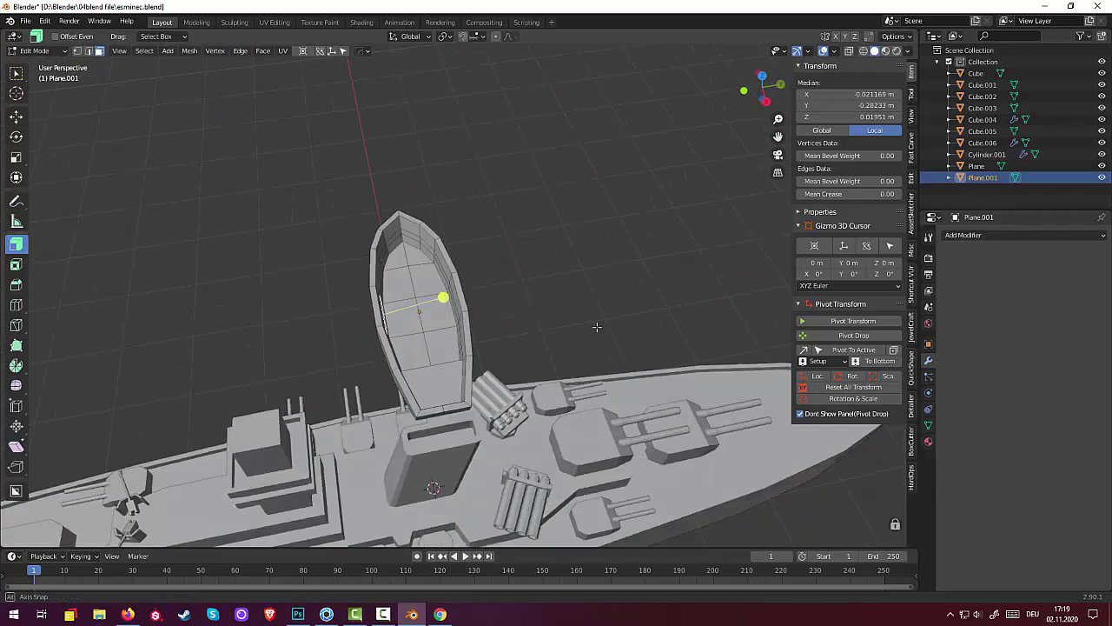
pyautogui.click(439, 336)
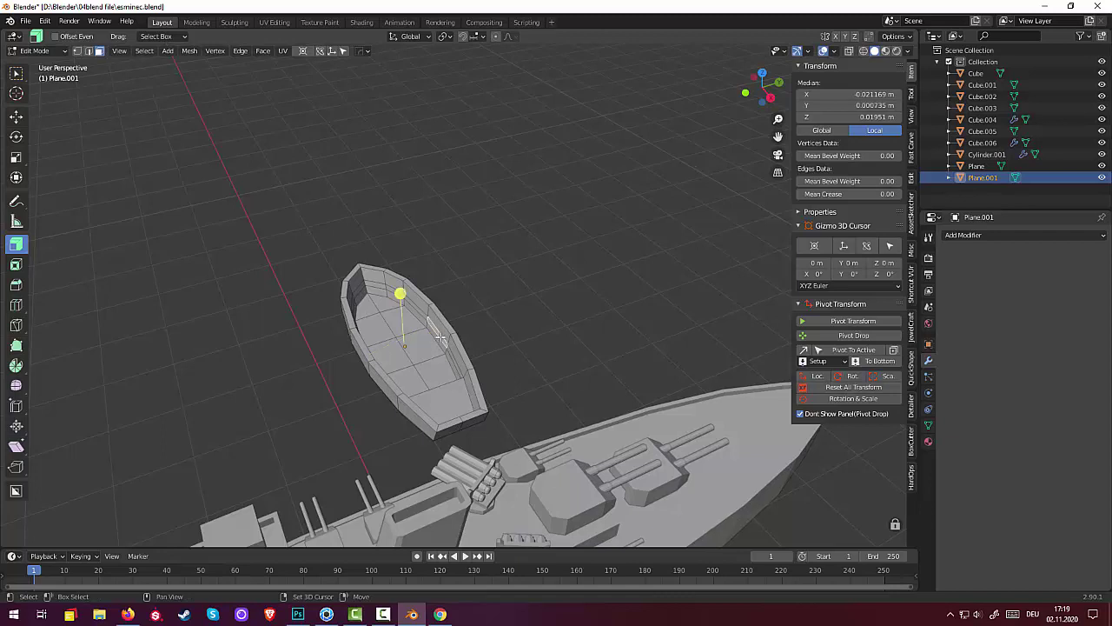
pyautogui.click(242, 52)
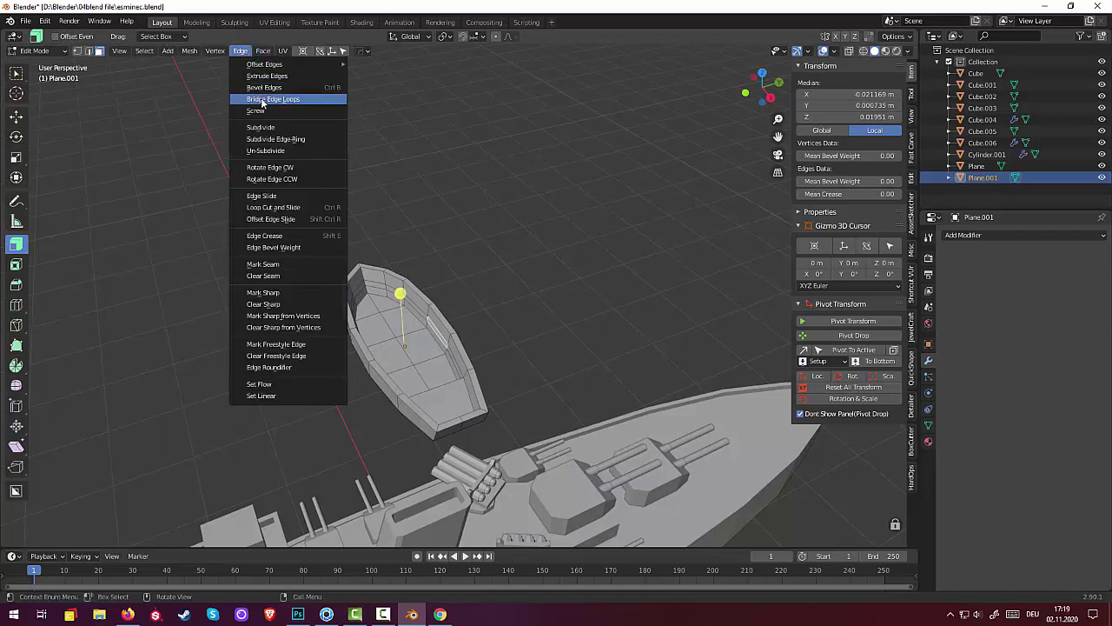
pyautogui.click(252, 103)
# Select a pair of opposite wall edges near the bow for the next bench
pyautogui.moveTo(514, 281)
pyautogui.mouseDown(button='middle')
pyautogui.moveTo(494, 301)
pyautogui.moveTo(468, 272)
pyautogui.moveTo(482, 303)
pyautogui.mouseUp(button='middle')
pyautogui.click(426, 256)
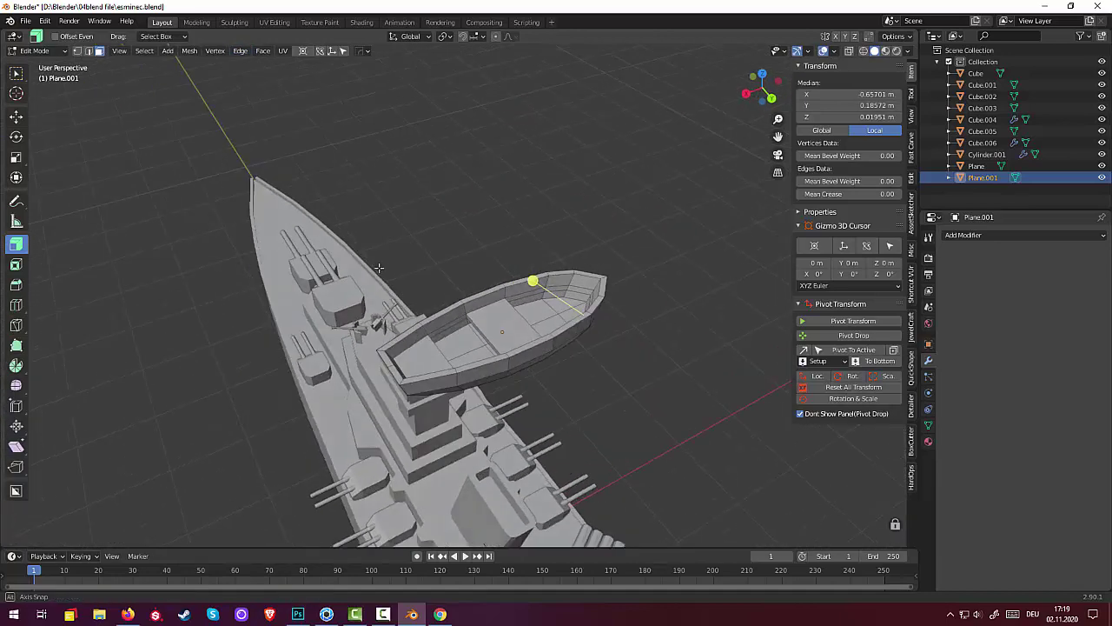
pyautogui.click(557, 295)
pyautogui.moveTo(624, 342)
pyautogui.mouseDown(button='middle')
pyautogui.moveTo(645, 372)
pyautogui.moveTo(677, 382)
pyautogui.mouseUp(button='middle')
pyautogui.click(241, 50)
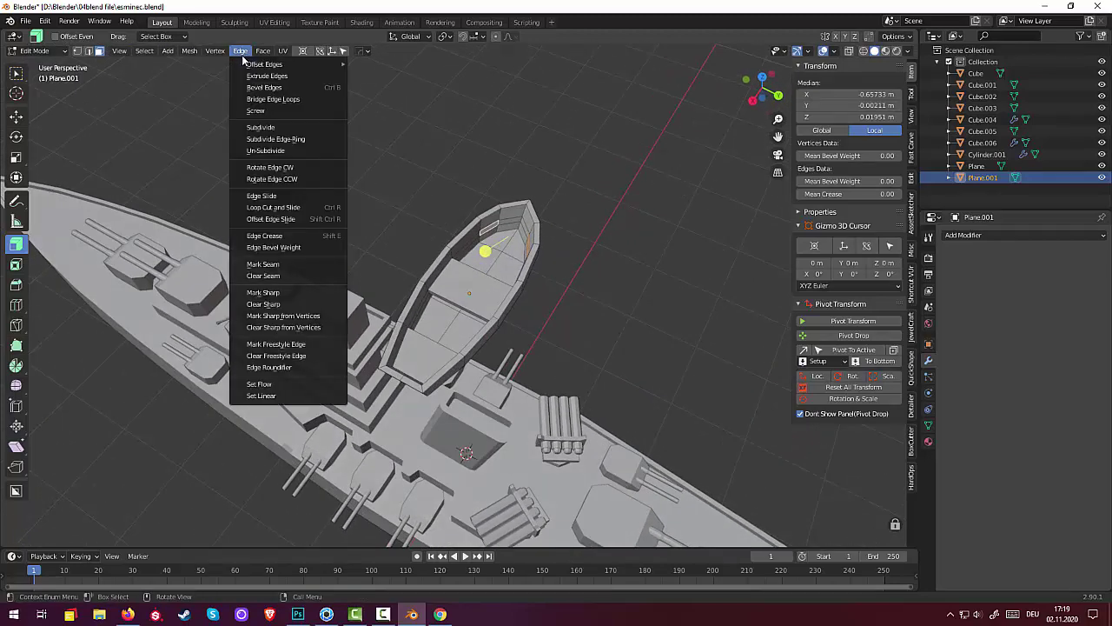
# Bridge the bow edges into a second bench and clear the mesh selection
pyautogui.click(264, 98)
pyautogui.click(360, 182)
pyautogui.moveTo(360, 181)
pyautogui.mouseDown(button='middle')
pyautogui.moveTo(596, 169)
pyautogui.moveTo(698, 130)
pyautogui.moveTo(675, 166)
pyautogui.moveTo(590, 226)
pyautogui.moveTo(564, 201)
pyautogui.moveTo(556, 169)
pyautogui.moveTo(637, 203)
pyautogui.moveTo(579, 159)
pyautogui.moveTo(561, 189)
pyautogui.moveTo(515, 192)
pyautogui.mouseUp(button='middle')
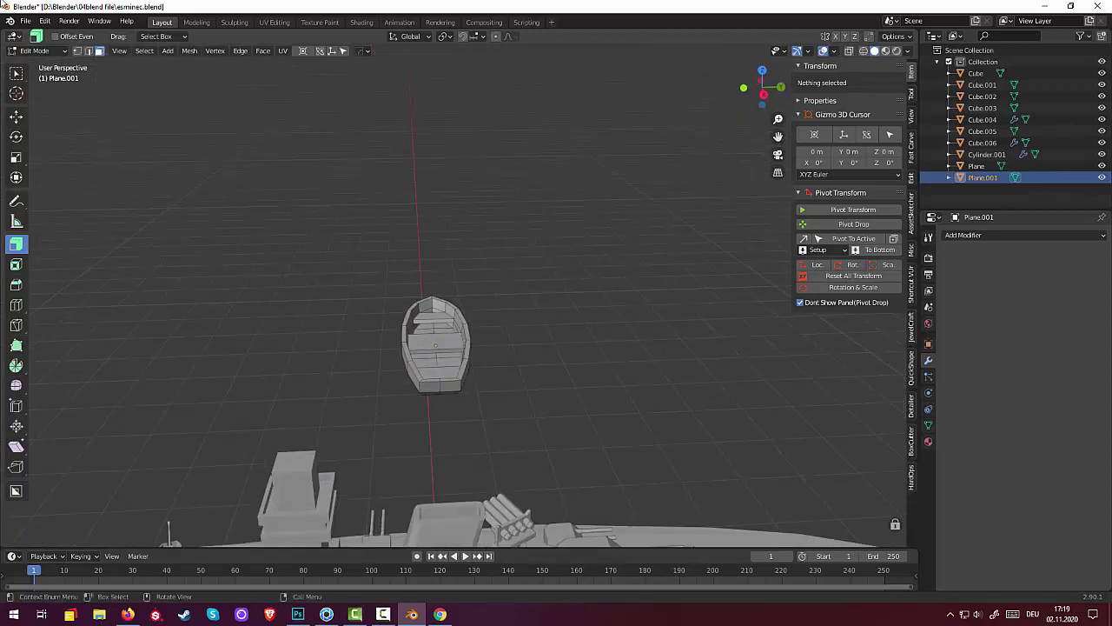
# Switch Plane.001 from Edit Mode back to Object Mode
pyautogui.click(52, 52)
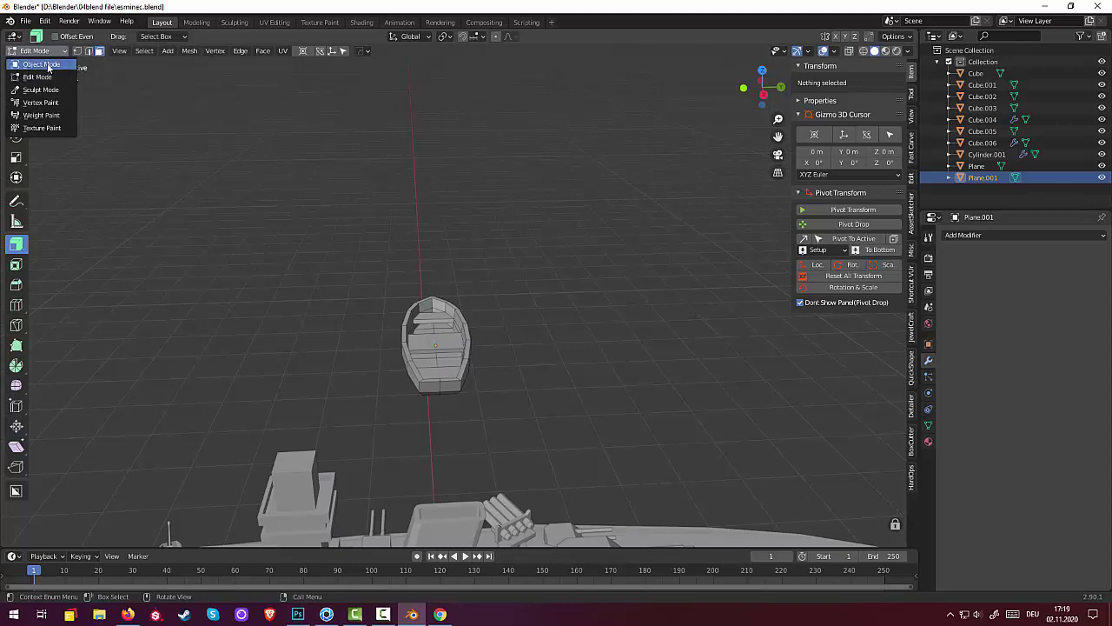
pyautogui.click(47, 65)
pyautogui.moveTo(194, 177)
pyautogui.mouseDown(button='middle')
pyautogui.moveTo(377, 276)
pyautogui.moveTo(420, 264)
pyautogui.moveTo(529, 346)
pyautogui.moveTo(521, 376)
pyautogui.moveTo(423, 356)
pyautogui.moveTo(372, 322)
pyautogui.mouseUp(button='middle')
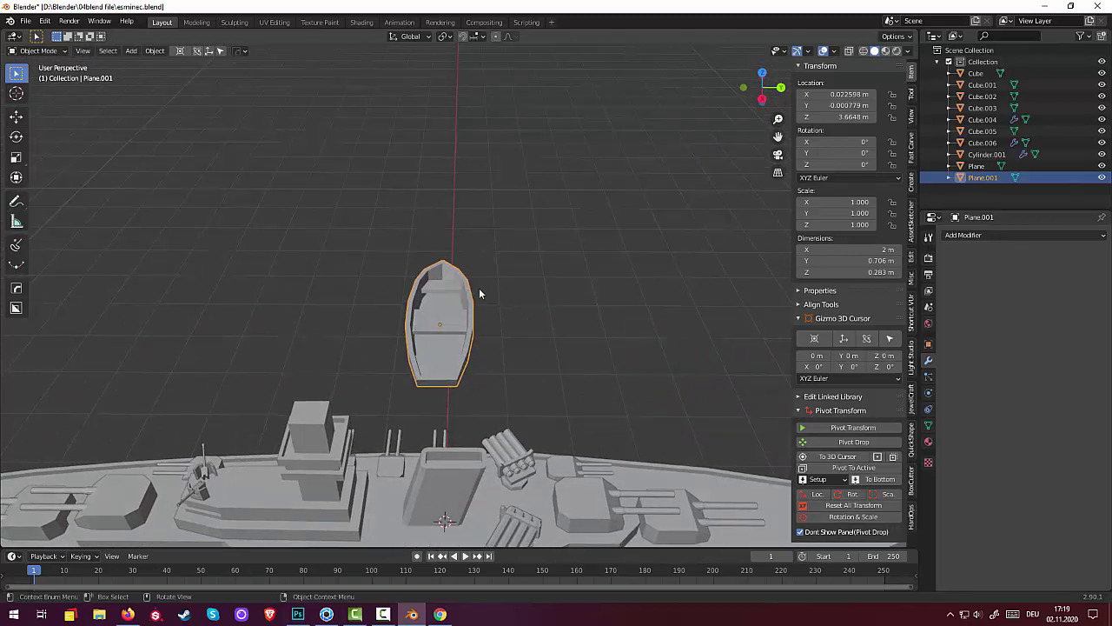
# Scale the plate down to 0.492 and lower it along Z
pyautogui.press('s')
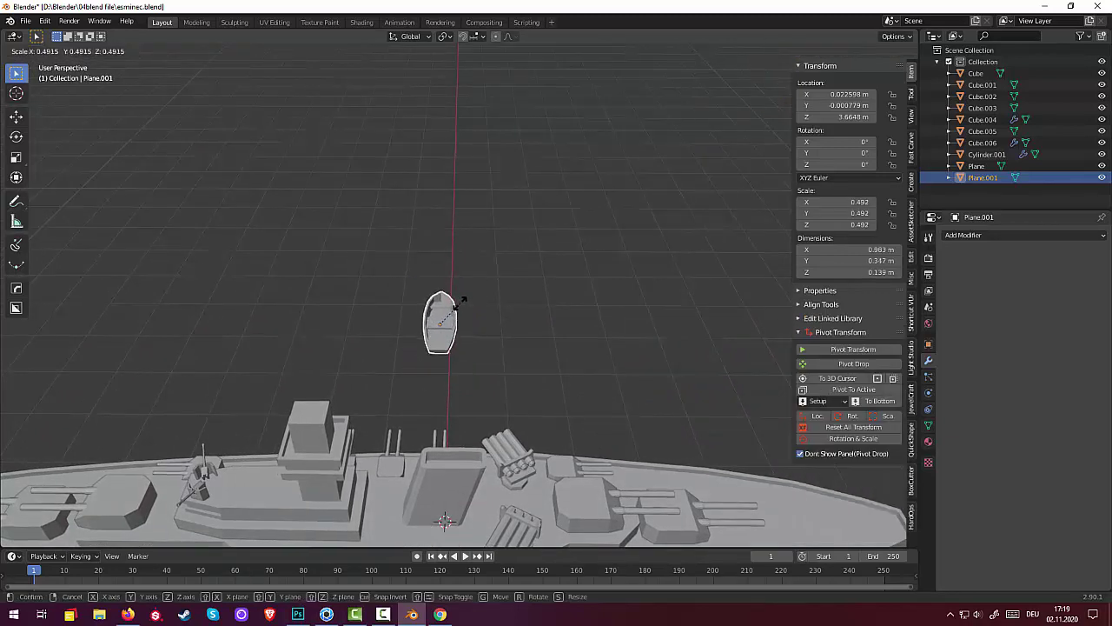
pyautogui.click(461, 308)
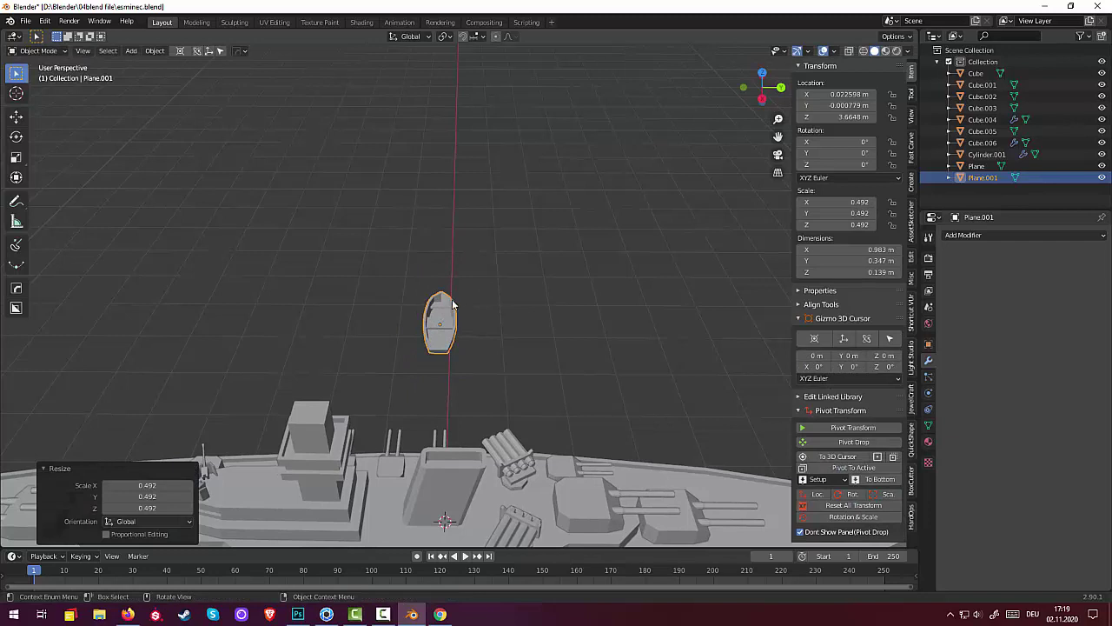
pyautogui.press('g')
pyautogui.press('z')
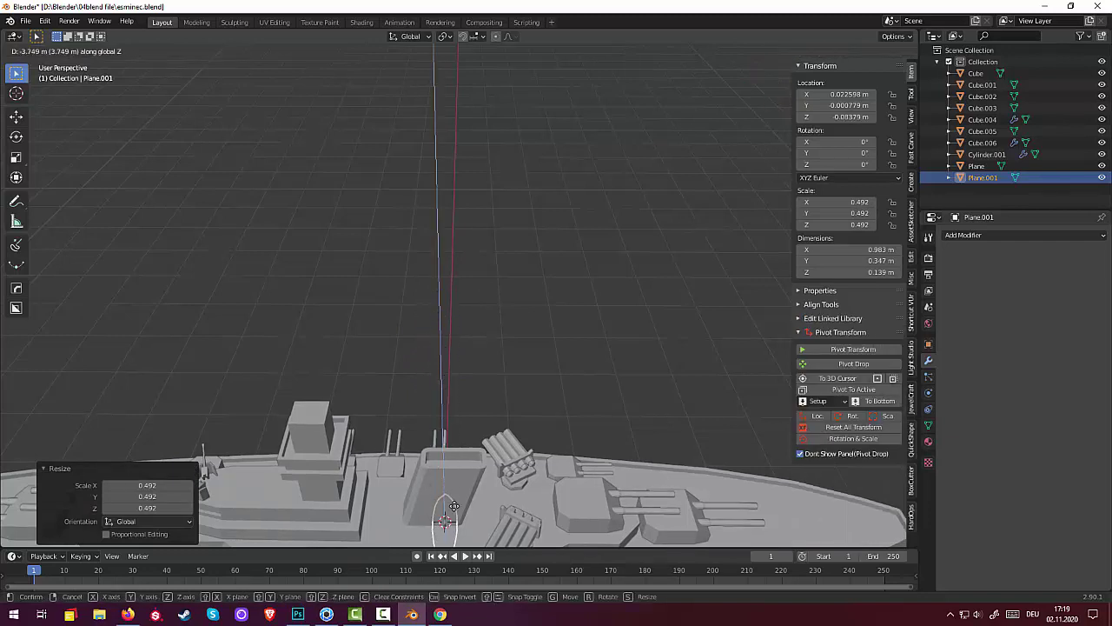
pyautogui.click(458, 481)
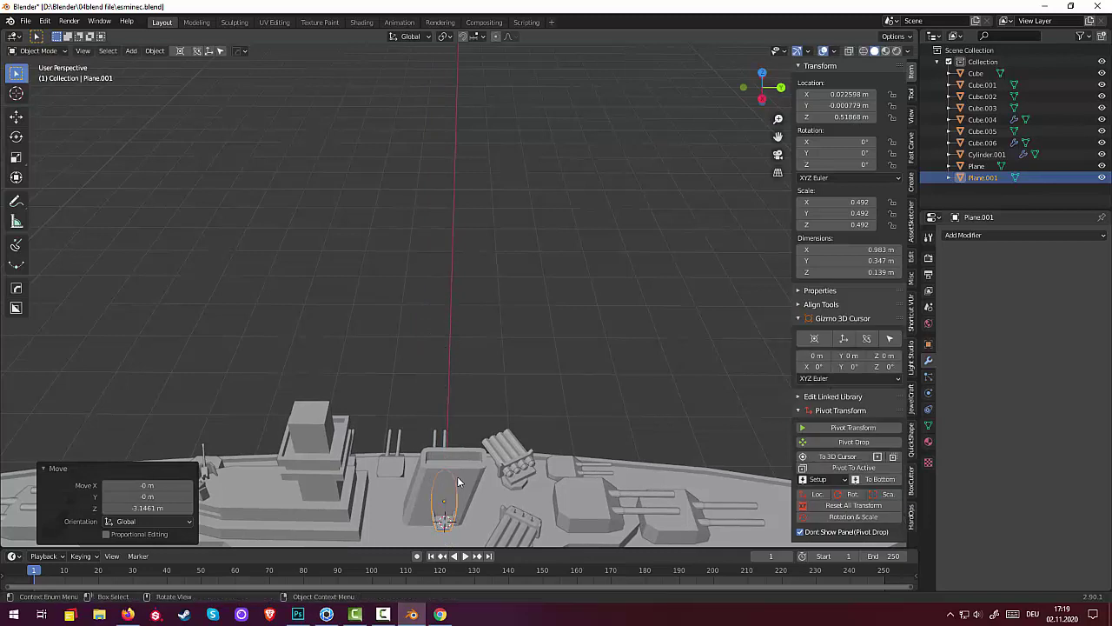
# Place the plate on the deck beside the superstructure, centred on the ship's centreline
pyautogui.press('g')
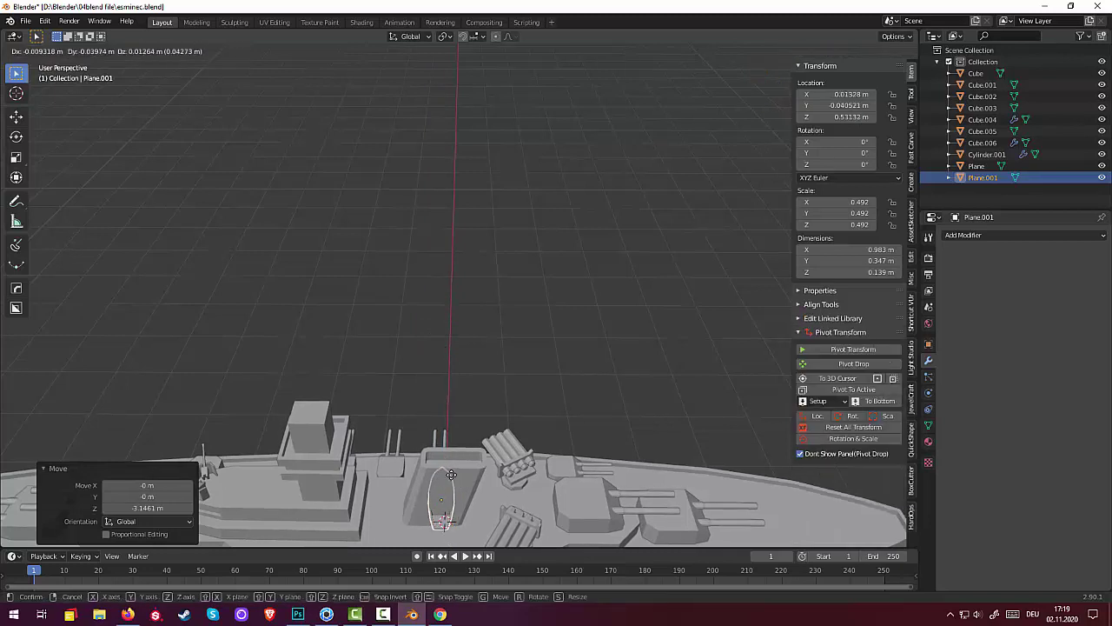
pyautogui.click(395, 482)
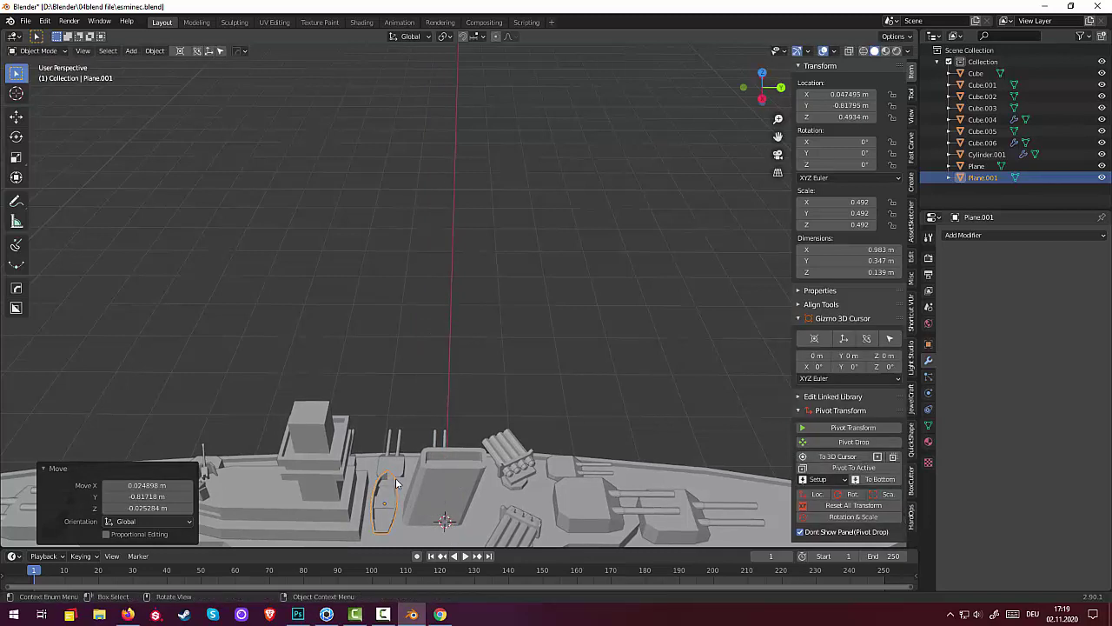
pyautogui.press('KP_7')
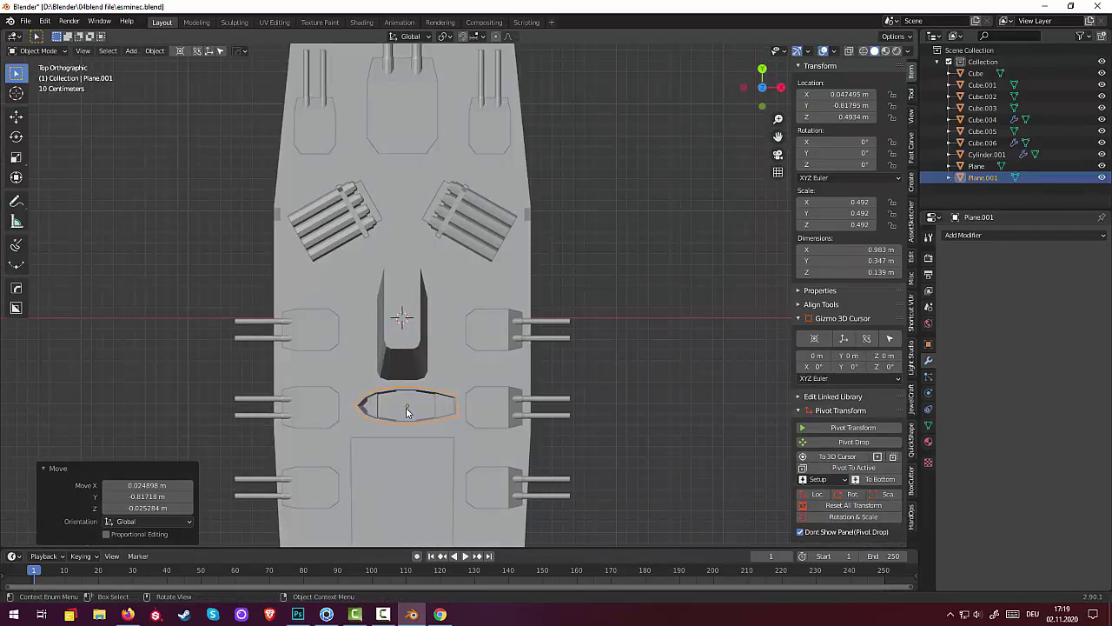
pyautogui.press('g')
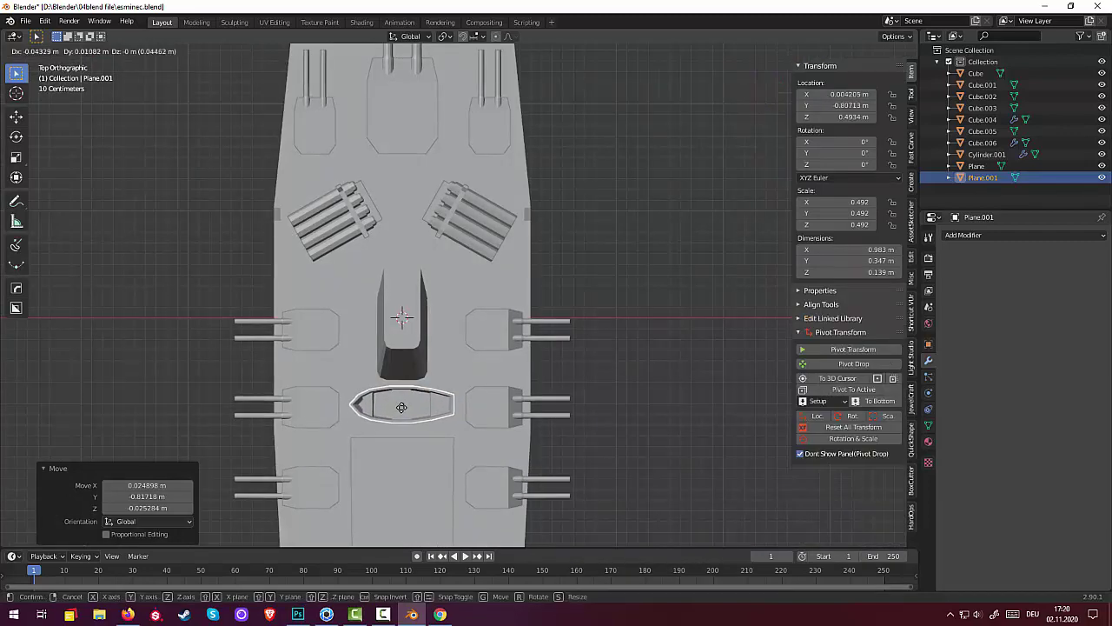
pyautogui.click(402, 406)
pyautogui.moveTo(474, 417)
pyautogui.mouseDown(button='middle')
pyautogui.moveTo(349, 352)
pyautogui.moveTo(408, 399)
pyautogui.moveTo(397, 420)
pyautogui.moveTo(410, 425)
pyautogui.moveTo(509, 402)
pyautogui.moveTo(589, 404)
pyautogui.moveTo(616, 321)
pyautogui.moveTo(596, 380)
pyautogui.moveTo(509, 452)
pyautogui.moveTo(574, 478)
pyautogui.moveTo(561, 513)
pyautogui.moveTo(453, 504)
pyautogui.moveTo(435, 490)
pyautogui.moveTo(478, 522)
pyautogui.moveTo(519, 492)
pyautogui.moveTo(302, 383)
pyautogui.mouseUp(button='middle')
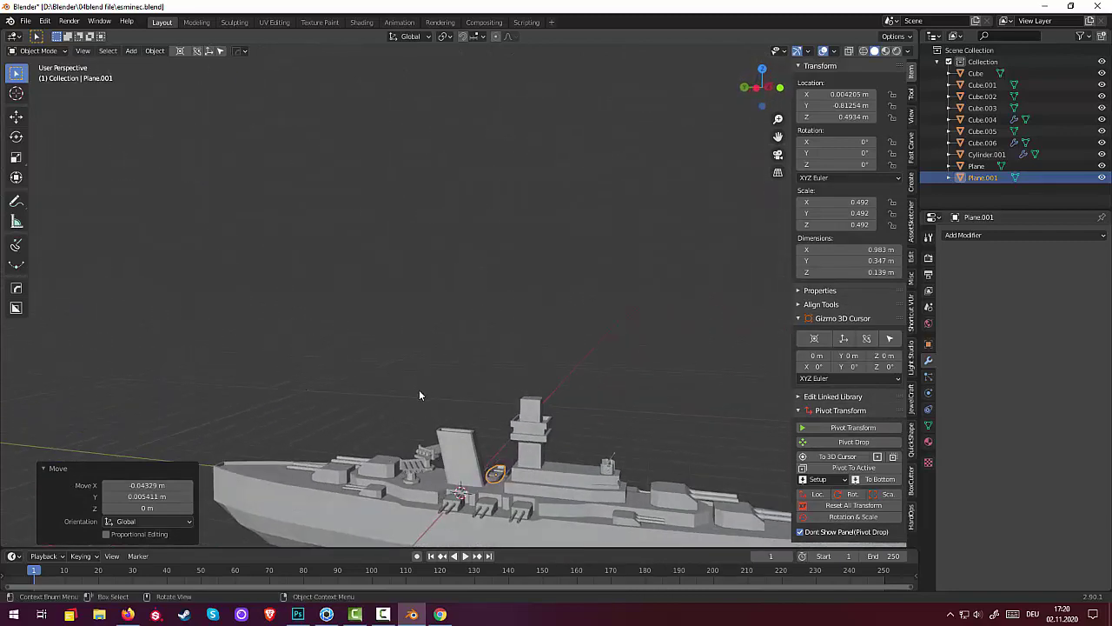
# Lower the plate onto the deck and apply all transforms, giving location 0 m and scale 1.000
pyautogui.press('g')
pyautogui.press('z')
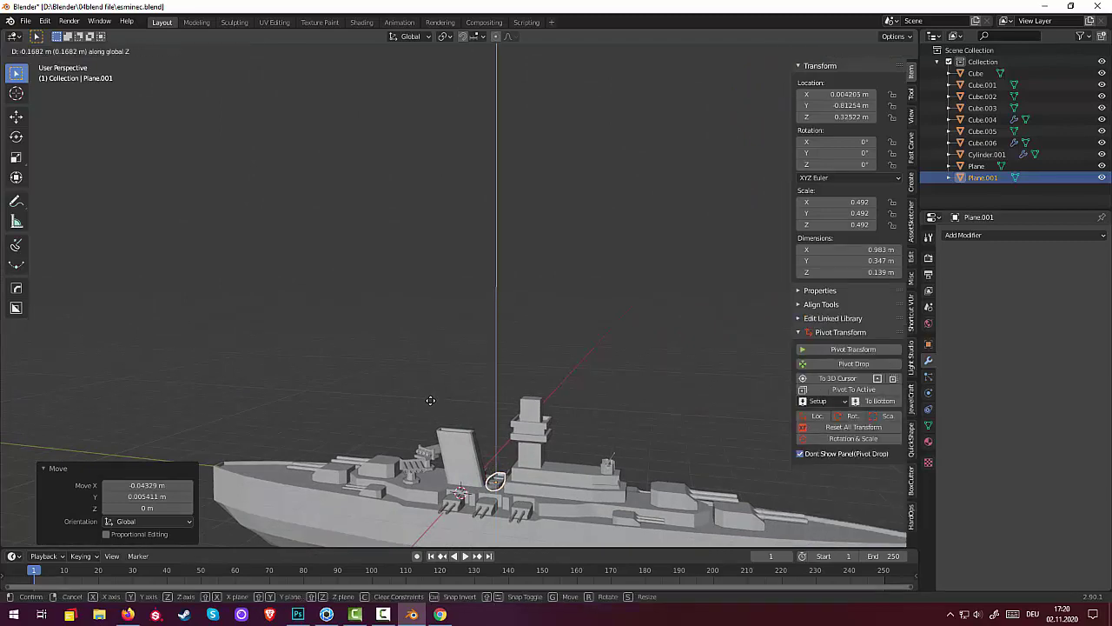
pyautogui.click(432, 400)
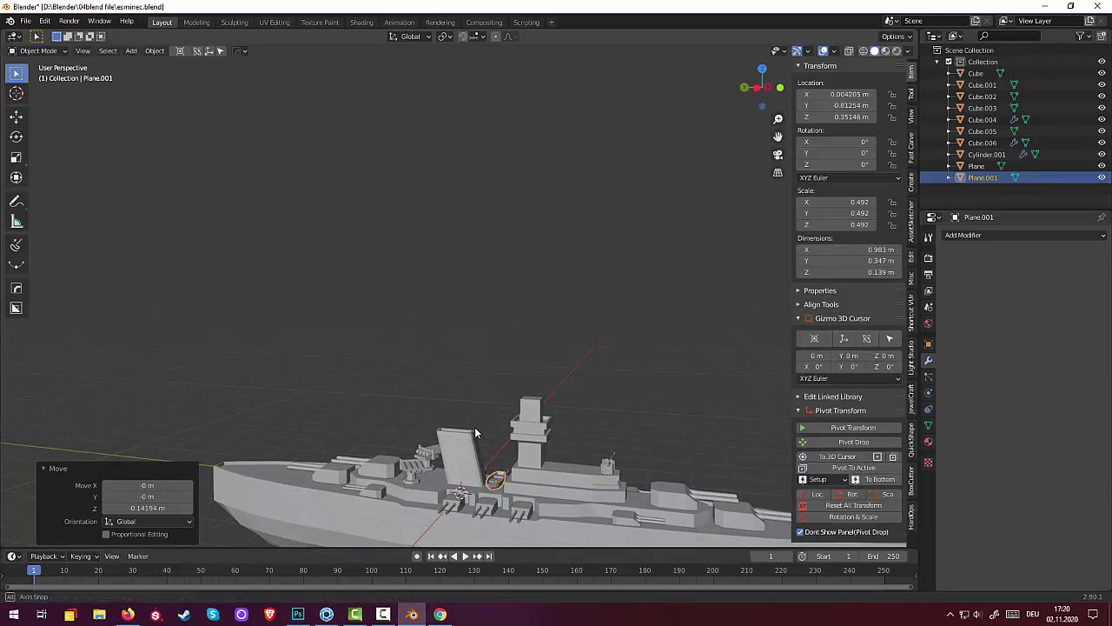
pyautogui.moveTo(442, 427)
pyautogui.mouseDown(button='middle')
pyautogui.moveTo(532, 419)
pyautogui.moveTo(582, 435)
pyautogui.moveTo(610, 519)
pyautogui.moveTo(473, 418)
pyautogui.moveTo(473, 448)
pyautogui.mouseUp(button='middle')
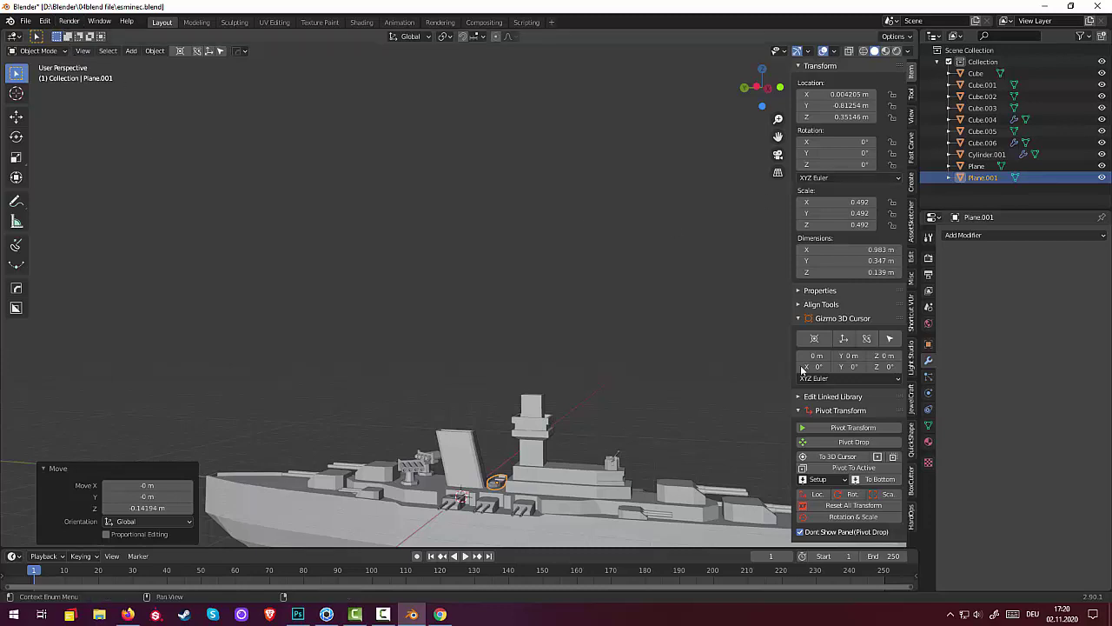
pyautogui.click(849, 514)
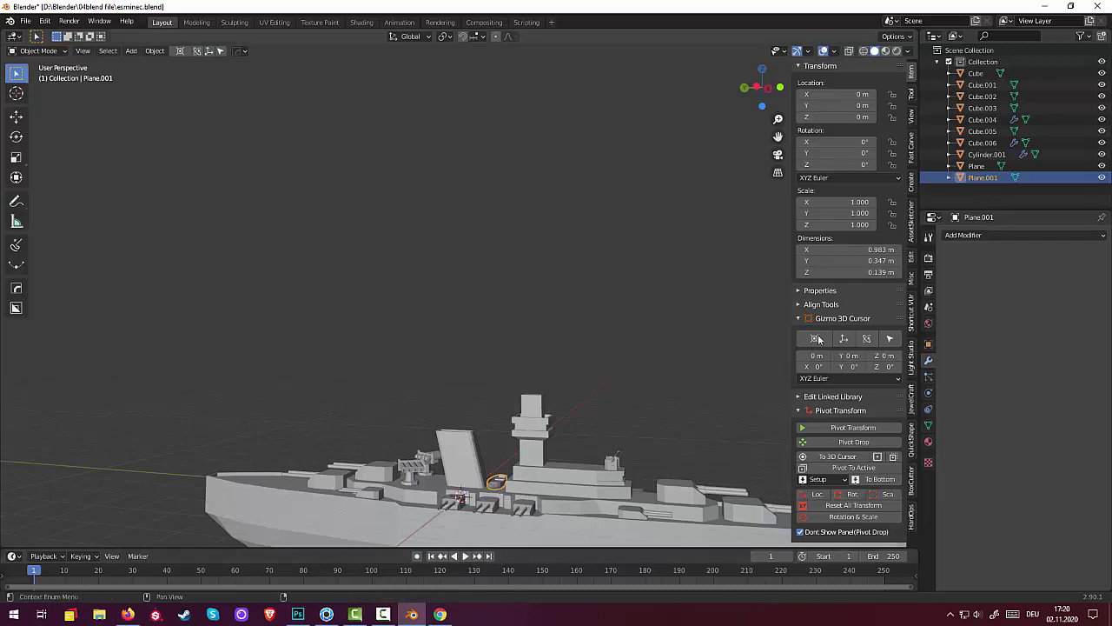
# Add an Array modifier to the plate with relative offset X 0 and Z 1
pyautogui.click(955, 236)
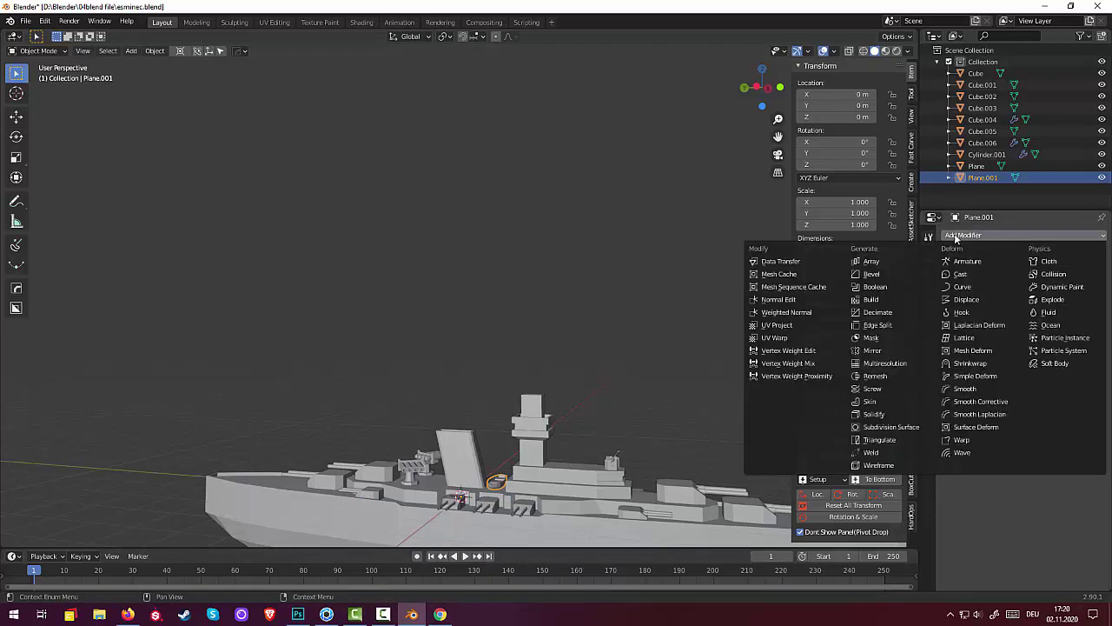
pyautogui.click(870, 260)
pyautogui.click(1039, 371)
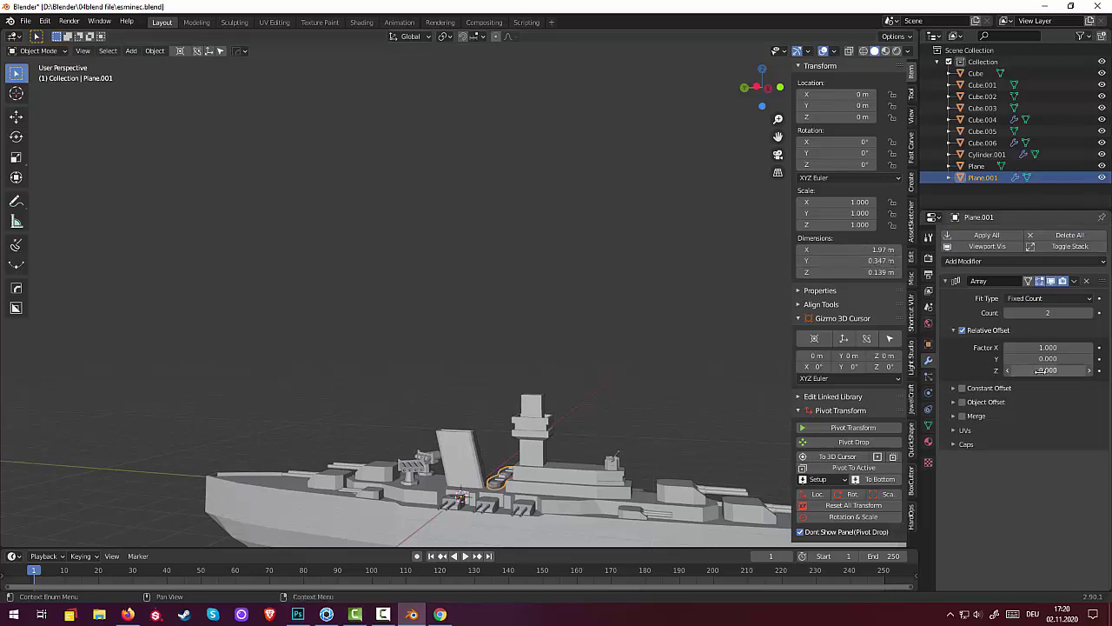
pyautogui.write('1.000')
pyautogui.press('Return')
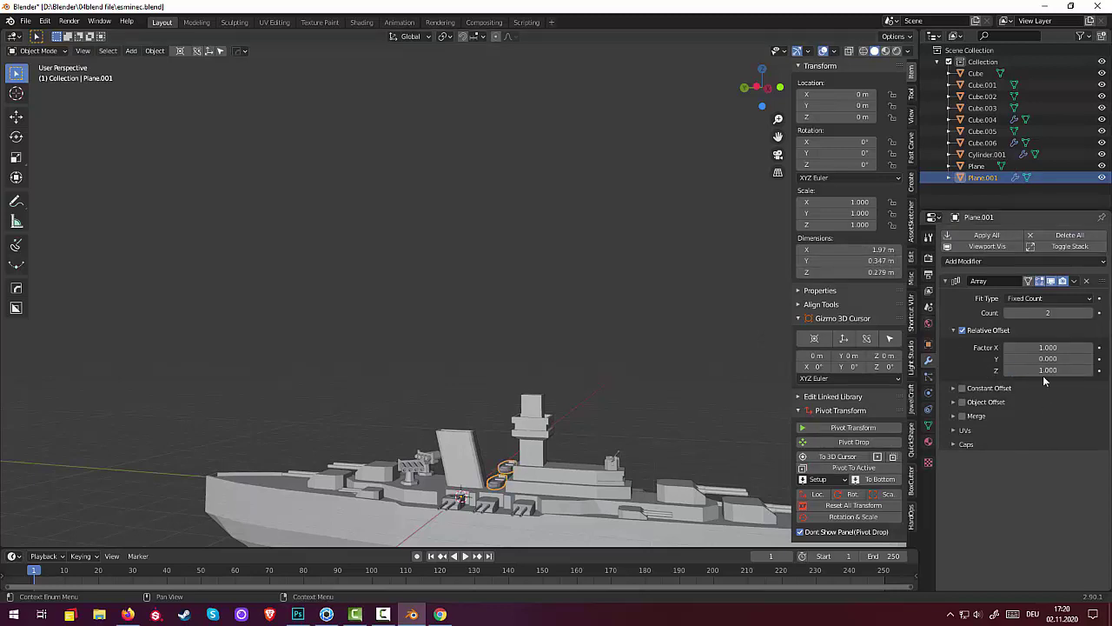
pyautogui.click(1040, 347)
pyautogui.press('Return')
pyautogui.moveTo(532, 375)
pyautogui.mouseDown(button='middle')
pyautogui.moveTo(556, 451)
pyautogui.moveTo(590, 363)
pyautogui.mouseUp(button='middle')
pyautogui.scroll(2, 556, 452)
pyautogui.scroll(-2, 556, 452)
pyautogui.scroll(2, 556, 469)
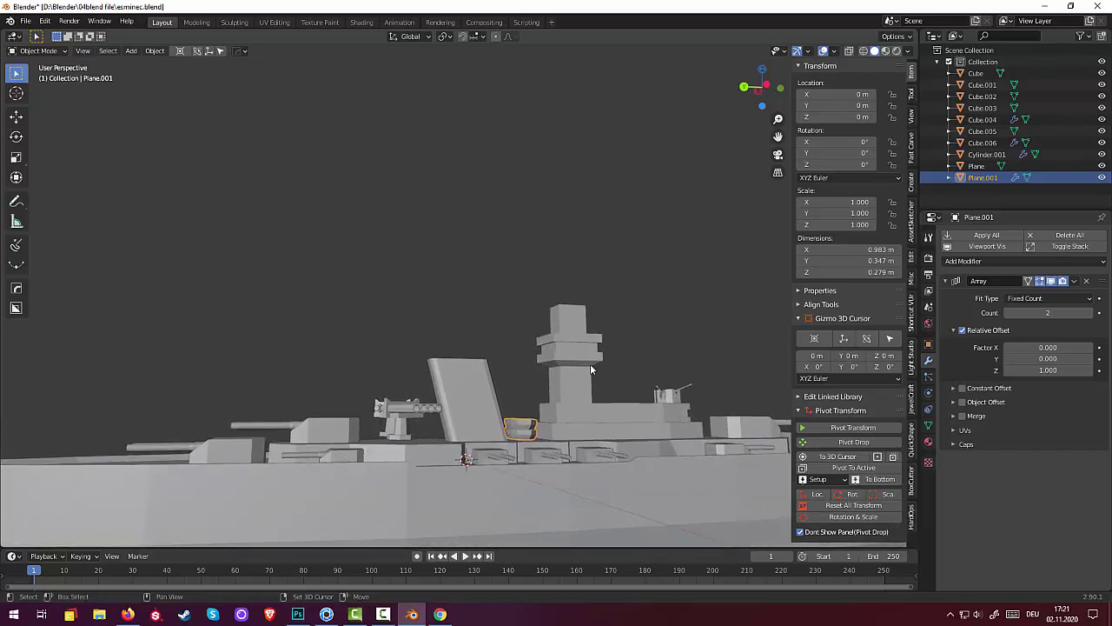
# Set the array's Z offset to 1.1 and its count to 4
pyautogui.click(1091, 372)
pyautogui.click(1091, 372)
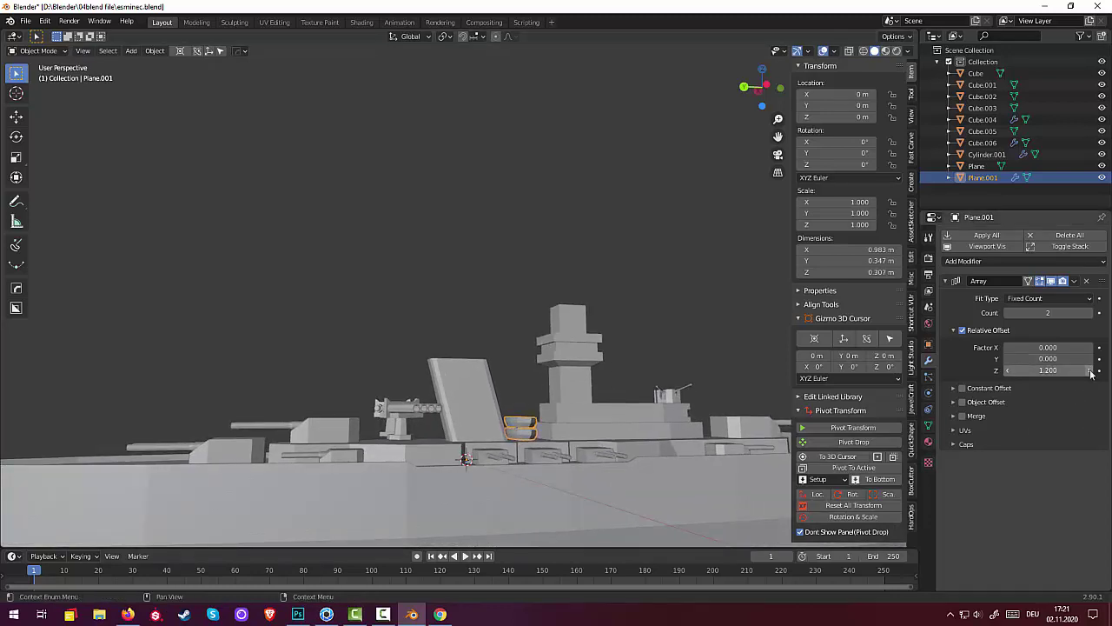
pyautogui.click(1008, 371)
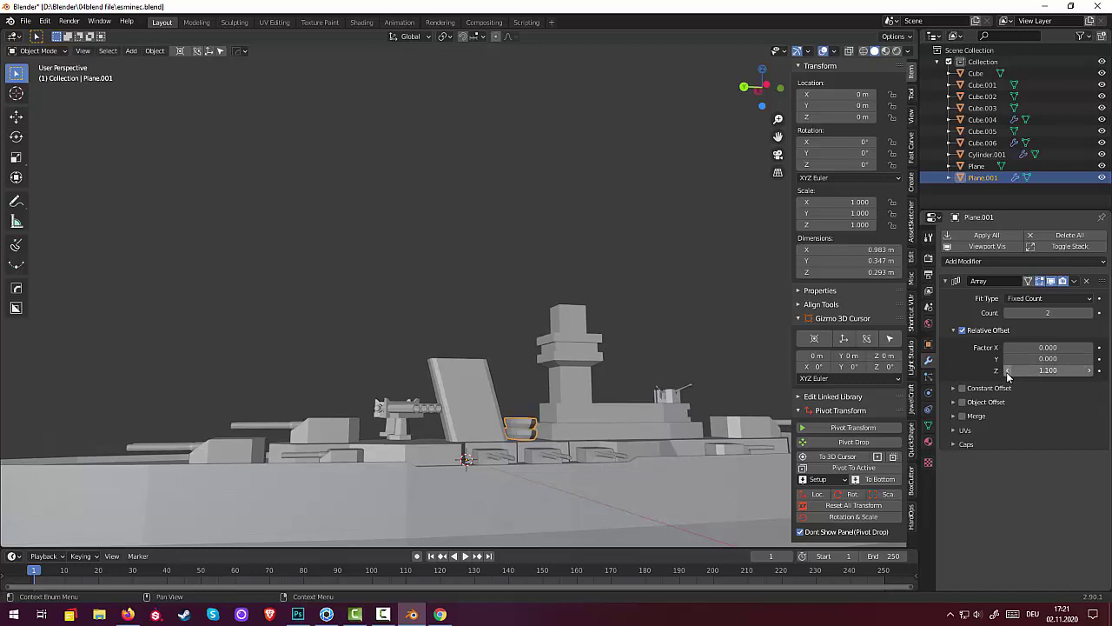
pyautogui.click(1092, 315)
pyautogui.click(1091, 314)
# Reselect the stacked plates and apply the Array modifier as real geometry
pyautogui.click(596, 486)
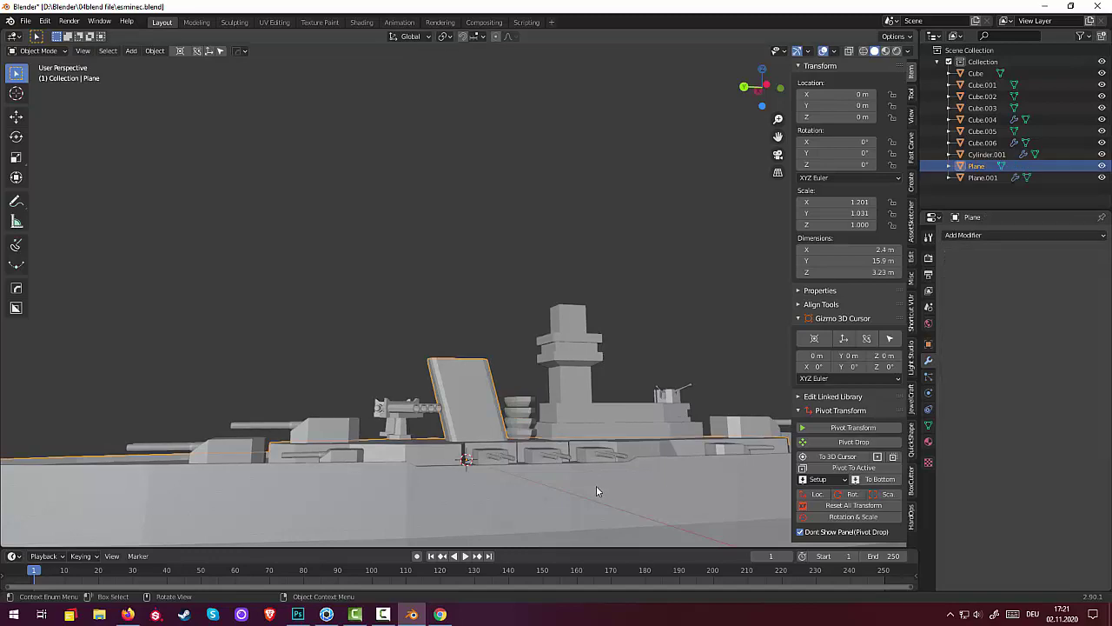
pyautogui.moveTo(608, 478)
pyautogui.mouseDown(button='middle')
pyautogui.moveTo(380, 475)
pyautogui.moveTo(354, 538)
pyautogui.moveTo(561, 545)
pyautogui.moveTo(565, 535)
pyautogui.mouseUp(button='middle')
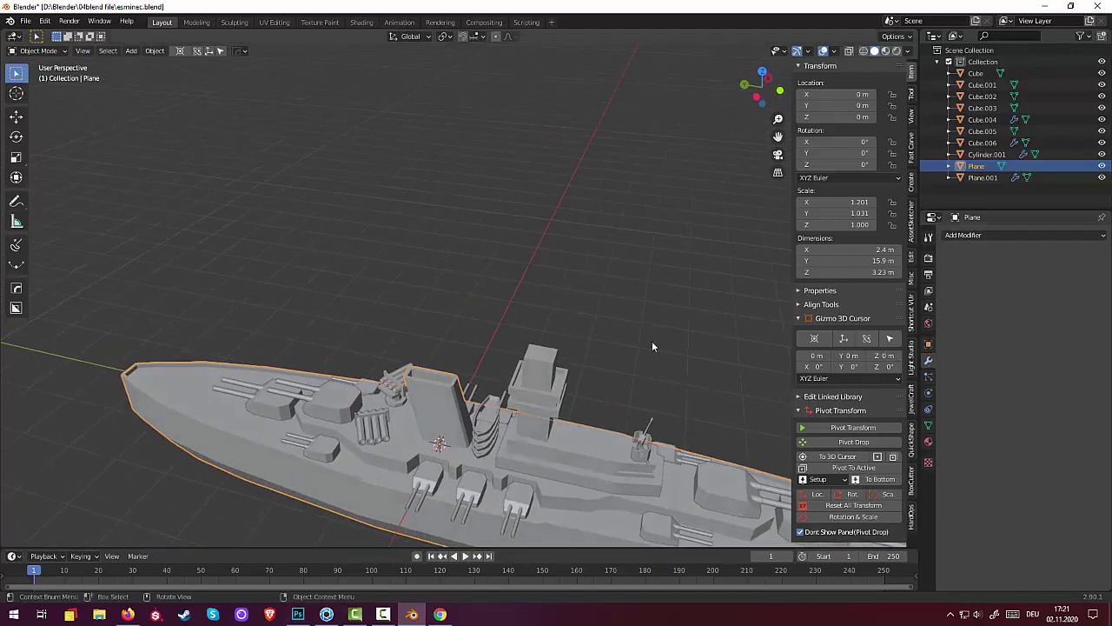
pyautogui.click(487, 427)
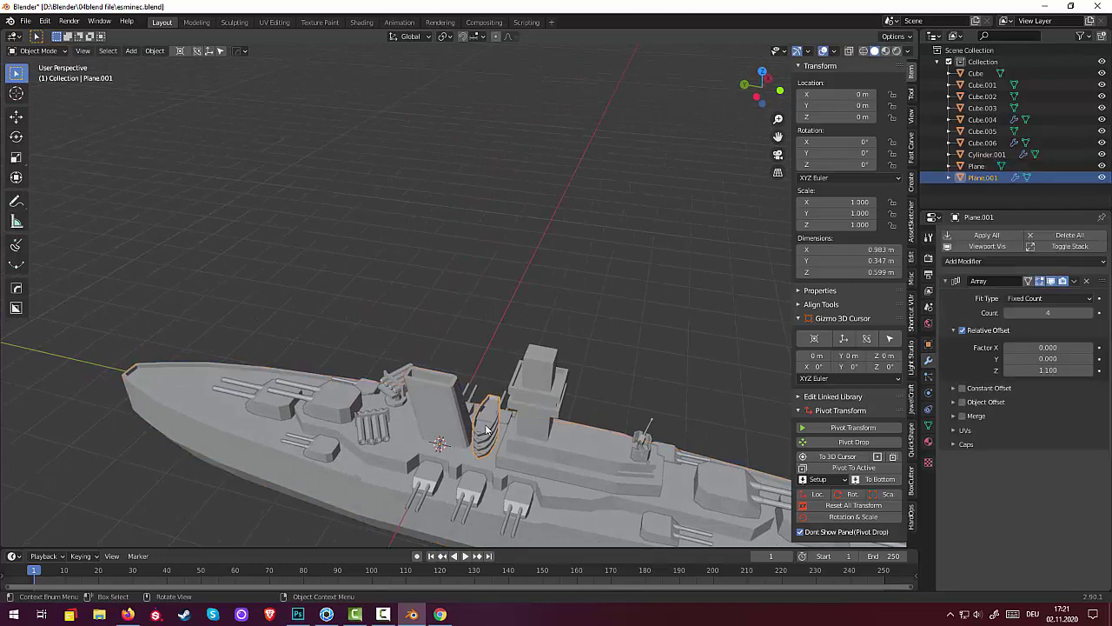
pyautogui.click(1075, 285)
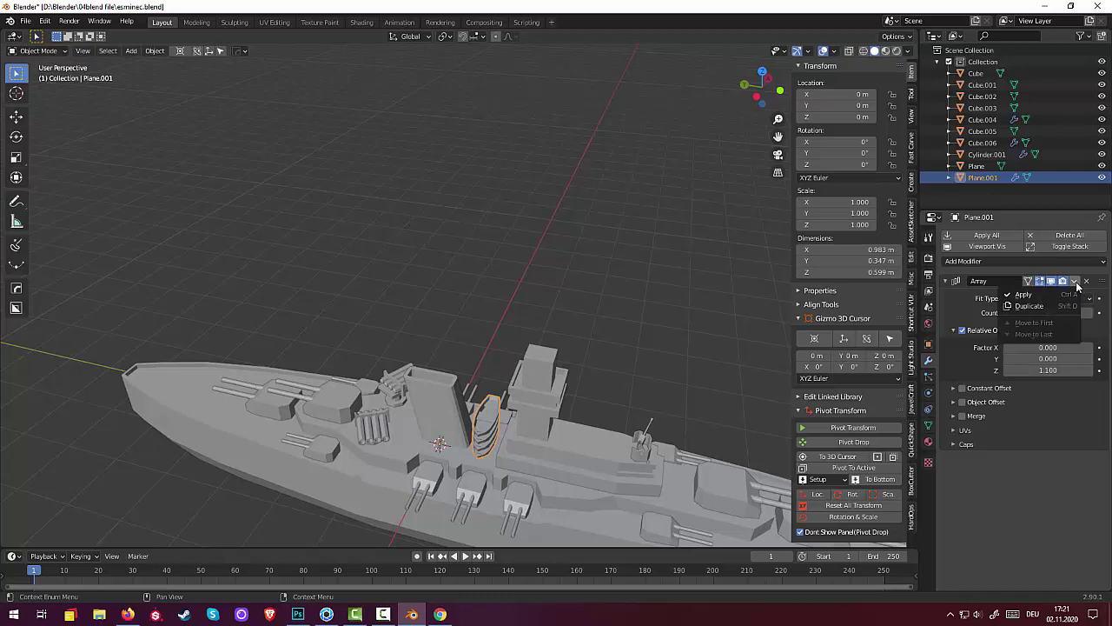
pyautogui.click(1022, 296)
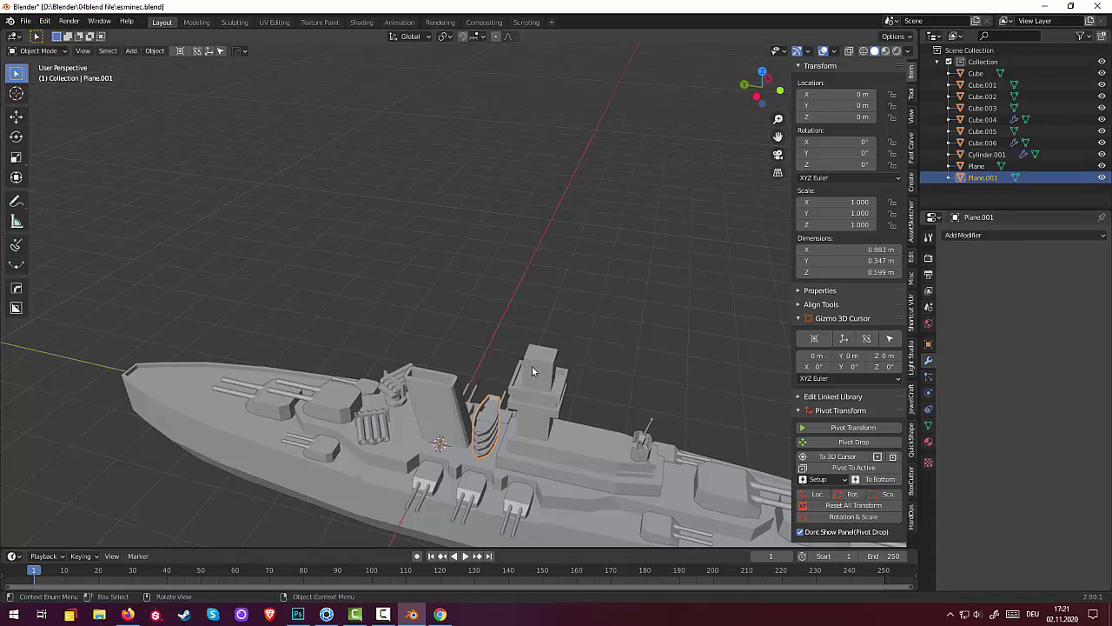
# Set the stack's origin to its geometry centre with Origin to Geometry
pyautogui.write('rz')
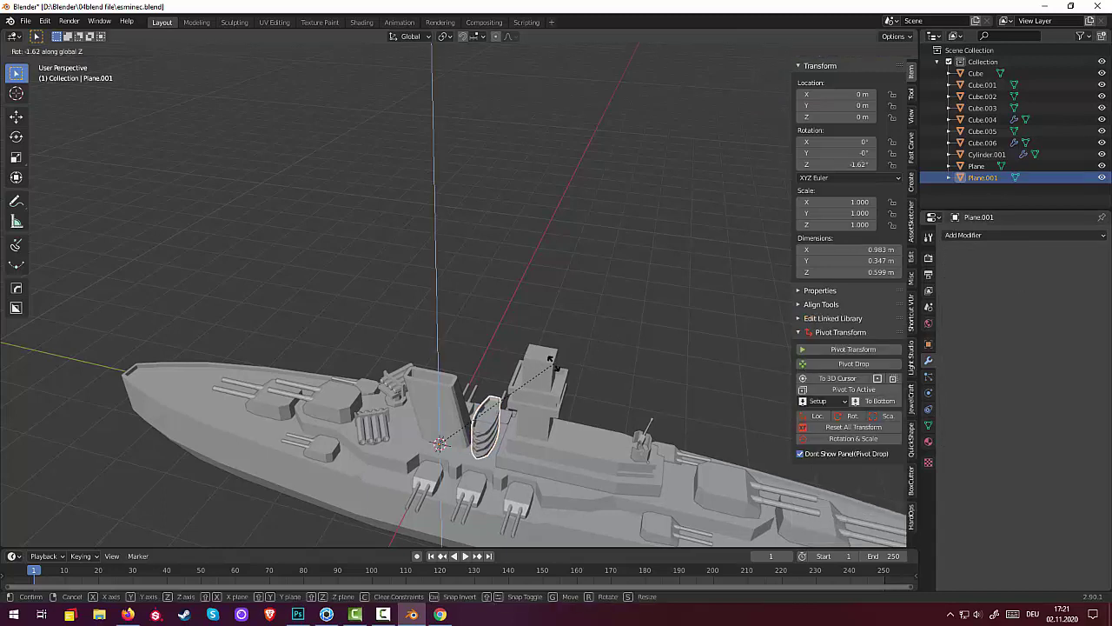
pyautogui.write('180')
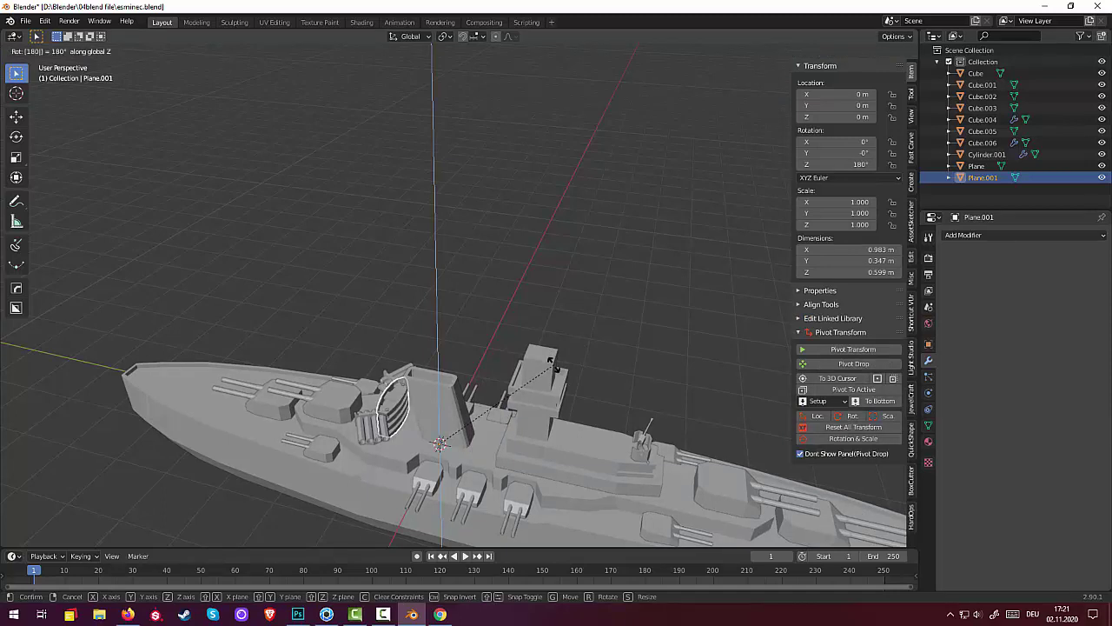
pyautogui.press('Escape')
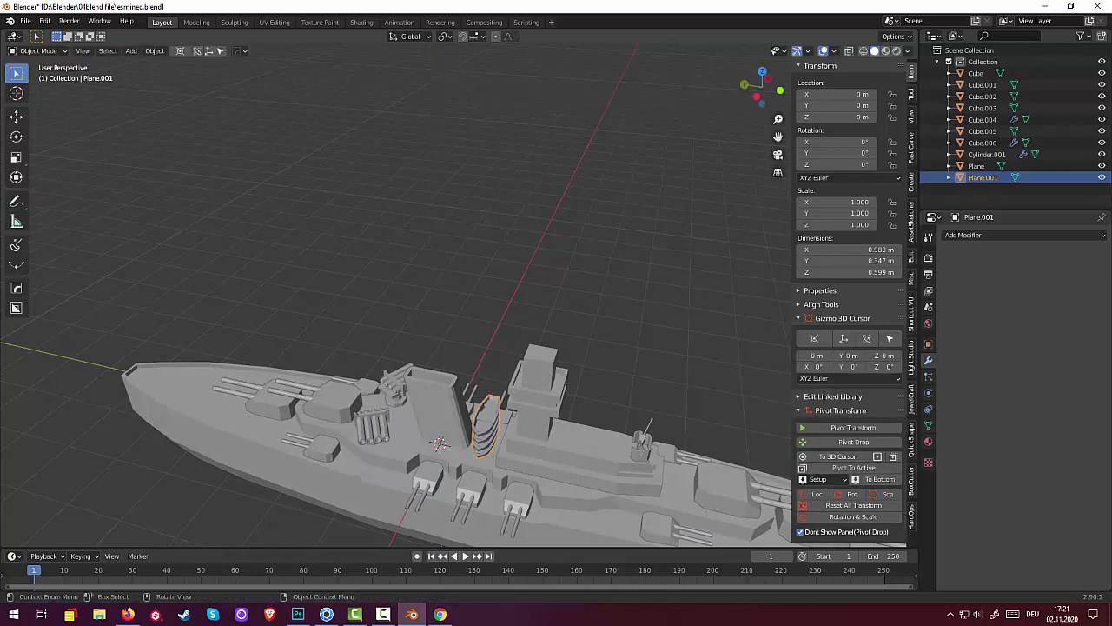
pyautogui.click(155, 52)
pyautogui.click(324, 88)
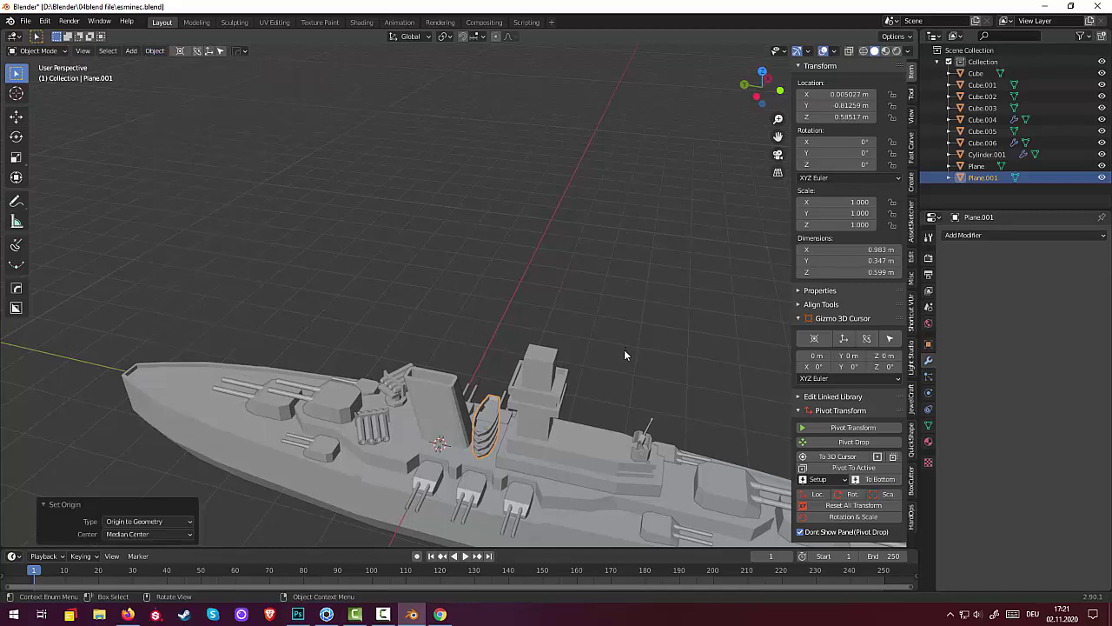
# Rotate the stacked plates 180° about the Z axis
pyautogui.press('r')
pyautogui.press('z')
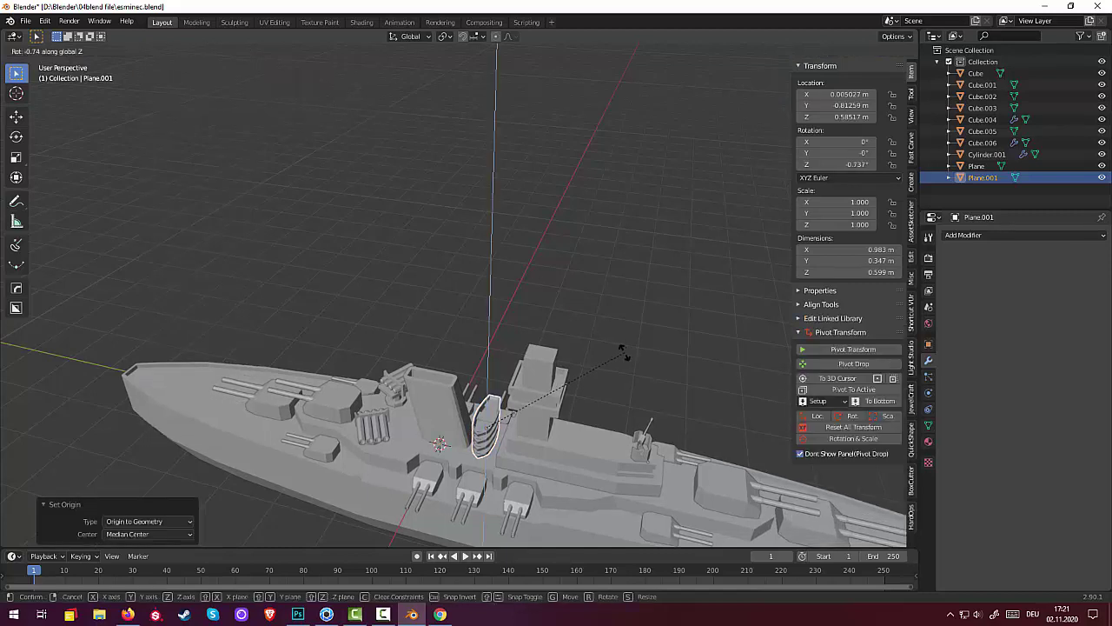
pyautogui.write('18')
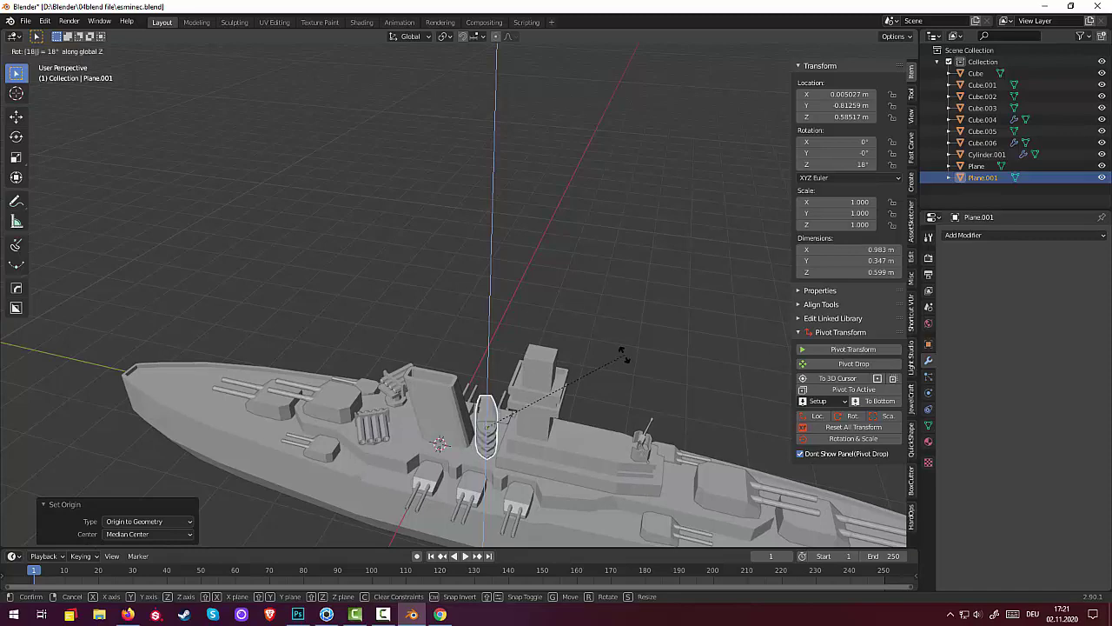
pyautogui.write('0')
pyautogui.press('Return')
pyautogui.moveTo(622, 352)
pyautogui.mouseDown(button='middle')
pyautogui.moveTo(450, 348)
pyautogui.moveTo(452, 294)
pyautogui.moveTo(509, 329)
pyautogui.moveTo(487, 348)
pyautogui.moveTo(474, 401)
pyautogui.moveTo(418, 372)
pyautogui.moveTo(362, 407)
pyautogui.moveTo(380, 439)
pyautogui.moveTo(515, 366)
pyautogui.moveTo(624, 338)
pyautogui.moveTo(728, 363)
pyautogui.moveTo(780, 402)
pyautogui.moveTo(556, 372)
pyautogui.moveTo(494, 394)
pyautogui.moveTo(625, 378)
pyautogui.mouseUp(button='middle')
# Select the ship hull and bring up the Shift+A Add menu
pyautogui.click(494, 394)
pyautogui.click(640, 373)
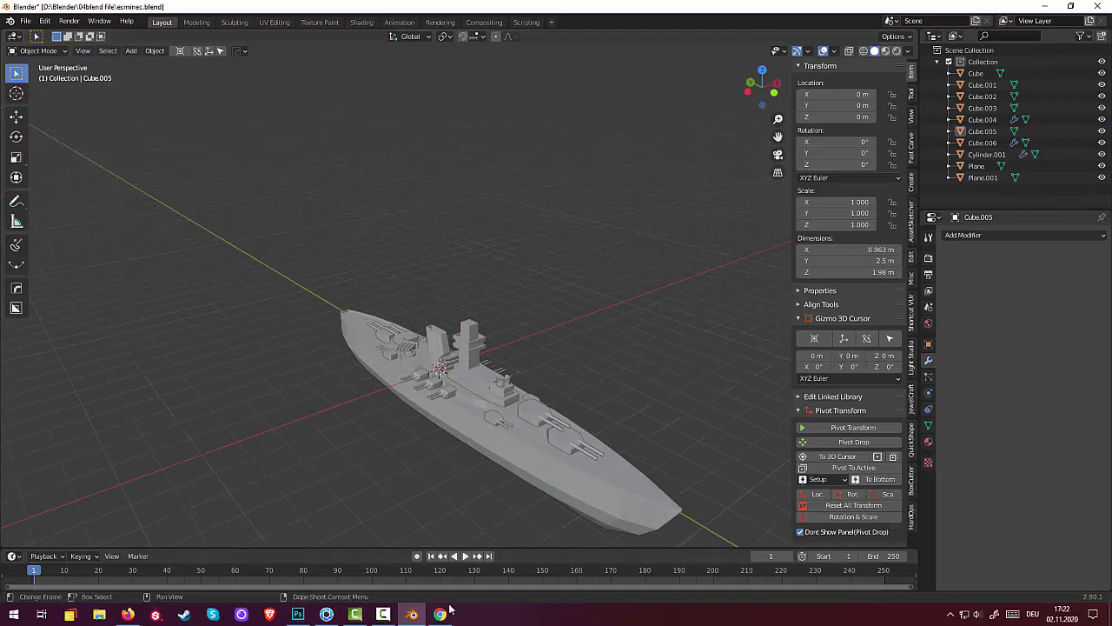
pyautogui.click(383, 614)
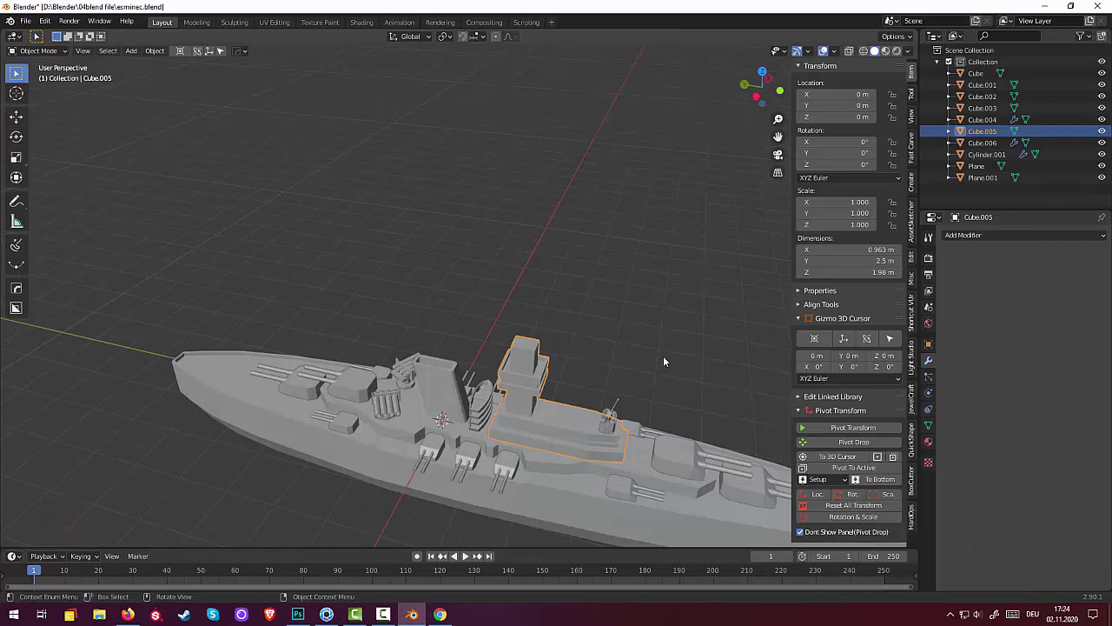
pyautogui.click(663, 356)
pyautogui.click(384, 613)
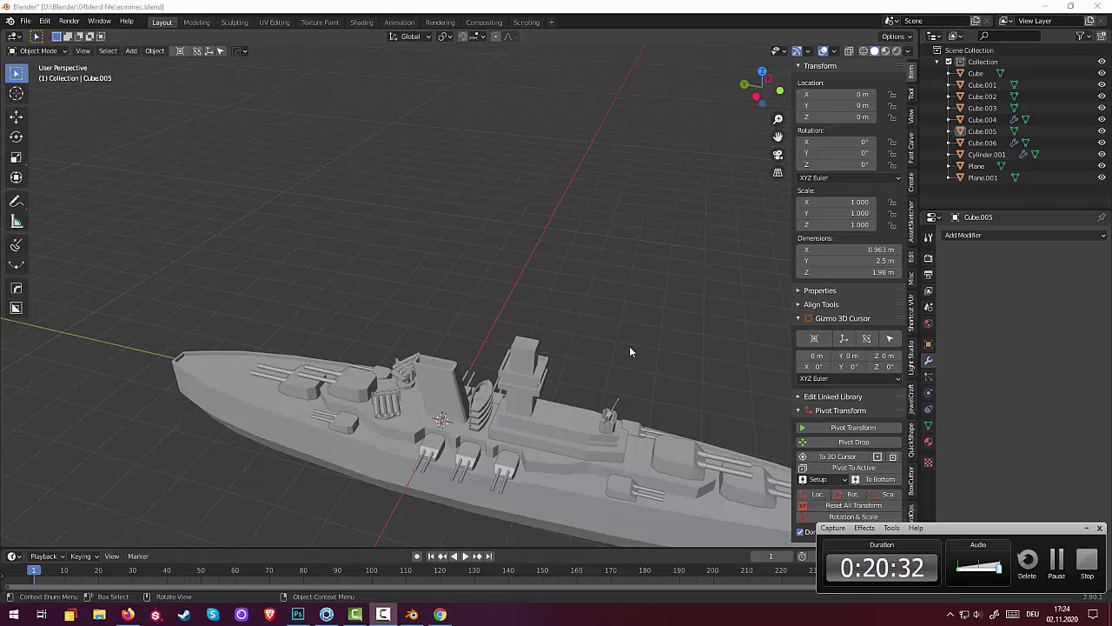
pyautogui.click(562, 422)
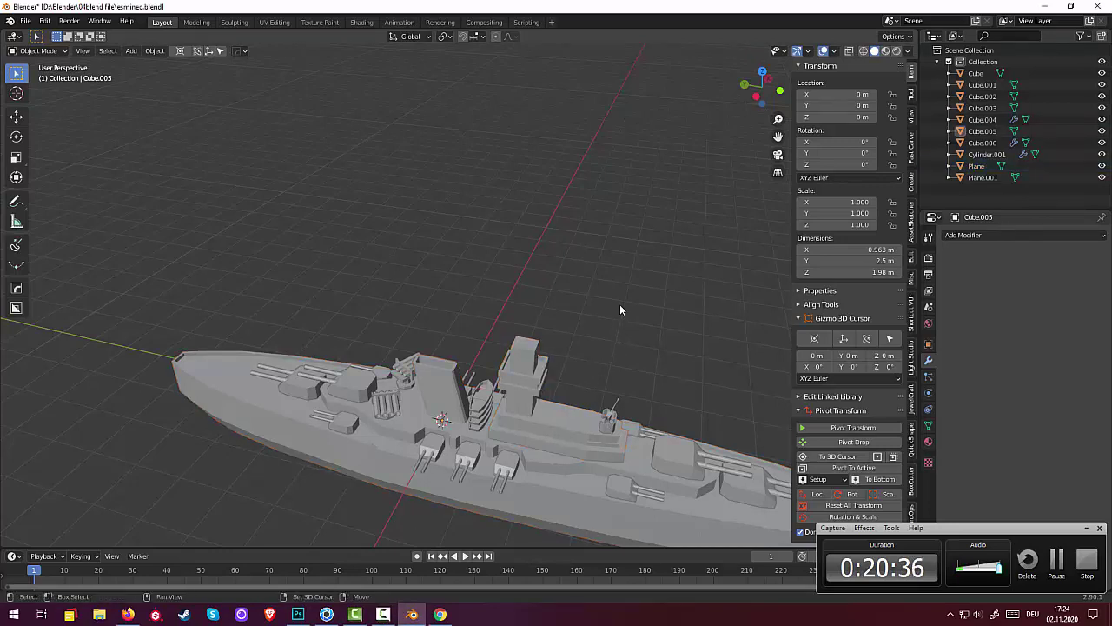
pyautogui.hotkey('shift', 'a')
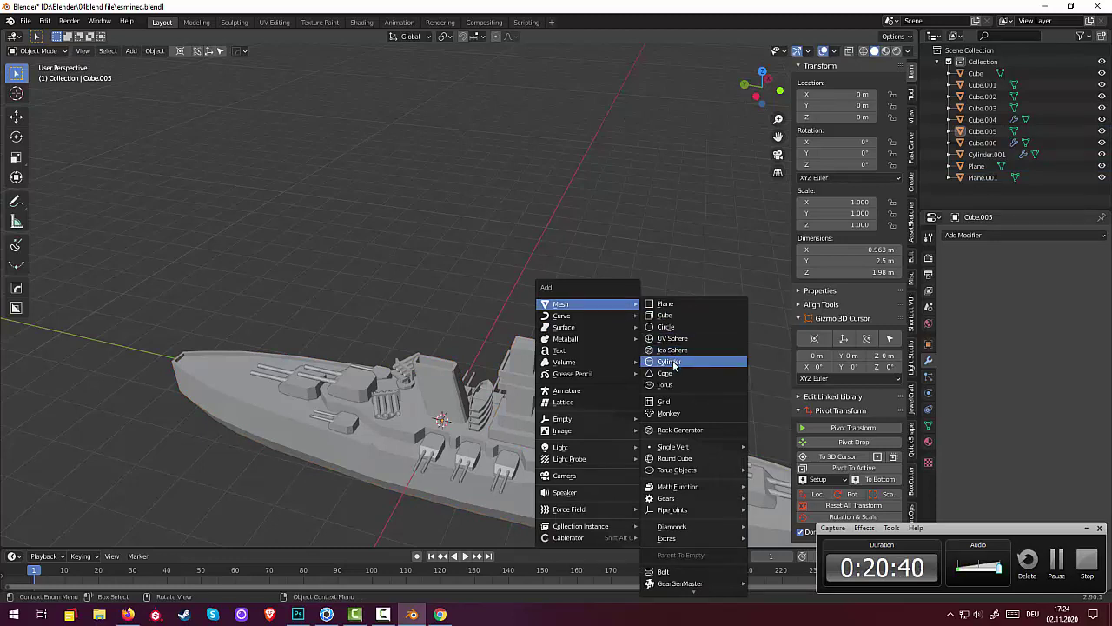
# Add a cylinder, lift it along Z and scale it to 1.578
pyautogui.click(671, 361)
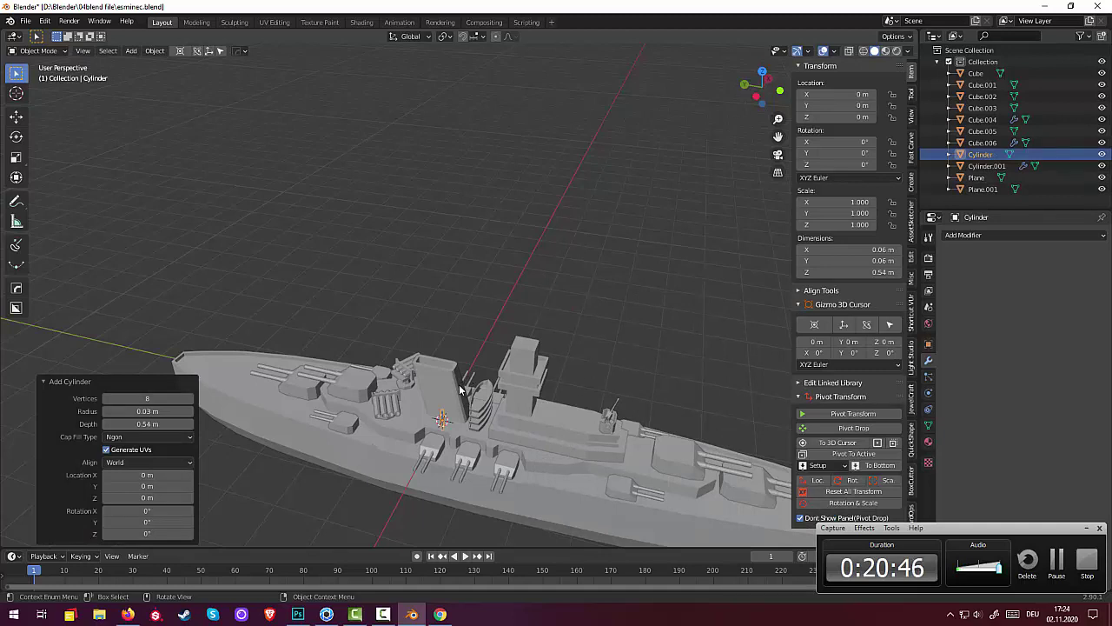
pyautogui.press('g')
pyautogui.press('z')
pyautogui.click(476, 305)
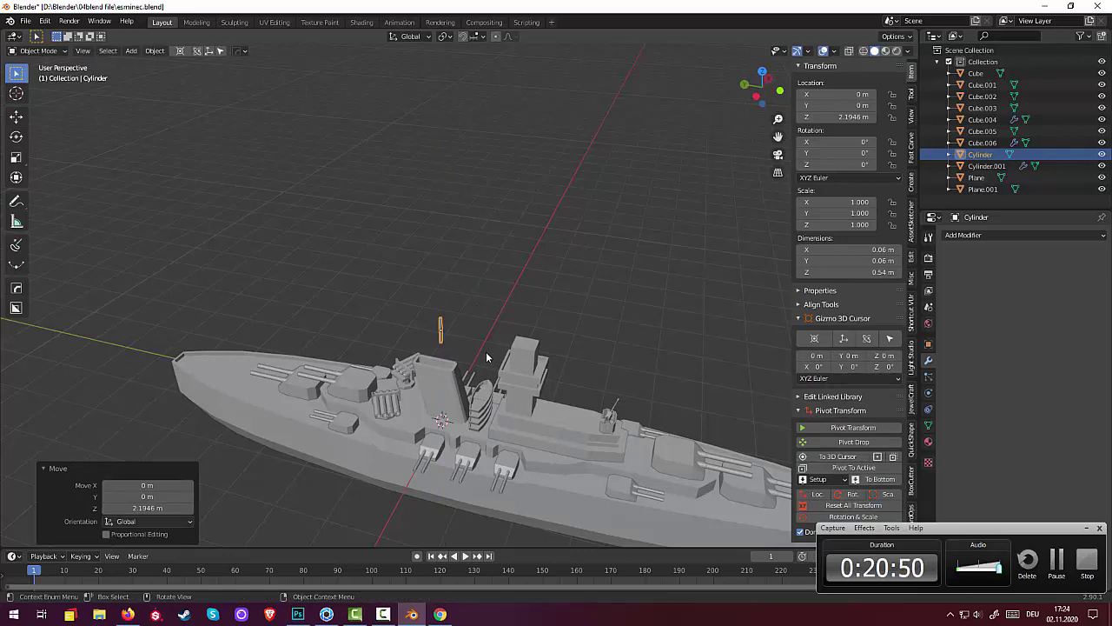
pyautogui.moveTo(488, 359)
pyautogui.mouseDown(button='middle')
pyautogui.moveTo(542, 358)
pyautogui.moveTo(506, 354)
pyautogui.mouseUp(button='middle')
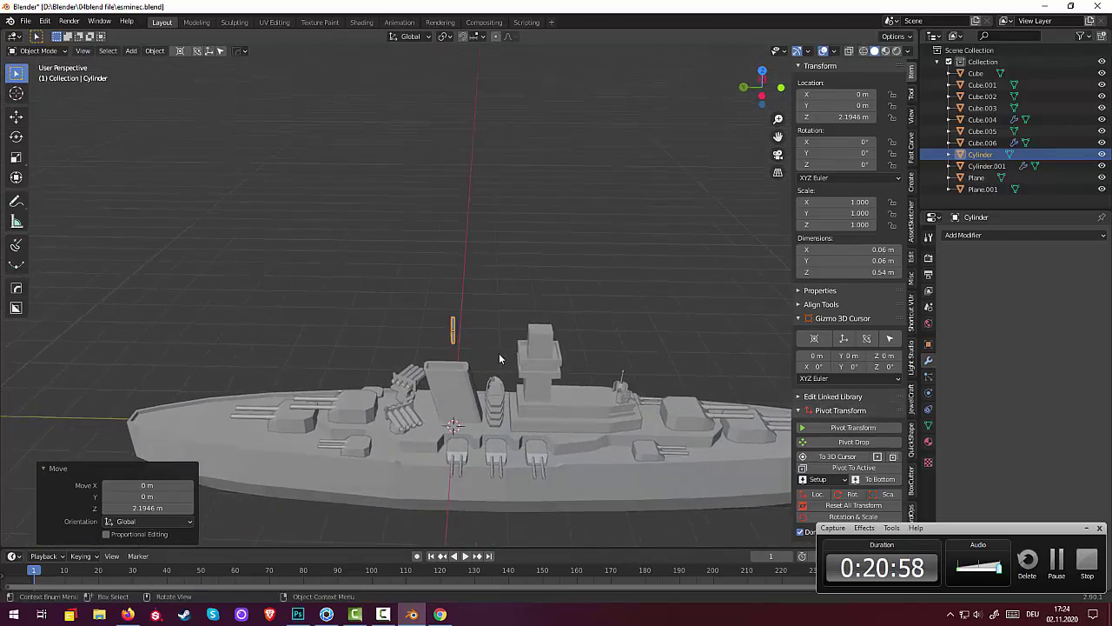
pyautogui.press('s')
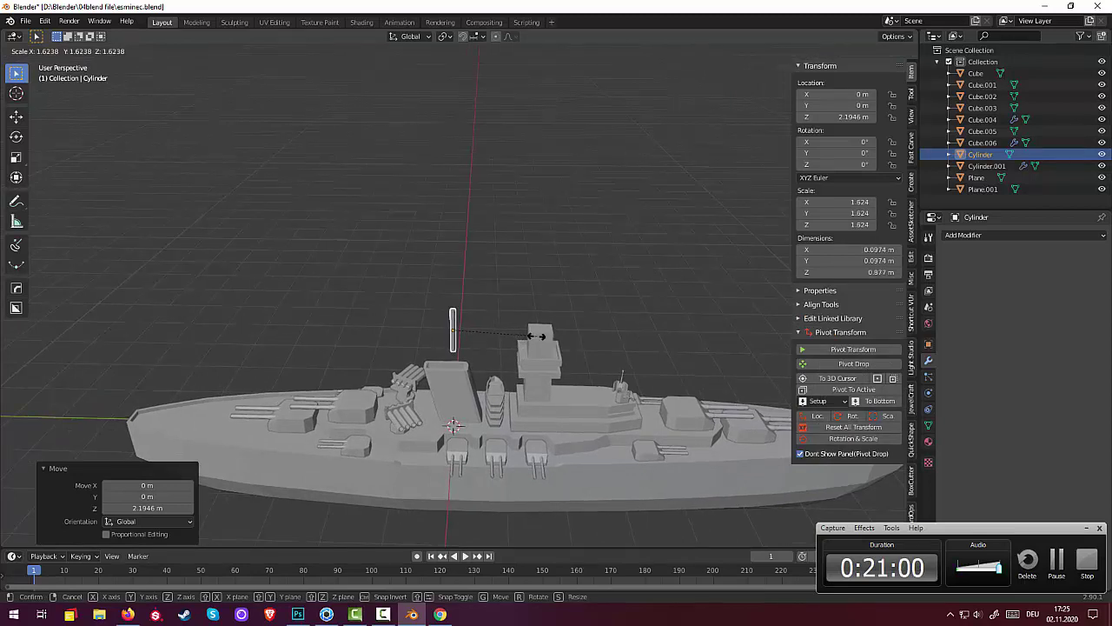
pyautogui.click(534, 337)
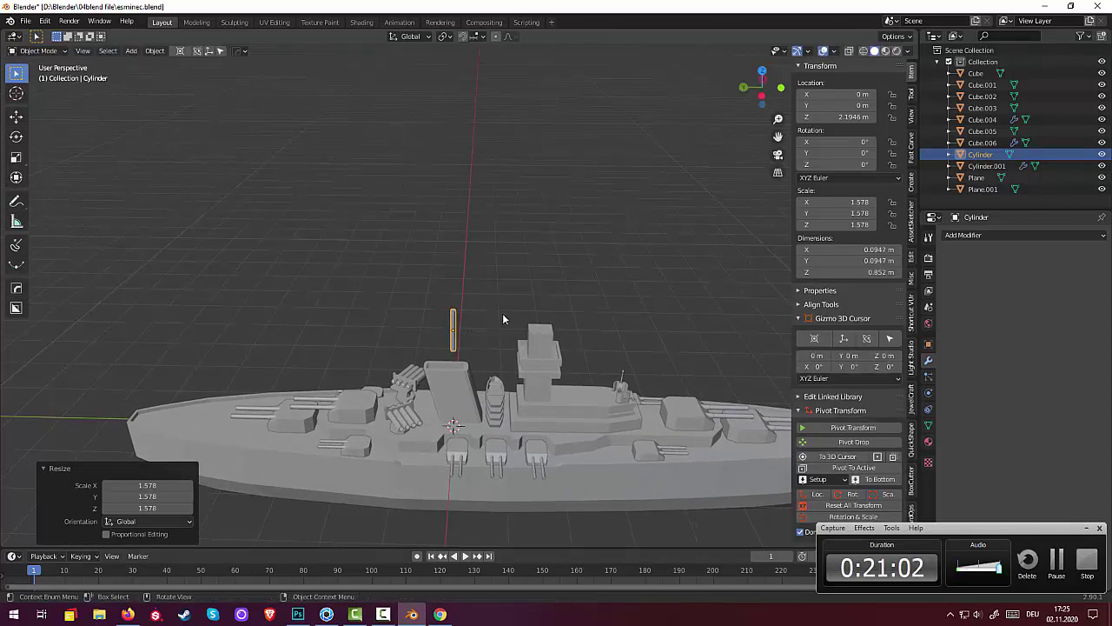
# Stretch the cylinder along Z into a tall mast
pyautogui.press('s')
pyautogui.press('z')
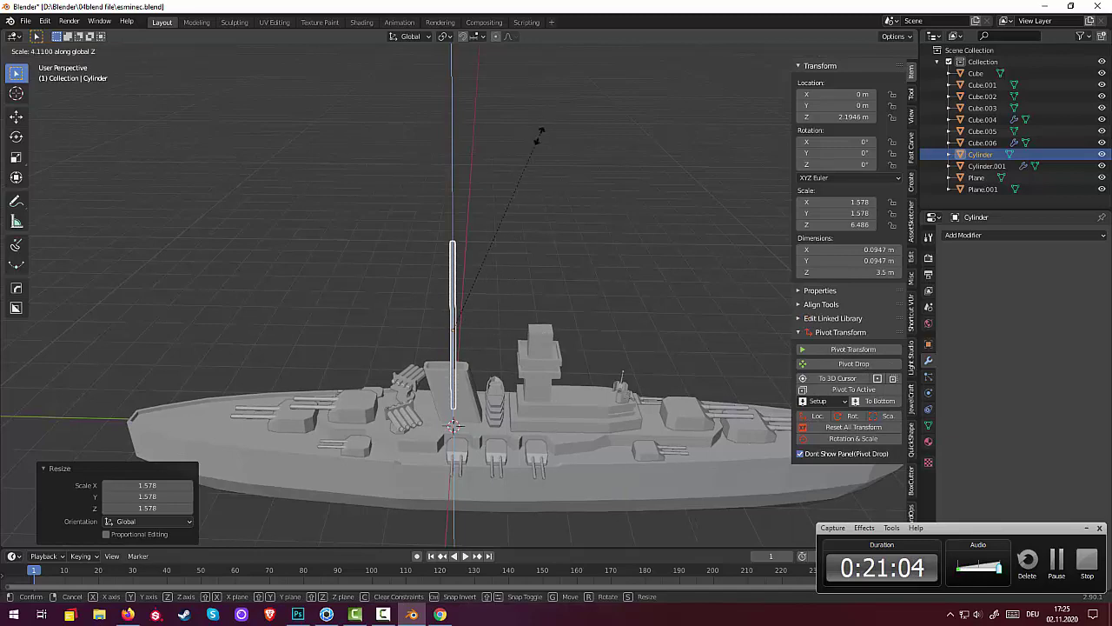
pyautogui.click(510, 169)
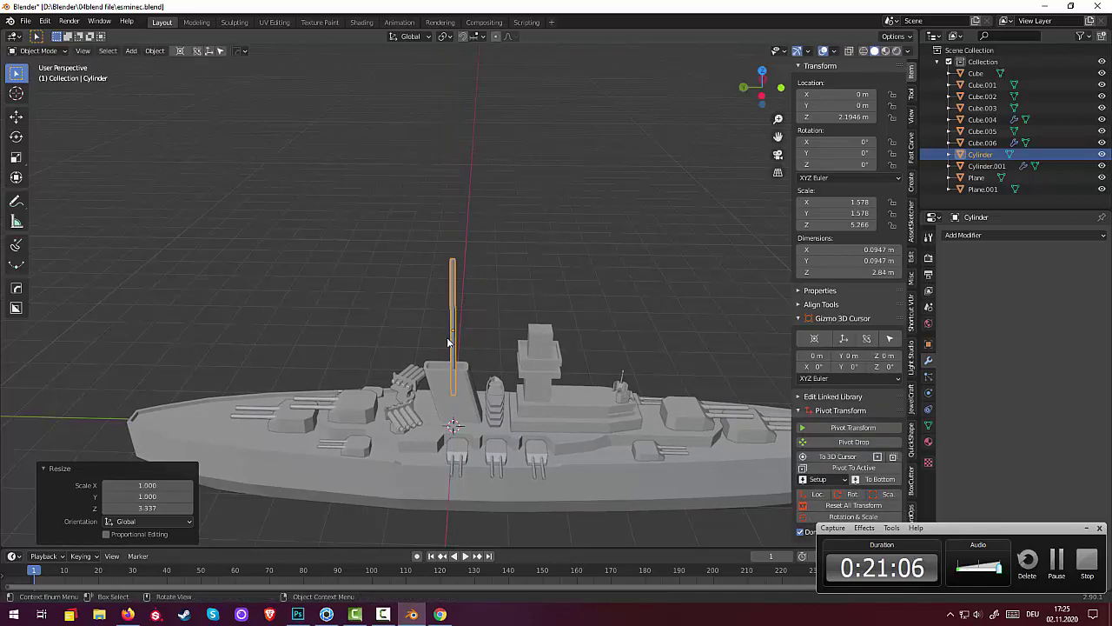
pyautogui.moveTo(462, 346); pyautogui.dragTo(554, 382, button='middle')
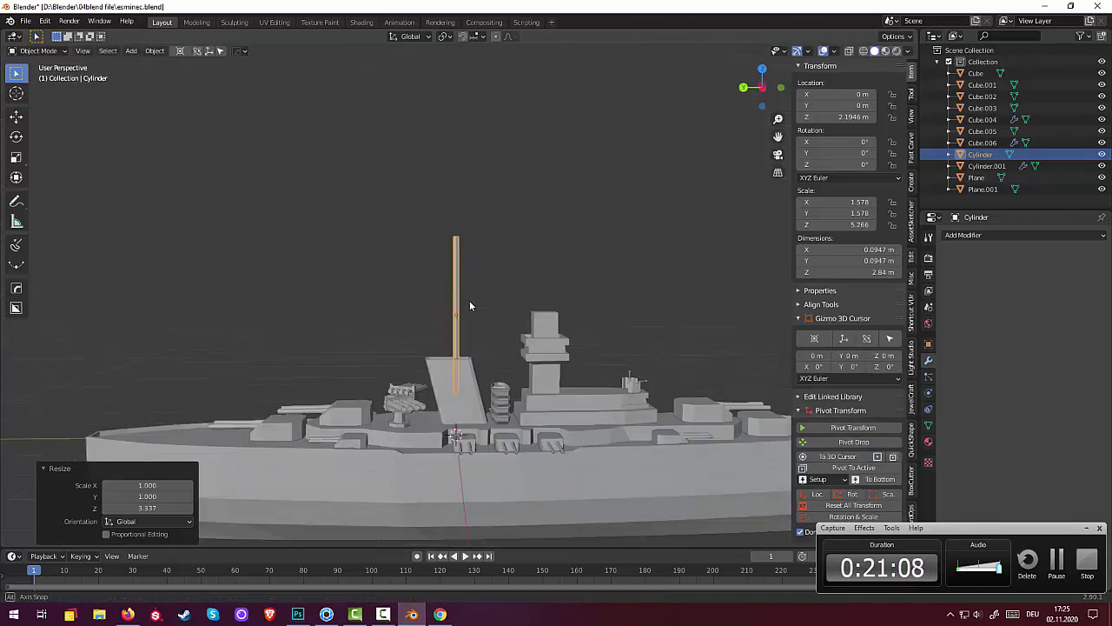
pyautogui.press('KP_1')
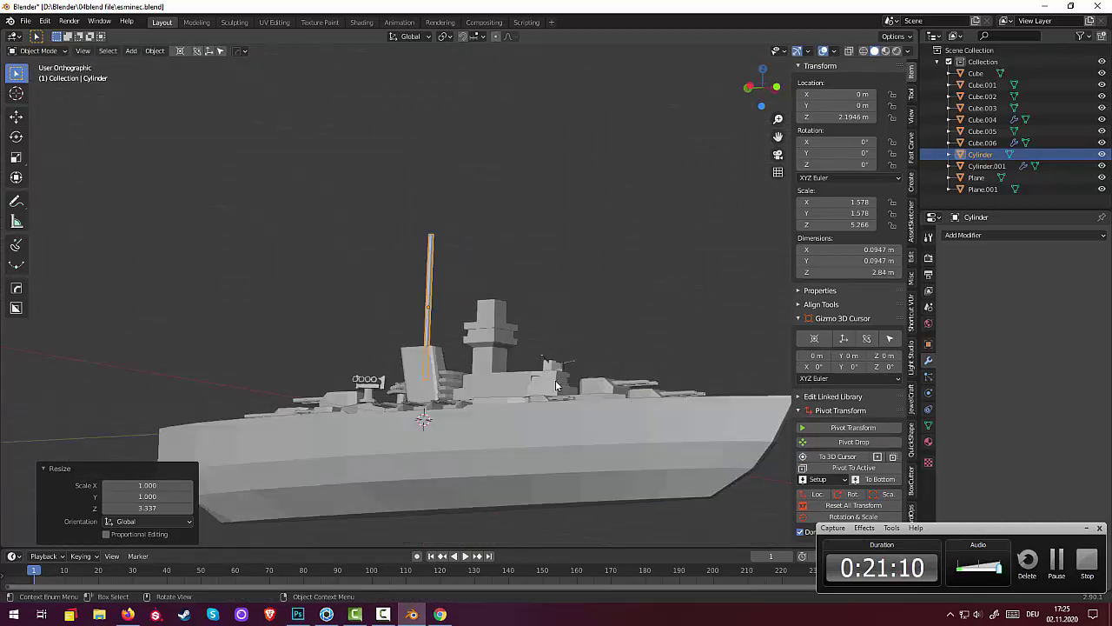
pyautogui.press('KP_3')
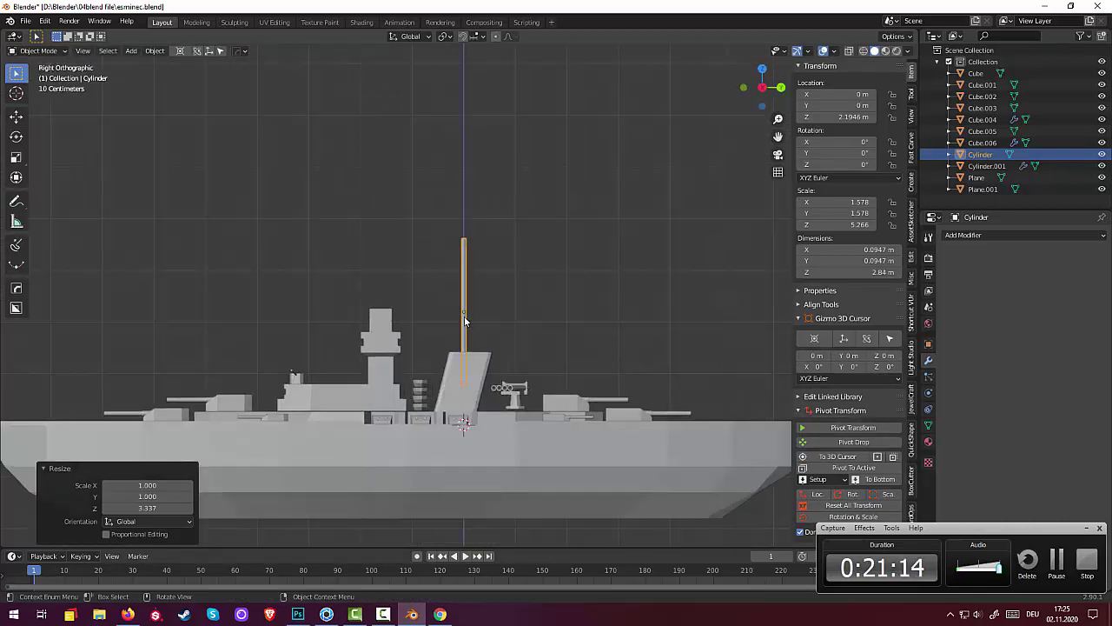
# Slide the mast along the ship beside the tower and shrink it slightly
pyautogui.press('g')
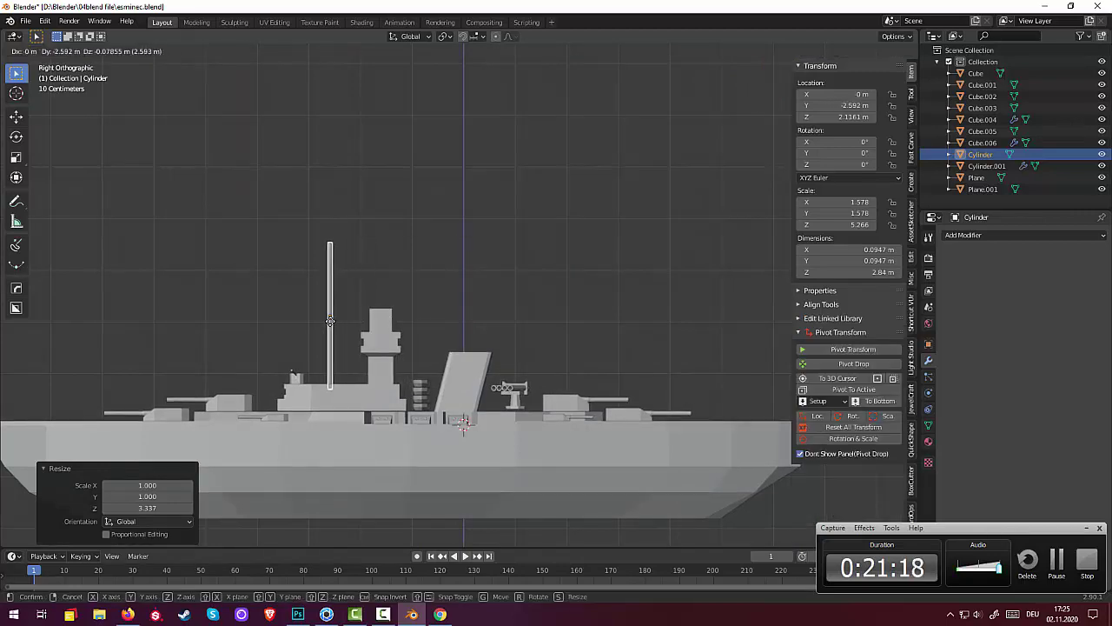
pyautogui.click(330, 320)
pyautogui.moveTo(330, 320)
pyautogui.mouseDown(button='middle')
pyautogui.moveTo(451, 356)
pyautogui.moveTo(396, 340)
pyautogui.moveTo(350, 373)
pyautogui.mouseUp(button='middle')
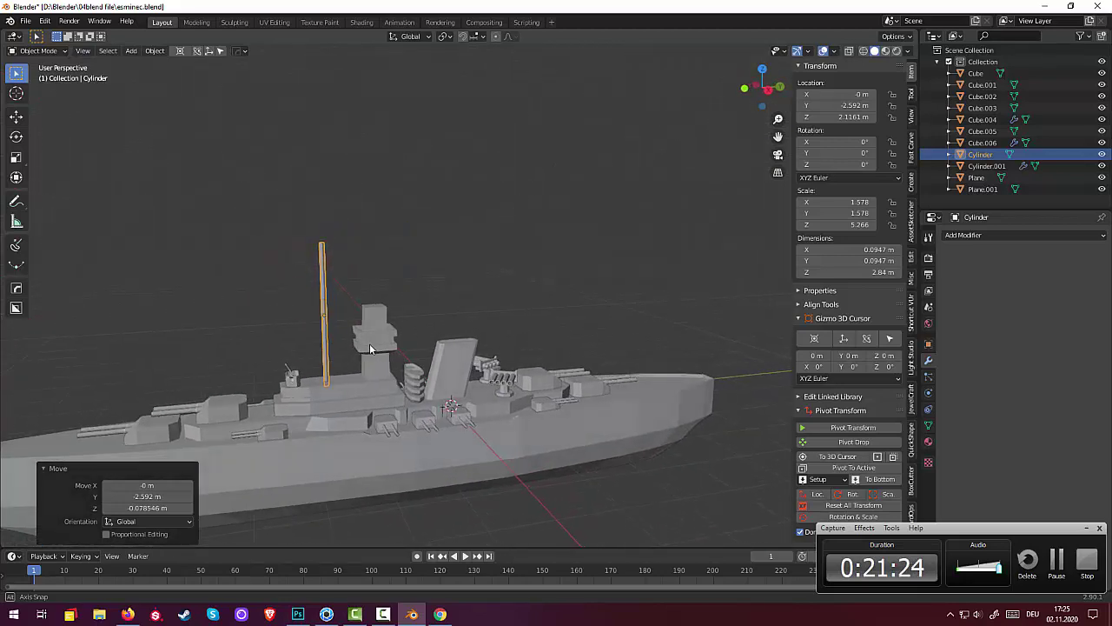
pyautogui.moveTo(347, 374)
pyautogui.mouseDown(button='middle')
pyautogui.moveTo(427, 374)
pyautogui.moveTo(361, 381)
pyautogui.moveTo(473, 356)
pyautogui.moveTo(511, 370)
pyautogui.moveTo(476, 371)
pyautogui.mouseUp(button='middle')
pyautogui.press('s')
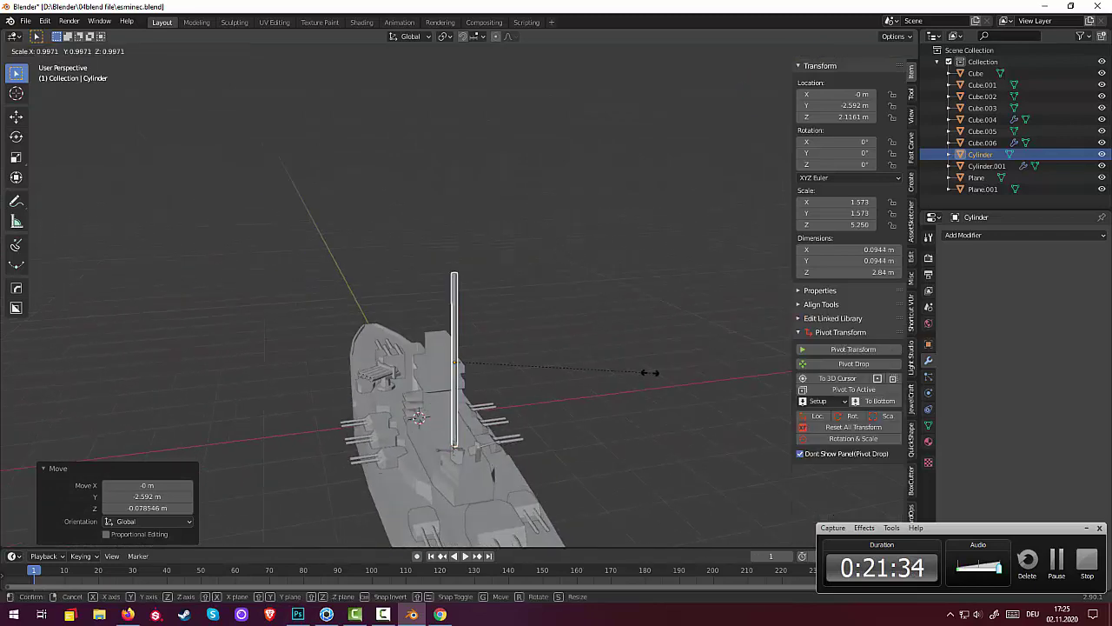
pyautogui.click(638, 371)
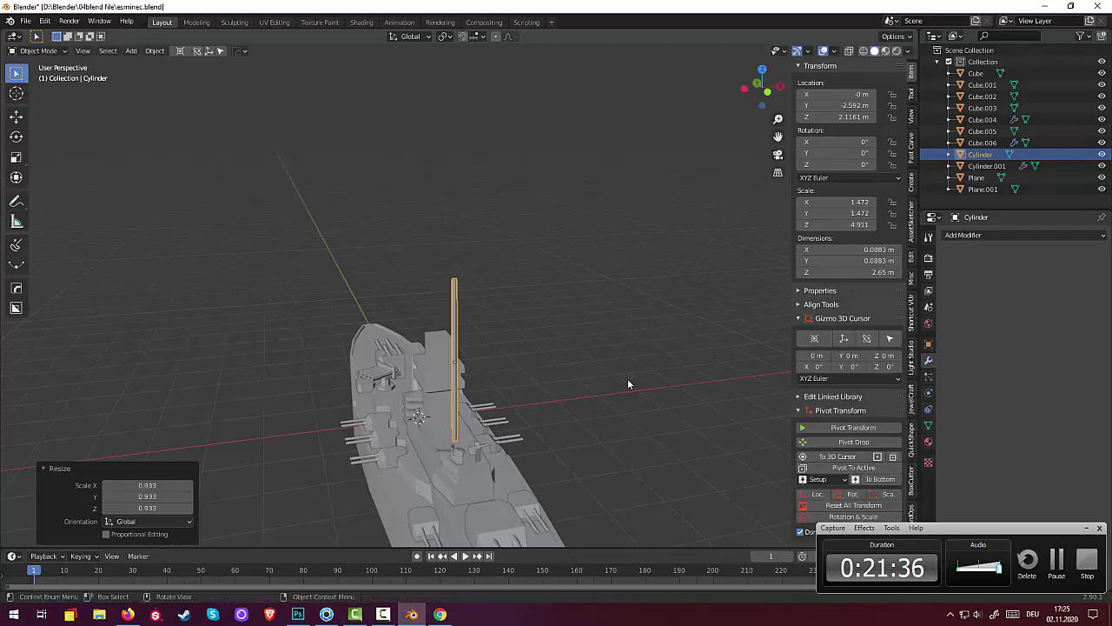
pyautogui.moveTo(629, 385)
pyautogui.mouseDown(button='middle')
pyautogui.moveTo(544, 390)
pyautogui.moveTo(521, 398)
pyautogui.moveTo(512, 426)
pyautogui.moveTo(589, 386)
pyautogui.mouseUp(button='middle')
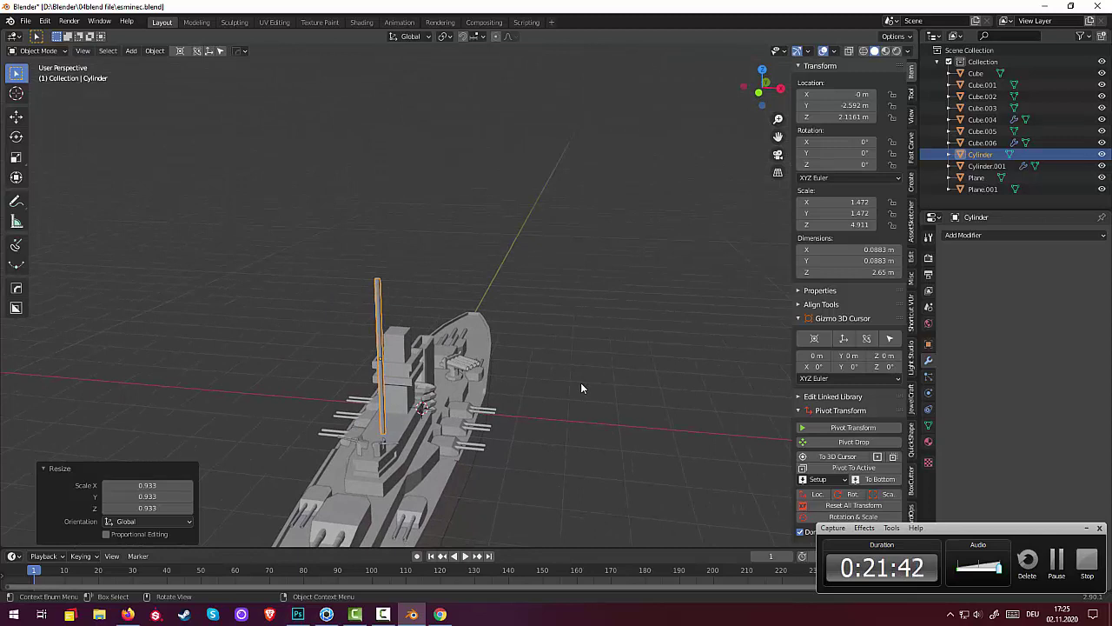
pyautogui.moveTo(581, 383); pyautogui.dragTo(592, 363, button='middle')
# Resize the mast to its final size and raise it to Z 4.76 m
pyautogui.press('s')
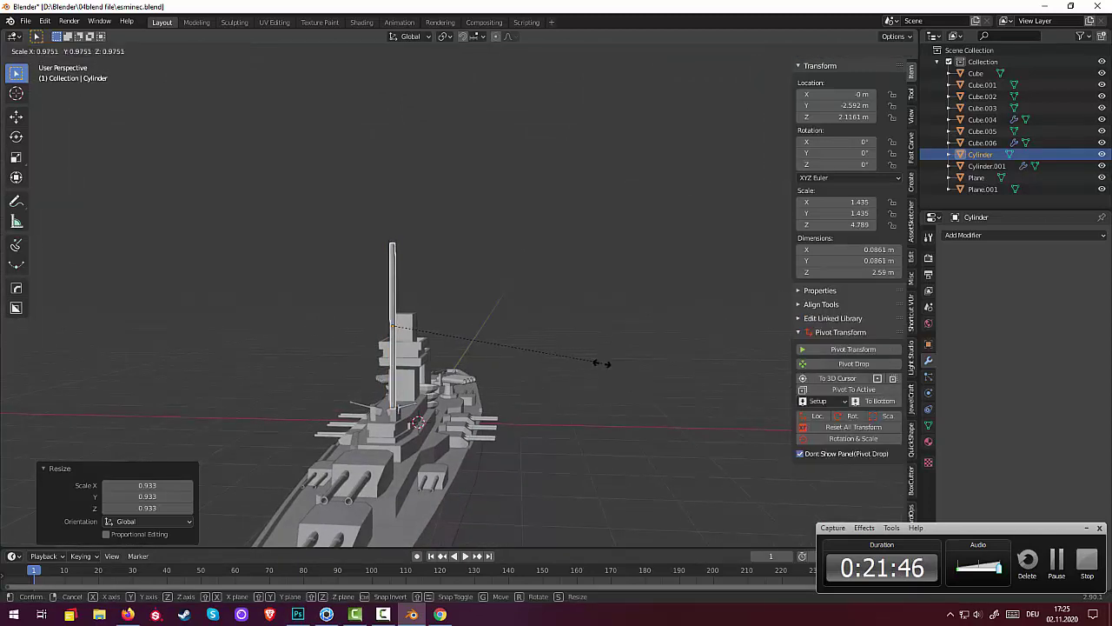
pyautogui.click(585, 349)
pyautogui.moveTo(585, 349)
pyautogui.mouseDown(button='middle')
pyautogui.moveTo(573, 372)
pyautogui.moveTo(477, 341)
pyautogui.mouseUp(button='middle')
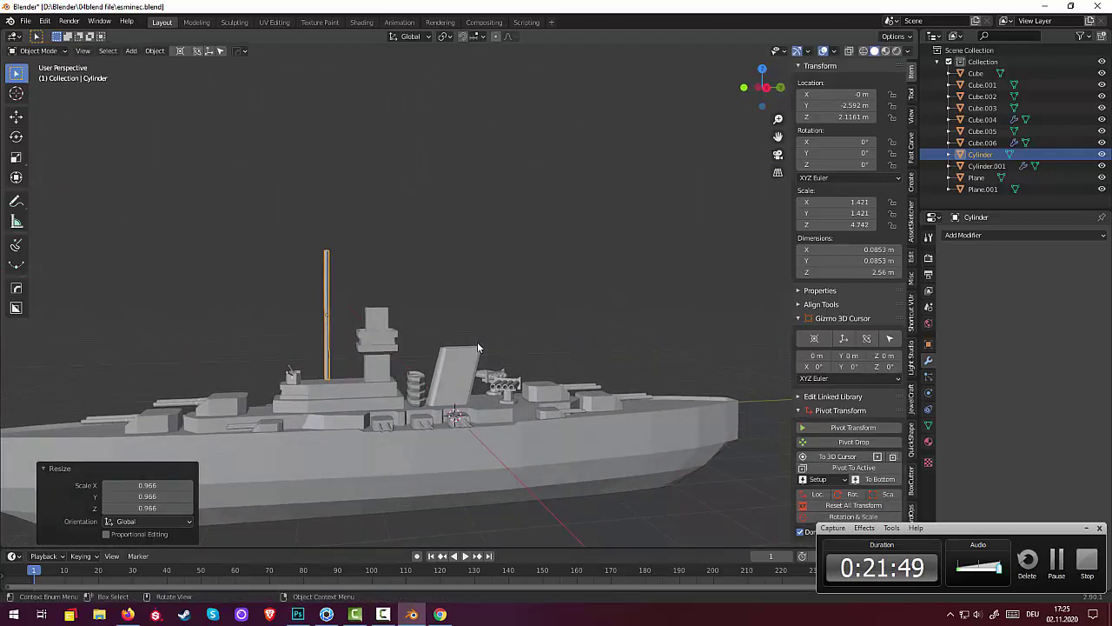
pyautogui.click(327, 301)
pyautogui.press('g')
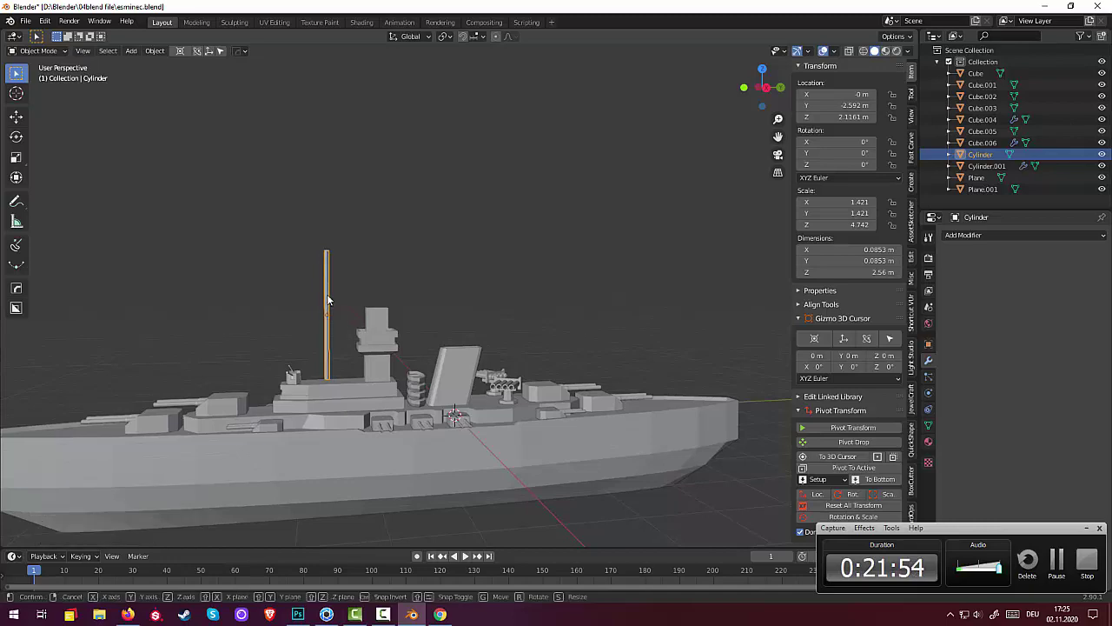
pyautogui.click(359, 328)
pyautogui.moveTo(359, 328); pyautogui.dragTo(346, 422, button='middle')
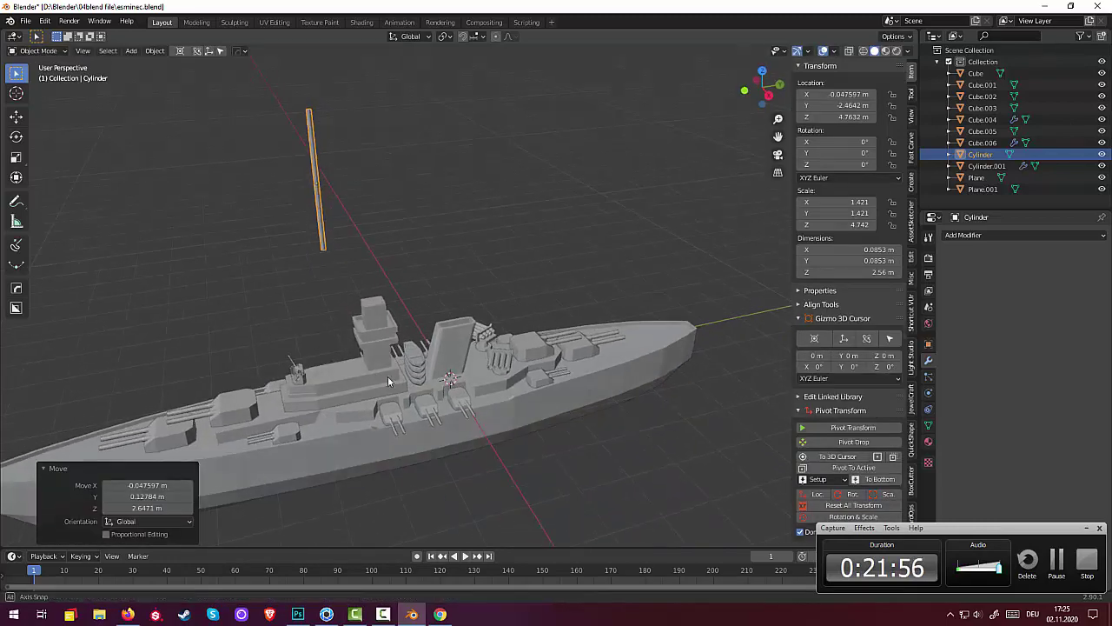
# Add a new cube to the warship scene
pyautogui.click(347, 423)
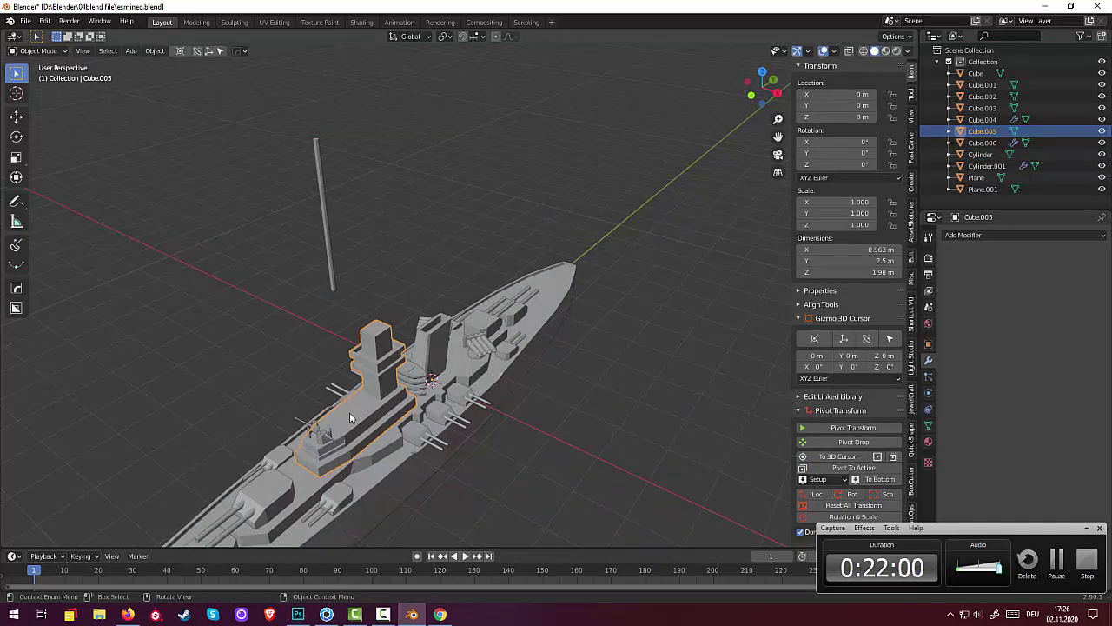
pyautogui.hotkey('shift', 'a')
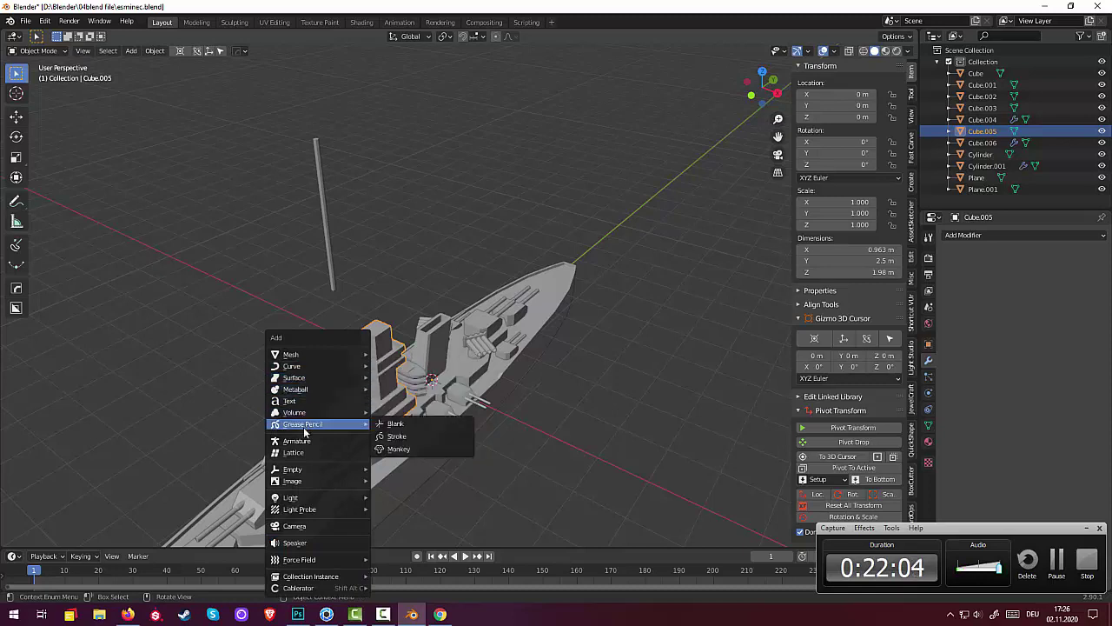
pyautogui.moveTo(443, 354)
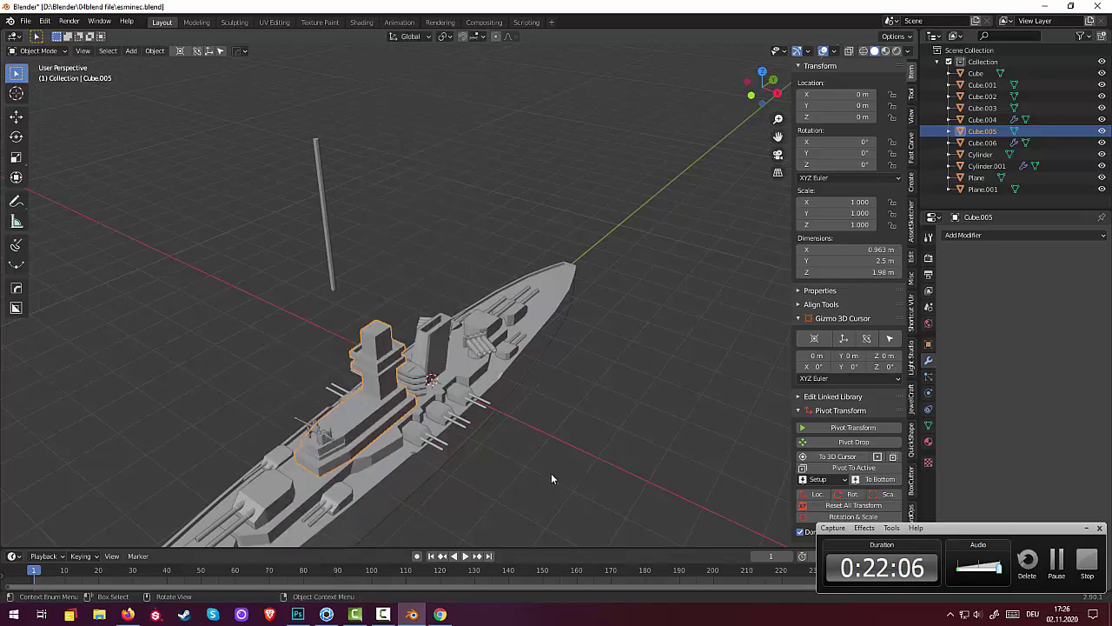
pyautogui.click(551, 473)
pyautogui.hotkey('shift', 'a')
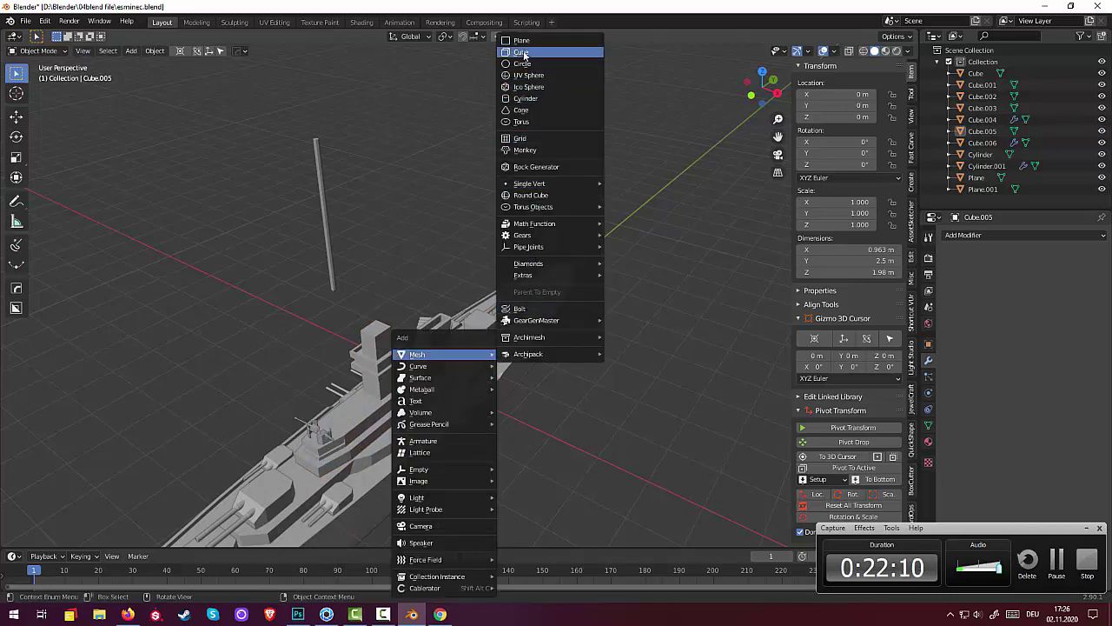
pyautogui.click(521, 51)
pyautogui.moveTo(546, 187)
pyautogui.mouseDown(button='middle')
pyautogui.moveTo(495, 256)
pyautogui.moveTo(525, 266)
pyautogui.mouseUp(button='middle')
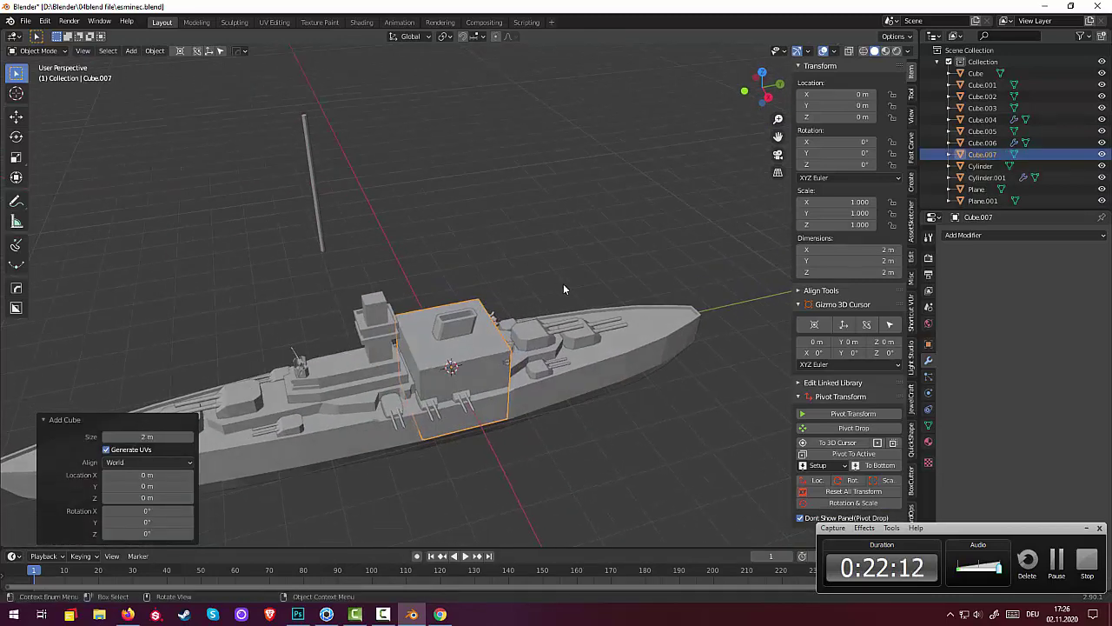
# Shrink the cube to 0.213 and place it on the deck behind the tower
pyautogui.press('s')
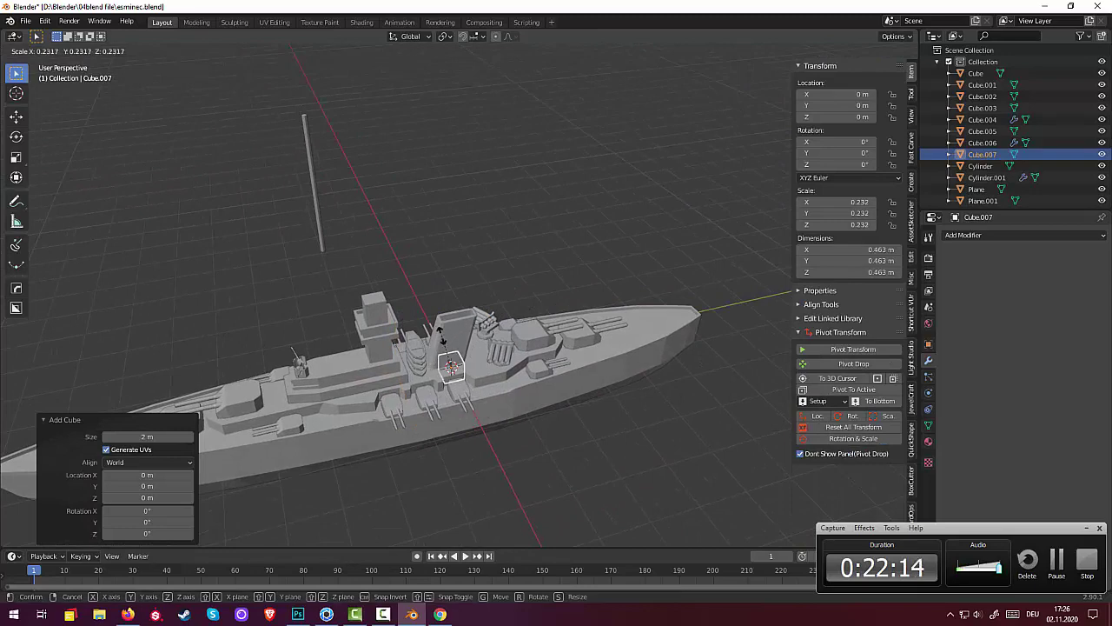
pyautogui.click(438, 341)
pyautogui.moveTo(437, 341); pyautogui.dragTo(428, 313, button='middle')
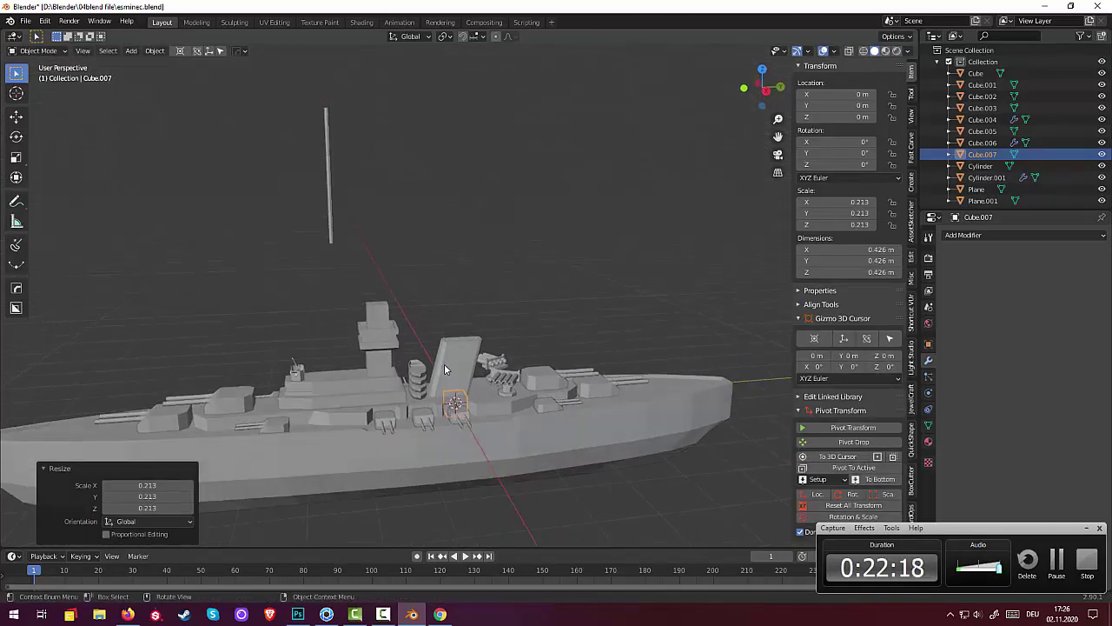
pyautogui.press('g')
pyautogui.press('z')
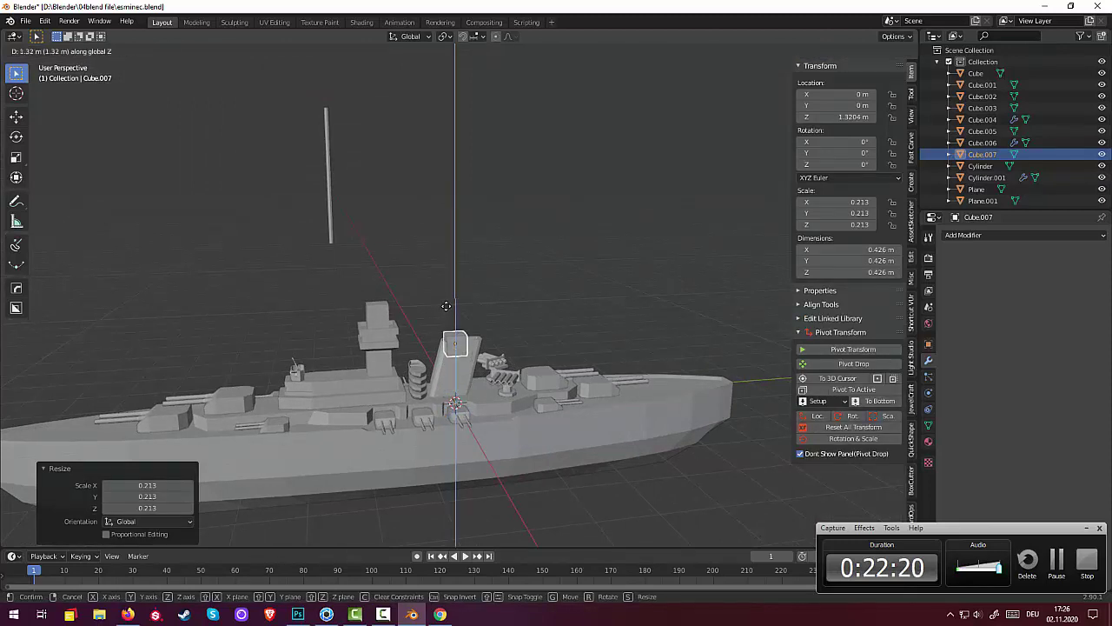
pyautogui.click(443, 318)
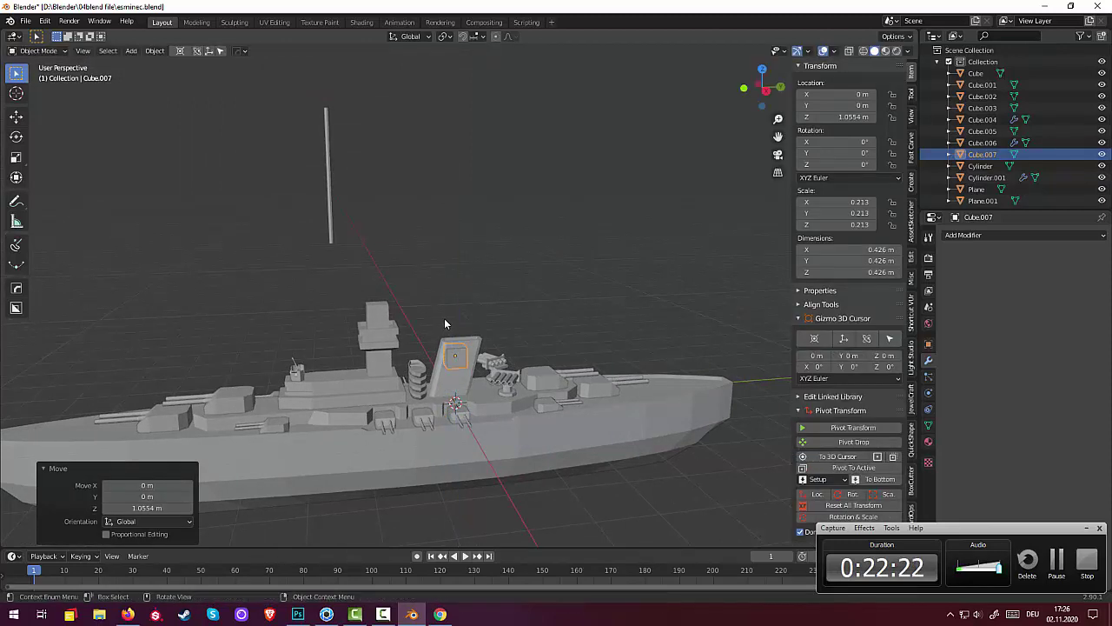
pyautogui.press('KP_3')
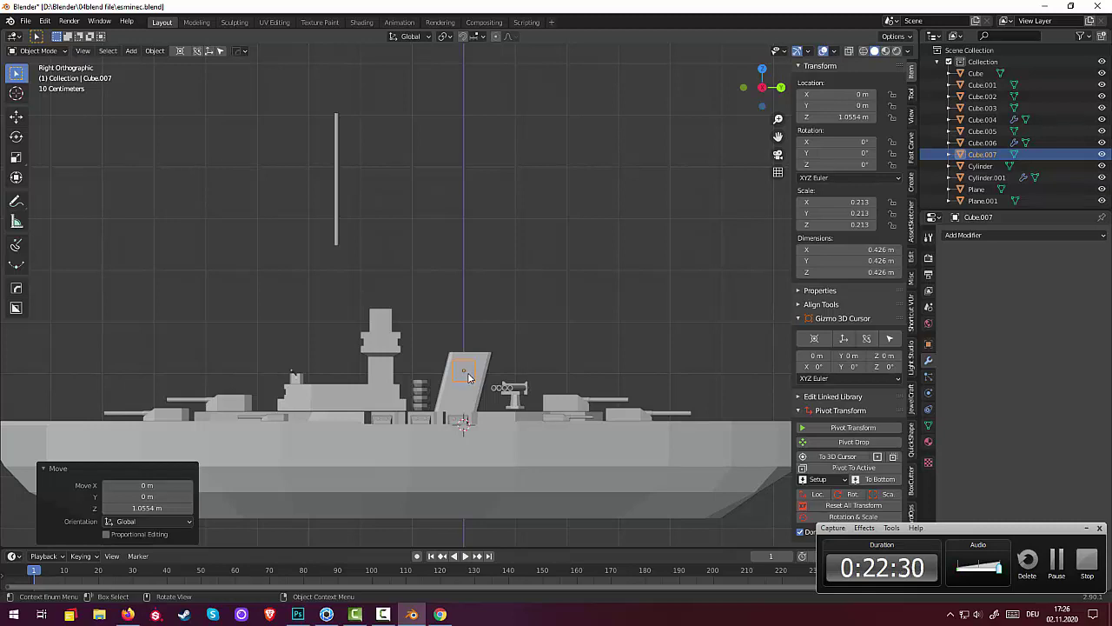
pyautogui.press('g')
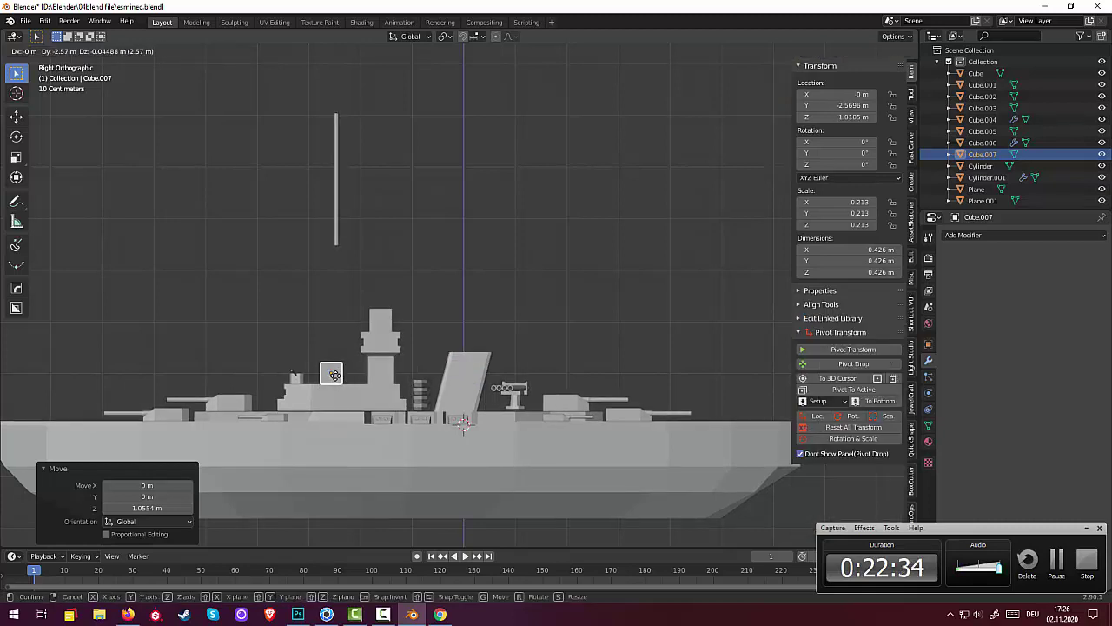
pyautogui.click(332, 375)
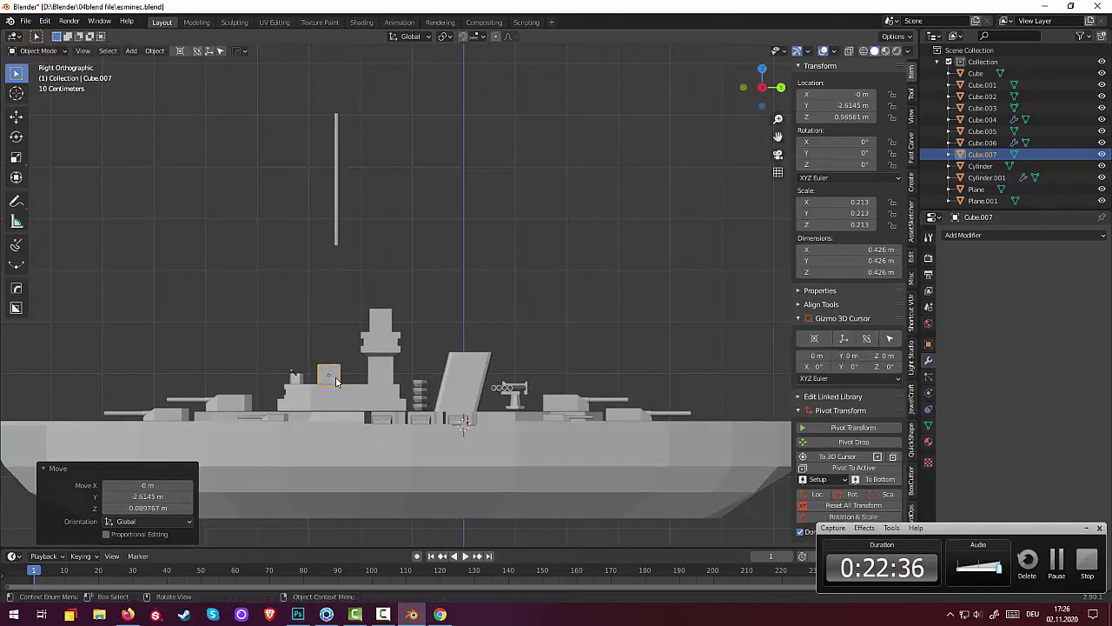
pyautogui.moveTo(337, 382)
pyautogui.mouseDown(button='middle')
pyautogui.moveTo(406, 463)
pyautogui.moveTo(503, 433)
pyautogui.moveTo(514, 418)
pyautogui.moveTo(530, 453)
pyautogui.moveTo(530, 402)
pyautogui.moveTo(516, 405)
pyautogui.mouseUp(button='middle')
# Reselect Cube.007, scale it to 0.823, and switch to Edit Mode
pyautogui.click(413, 423)
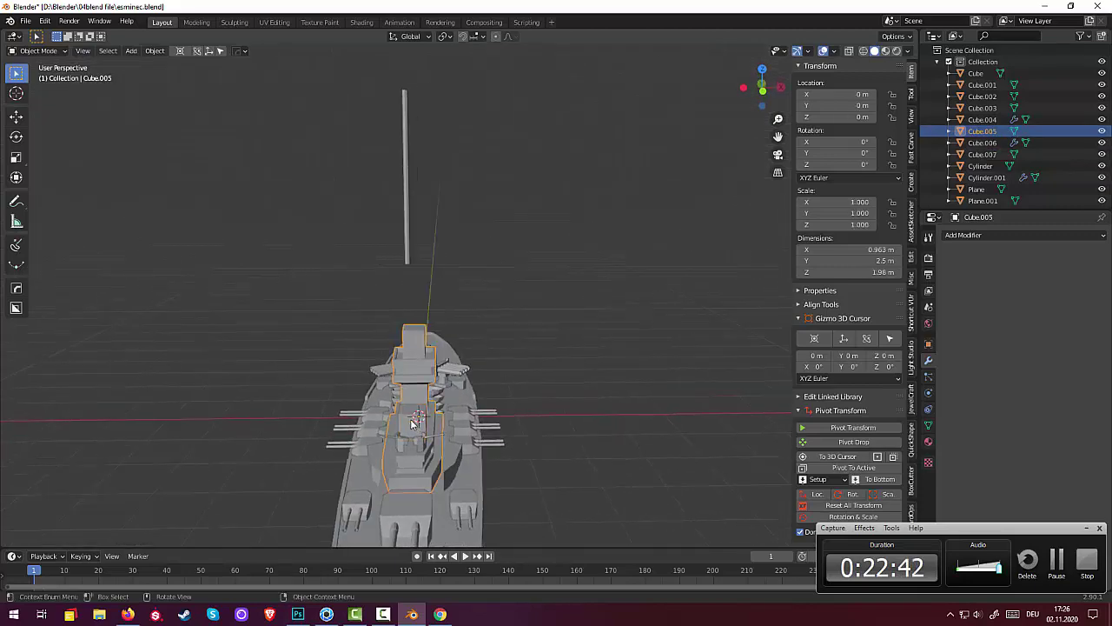
pyautogui.click(413, 423)
pyautogui.moveTo(498, 436)
pyautogui.mouseDown(button='middle')
pyautogui.moveTo(588, 429)
pyautogui.moveTo(603, 417)
pyautogui.mouseUp(button='middle')
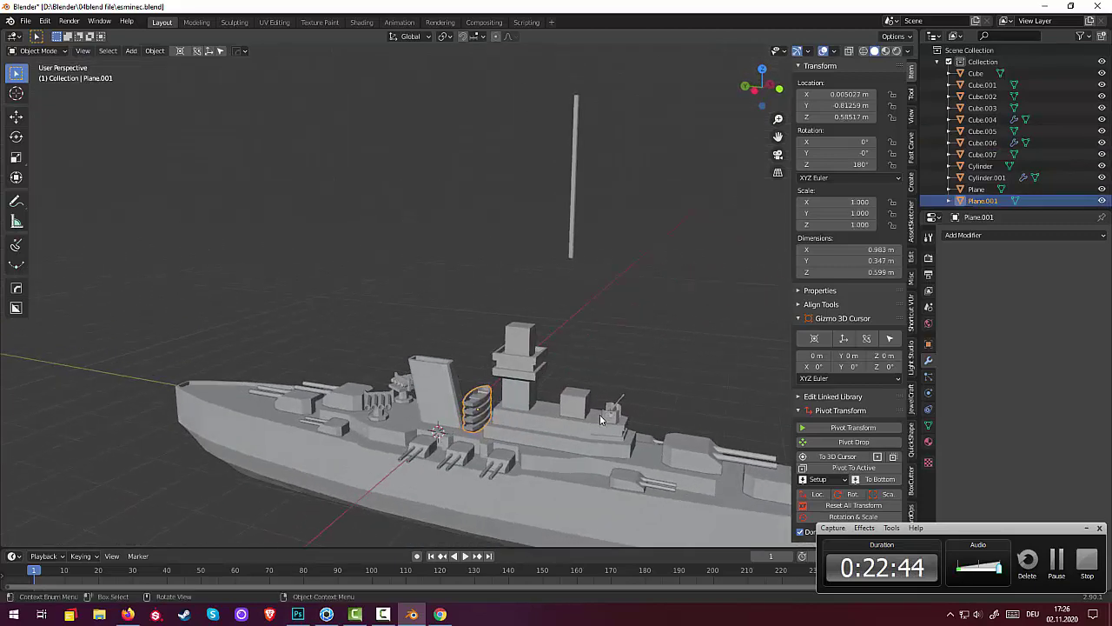
pyautogui.click(573, 400)
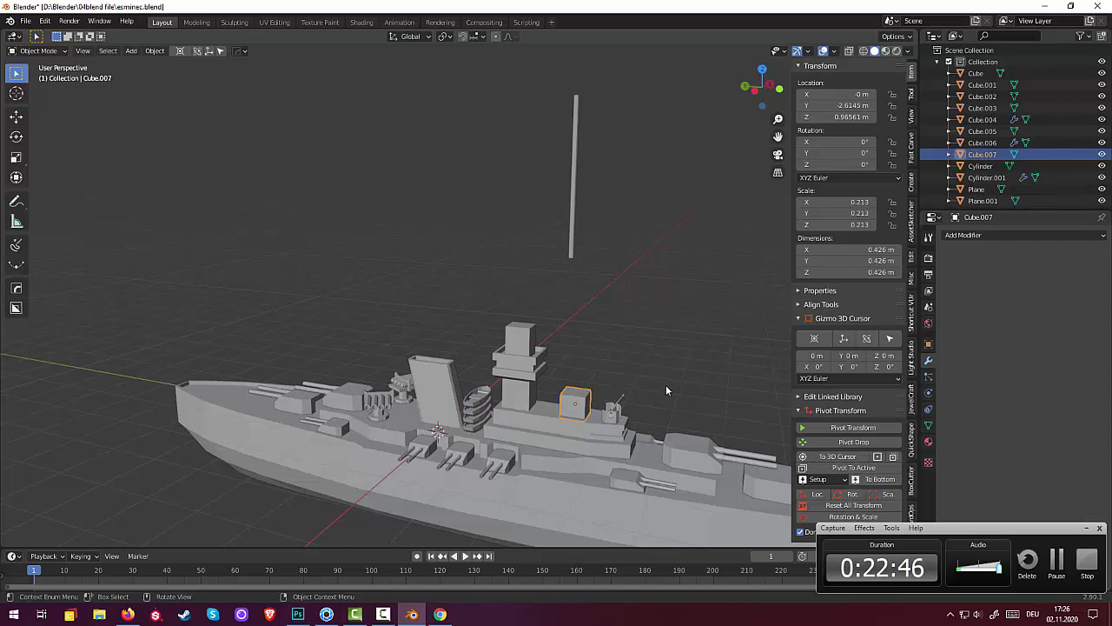
pyautogui.press('s')
pyautogui.click(649, 385)
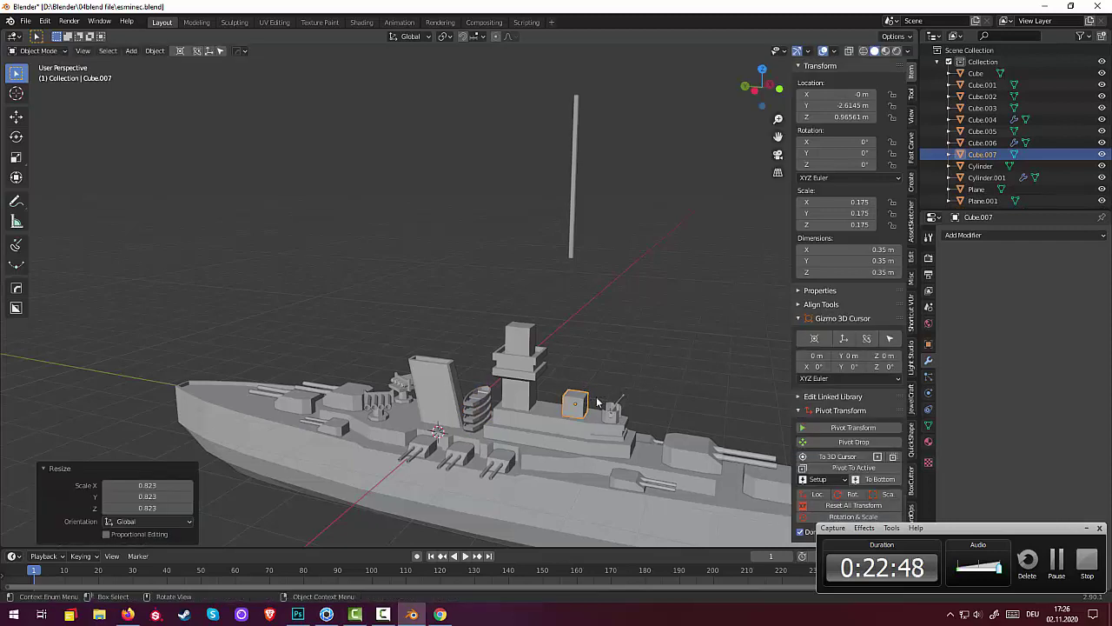
pyautogui.click(578, 398)
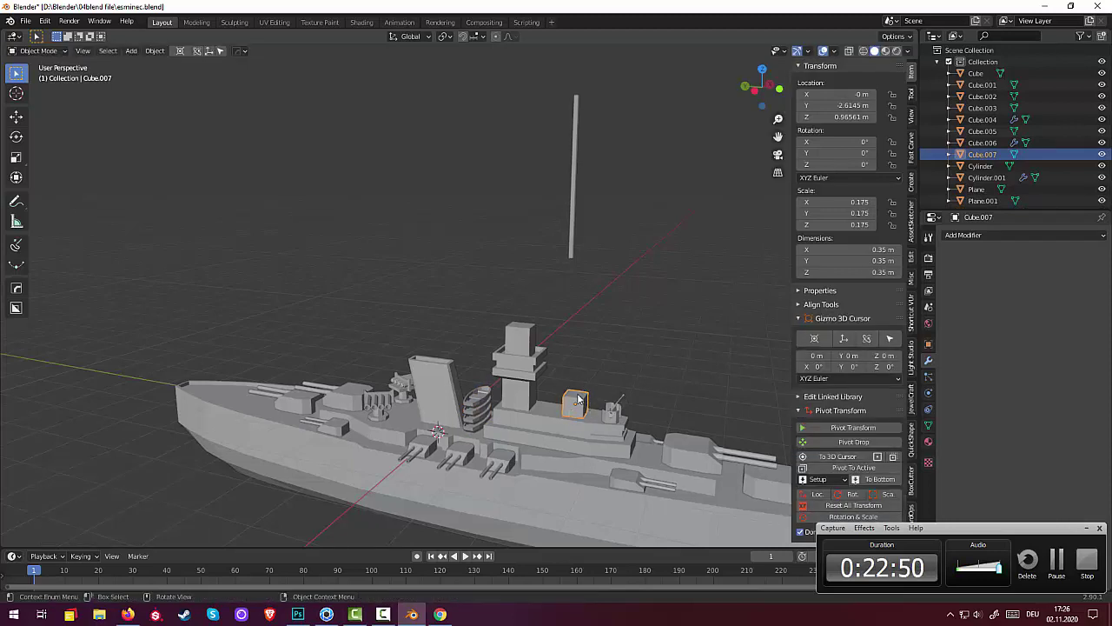
pyautogui.click(39, 50)
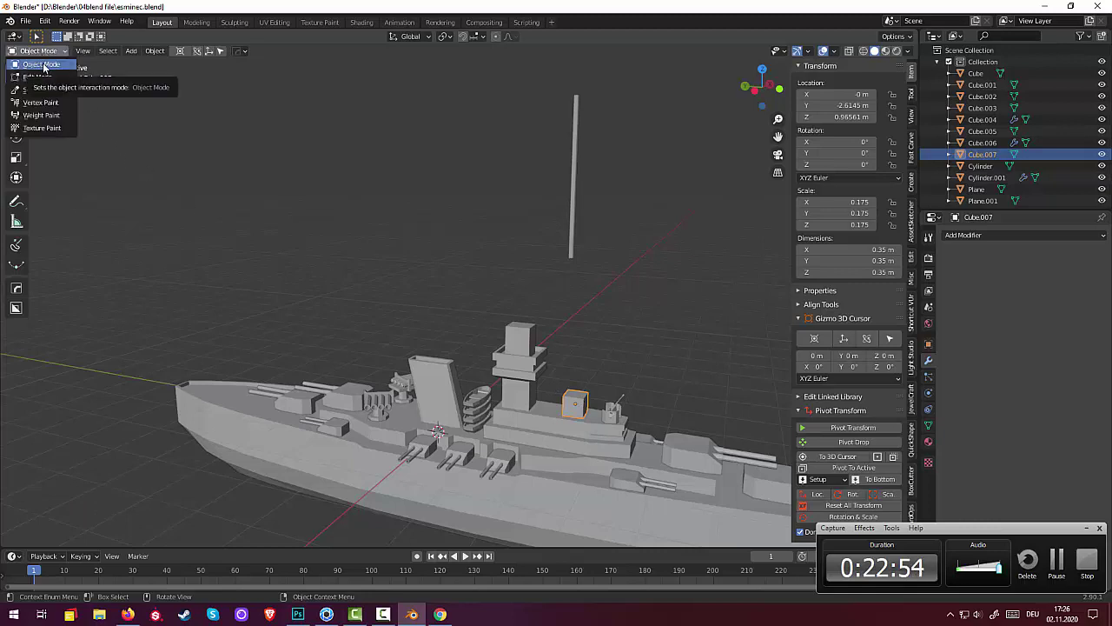
pyautogui.click(37, 76)
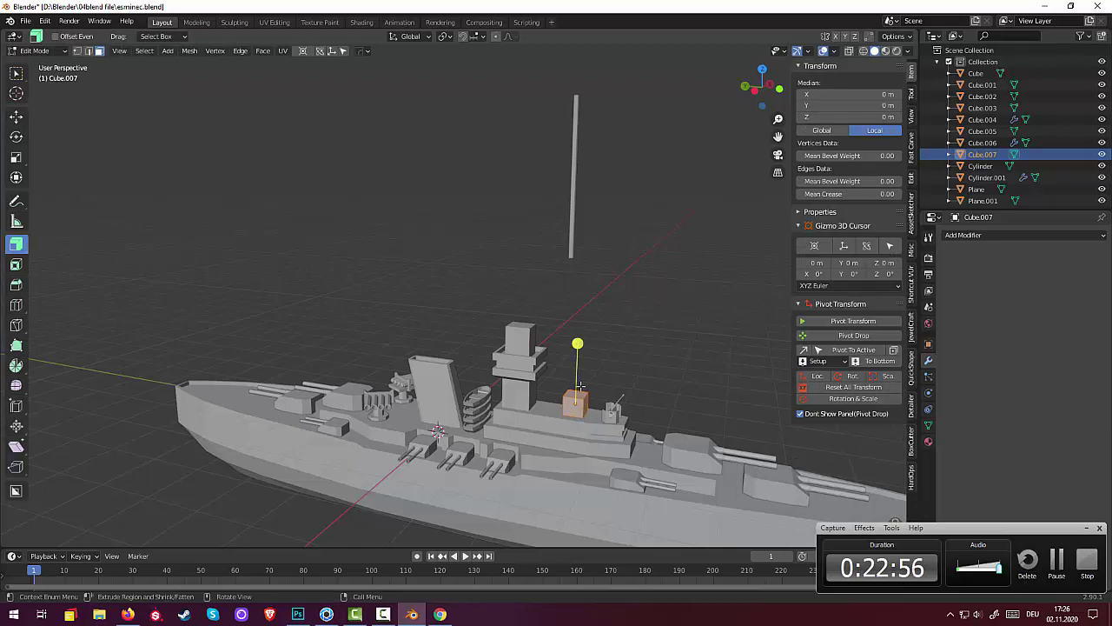
# Extrude the small box's top face upward, then shrink/fatten it along its normal
pyautogui.click(577, 395)
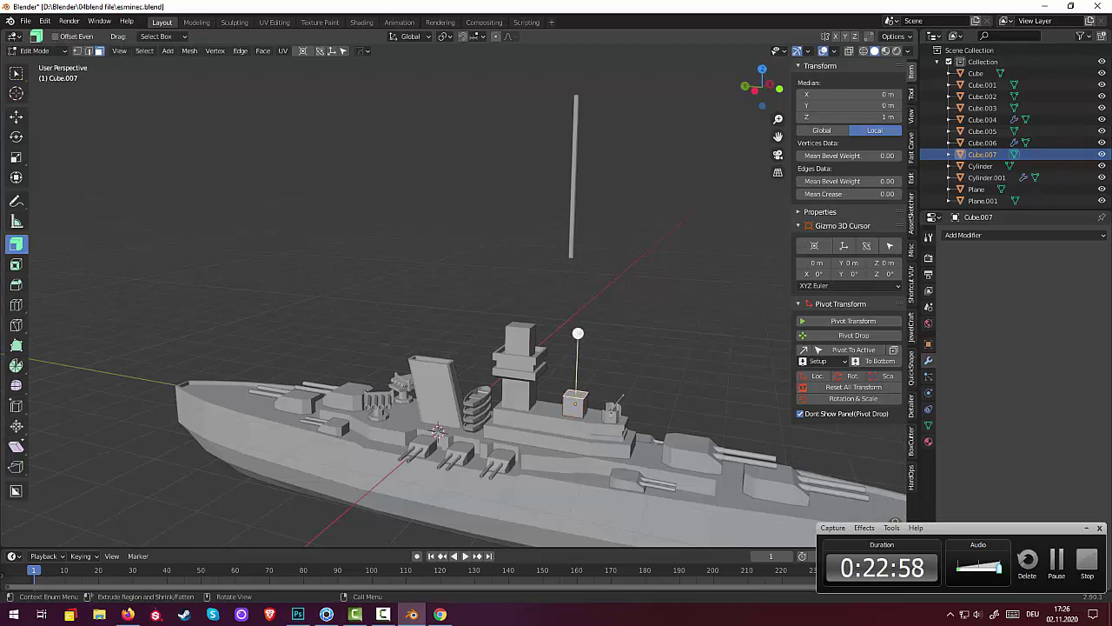
pyautogui.moveTo(578, 334); pyautogui.dragTo(572, 306)
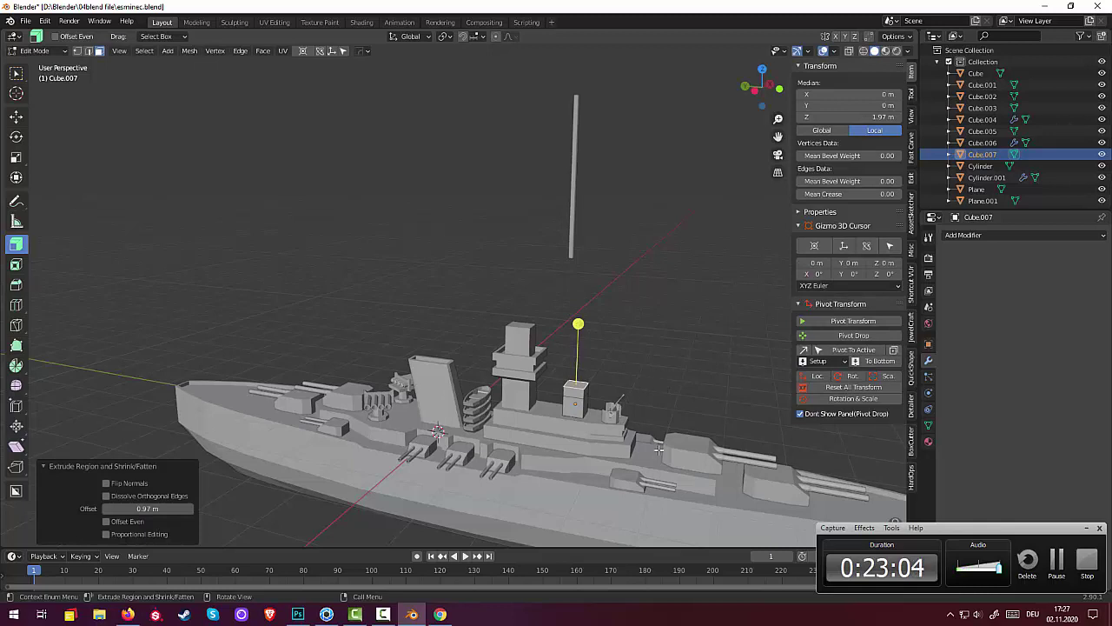
pyautogui.click(573, 393)
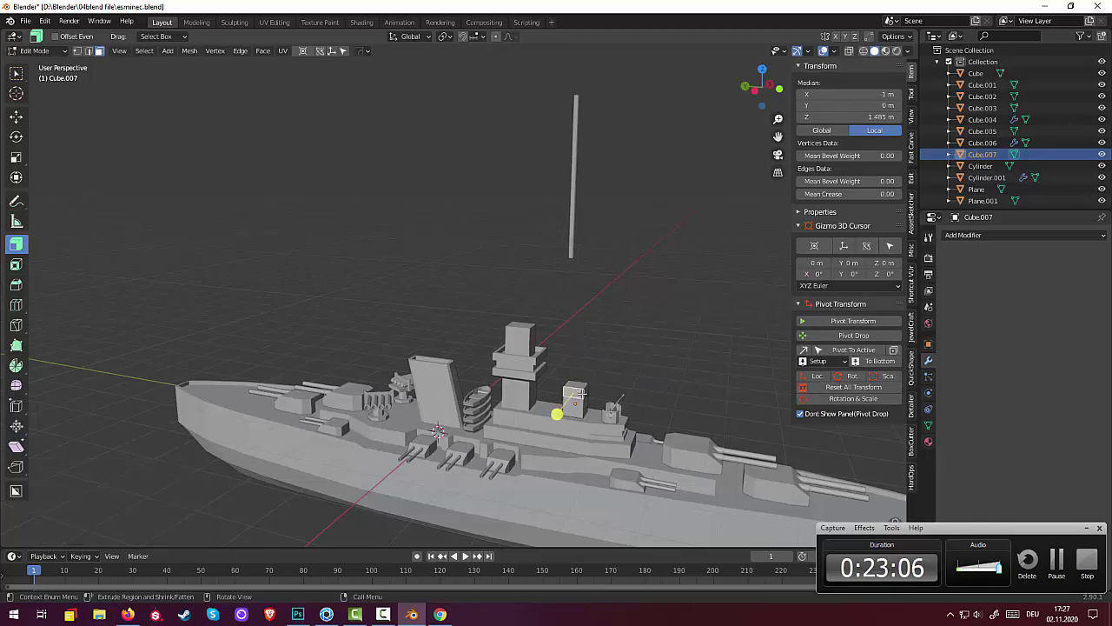
pyautogui.moveTo(608, 409)
pyautogui.mouseDown(button='middle')
pyautogui.moveTo(463, 426)
pyautogui.moveTo(345, 401)
pyautogui.moveTo(505, 430)
pyautogui.moveTo(576, 347)
pyautogui.mouseUp(button='middle')
pyautogui.click(334, 380)
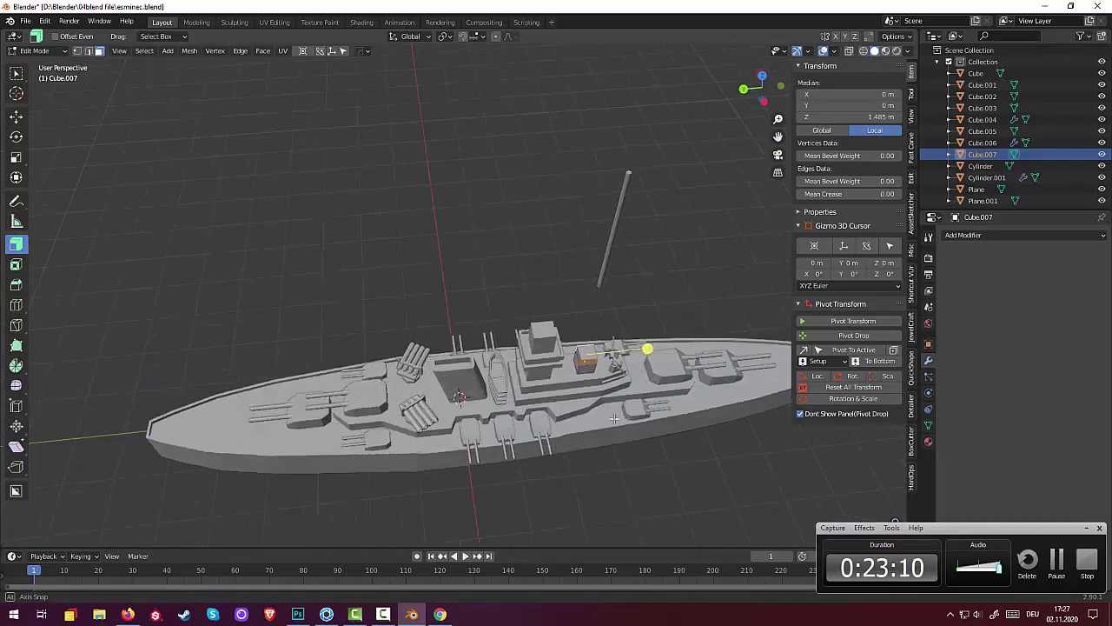
pyautogui.click(576, 347)
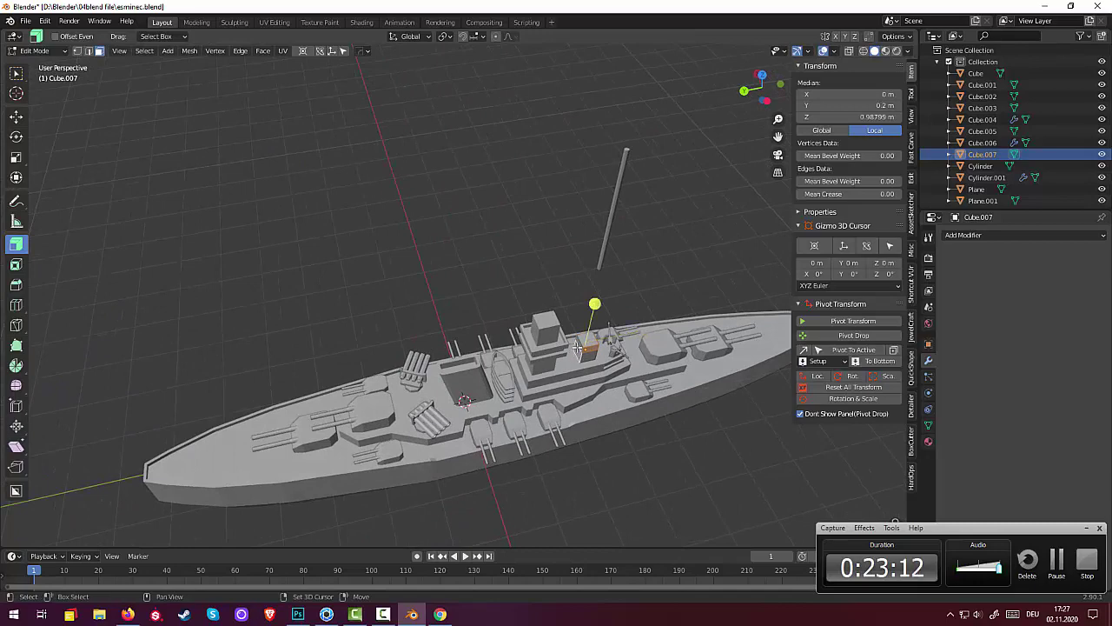
pyautogui.click(579, 351)
pyautogui.click(579, 349)
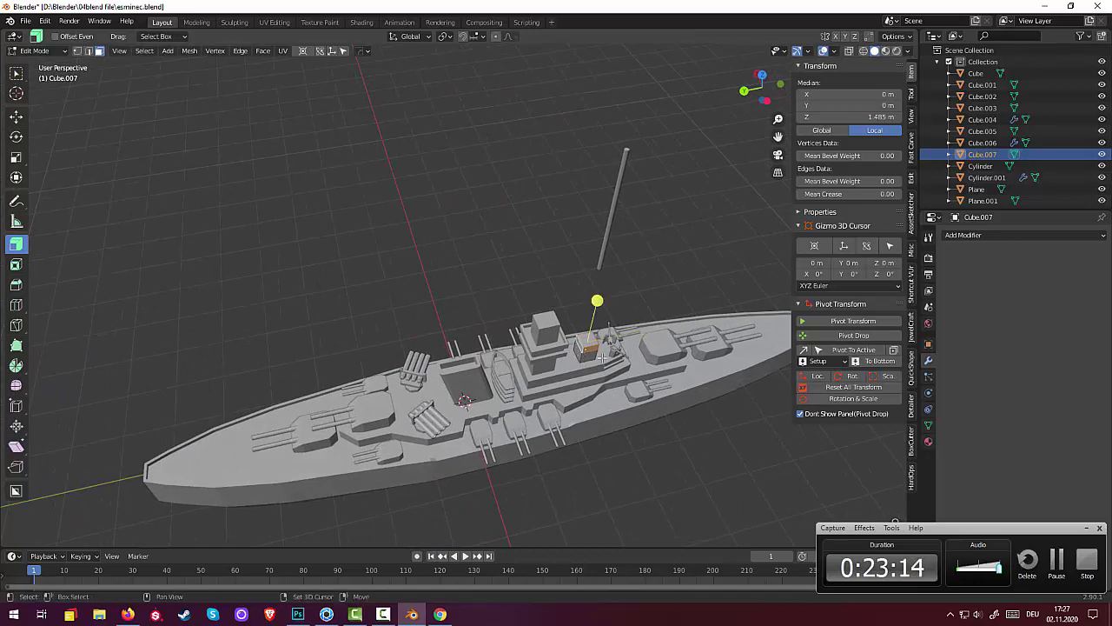
pyautogui.hotkey('alt', 's')
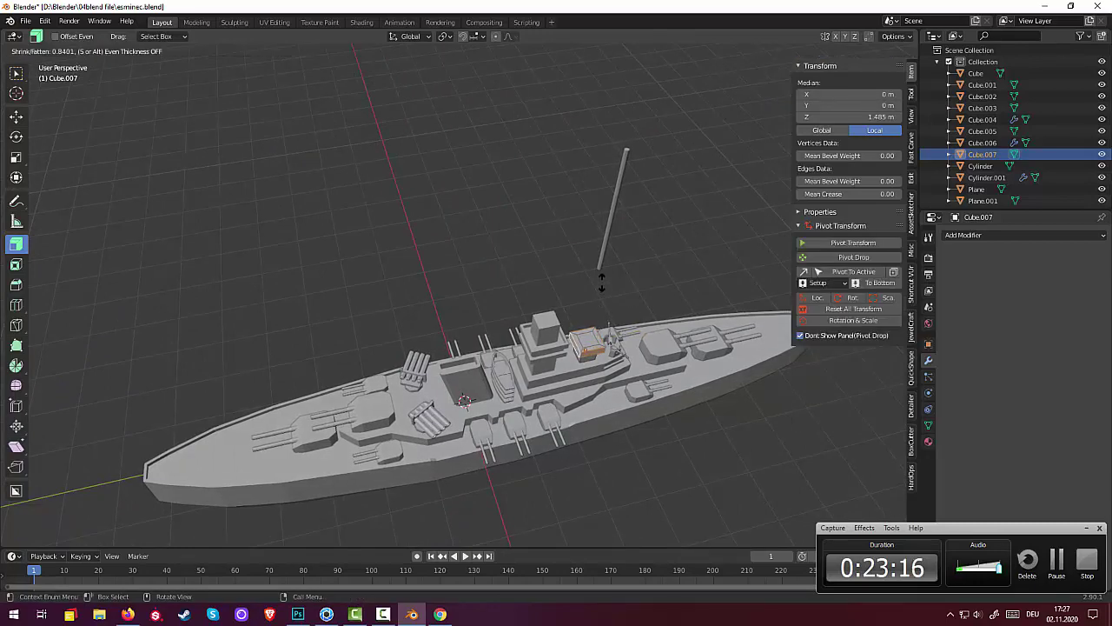
pyautogui.click(600, 275)
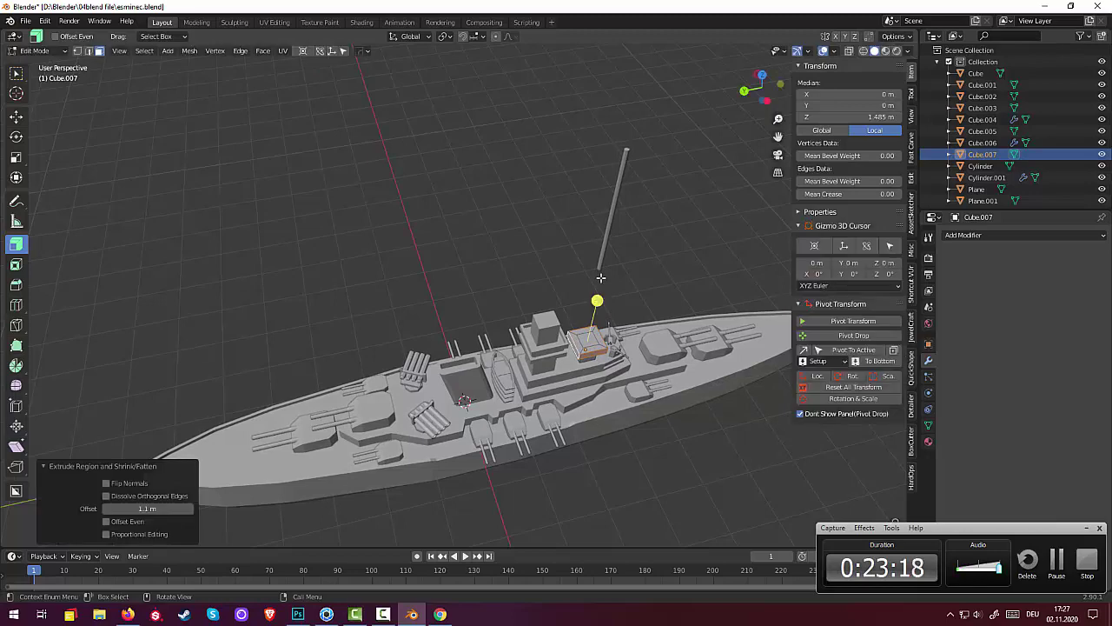
pyautogui.click(600, 275)
pyautogui.moveTo(600, 275); pyautogui.dragTo(586, 272, button='middle')
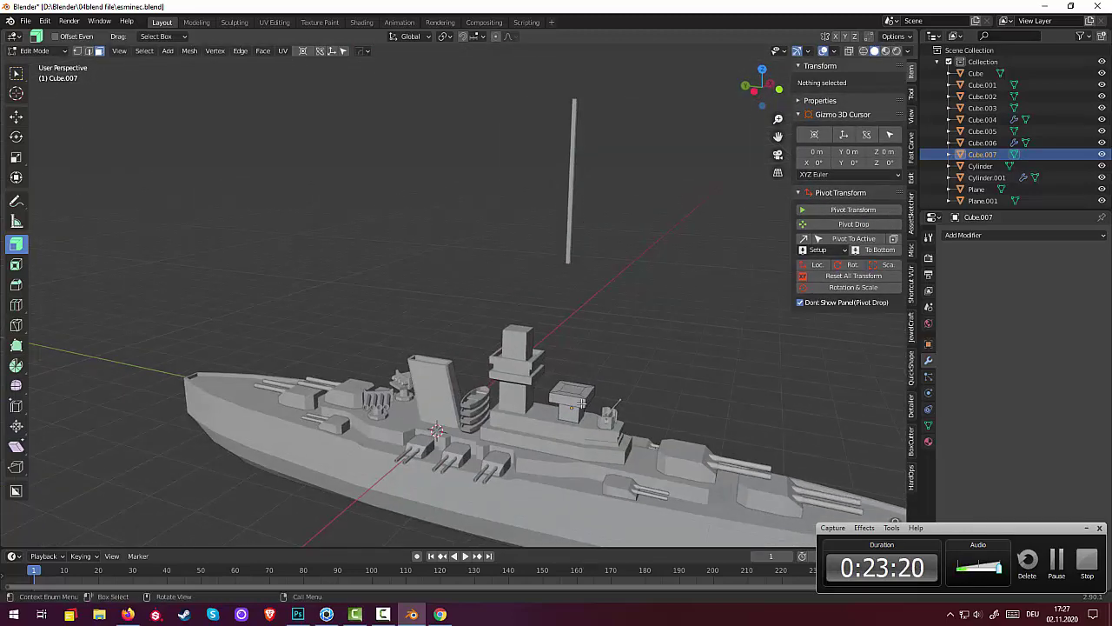
# Select the small box's edges in edge mode and start a 1.37 m, 2-segment bevel
pyautogui.click(582, 404)
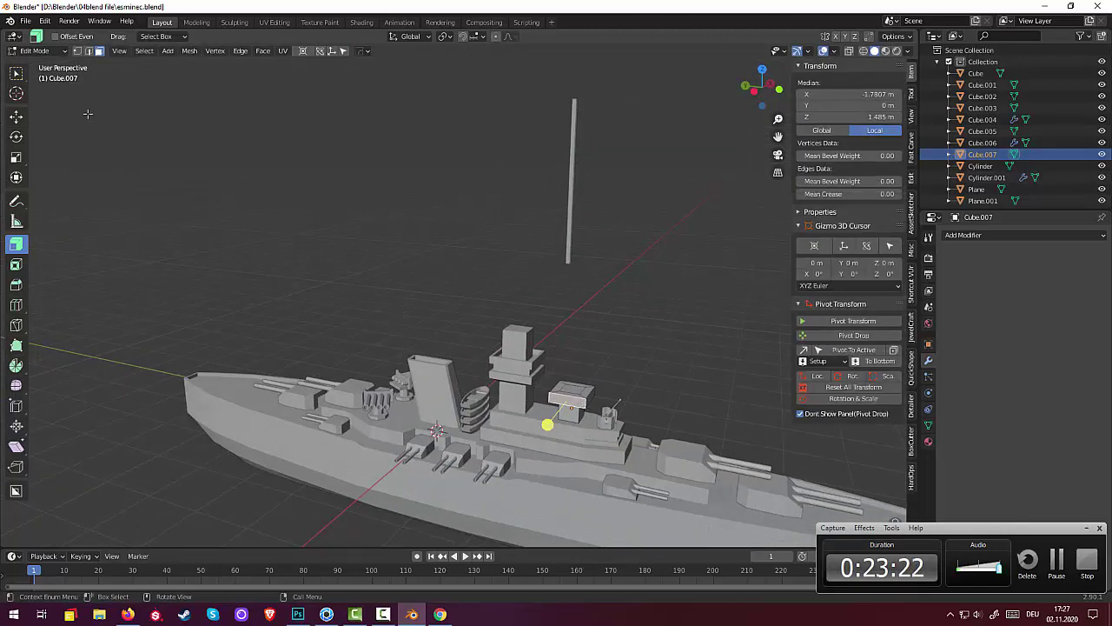
pyautogui.click(96, 51)
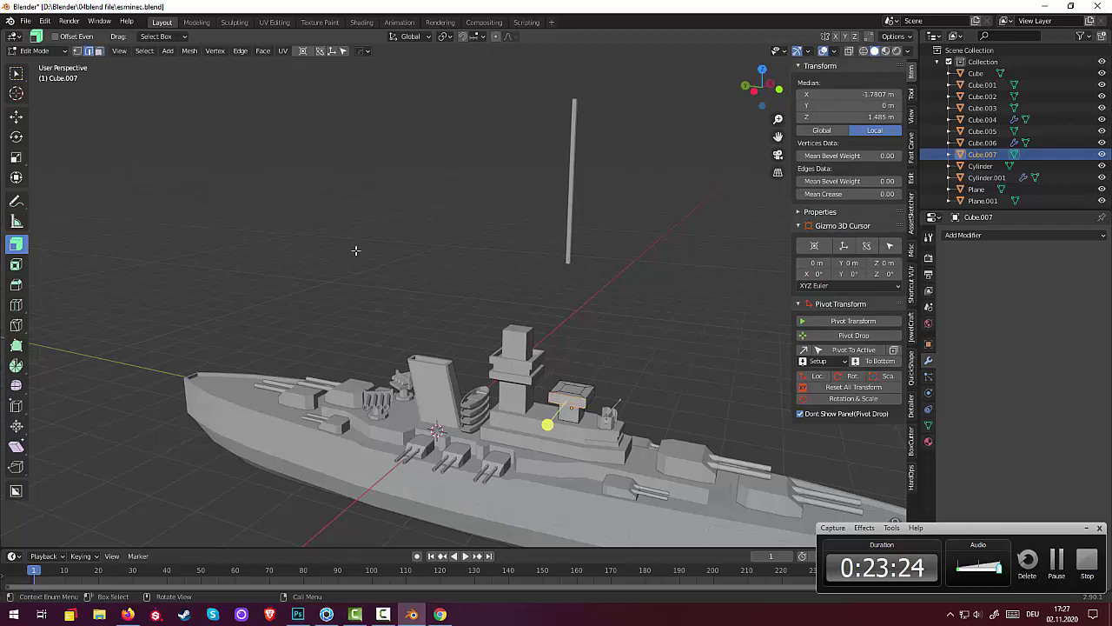
pyautogui.moveTo(588, 404); pyautogui.dragTo(476, 444, button='middle')
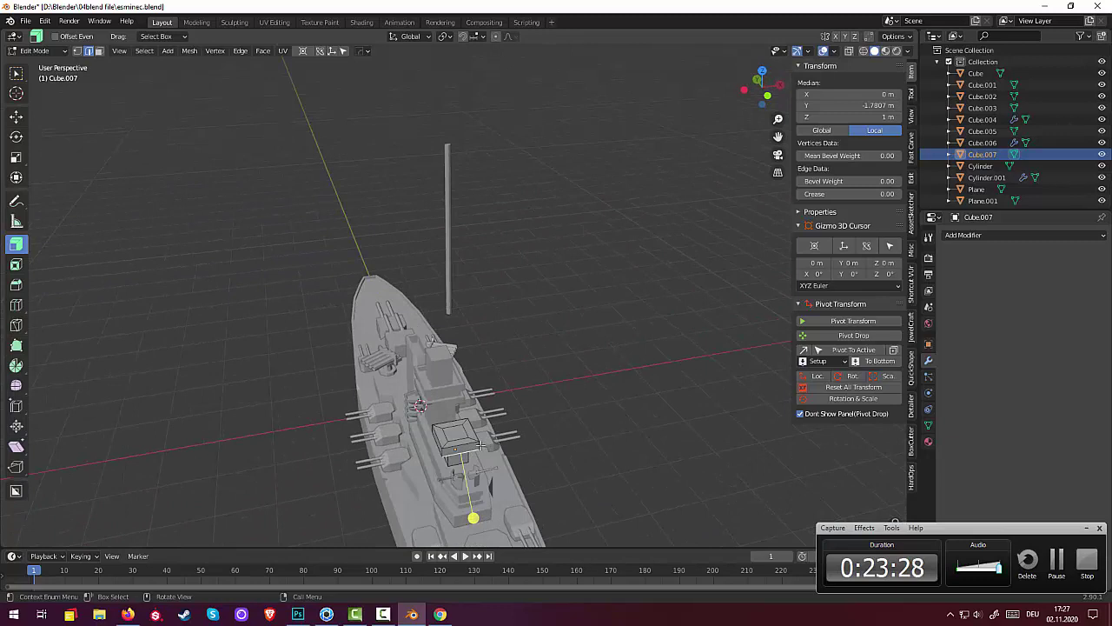
pyautogui.click(480, 444)
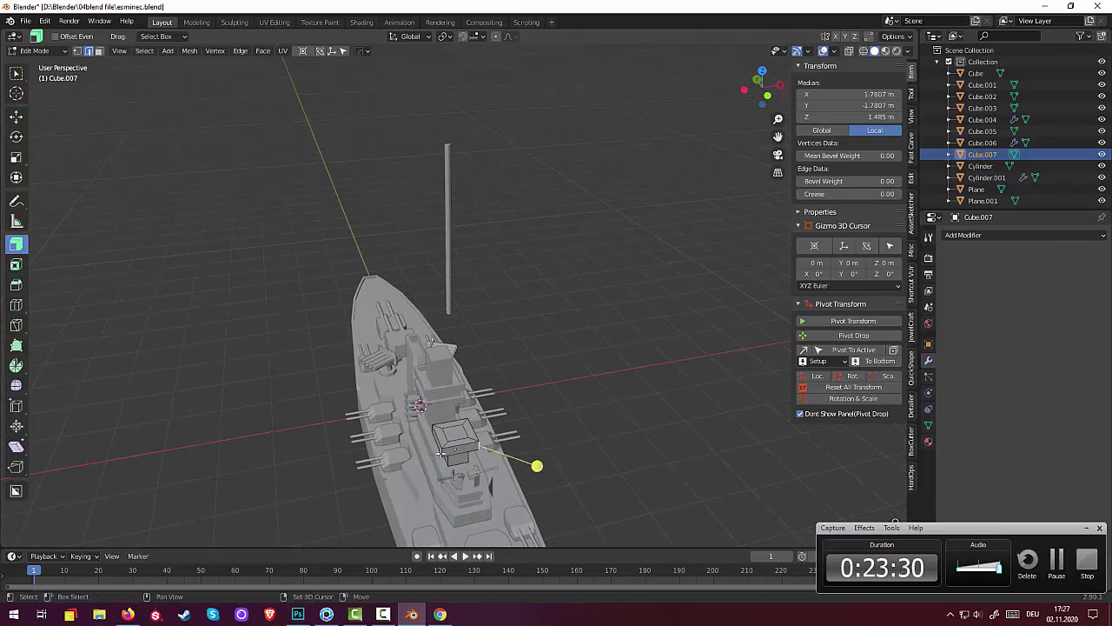
pyautogui.keyDown('shift'); pyautogui.click(443, 452); pyautogui.keyUp('shift')
pyautogui.hotkey('alt', 'a')
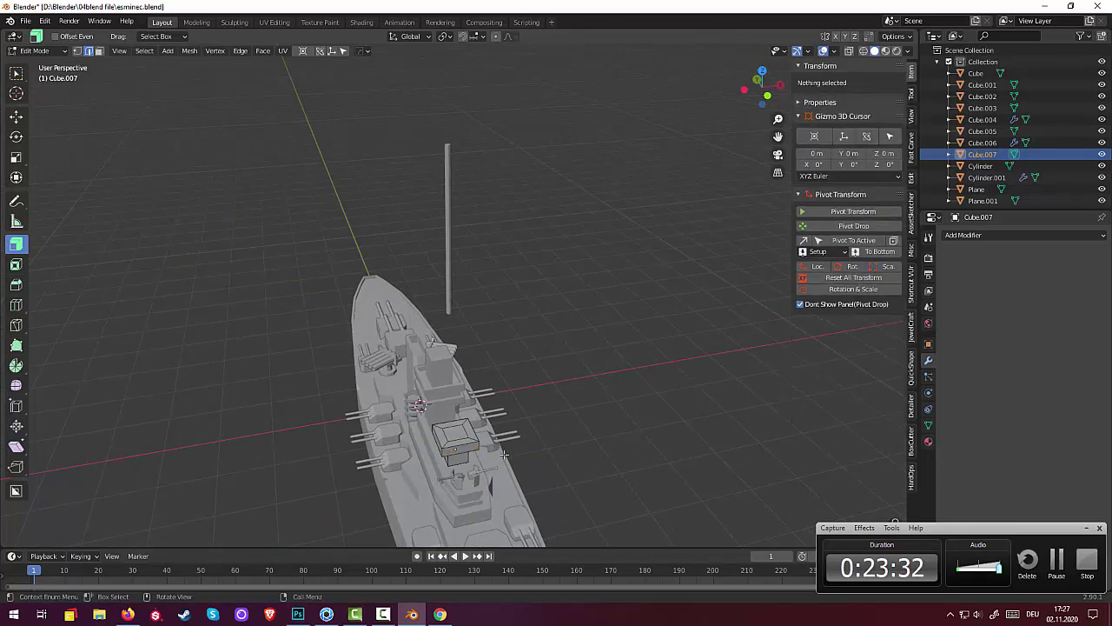
pyautogui.click(533, 462)
pyautogui.moveTo(481, 491)
pyautogui.mouseDown(button='middle')
pyautogui.moveTo(522, 449)
pyautogui.moveTo(361, 383)
pyautogui.moveTo(606, 384)
pyautogui.mouseUp(button='middle')
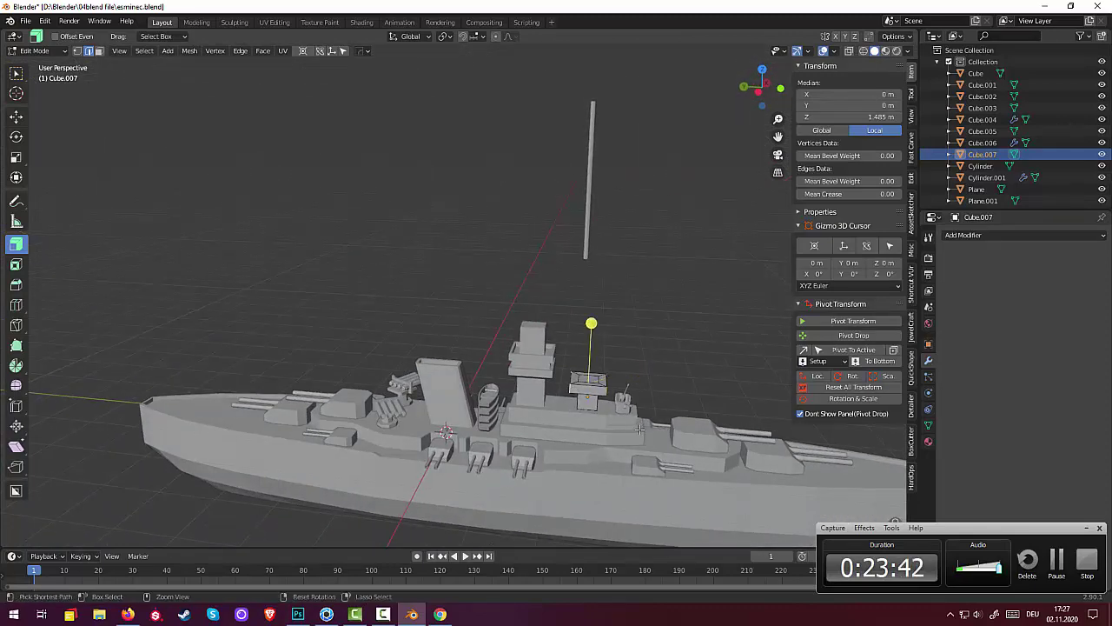
pyautogui.hotkey('ctrl', 'b')
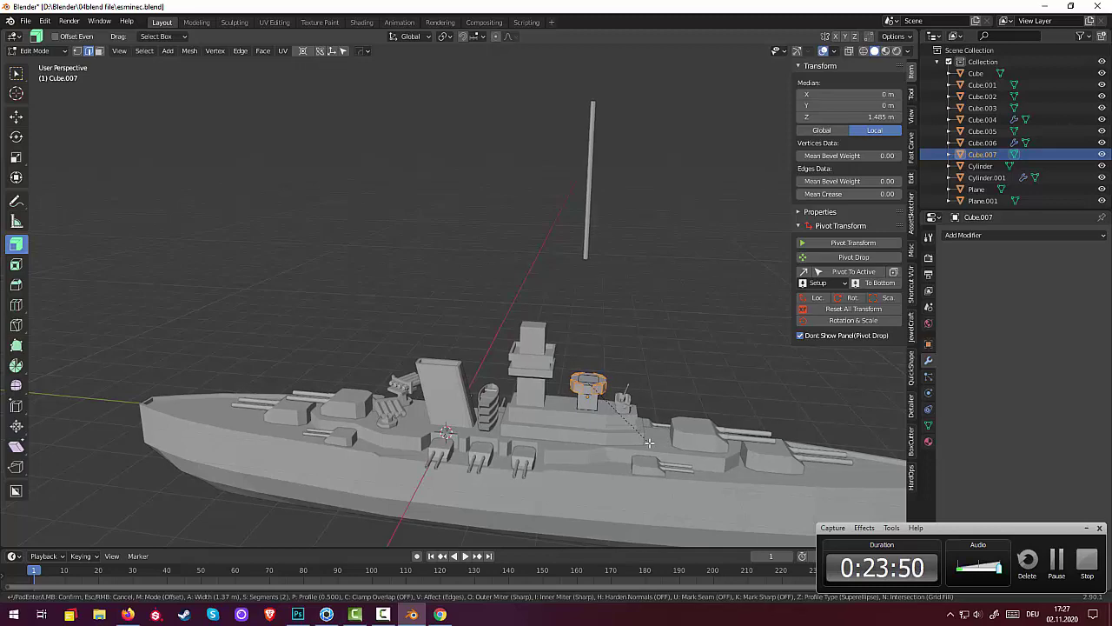
# Confirm the bevel so Cube.007 becomes a faceted, almost spherical deck box
pyautogui.click(640, 397)
pyautogui.hotkey('alt', 'a')
pyautogui.moveTo(641, 397); pyautogui.dragTo(620, 531, button='middle')
pyautogui.scroll(3, 616, 466)
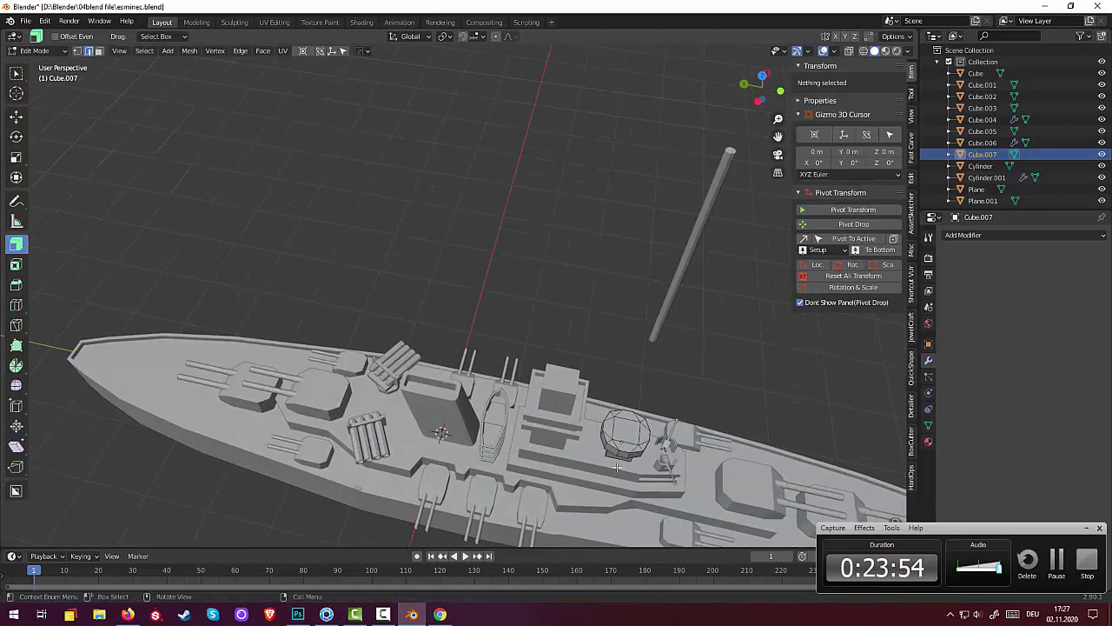
pyautogui.click(646, 447)
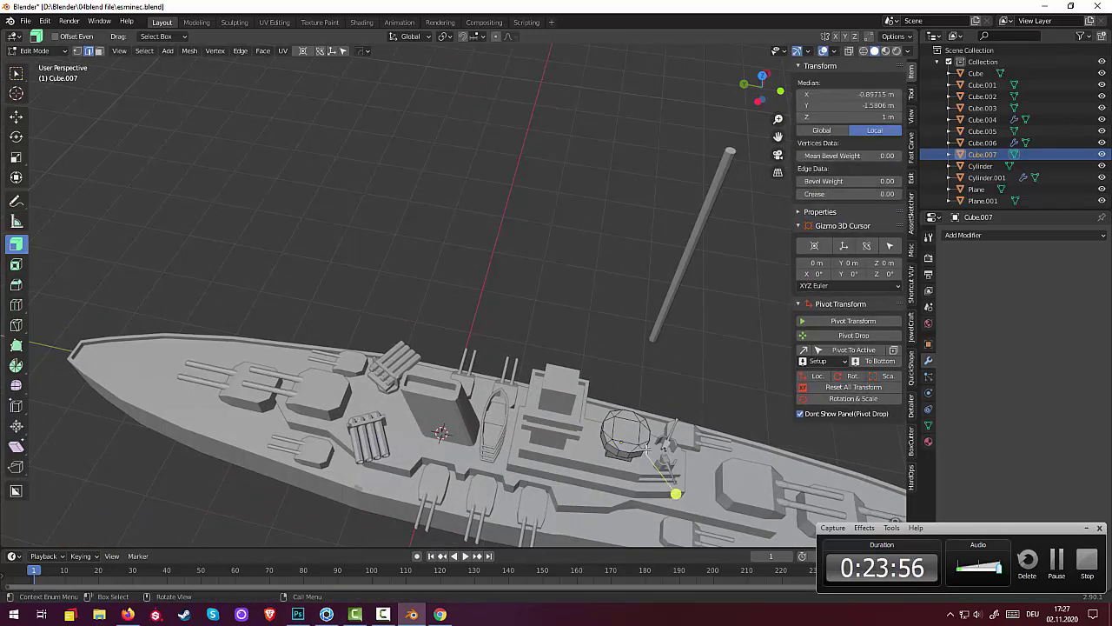
pyautogui.keyDown('shift'); pyautogui.click(76, 50); pyautogui.keyUp('shift')
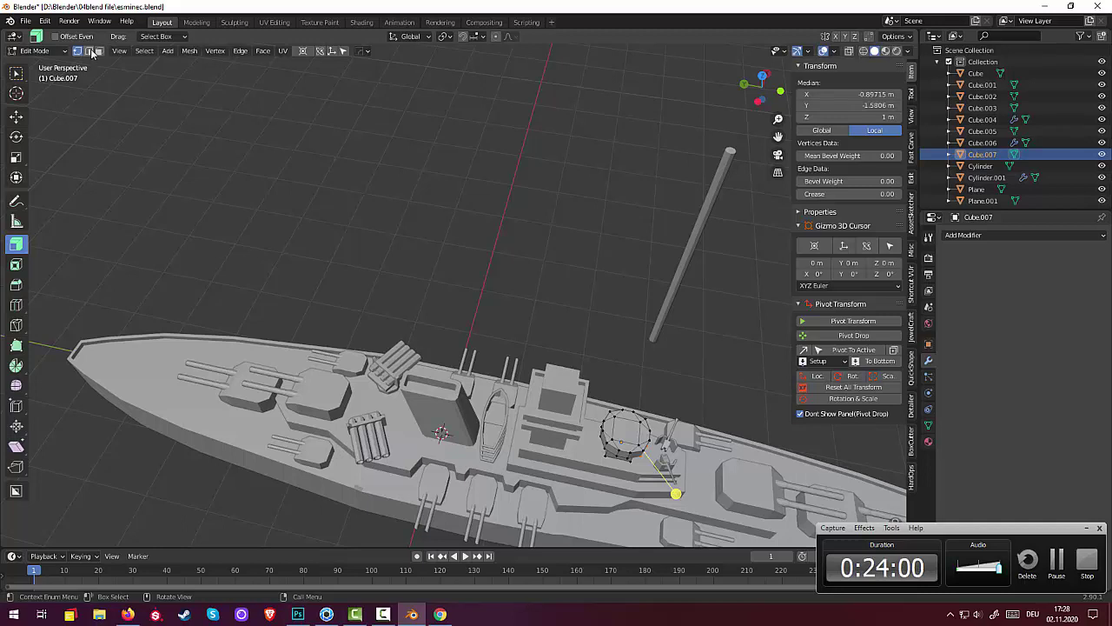
pyautogui.click(88, 50)
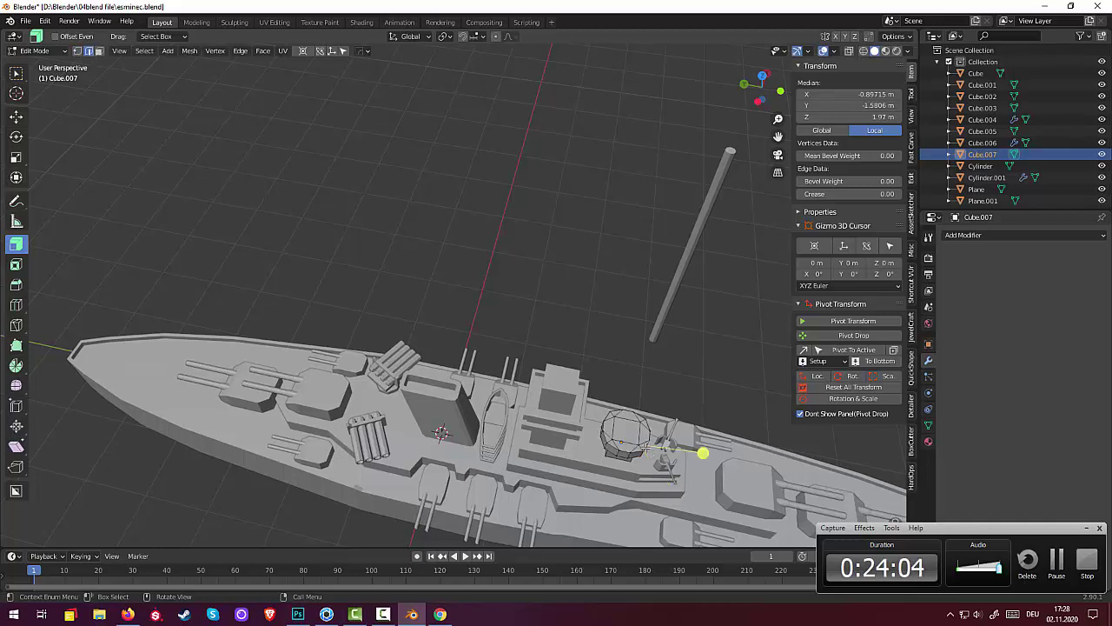
# Select a turret top face, grow the selection three times with Ctrl+Numpad+, and delete those faces
pyautogui.moveTo(642, 450); pyautogui.dragTo(560, 488, button='middle')
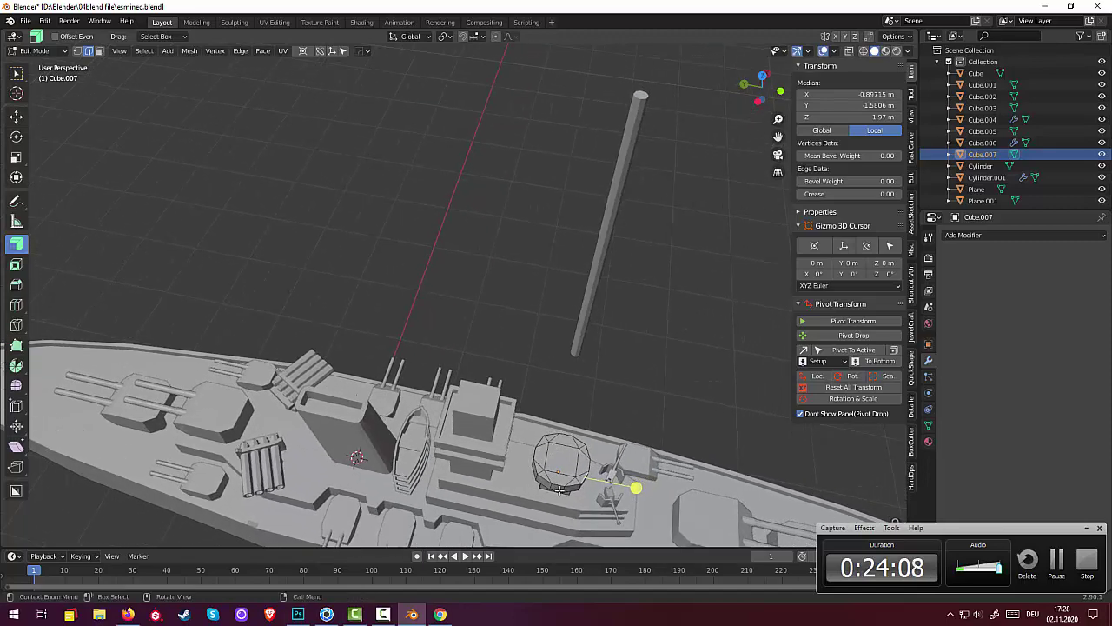
pyautogui.click(99, 51)
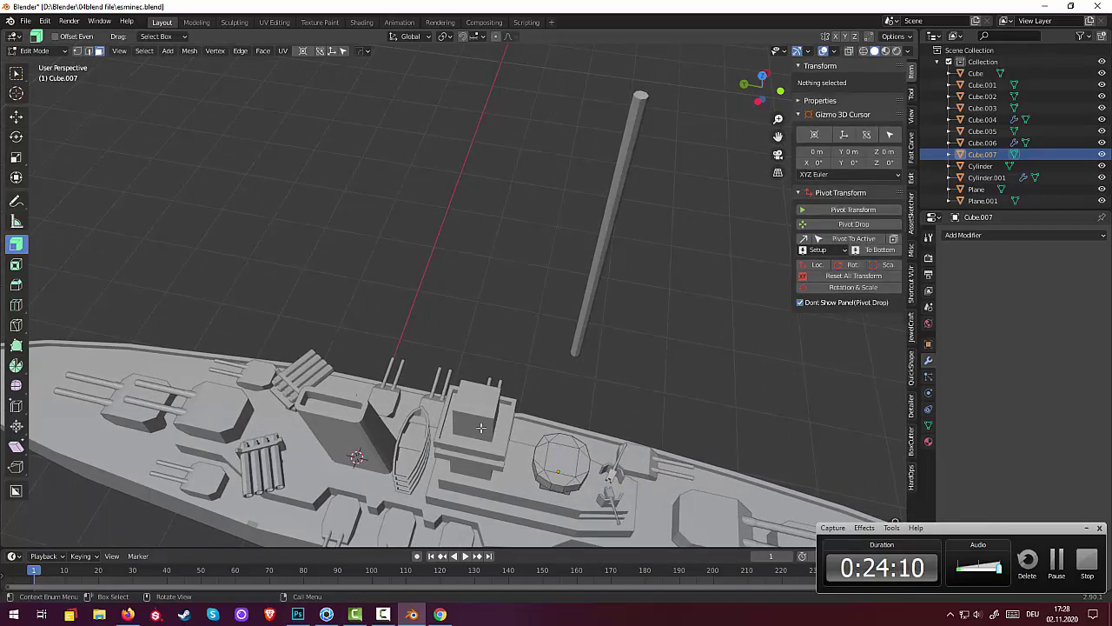
pyautogui.click(561, 444)
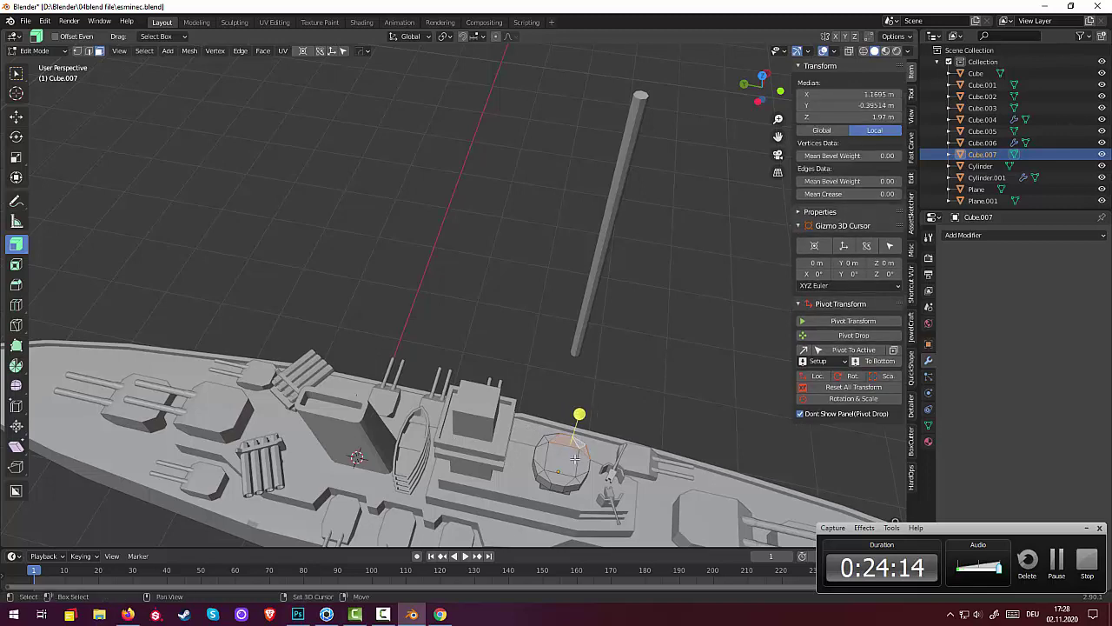
pyautogui.press('ctrl+KP_Add')
pyautogui.press('ctrl+KP_Add')
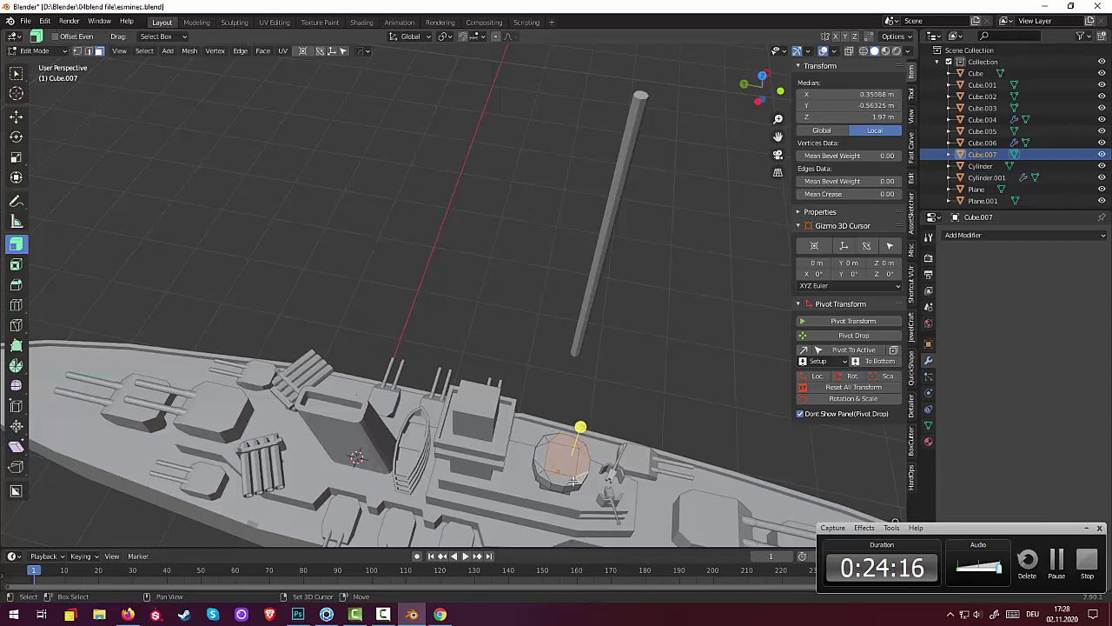
pyautogui.press('ctrl+KP_Add')
pyautogui.press('ctrl+KP_Add')
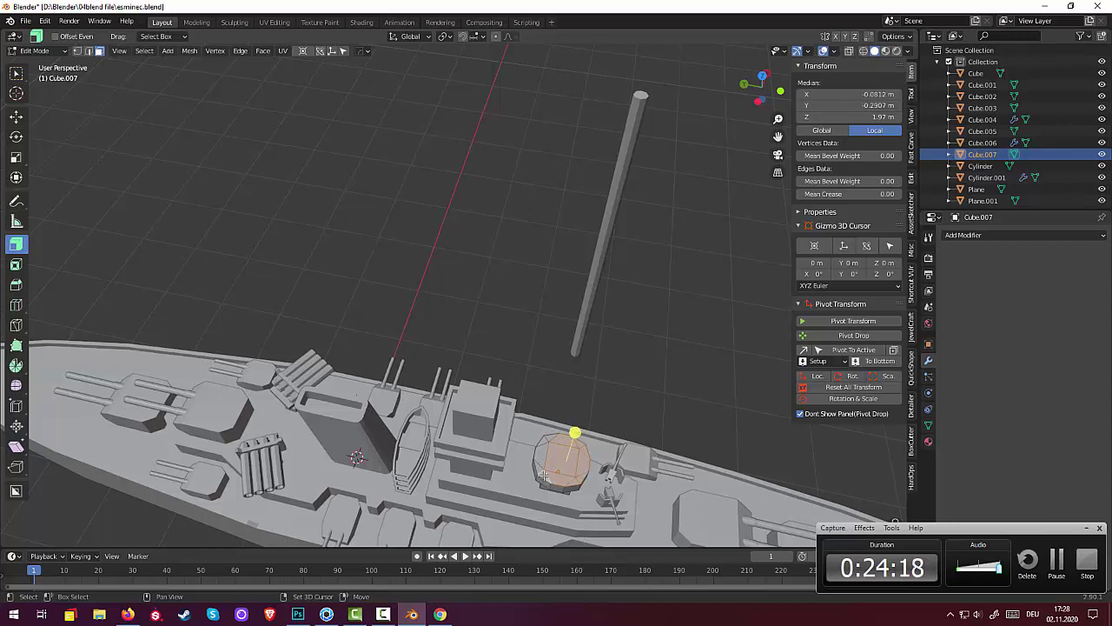
pyautogui.press('ctrl+KP_Add')
pyautogui.press('ctrl+KP_Add')
pyautogui.press('ctrl+KP_Add')
pyautogui.press('ctrl+KP_Add')
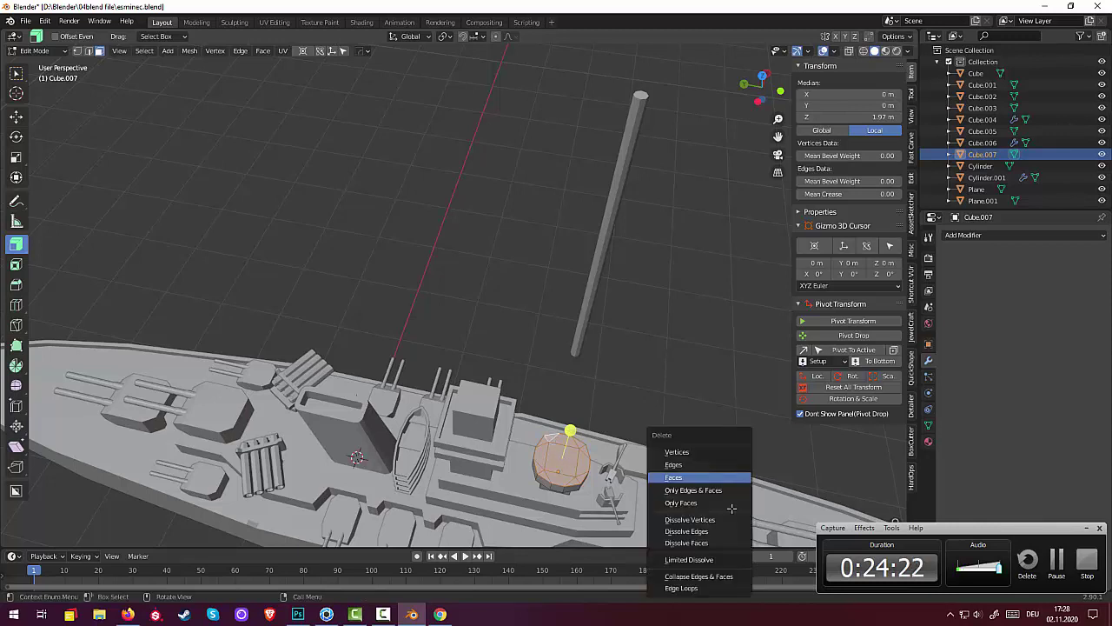
pyautogui.press('x')
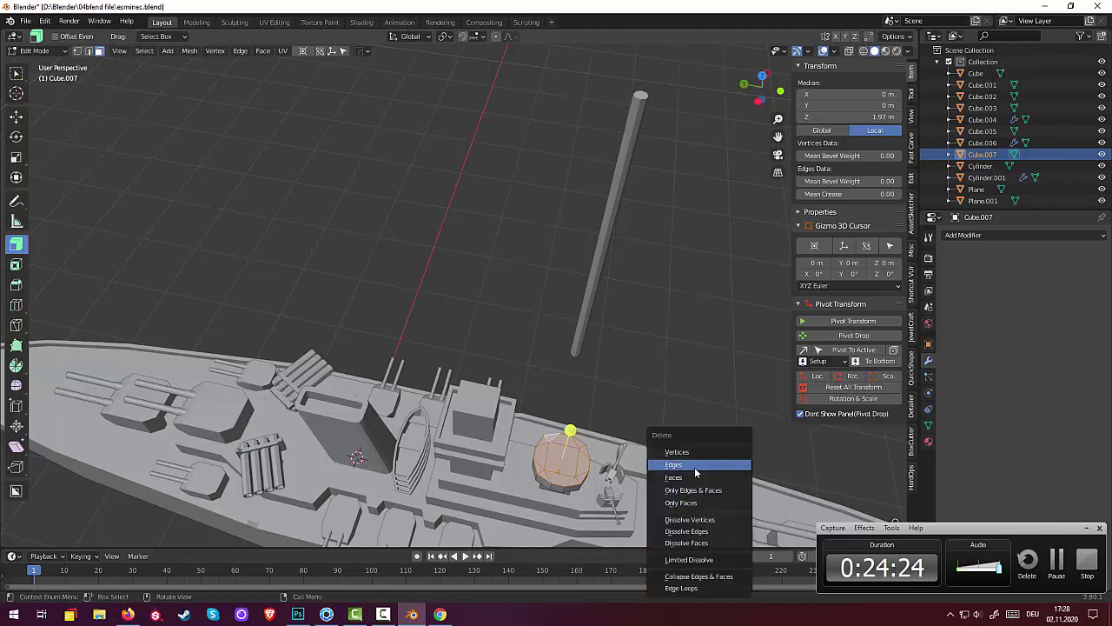
pyautogui.click(693, 477)
pyautogui.moveTo(636, 500); pyautogui.dragTo(634, 494, button='middle')
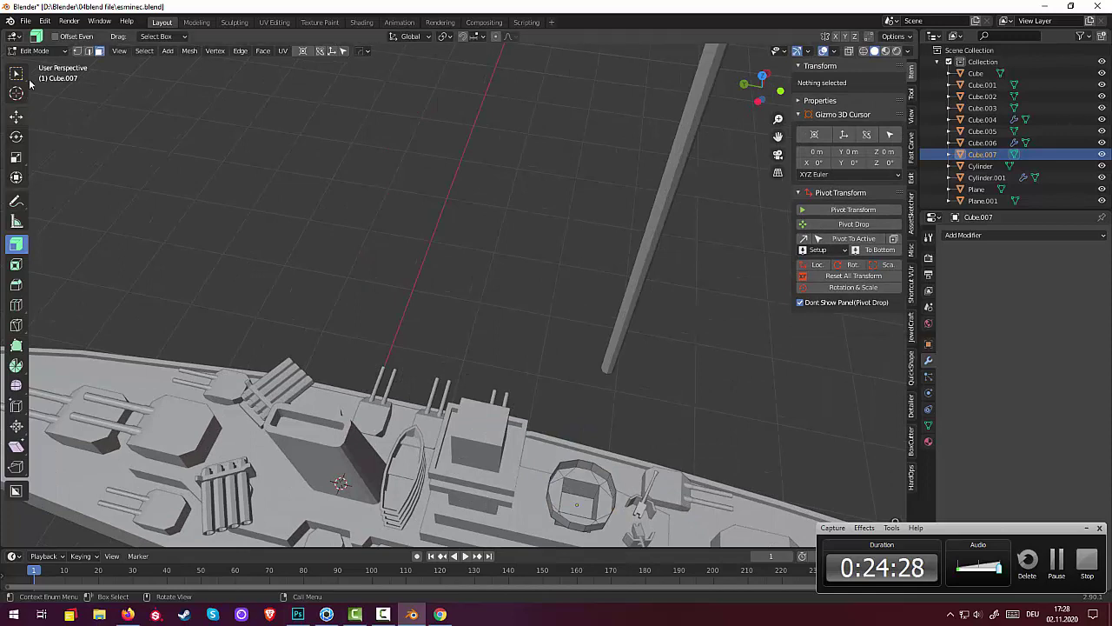
# Select the turret's top edge loop, try shrinking the rim with Alt+S, then undo it
pyautogui.click(87, 51)
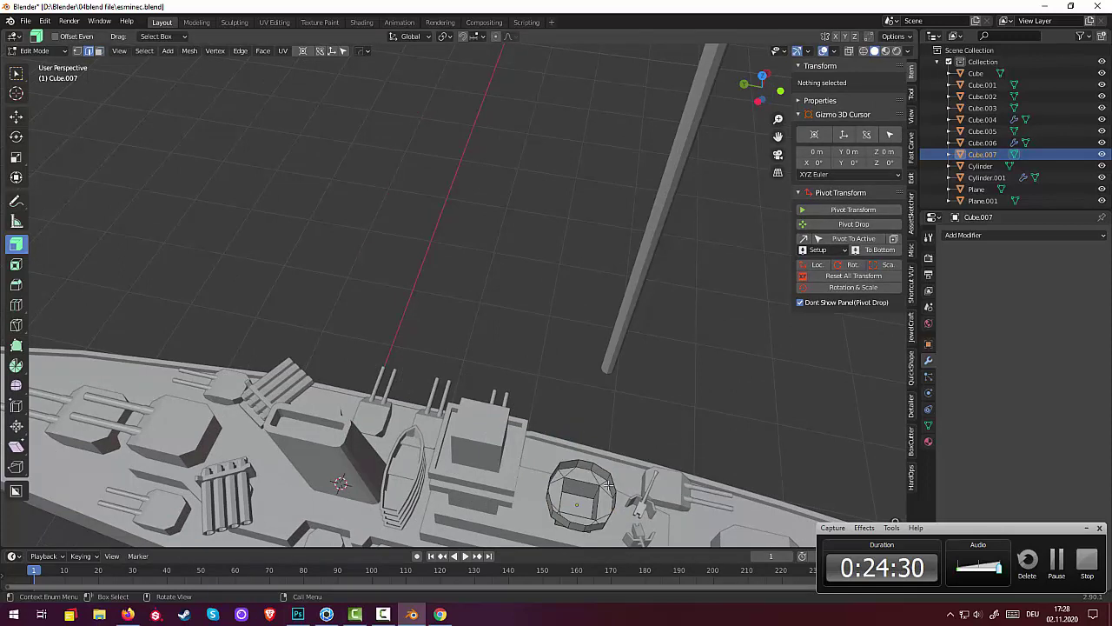
pyautogui.click(611, 489)
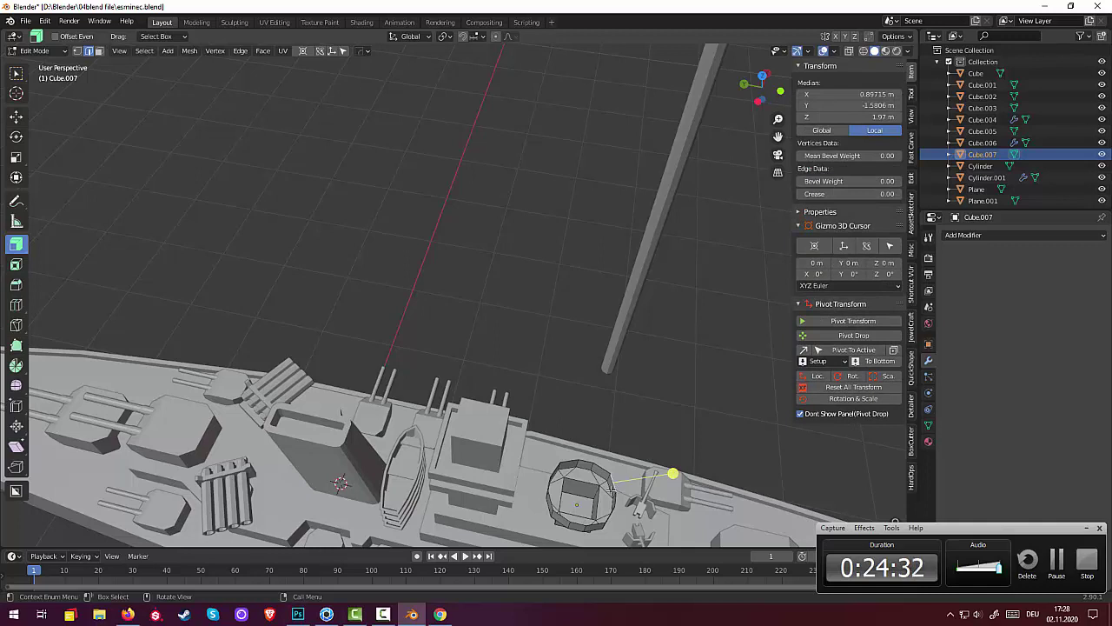
pyautogui.keyDown('alt'); pyautogui.click(611, 489); pyautogui.keyUp('alt')
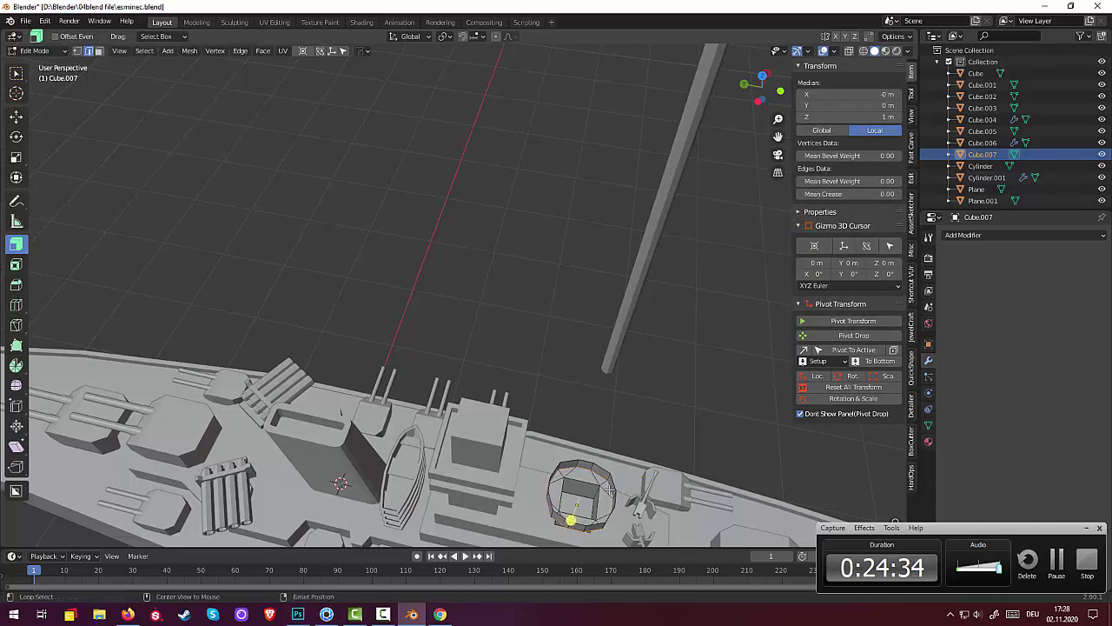
pyautogui.keyDown('alt'); pyautogui.click(601, 468); pyautogui.keyUp('alt')
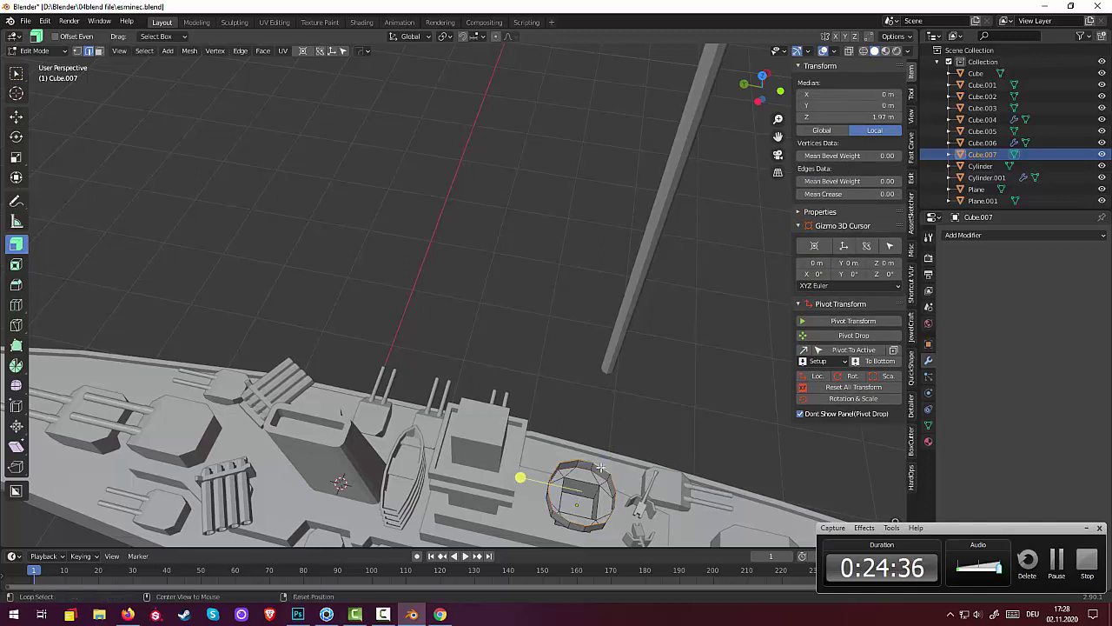
pyautogui.moveTo(611, 470)
pyautogui.mouseDown(button='middle')
pyautogui.moveTo(606, 411)
pyautogui.moveTo(603, 449)
pyautogui.moveTo(676, 473)
pyautogui.mouseUp(button='middle')
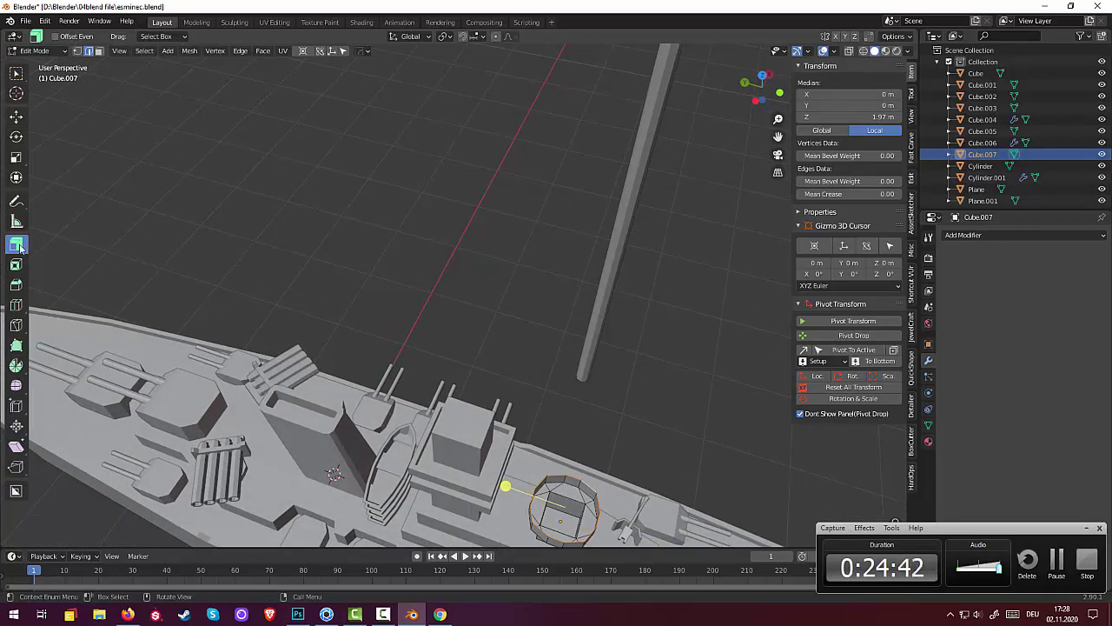
pyautogui.hotkey('alt', 's')
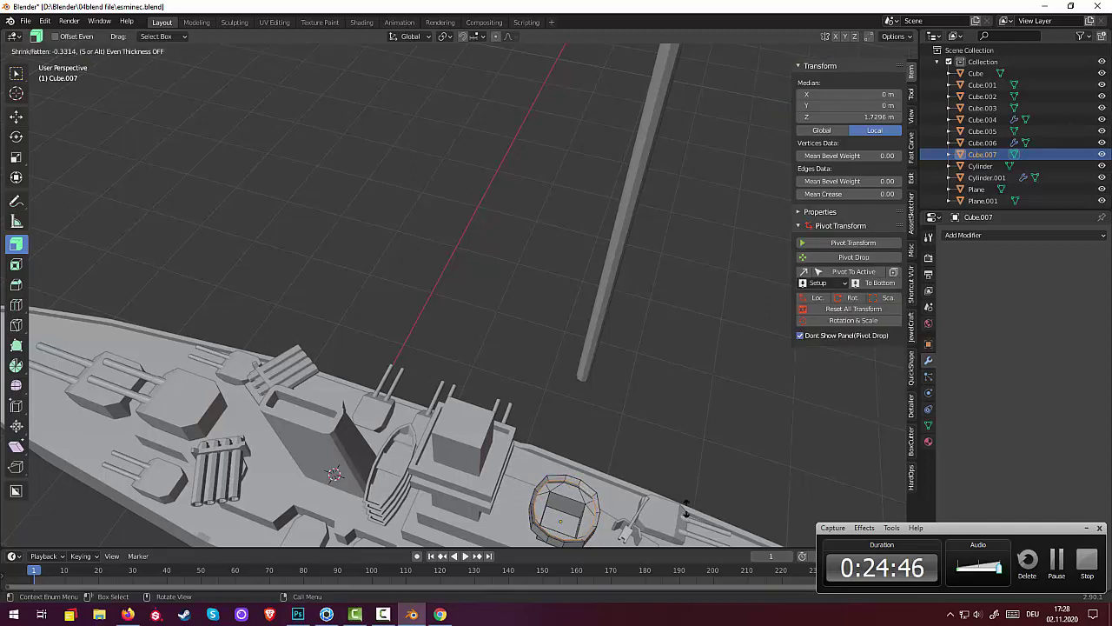
pyautogui.click(654, 515)
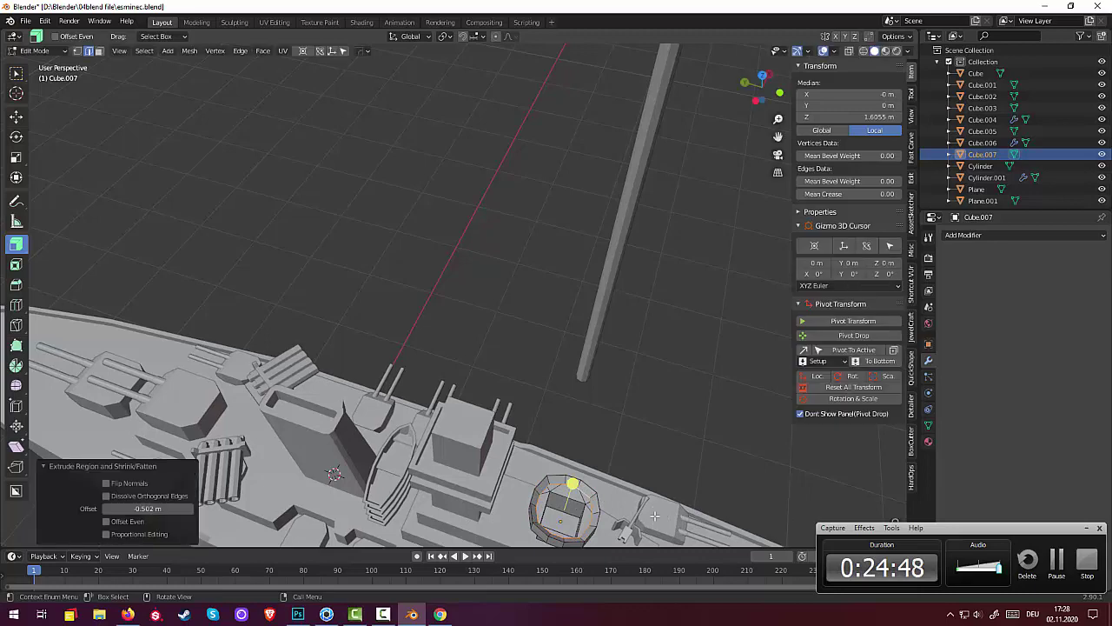
pyautogui.hotkey('ctrl', 'z')
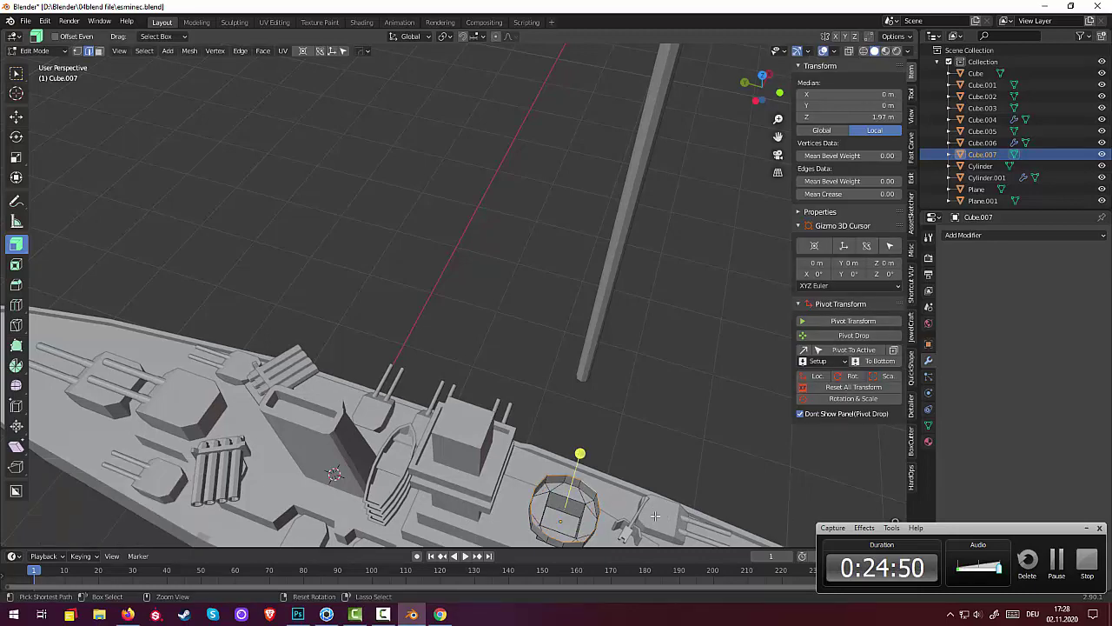
# In top view, retry the rim shrink, undo it, and pick an edge of the turret outline
pyautogui.press('KP_7')
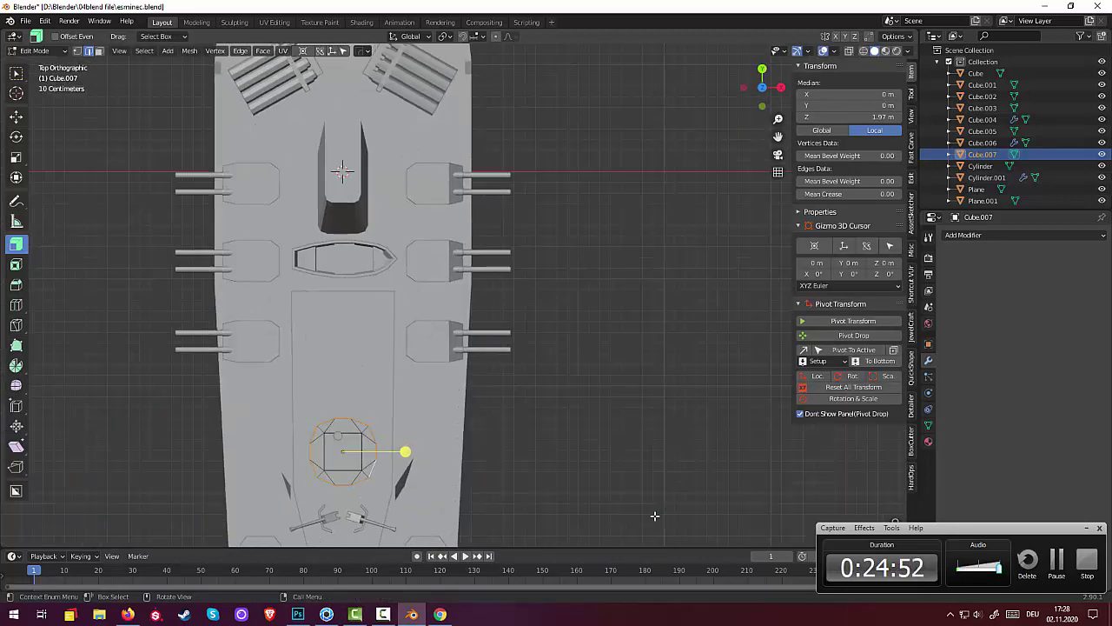
pyautogui.hotkey('alt', 's')
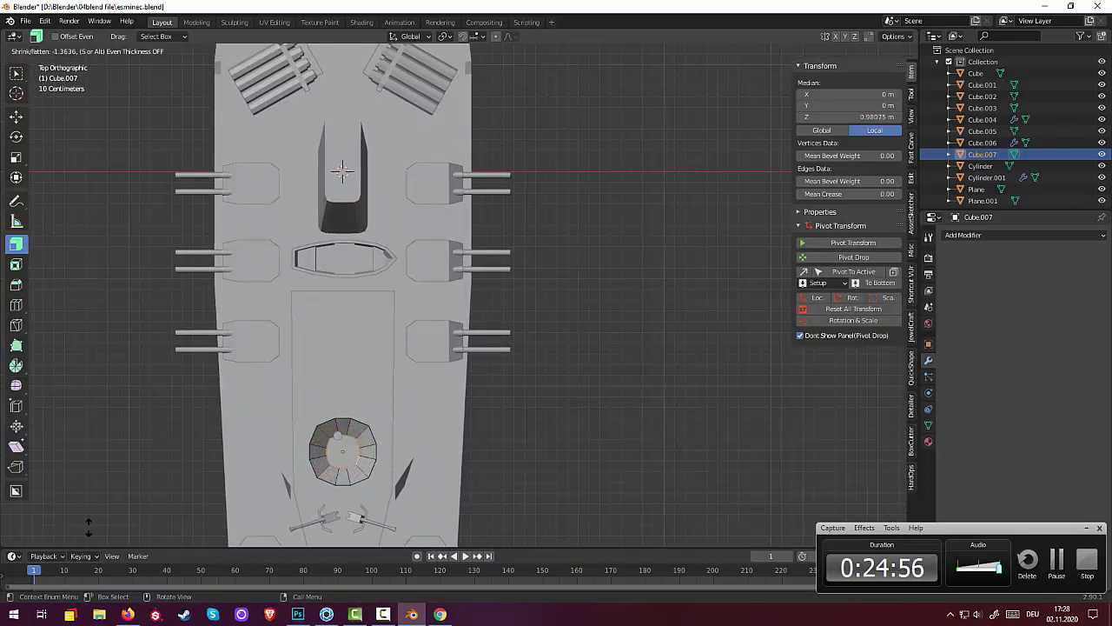
pyautogui.click(628, 532)
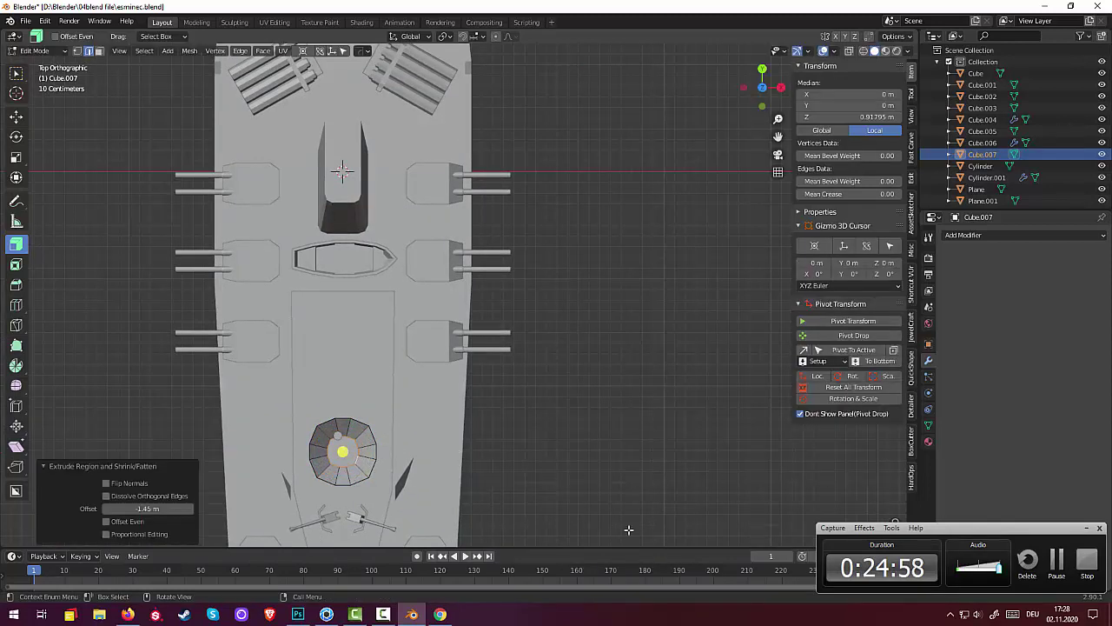
pyautogui.hotkey('ctrl', 'z')
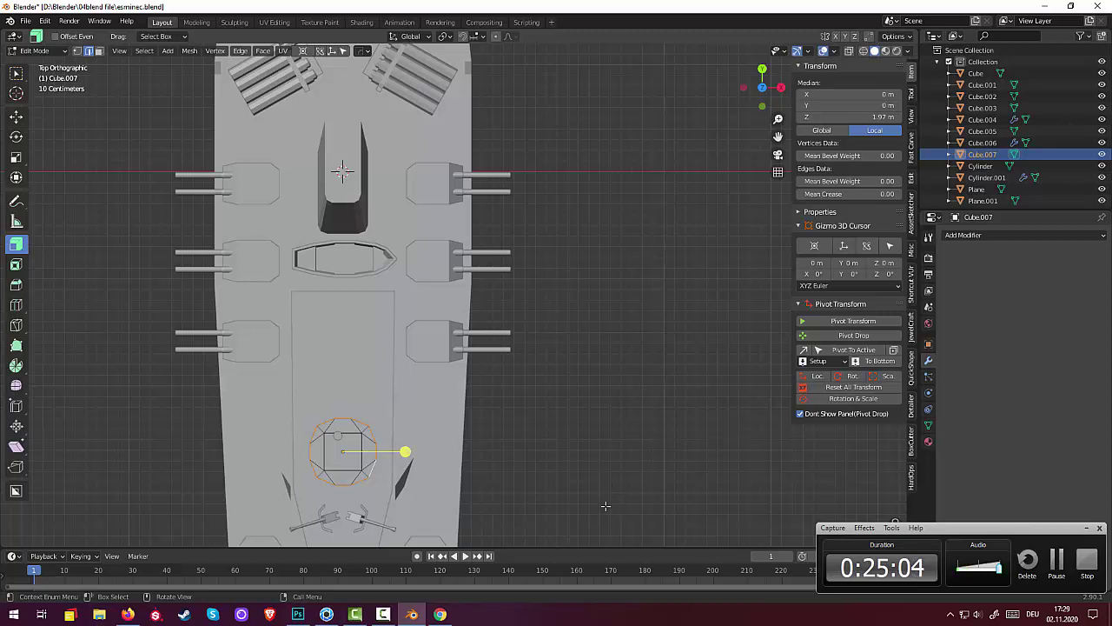
pyautogui.click(605, 505)
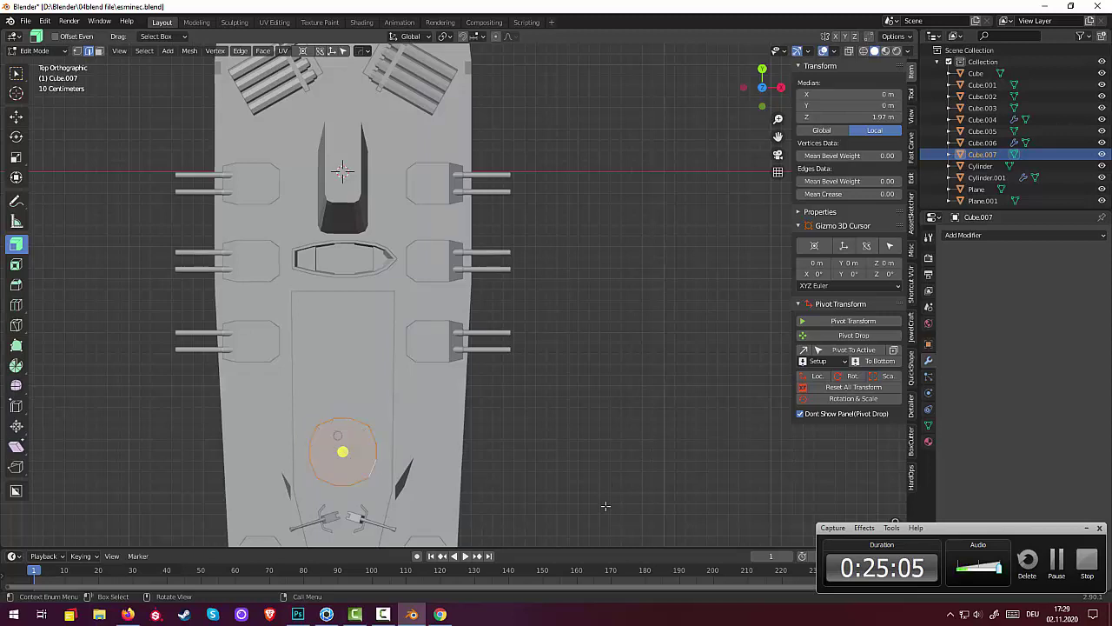
pyautogui.click(360, 463)
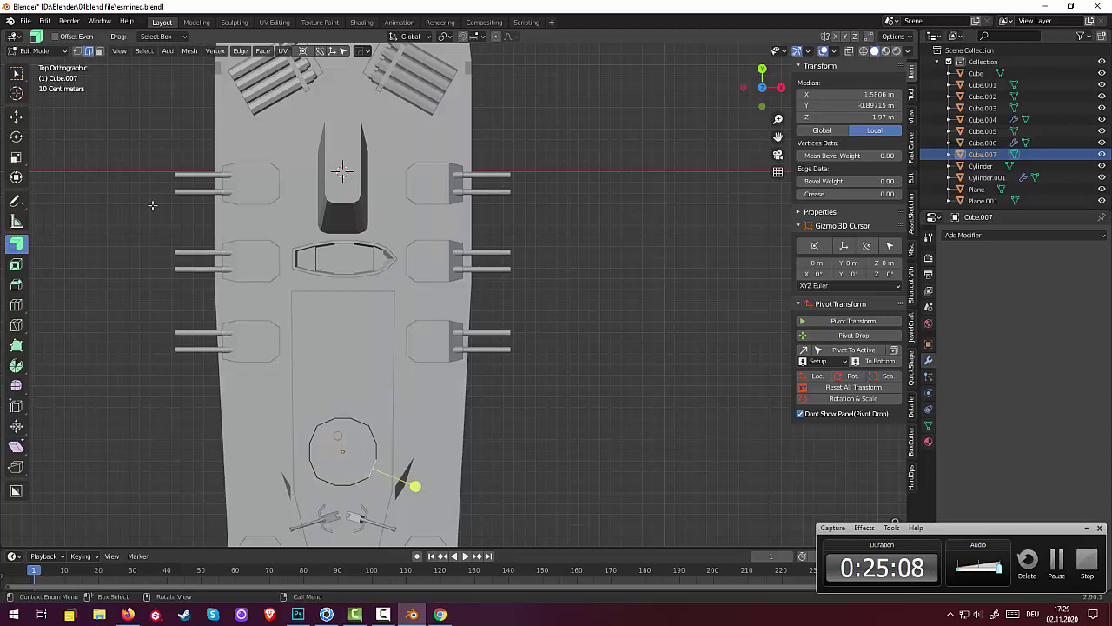
# Inset the turret's round top face by 0.2423 m and sink it about 0.41 m
pyautogui.click(98, 51)
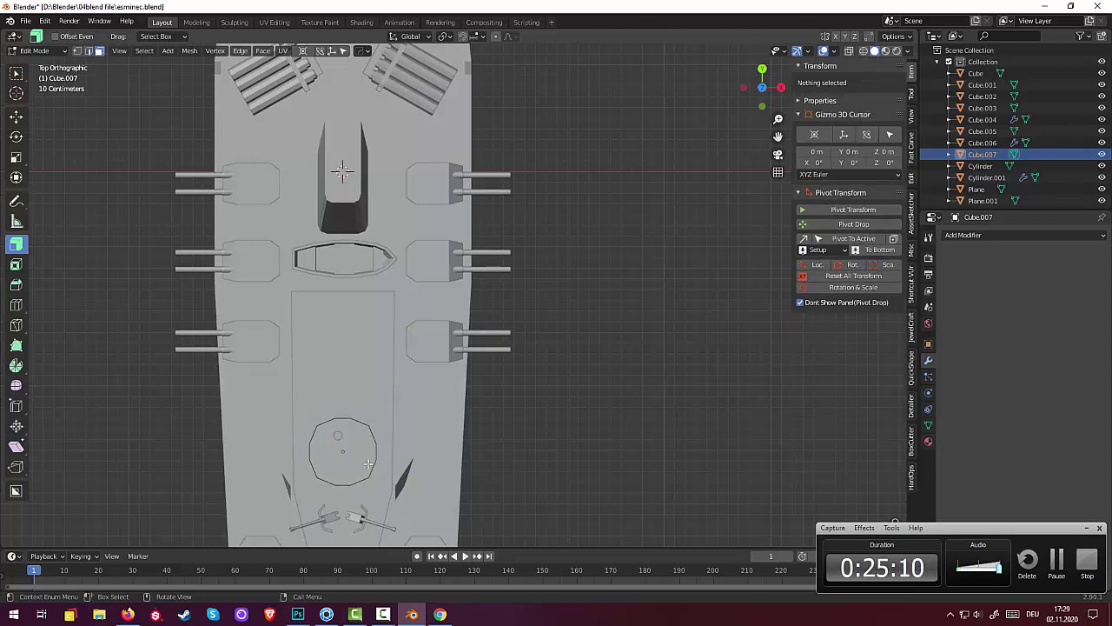
pyautogui.click(361, 458)
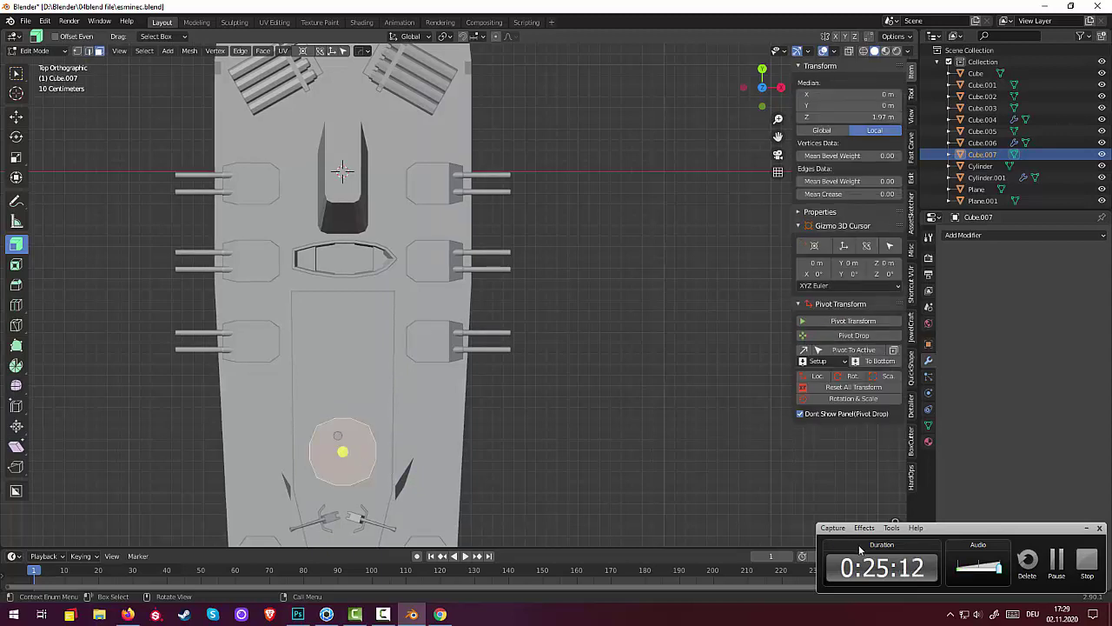
pyautogui.press('i')
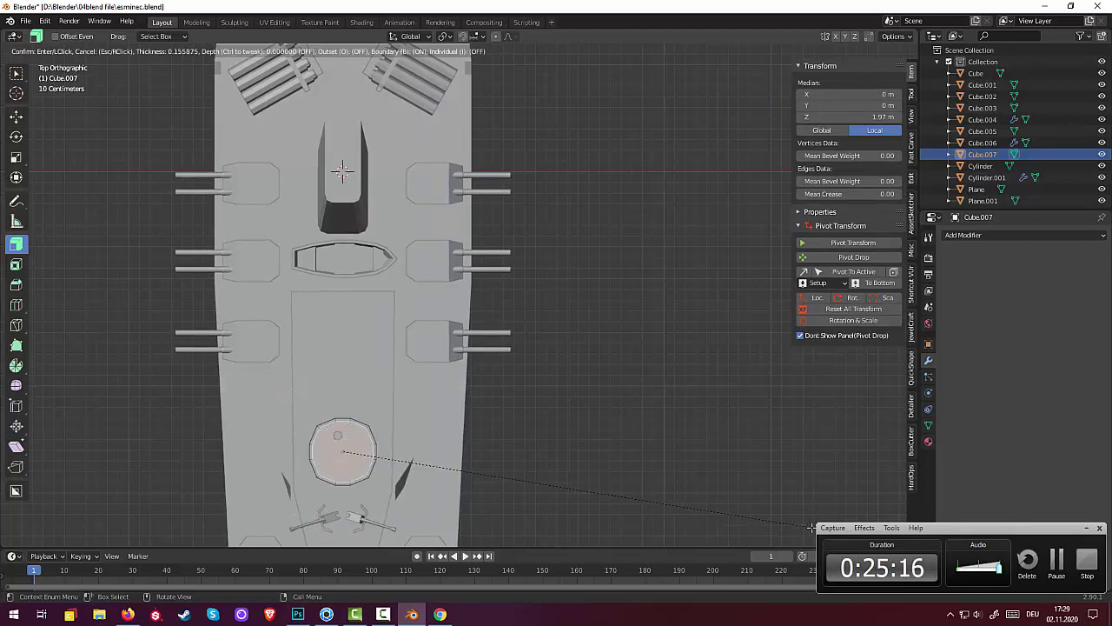
pyautogui.click(810, 528)
pyautogui.moveTo(810, 527); pyautogui.dragTo(608, 347, button='middle')
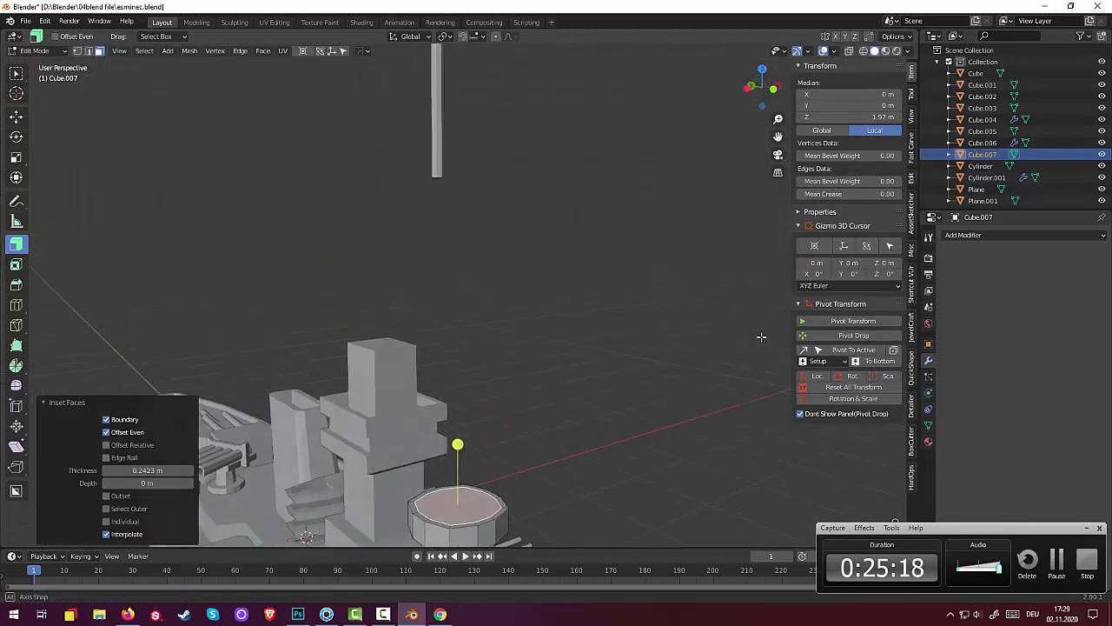
pyautogui.scroll(4, 608, 348)
pyautogui.moveTo(801, 324); pyautogui.dragTo(730, 425, button='middle')
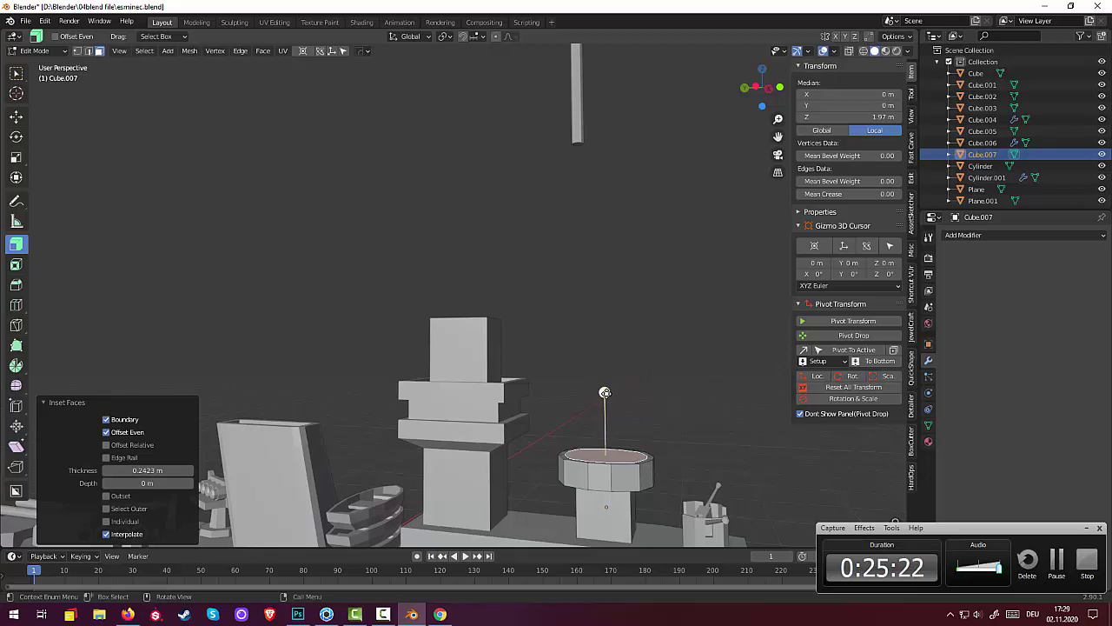
pyautogui.hotkey('alt', 's')
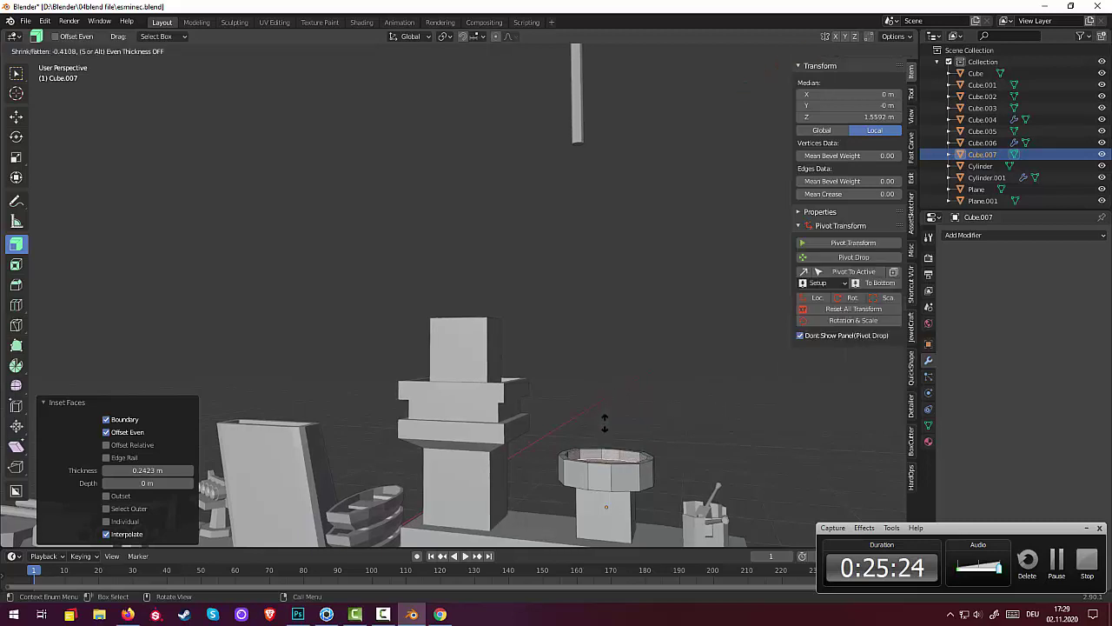
pyautogui.click(605, 421)
pyautogui.moveTo(603, 405); pyautogui.dragTo(722, 367, button='middle')
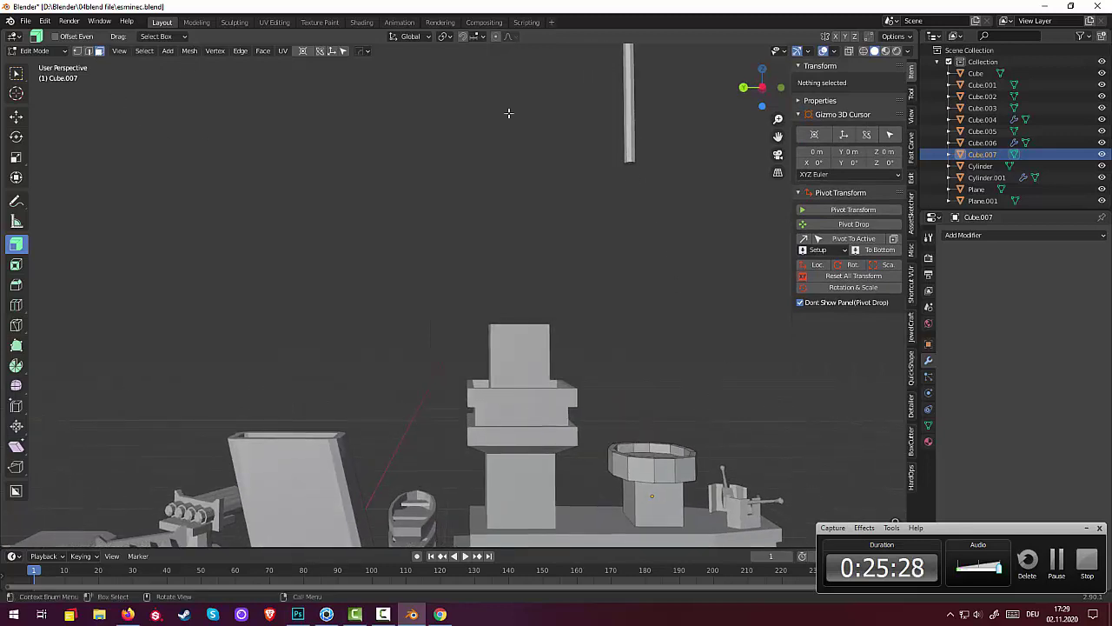
# In Object Mode, select the mast Cylinder and move it down onto the superstructure in Right view
pyautogui.click(35, 51)
pyautogui.click(39, 57)
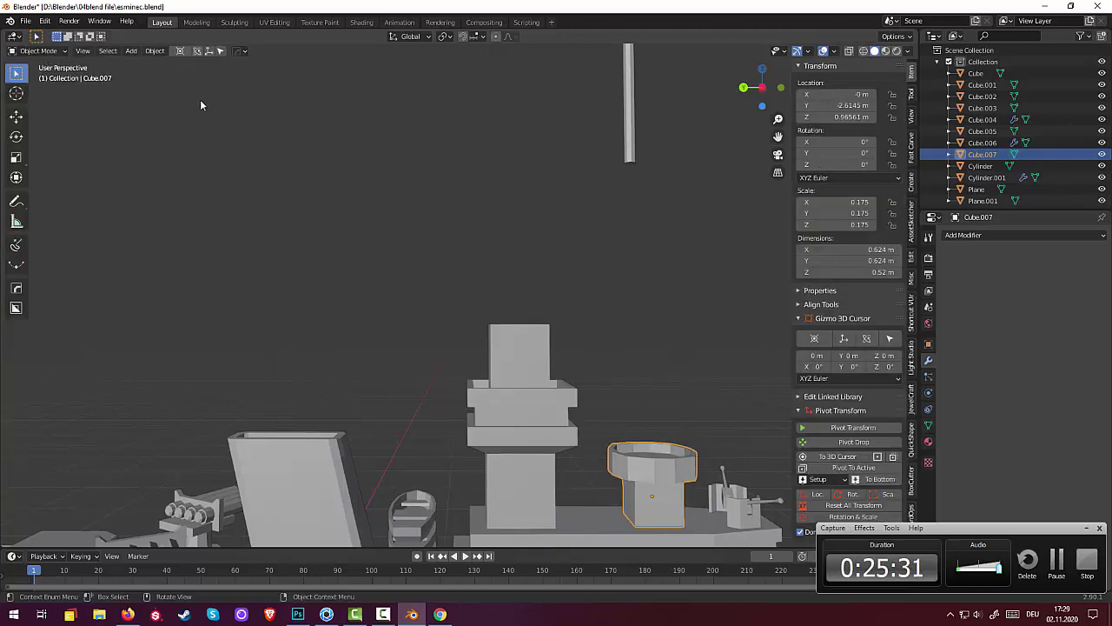
pyautogui.click(633, 127)
pyautogui.scroll(-2, 655, 205)
pyautogui.scroll(-3, 659, 211)
pyautogui.moveTo(659, 211); pyautogui.dragTo(700, 157, button='middle')
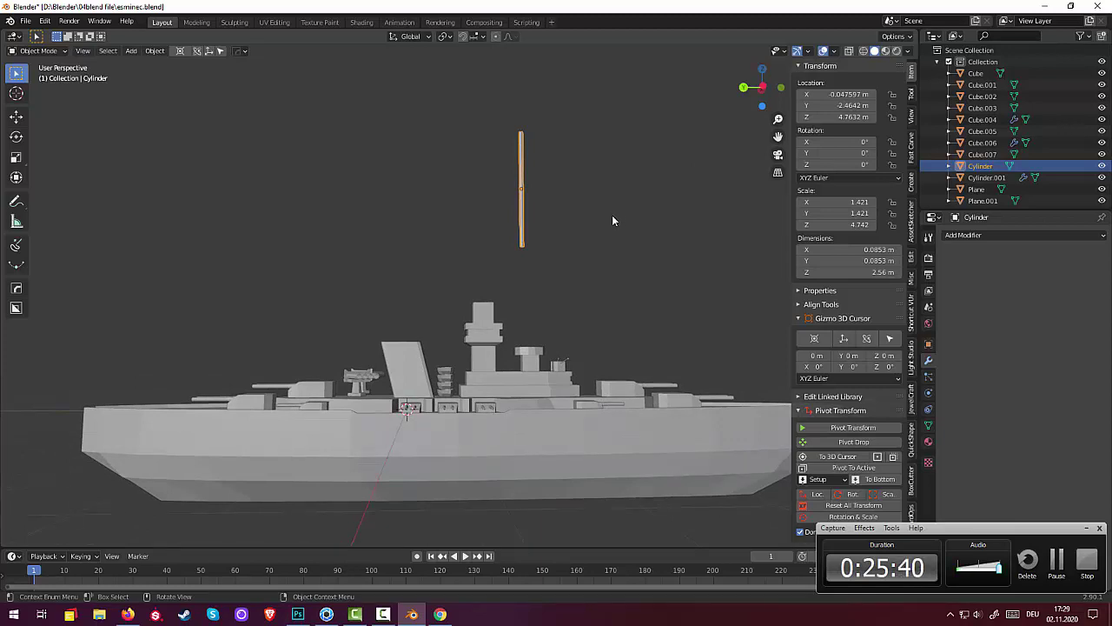
pyautogui.press('KP_3')
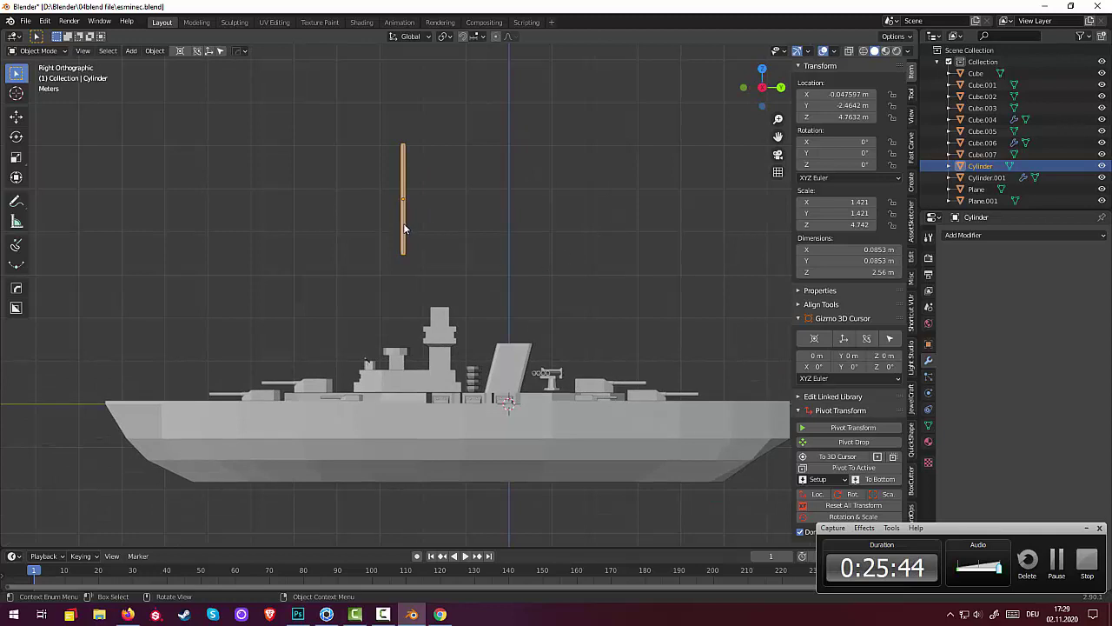
pyautogui.press('g')
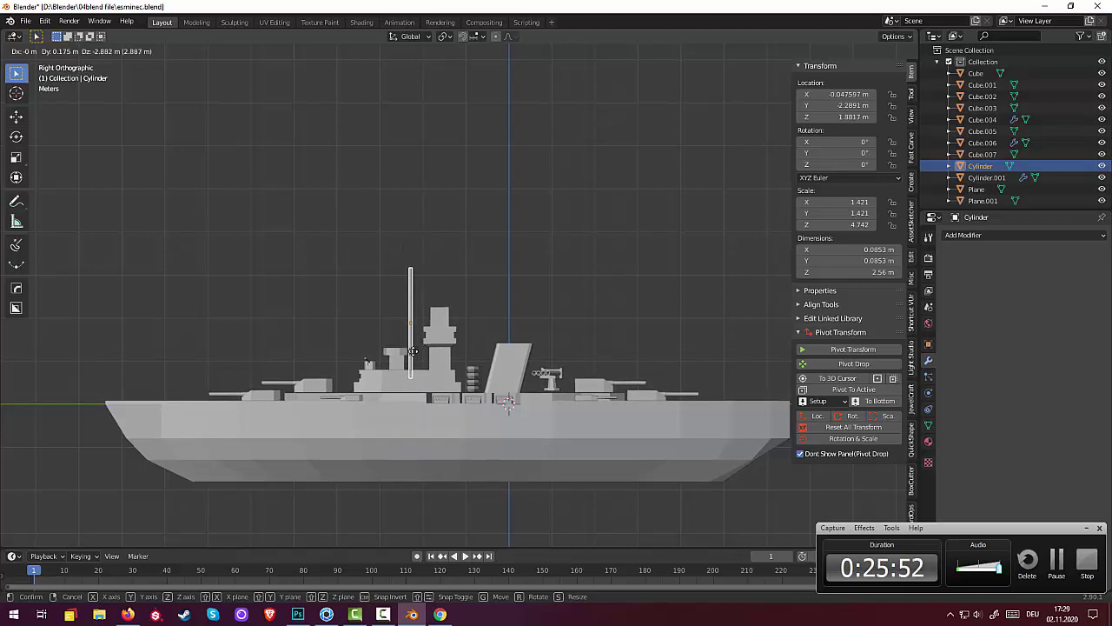
pyautogui.click(412, 353)
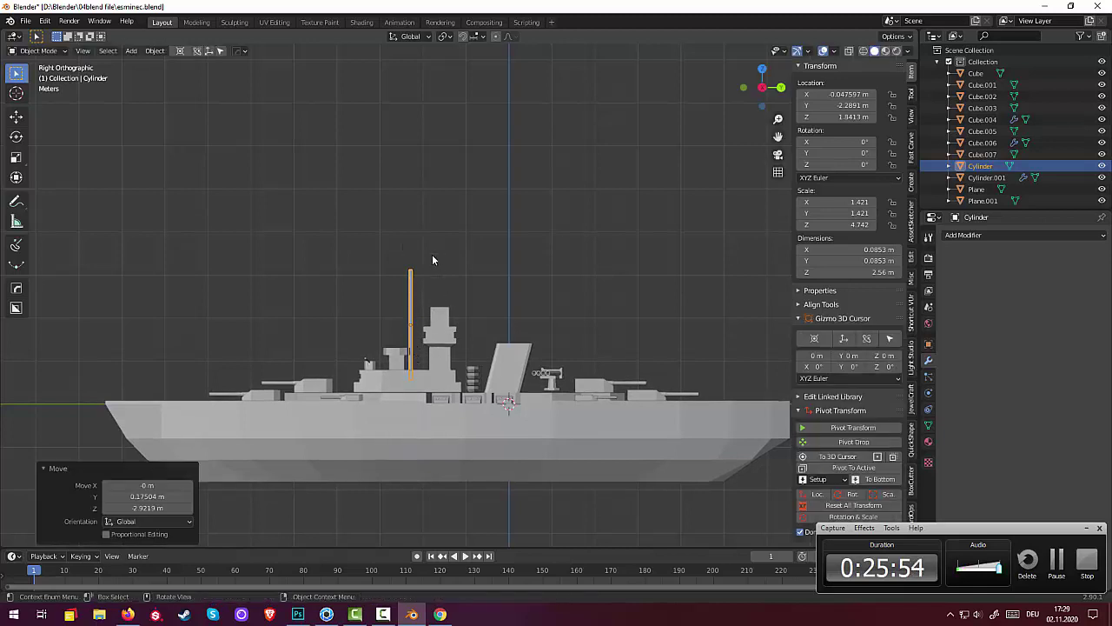
# Scale the mast along Z to 3.76 m tall and raise it to Z 2.326 m
pyautogui.press('s')
pyautogui.press('z')
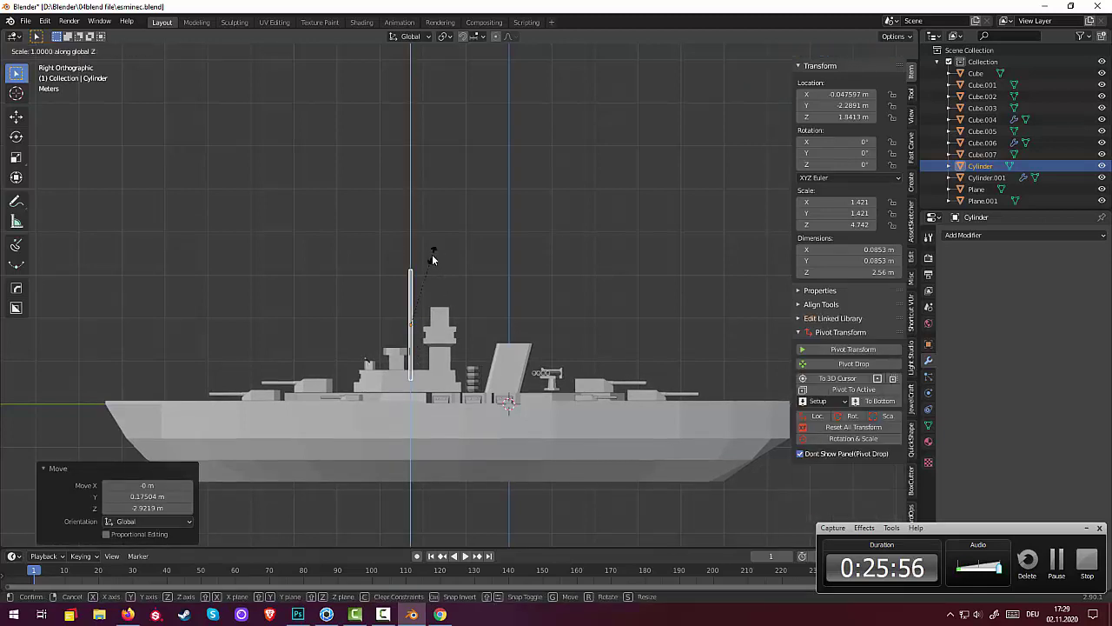
pyautogui.click(436, 217)
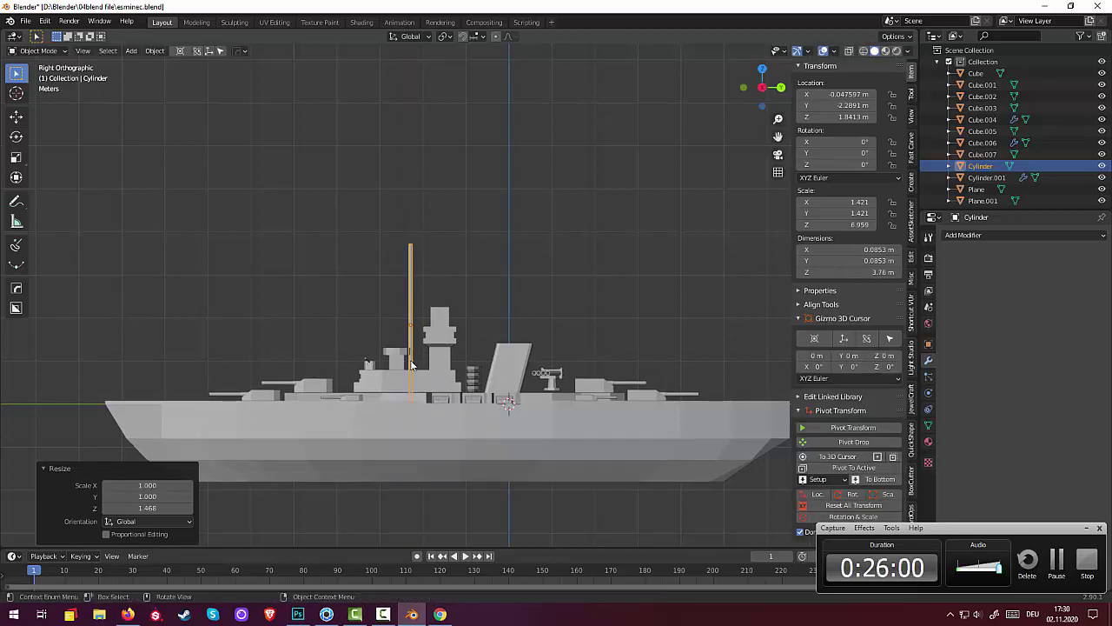
pyautogui.press('g')
pyautogui.press('z')
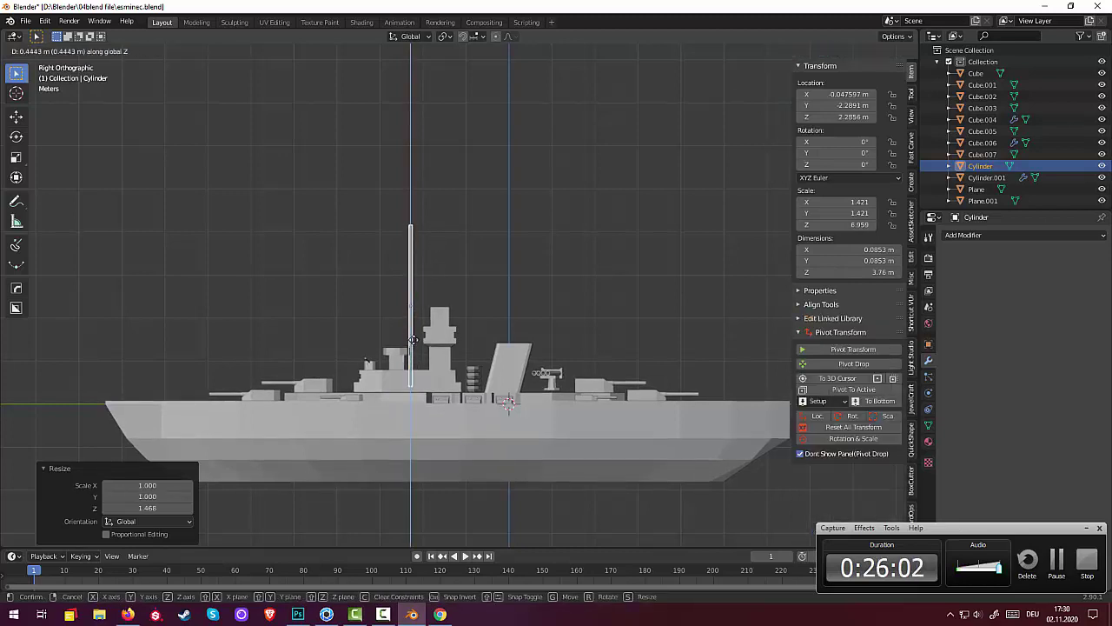
pyautogui.click(412, 339)
pyautogui.moveTo(502, 335); pyautogui.dragTo(616, 346, button='middle')
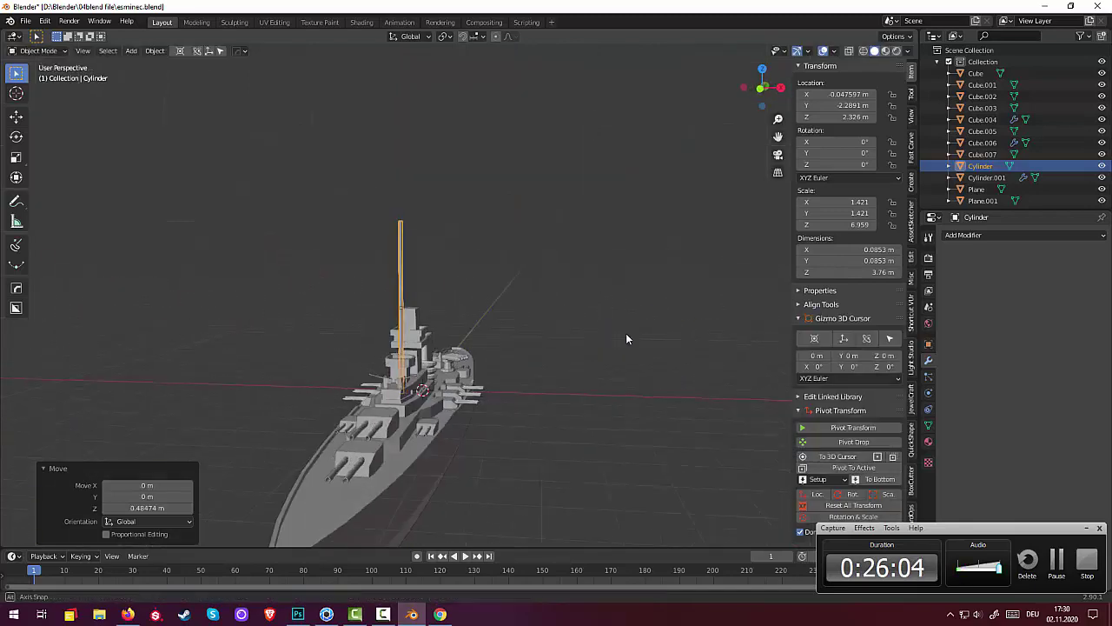
# Duplicate the mast as Cylinder.002, shift it 3.31 m along X, and rotate it 90° about Y
pyautogui.click(404, 269)
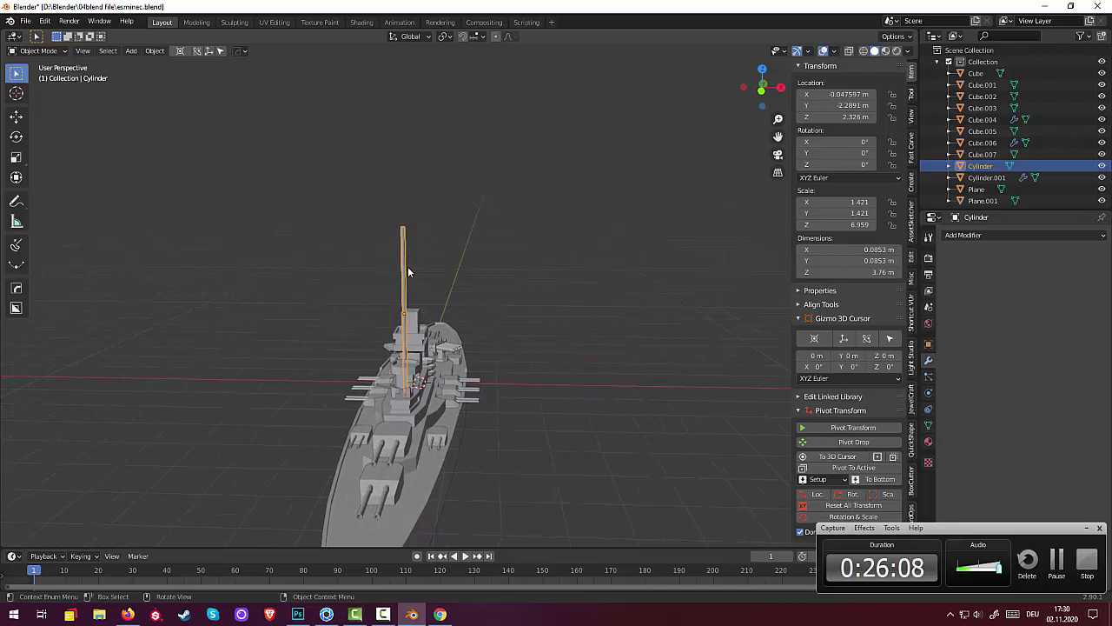
pyautogui.hotkey('shift', 'd')
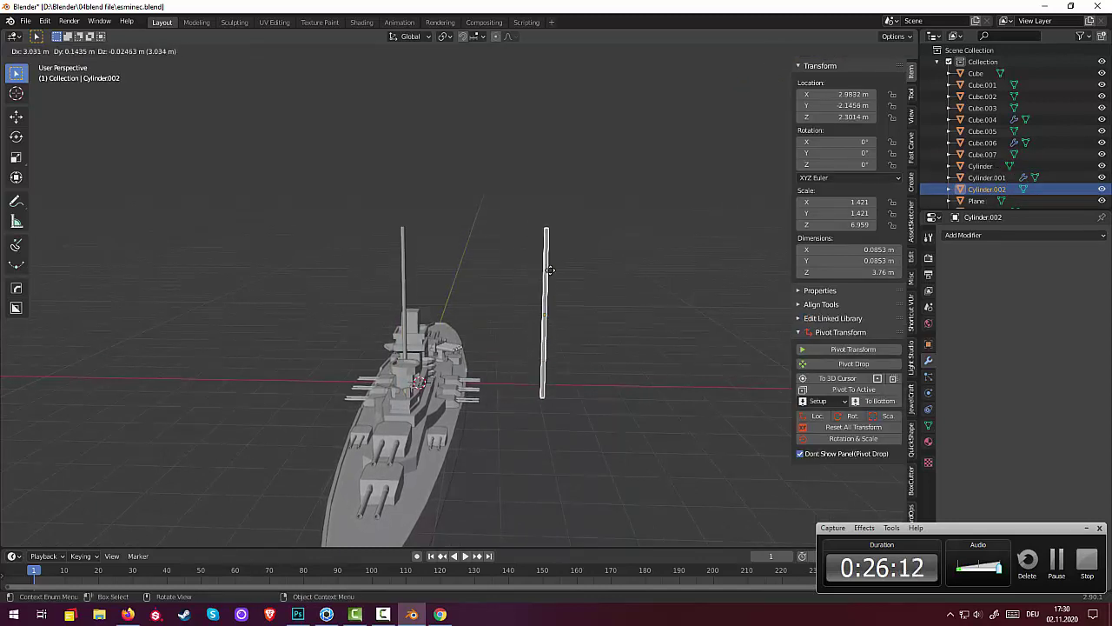
pyautogui.click(563, 271)
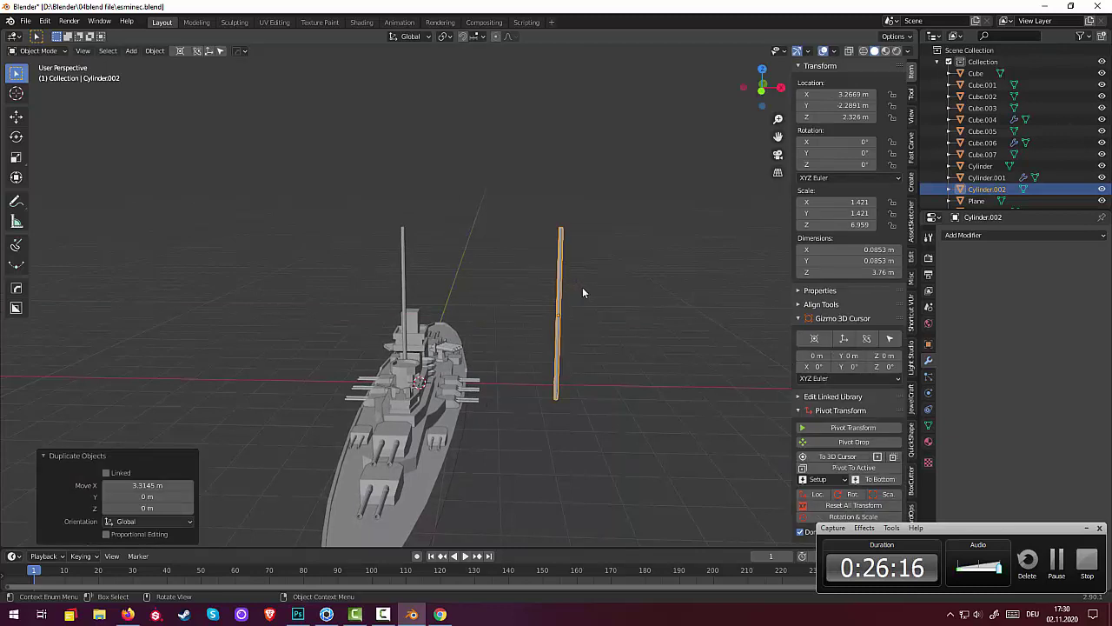
pyautogui.press('r')
pyautogui.write('y')
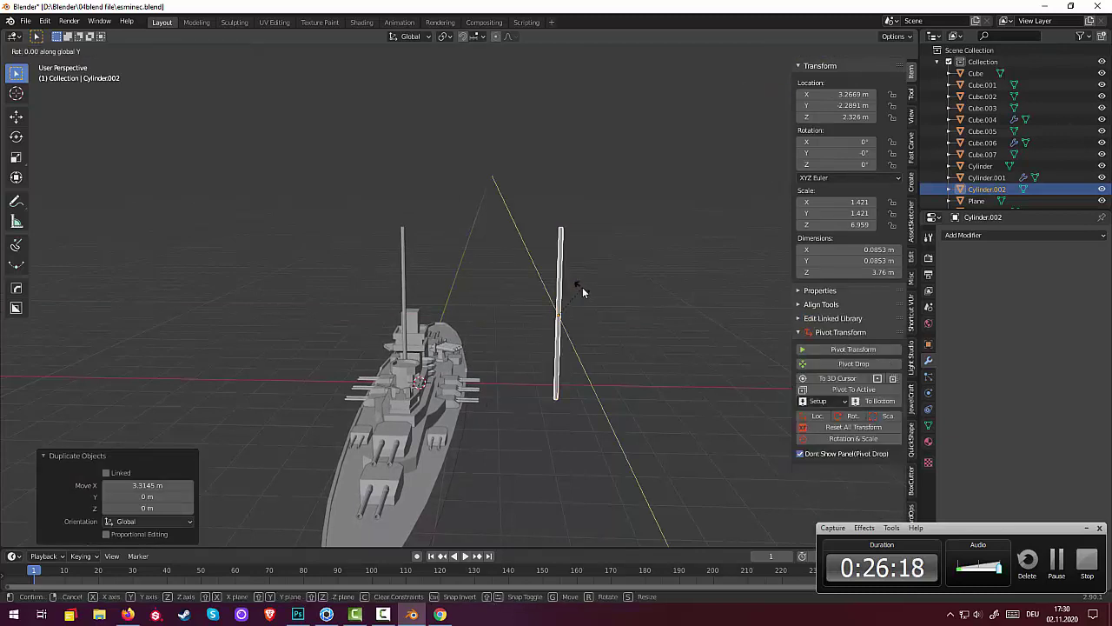
pyautogui.write('90')
pyautogui.press('Return')
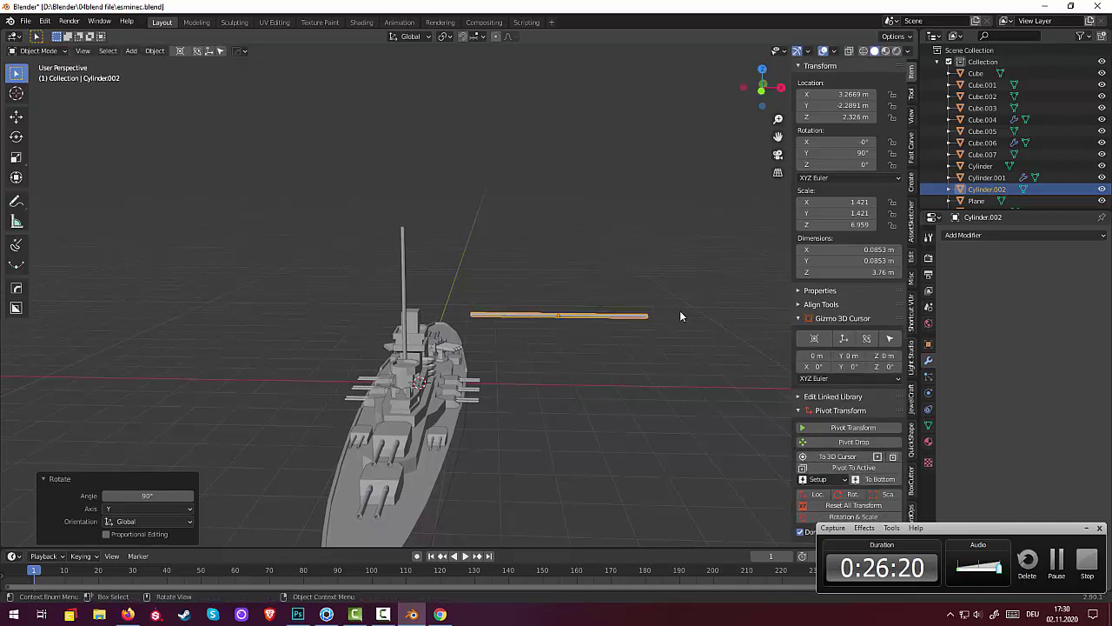
pyautogui.press('s')
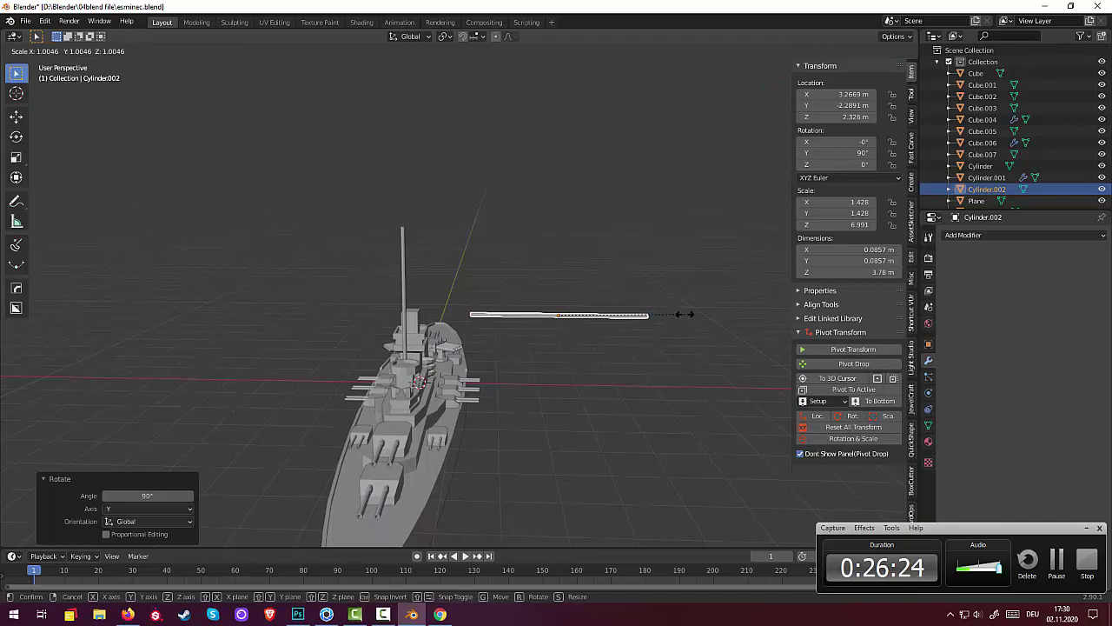
# Shorten the copy along X into a 0.721 m crossbar and move it to the mast top
pyautogui.press('x')
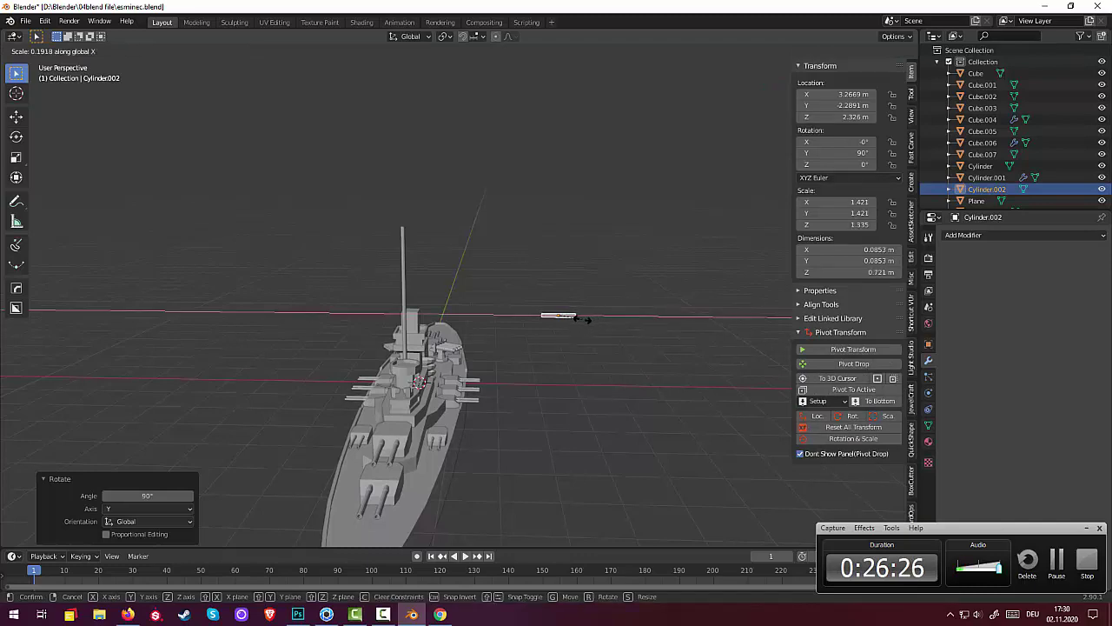
pyautogui.click(580, 319)
pyautogui.moveTo(580, 318)
pyautogui.mouseDown(button='middle')
pyautogui.moveTo(589, 305)
pyautogui.moveTo(610, 311)
pyautogui.mouseUp(button='middle')
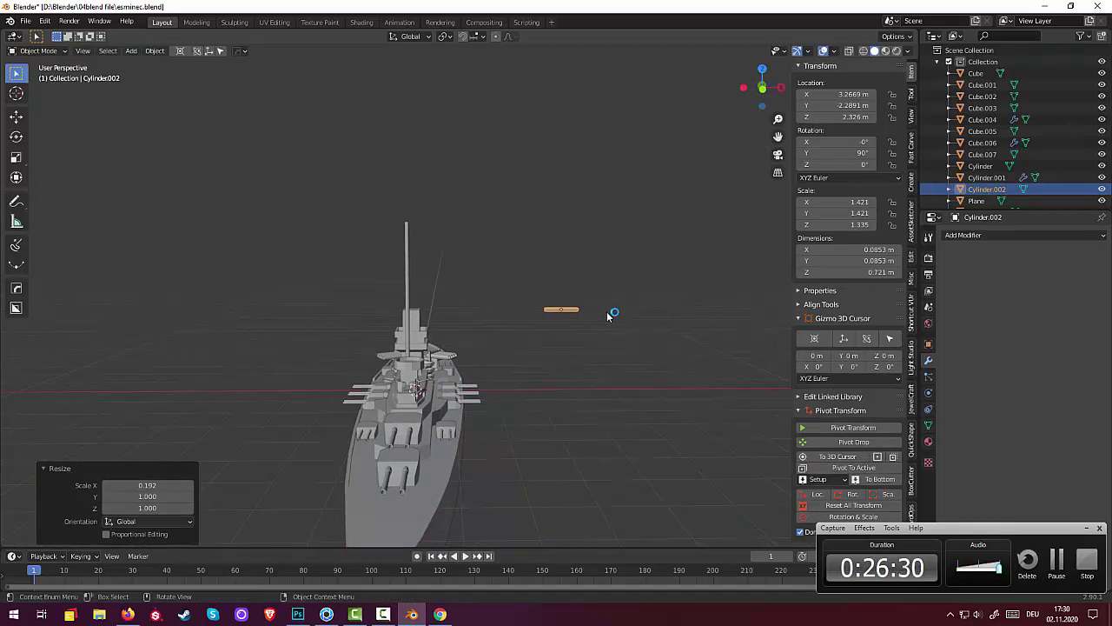
pyautogui.press('KP_3')
pyautogui.press('KP_1')
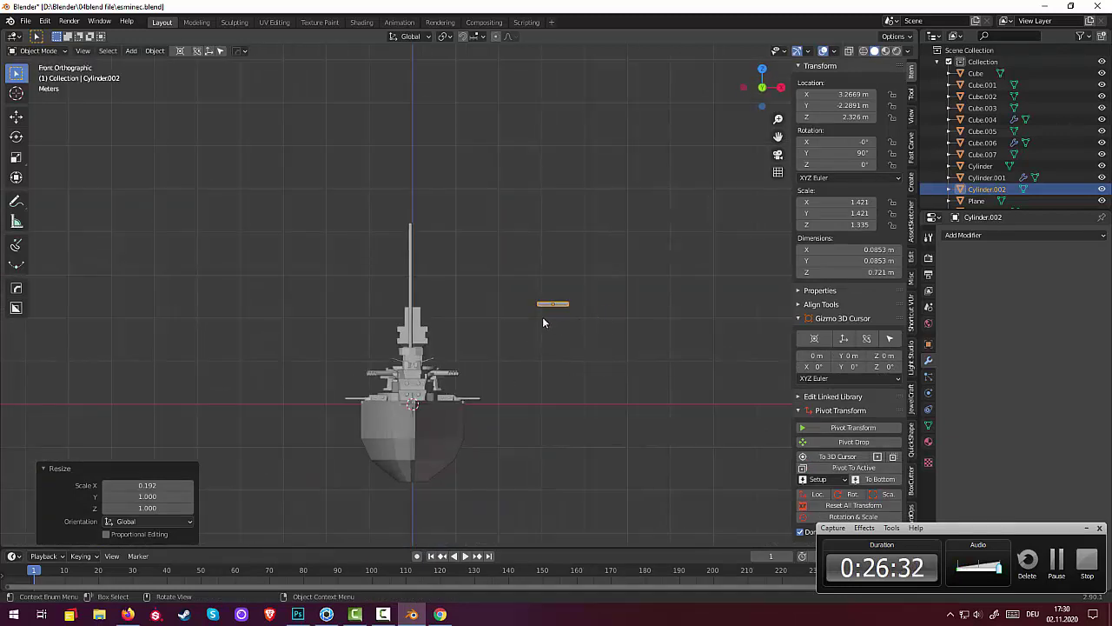
pyautogui.press('g')
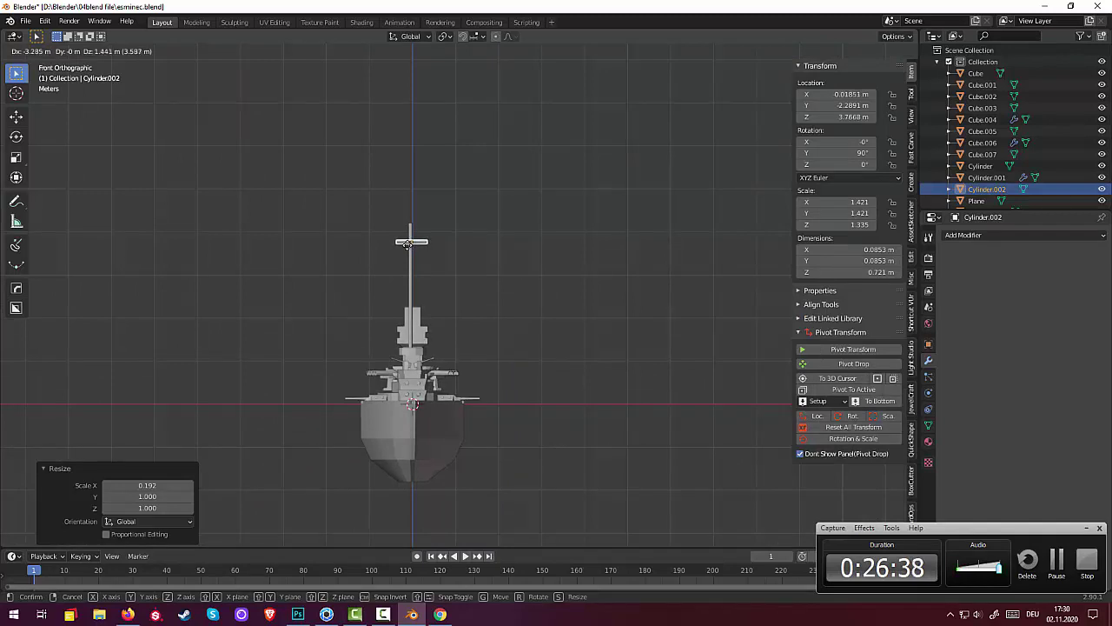
pyautogui.click(530, 315)
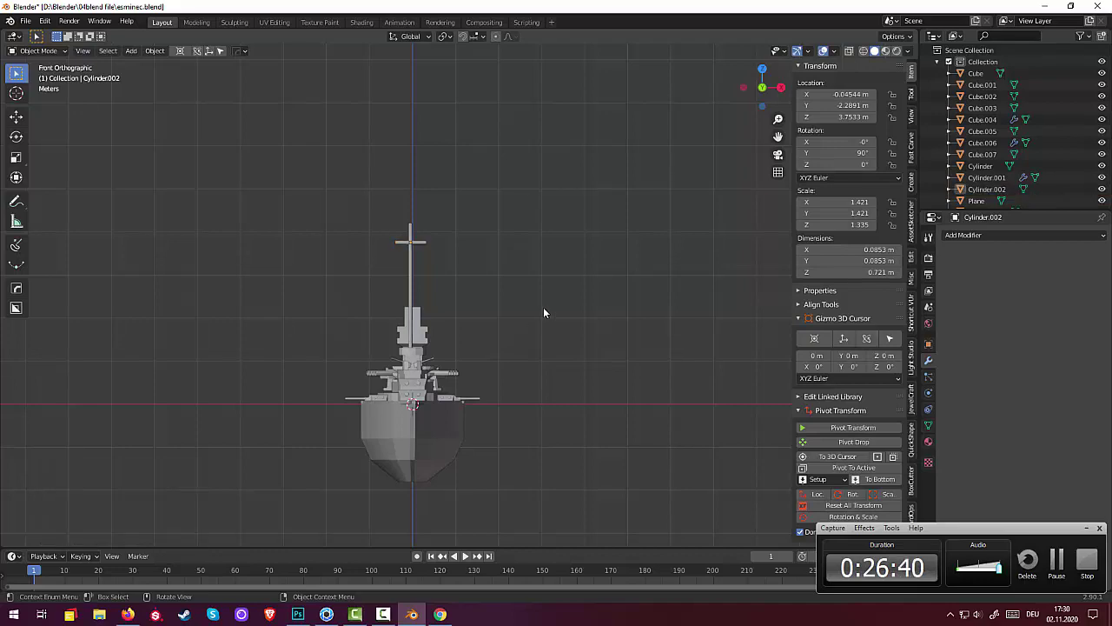
pyautogui.moveTo(543, 307)
pyautogui.mouseDown(button='middle')
pyautogui.moveTo(452, 301)
pyautogui.moveTo(551, 318)
pyautogui.moveTo(518, 298)
pyautogui.mouseUp(button='middle')
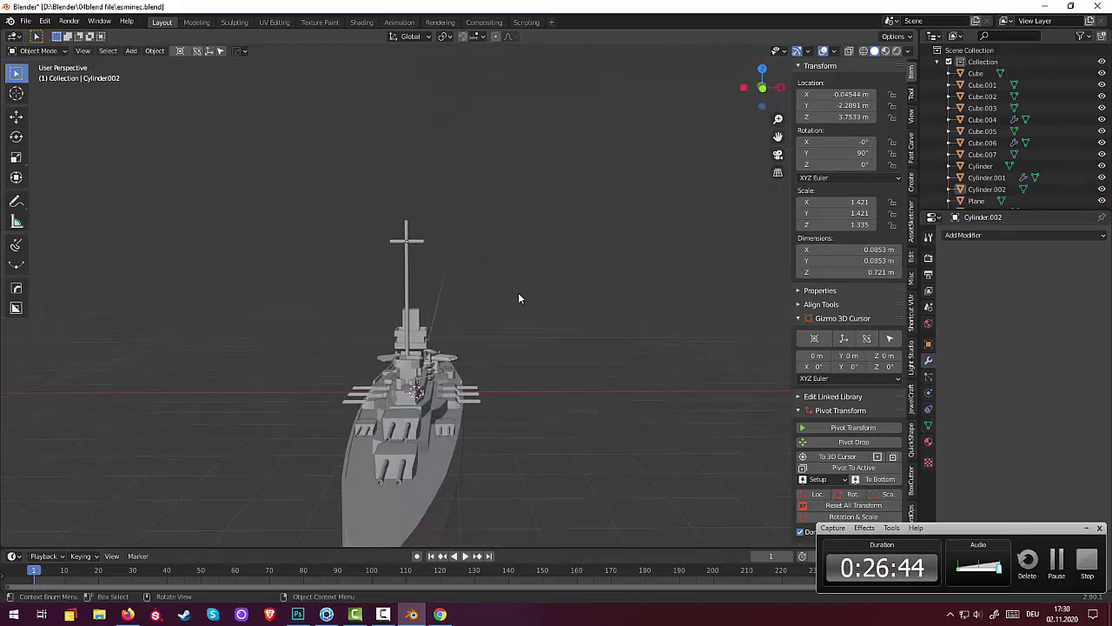
# Lower the crossbar slightly on the mast and duplicate it as a second crossbar, Cylinder.003
pyautogui.click(418, 245)
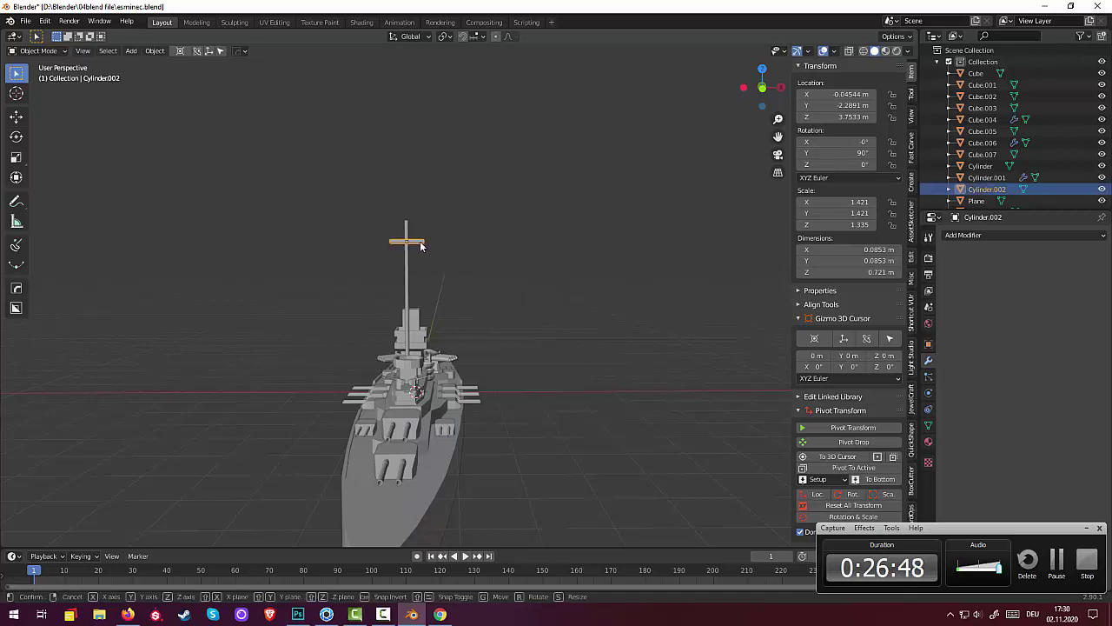
pyautogui.press('g')
pyautogui.press('z')
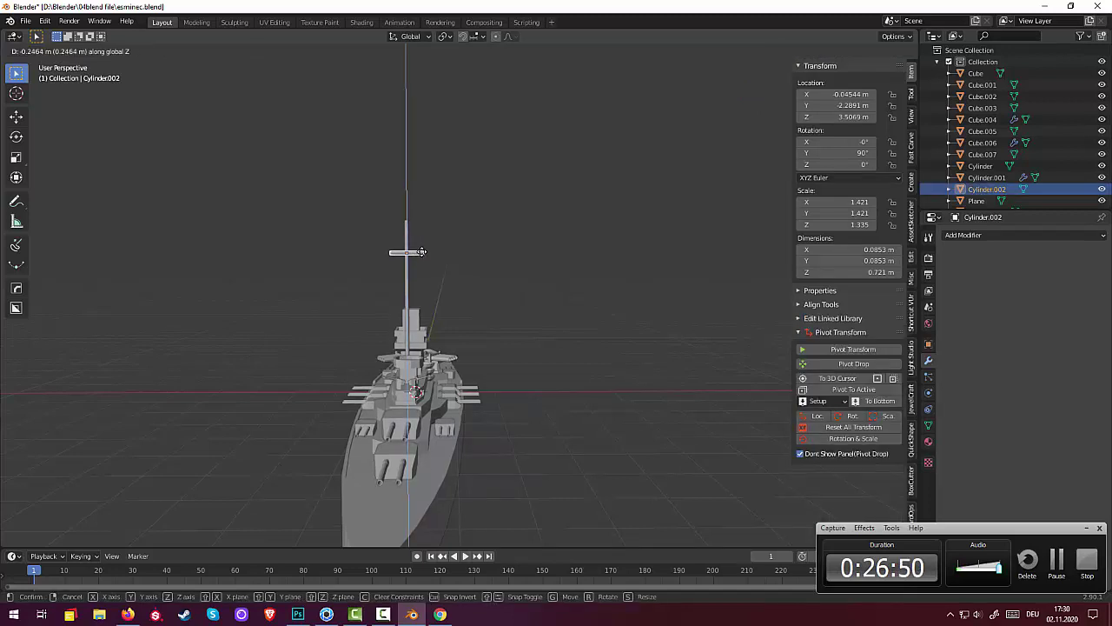
pyautogui.click(421, 251)
pyautogui.press('ctrl')
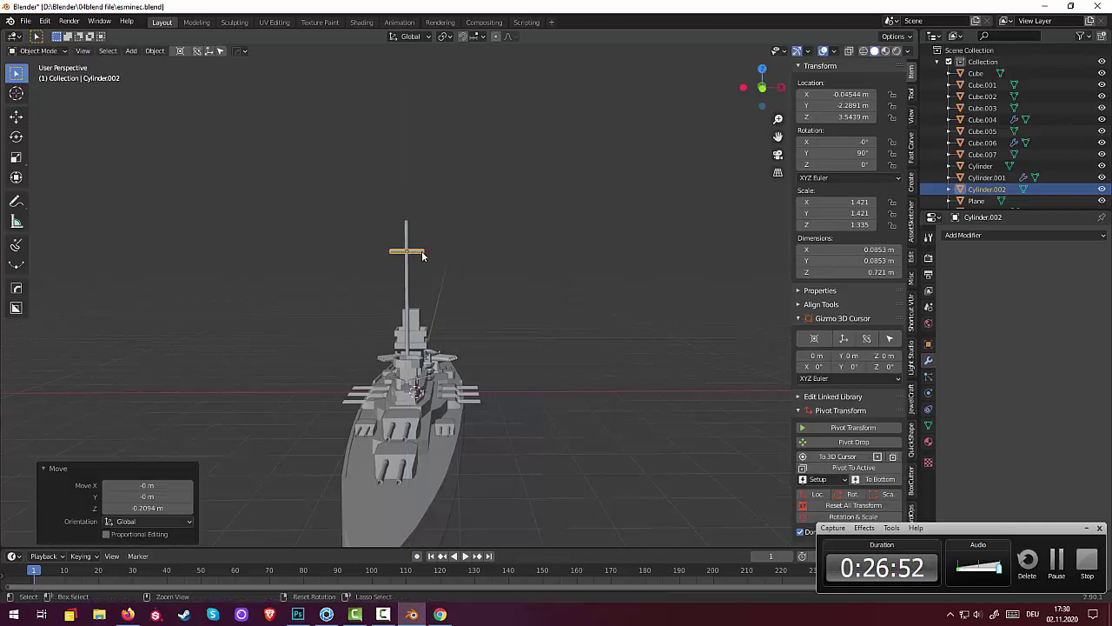
pyautogui.hotkey('shift', 'd')
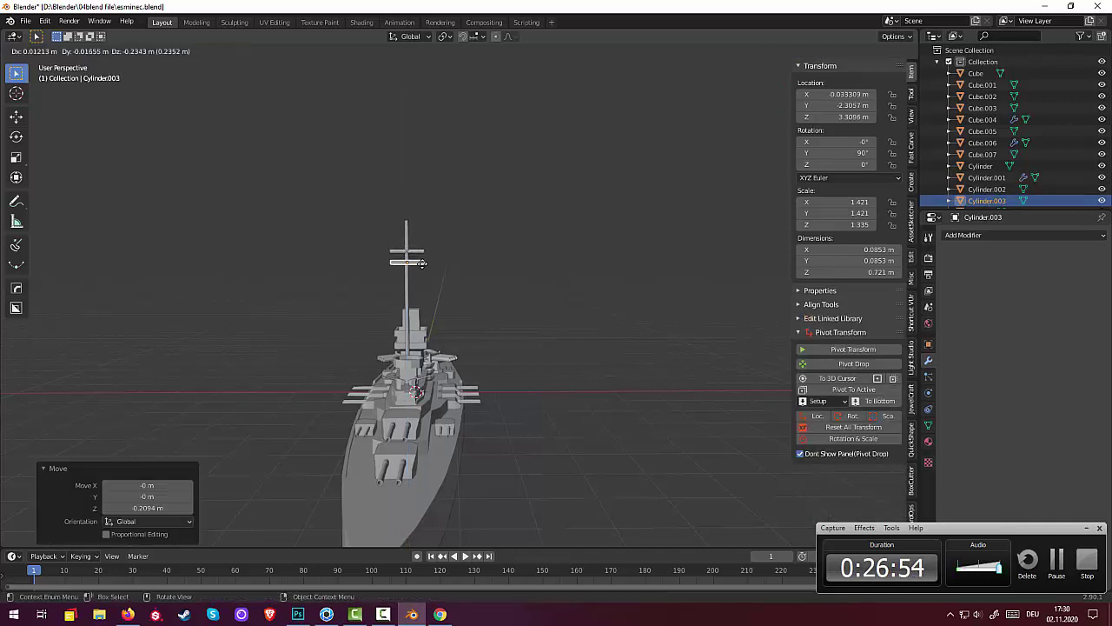
pyautogui.press('Escape')
pyautogui.hotkey('ctrl', 'z')
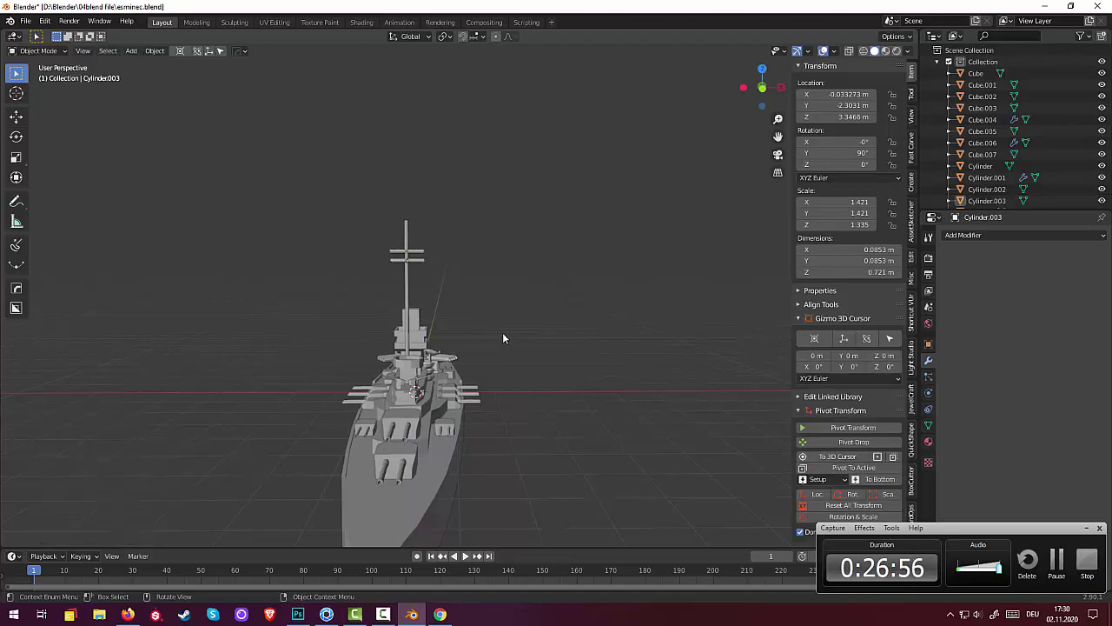
# Clear the mesh selection, return to Object Mode, and select the tall mast
pyautogui.moveTo(578, 340); pyautogui.dragTo(377, 249, button='middle')
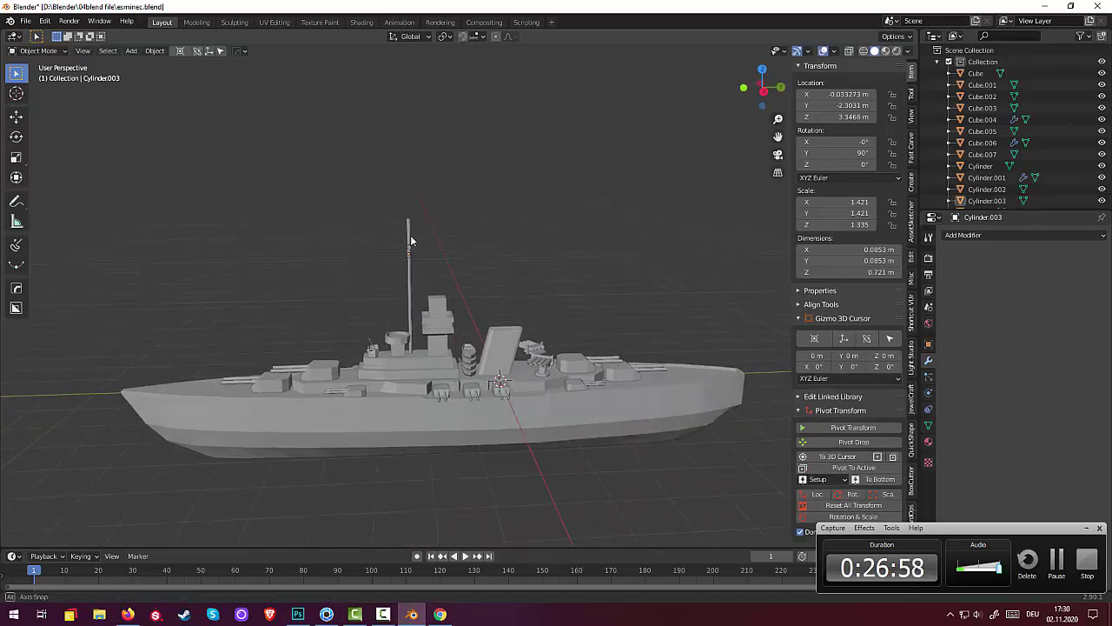
pyautogui.scroll(3, 443, 220)
pyautogui.scroll(2, 442, 215)
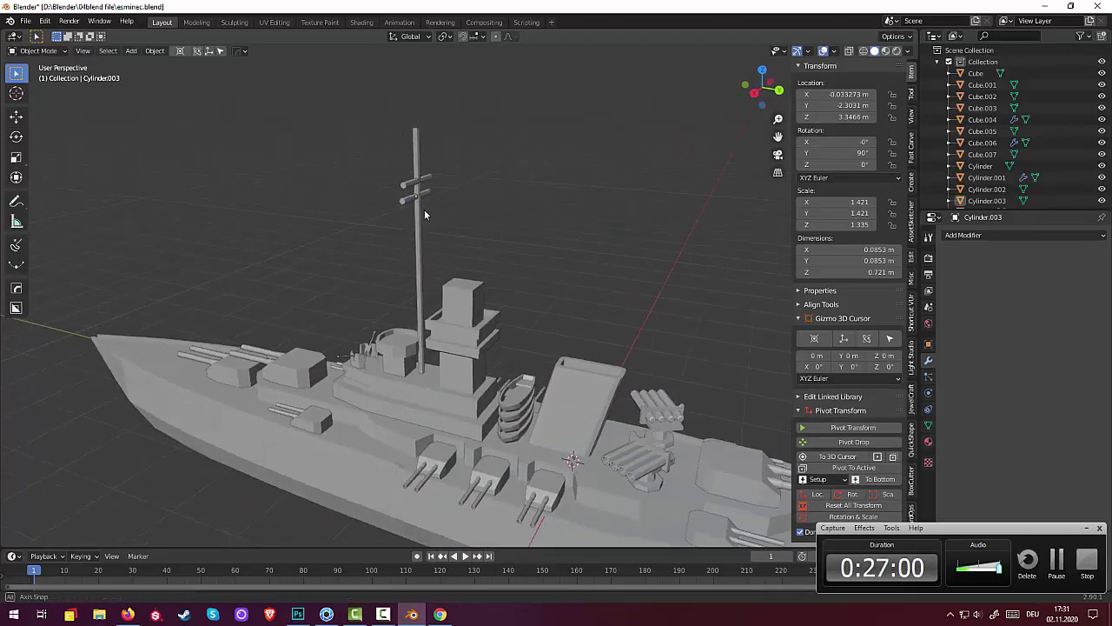
pyautogui.moveTo(441, 215); pyautogui.dragTo(417, 218, button='middle')
pyautogui.click(39, 51)
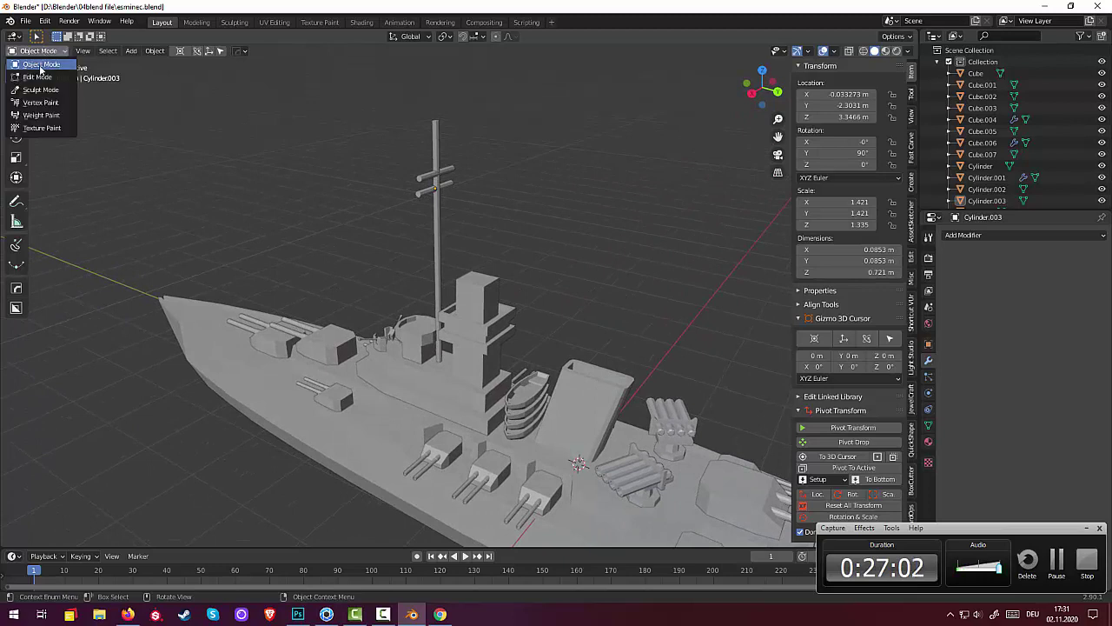
pyautogui.click(40, 78)
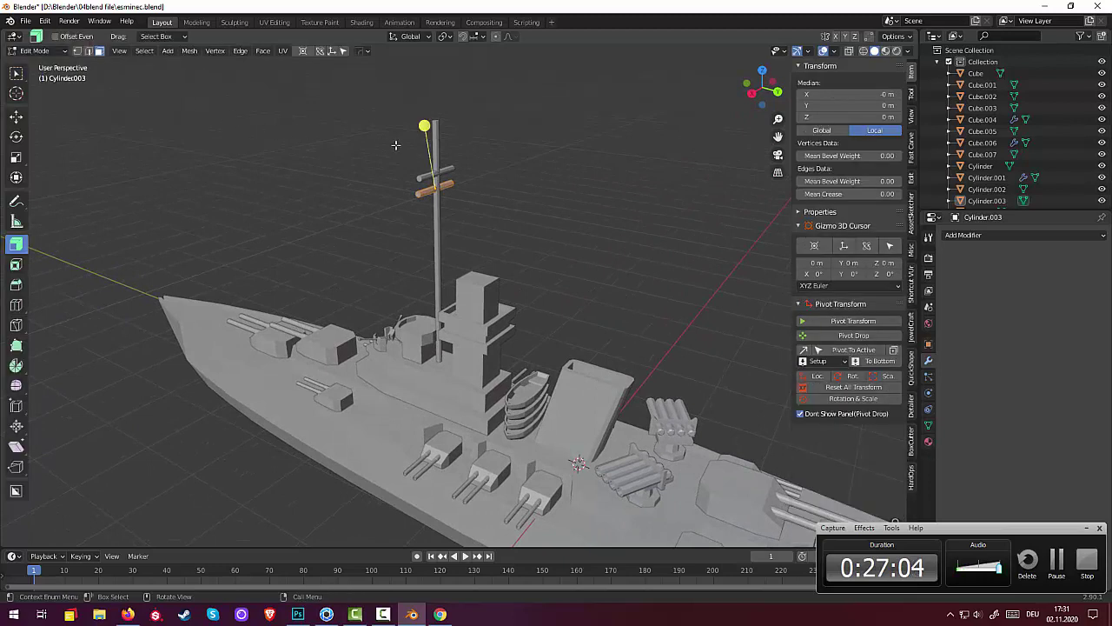
pyautogui.hotkey('alt', 'a')
pyautogui.click(38, 50)
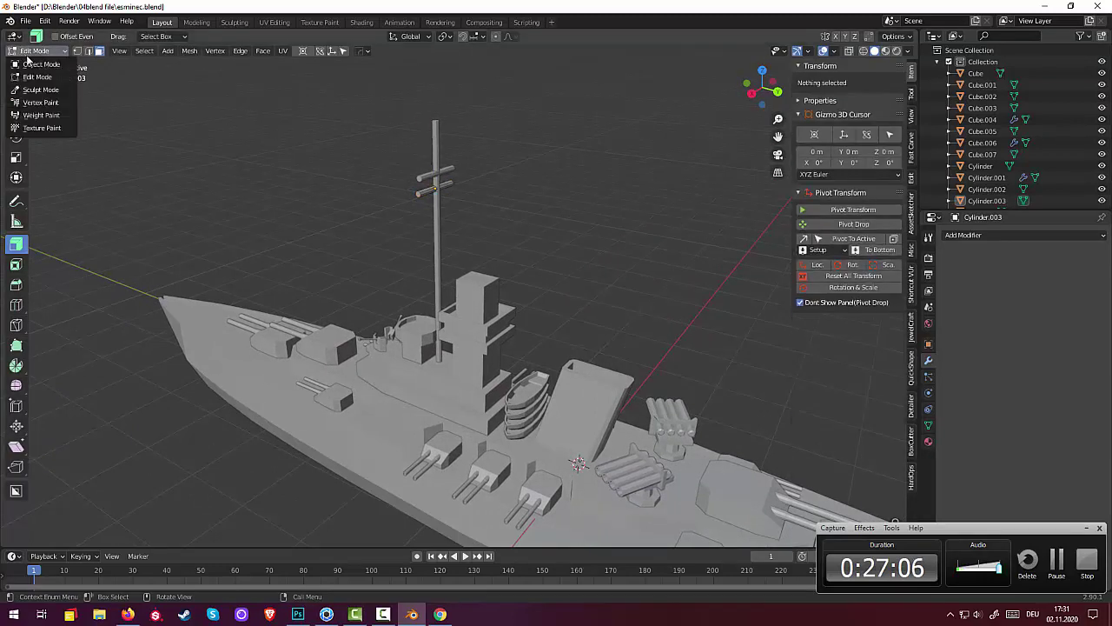
pyautogui.click(38, 64)
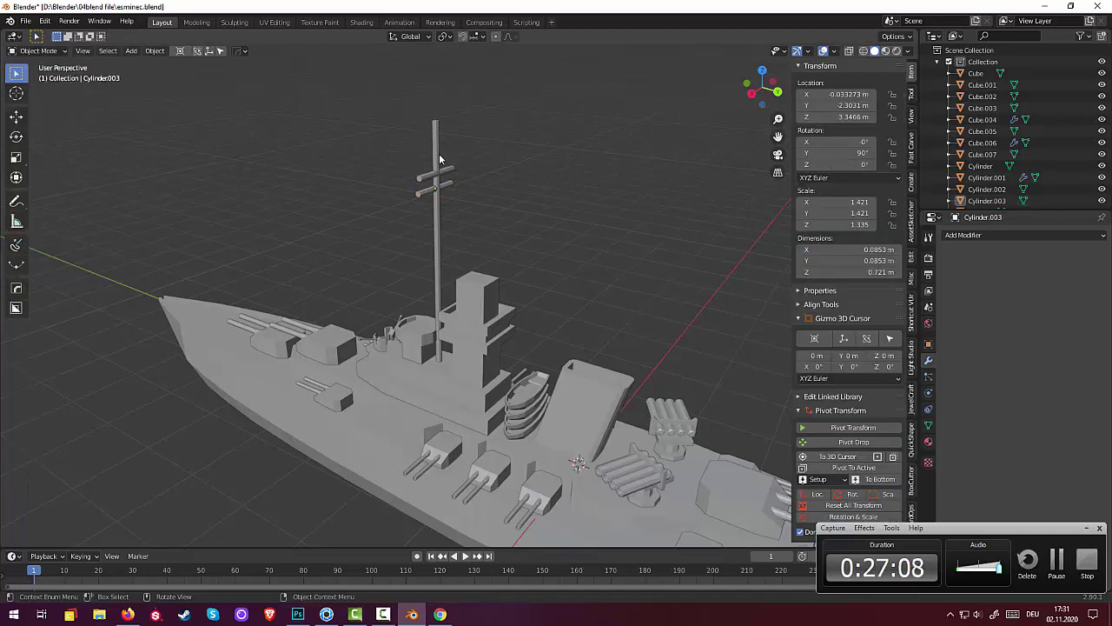
pyautogui.click(439, 153)
pyautogui.moveTo(439, 153); pyautogui.dragTo(402, 182, button='middle')
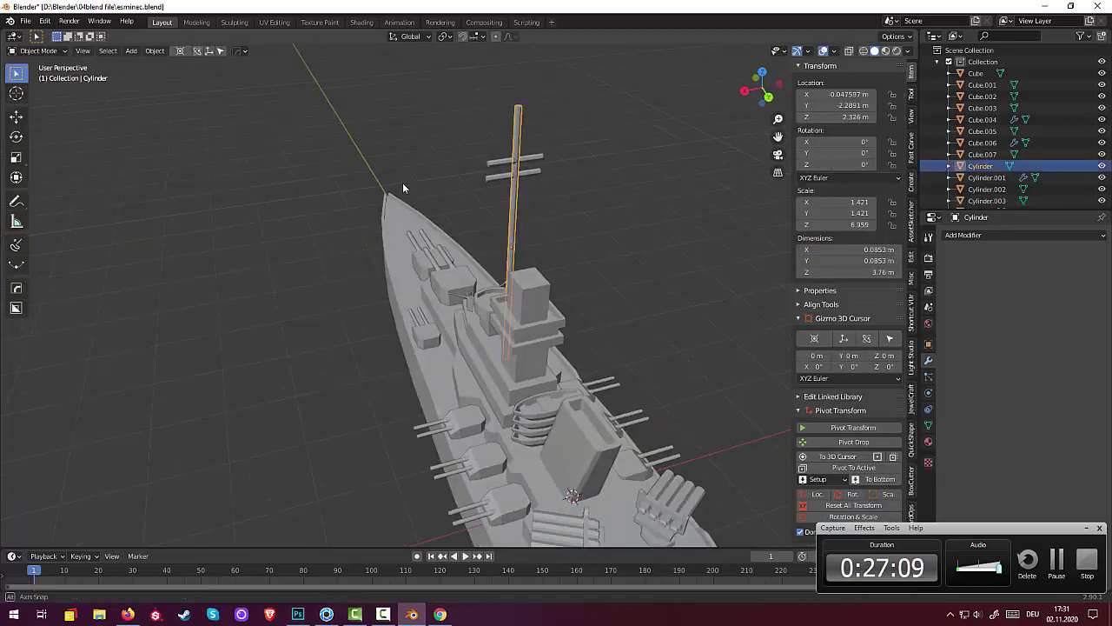
# In Edit Mode, loop-cut the mast and slide the new loop near its top
pyautogui.click(42, 51)
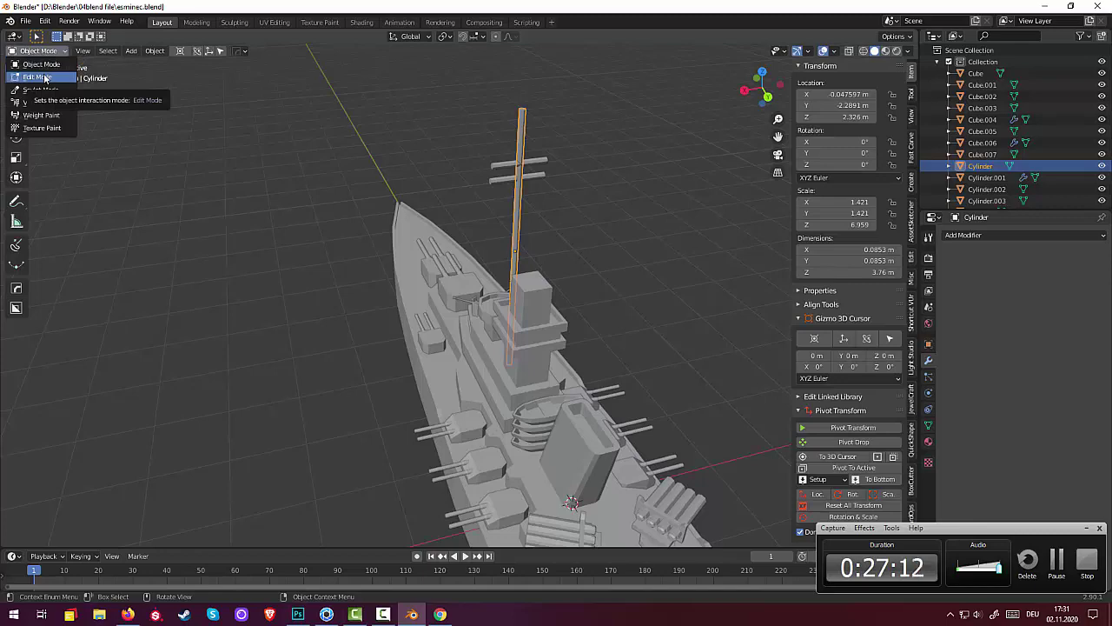
pyautogui.click(45, 78)
pyautogui.moveTo(539, 122)
pyautogui.mouseDown(button='middle')
pyautogui.moveTo(498, 103)
pyautogui.moveTo(616, 155)
pyautogui.mouseUp(button='middle')
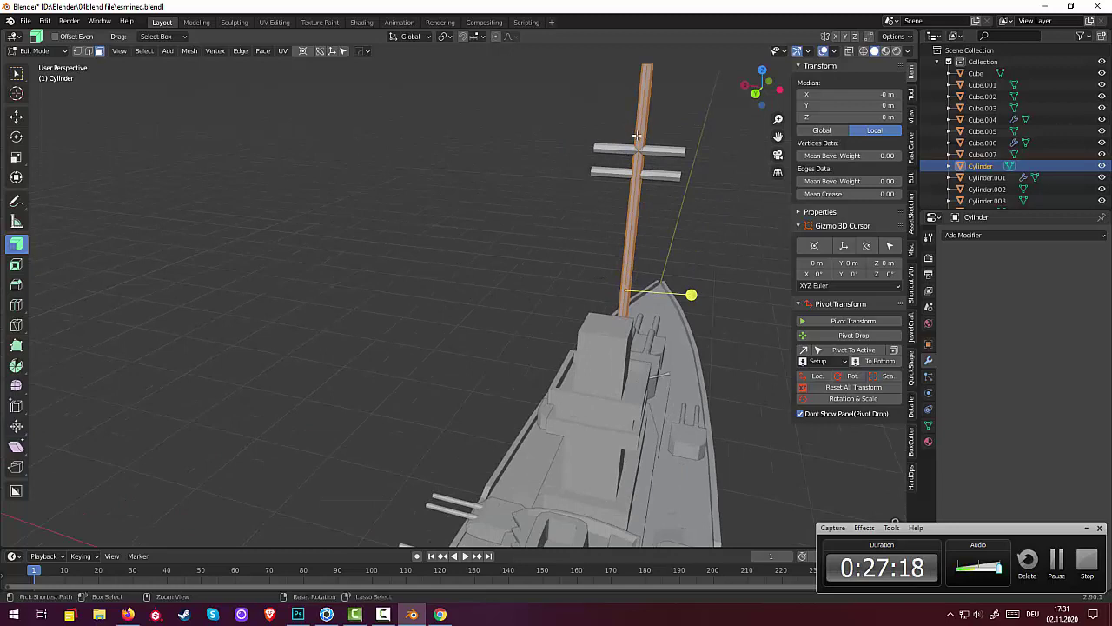
pyautogui.hotkey('ctrl', 'r')
pyautogui.click(644, 129)
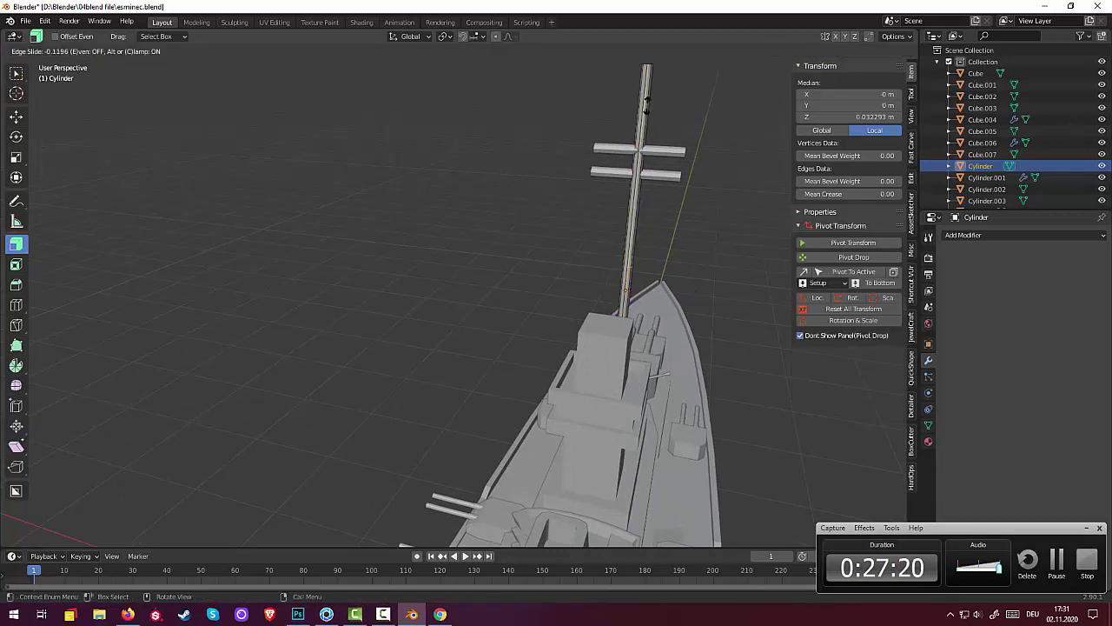
pyautogui.click(641, 491)
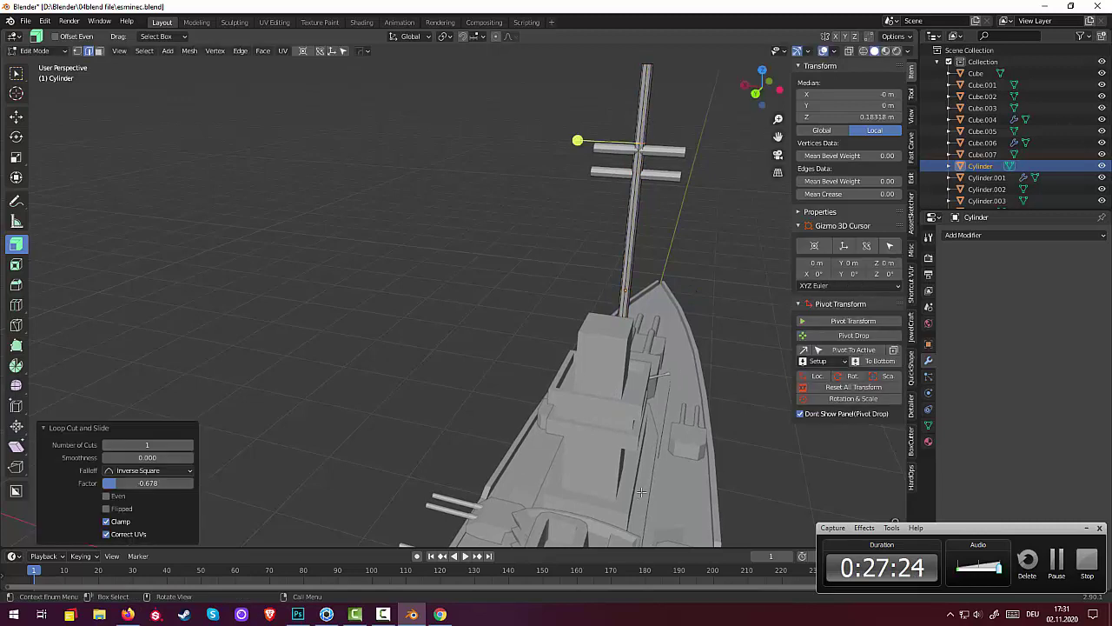
pyautogui.click(639, 115)
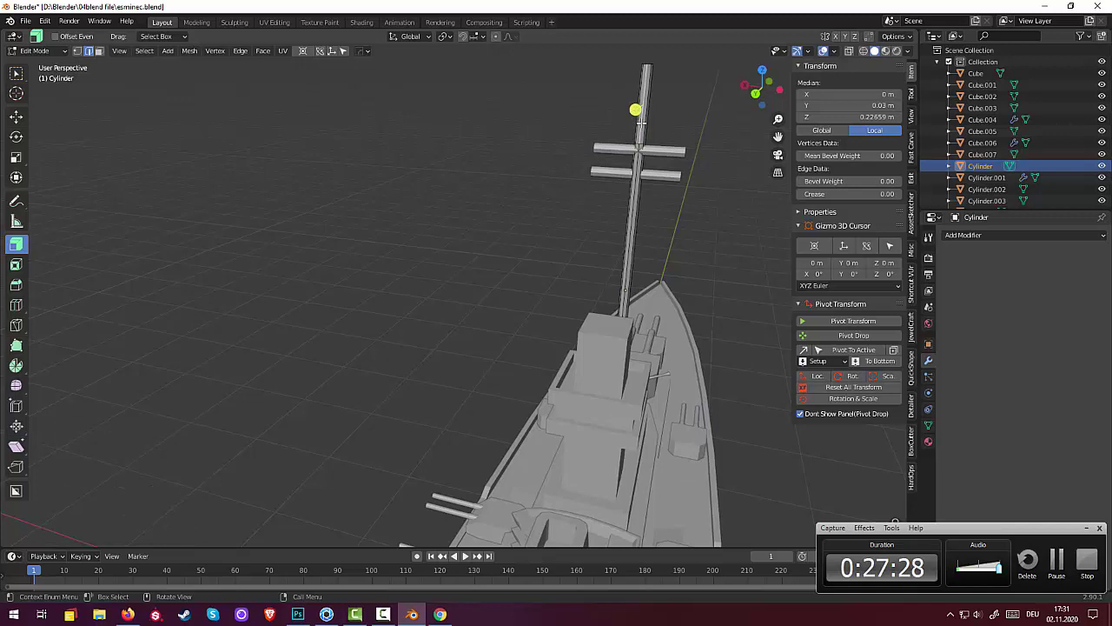
# Add a second loop cut even closer to the mast top, then go back to Object Mode
pyautogui.hotkey('ctrl', 'r')
pyautogui.click(640, 122)
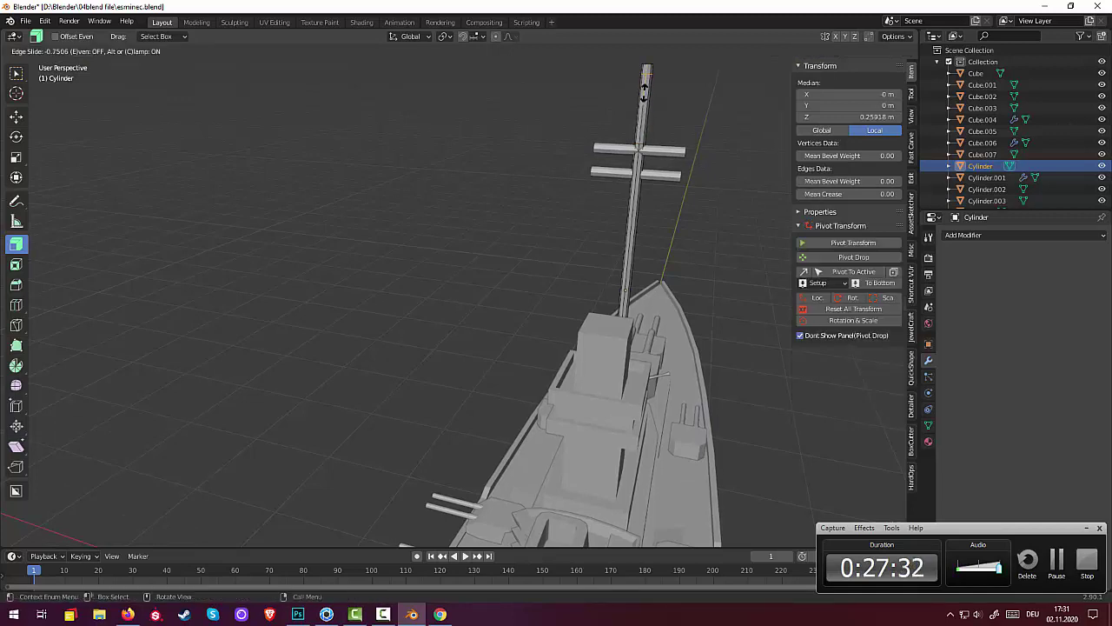
pyautogui.click(643, 94)
pyautogui.click(618, 227)
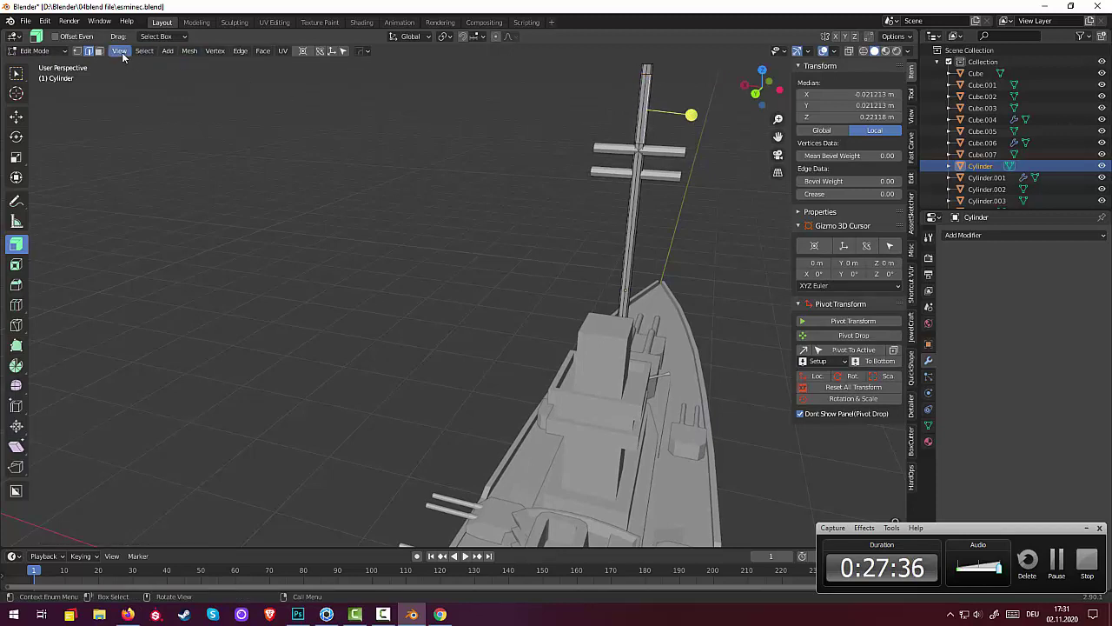
pyautogui.scroll(-1, 631, 92)
pyautogui.scroll(-1, 630, 92)
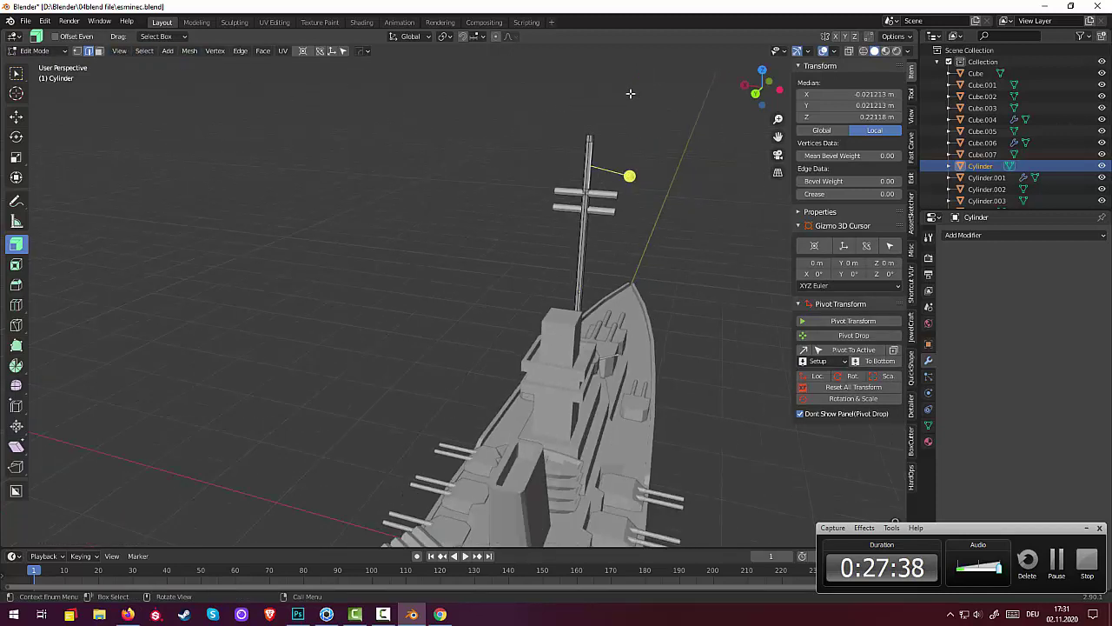
pyautogui.scroll(-1, 631, 92)
pyautogui.scroll(-1, 635, 80)
pyautogui.click(34, 51)
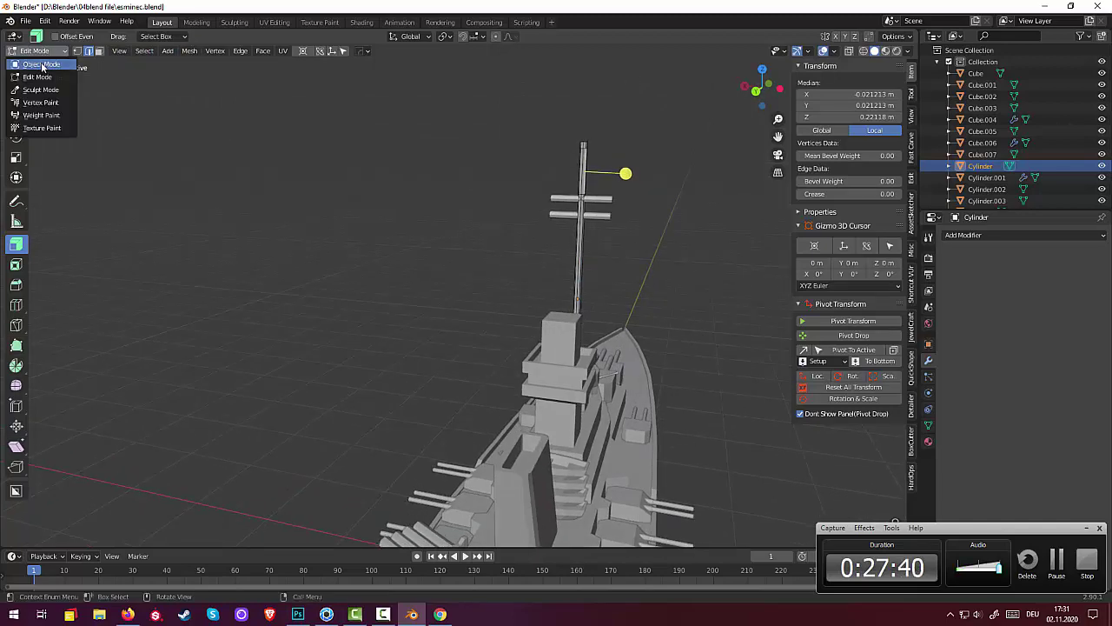
pyautogui.click(44, 65)
pyautogui.moveTo(641, 164)
pyautogui.mouseDown(button='middle')
pyautogui.moveTo(701, 242)
pyautogui.moveTo(548, 272)
pyautogui.moveTo(551, 282)
pyautogui.mouseUp(button='middle')
# From top view, rotate the mast about 22° around its vertical Z axis
pyautogui.press('KP_7')
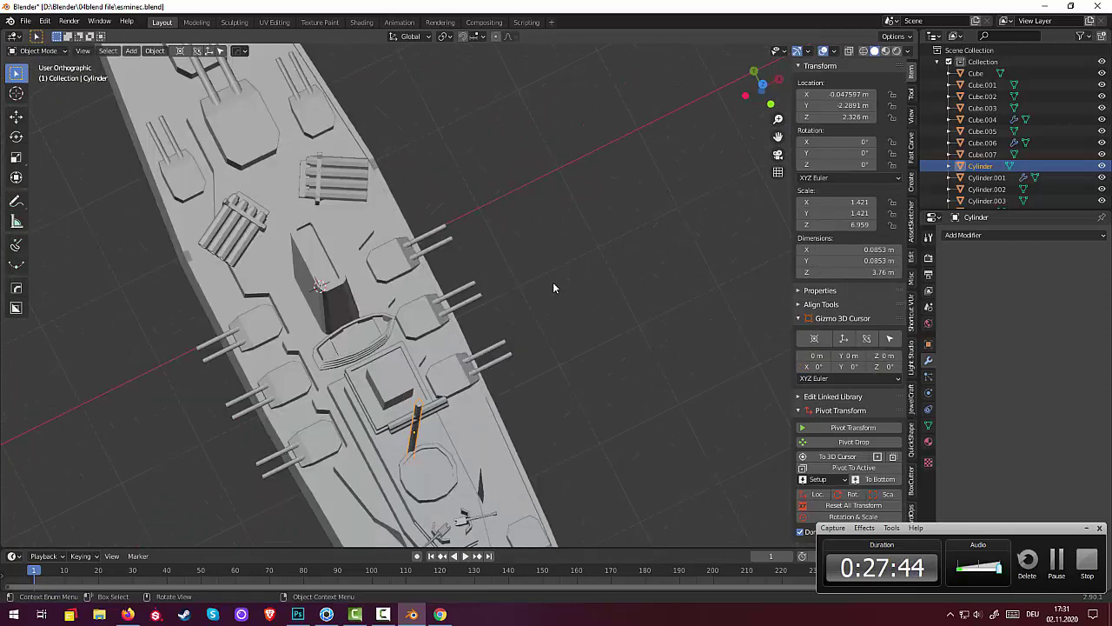
pyautogui.scroll(2, 421, 397)
pyautogui.scroll(2, 420, 397)
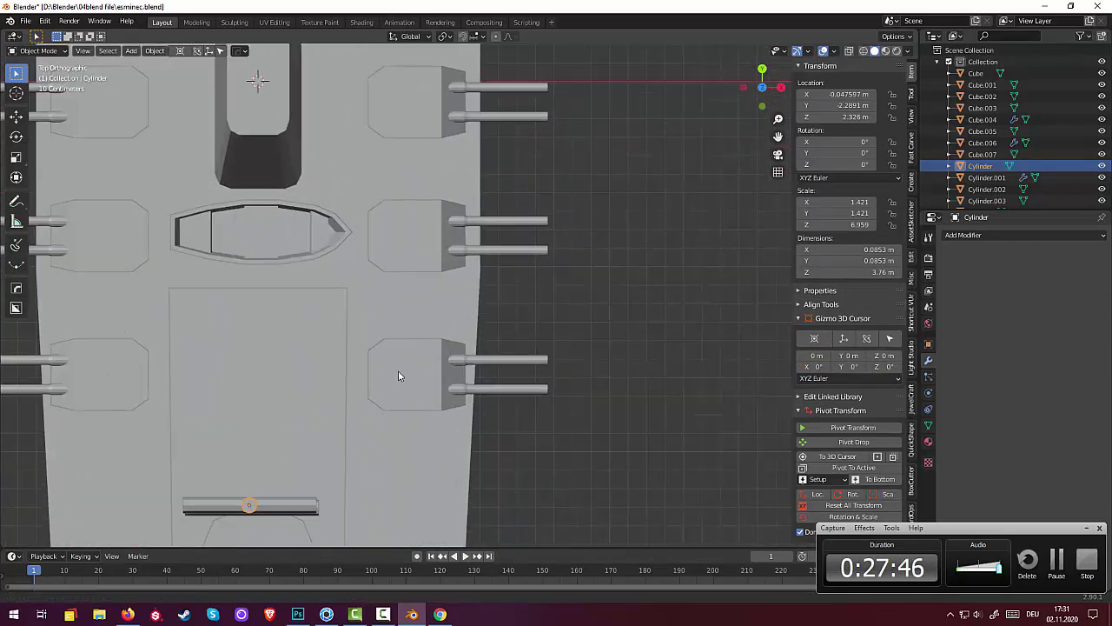
pyautogui.keyDown('shift'); pyautogui.moveTo(398, 370); pyautogui.dragTo(577, 198, button='middle'); pyautogui.keyUp('shift')
pyautogui.scroll(3, 499, 343)
pyautogui.scroll(1, 488, 351)
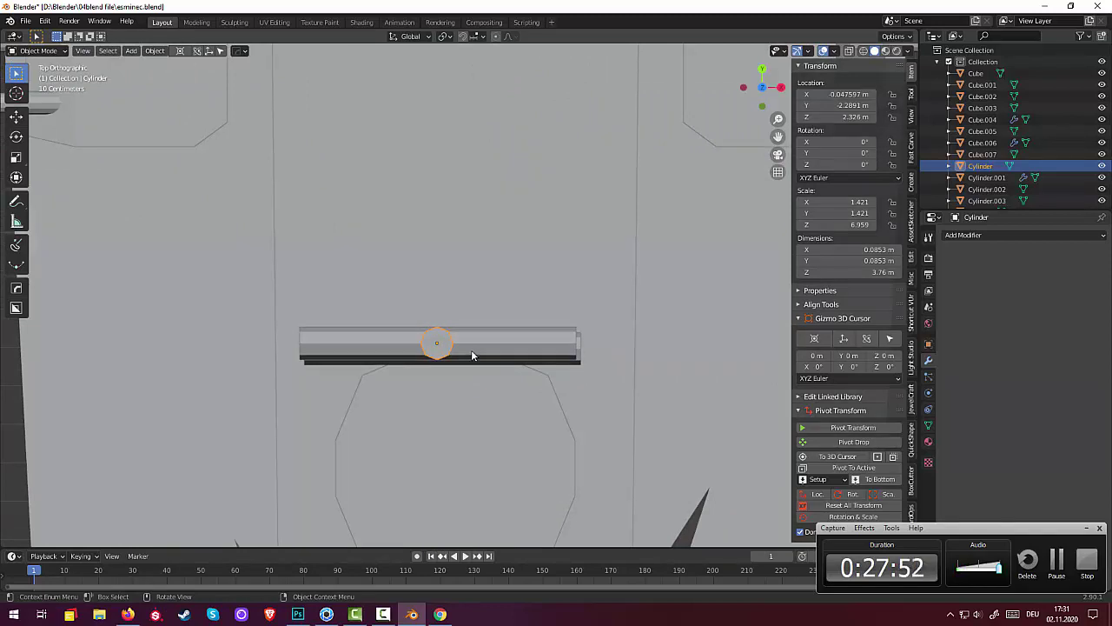
pyautogui.press('r')
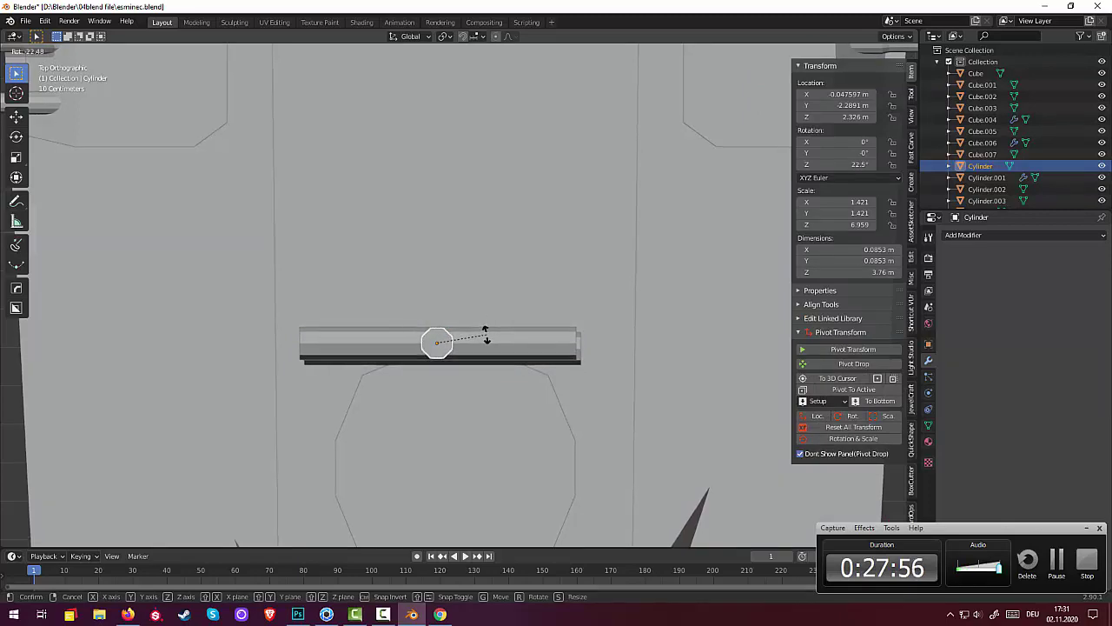
pyautogui.click(487, 336)
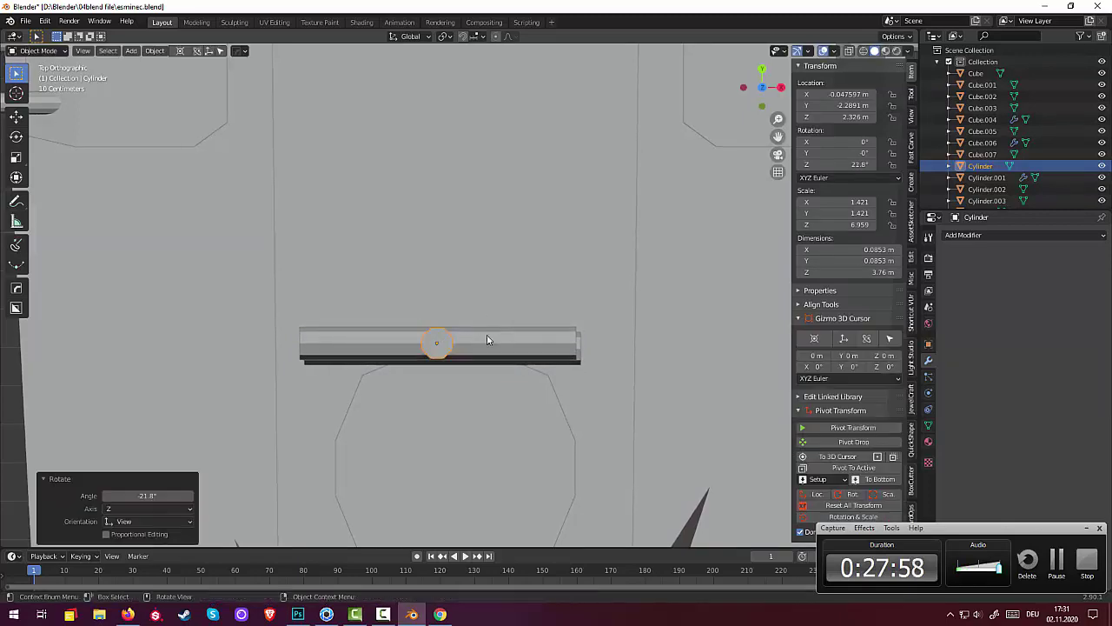
# Scale both crossbars, Cylinder.002 and Cylinder.003, down to 0.728, then reselect the mast
pyautogui.moveTo(570, 333)
pyautogui.mouseDown(button='middle')
pyautogui.moveTo(286, 268)
pyautogui.moveTo(365, 198)
pyautogui.moveTo(434, 106)
pyautogui.moveTo(461, 133)
pyautogui.moveTo(462, 198)
pyautogui.moveTo(457, 175)
pyautogui.moveTo(529, 217)
pyautogui.mouseUp(button='middle')
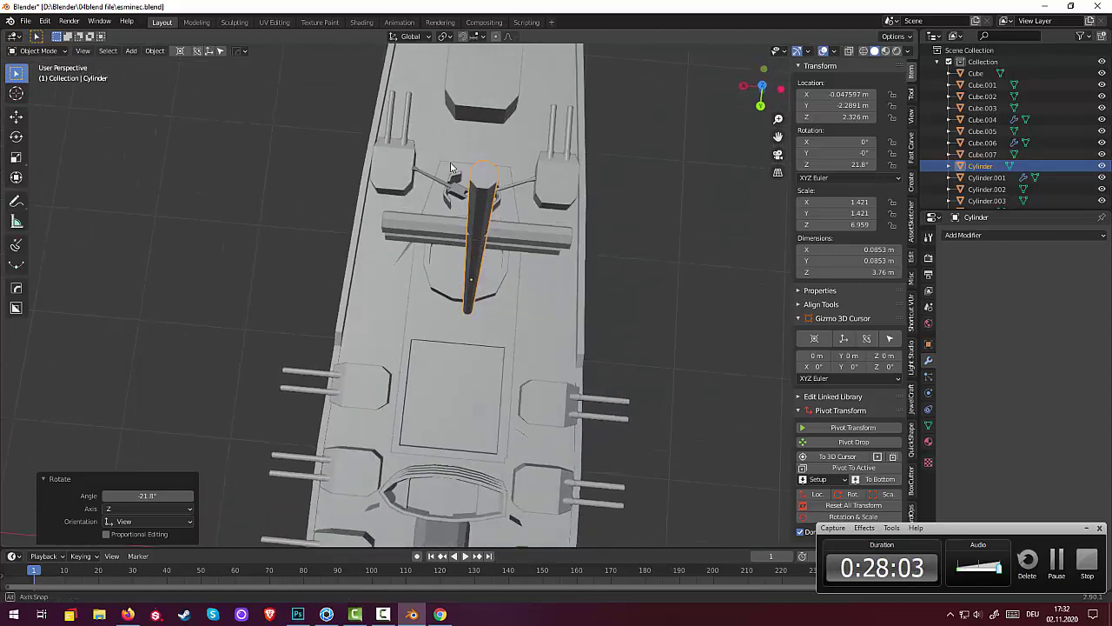
pyautogui.click(536, 240)
pyautogui.hotkey('shift', 'd')
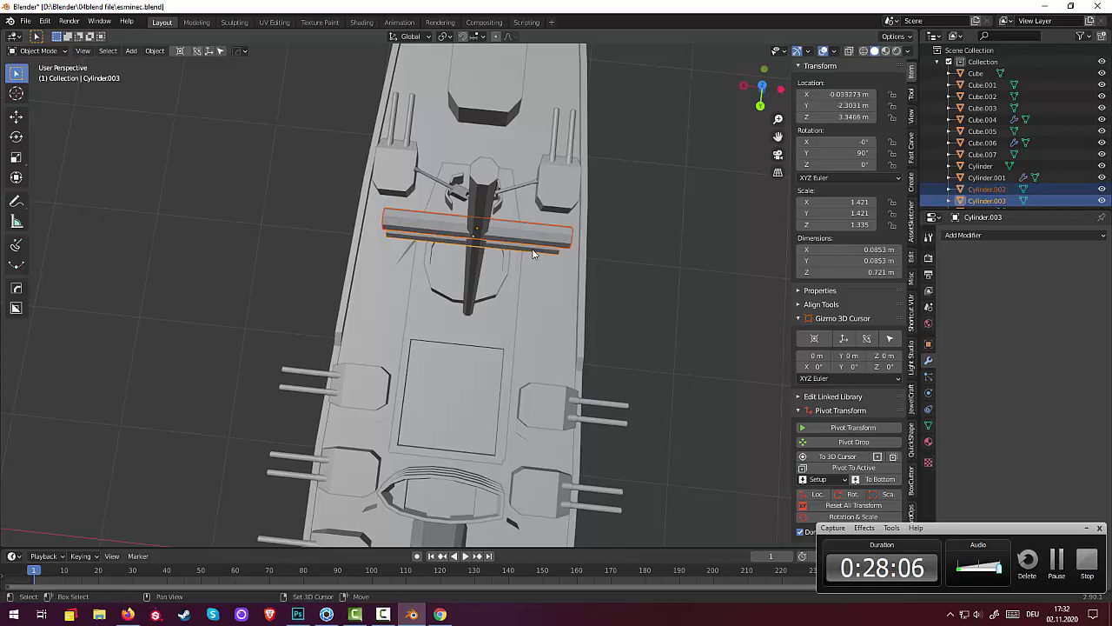
pyautogui.press('s')
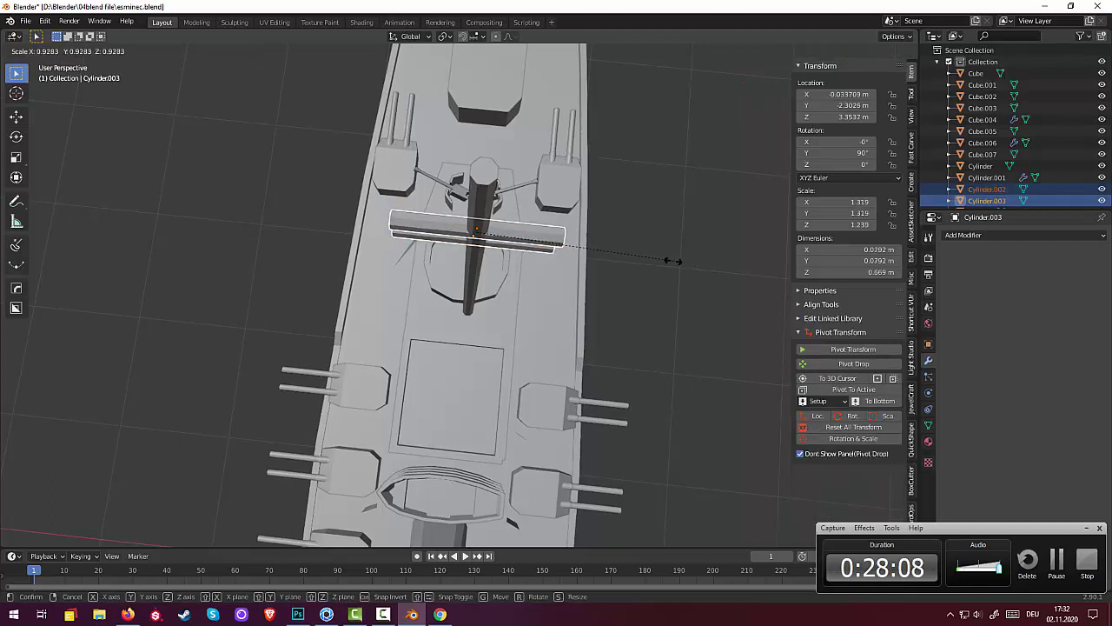
pyautogui.click(629, 262)
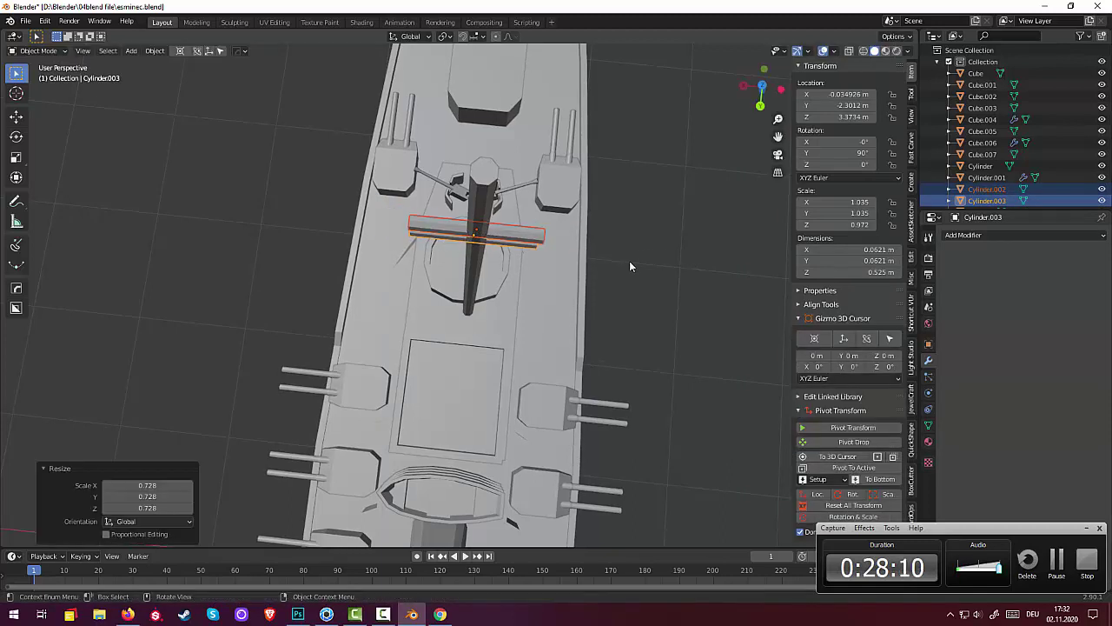
pyautogui.moveTo(630, 261)
pyautogui.mouseDown(button='middle')
pyautogui.moveTo(653, 122)
pyautogui.moveTo(632, 237)
pyautogui.mouseUp(button='middle')
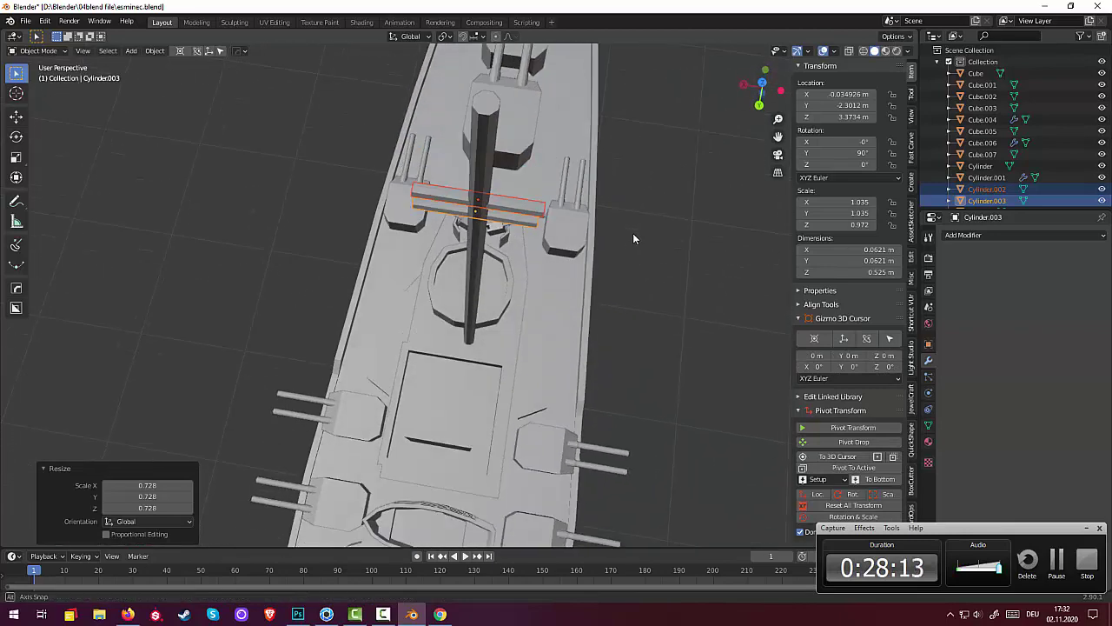
pyautogui.click(483, 134)
pyautogui.moveTo(483, 150)
pyautogui.mouseDown(button='middle')
pyautogui.moveTo(481, 138)
pyautogui.moveTo(639, 119)
pyautogui.moveTo(74, 93)
pyautogui.mouseUp(button='middle')
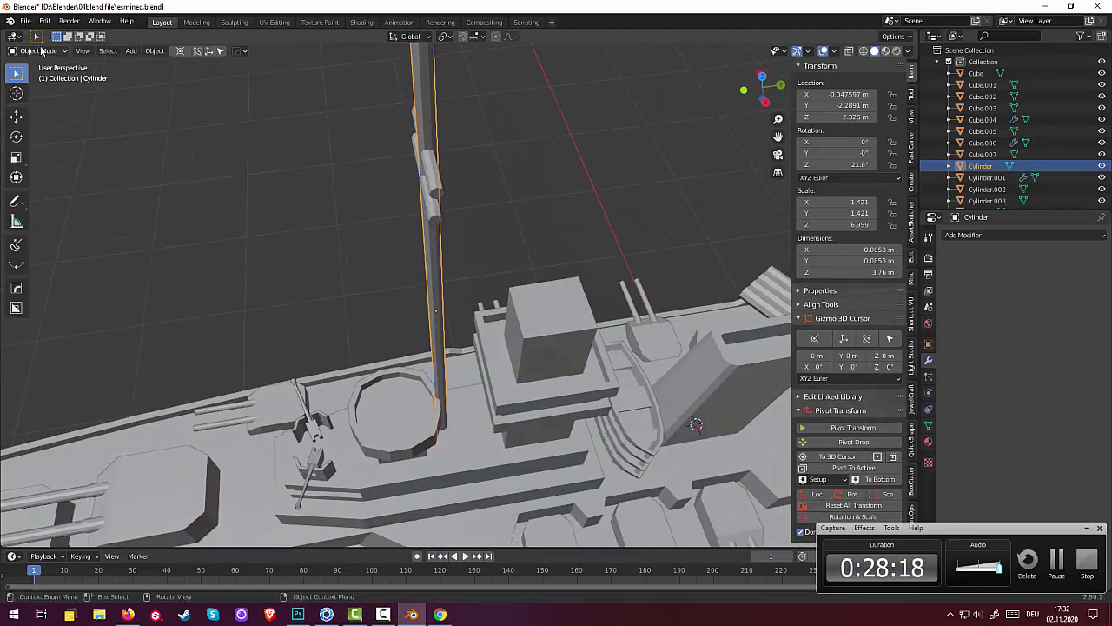
# In Edit Mode with face select, pick a side face near the mast top
pyautogui.click(39, 51)
pyautogui.click(43, 75)
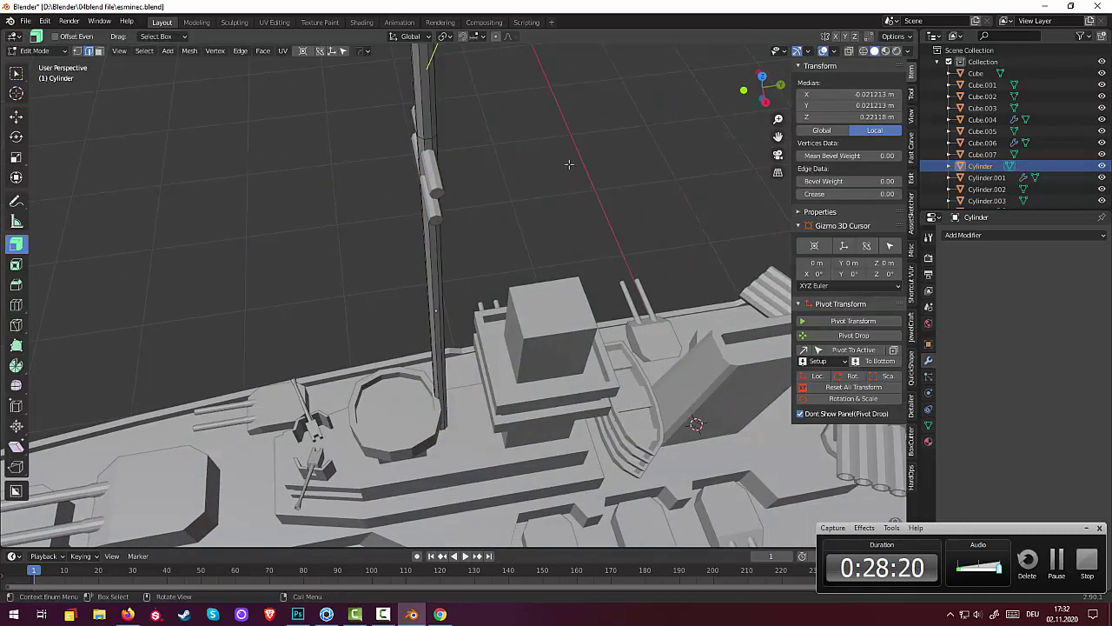
pyautogui.moveTo(570, 165)
pyautogui.mouseDown(button='middle')
pyautogui.moveTo(460, 153)
pyautogui.moveTo(459, 108)
pyautogui.mouseUp(button='middle')
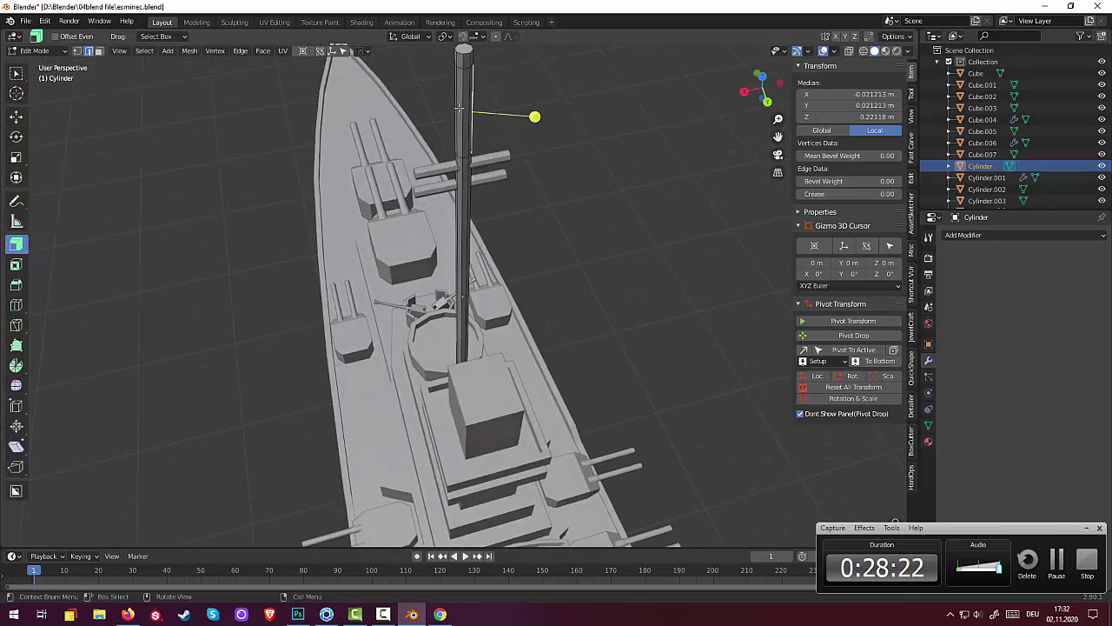
pyautogui.click(466, 90)
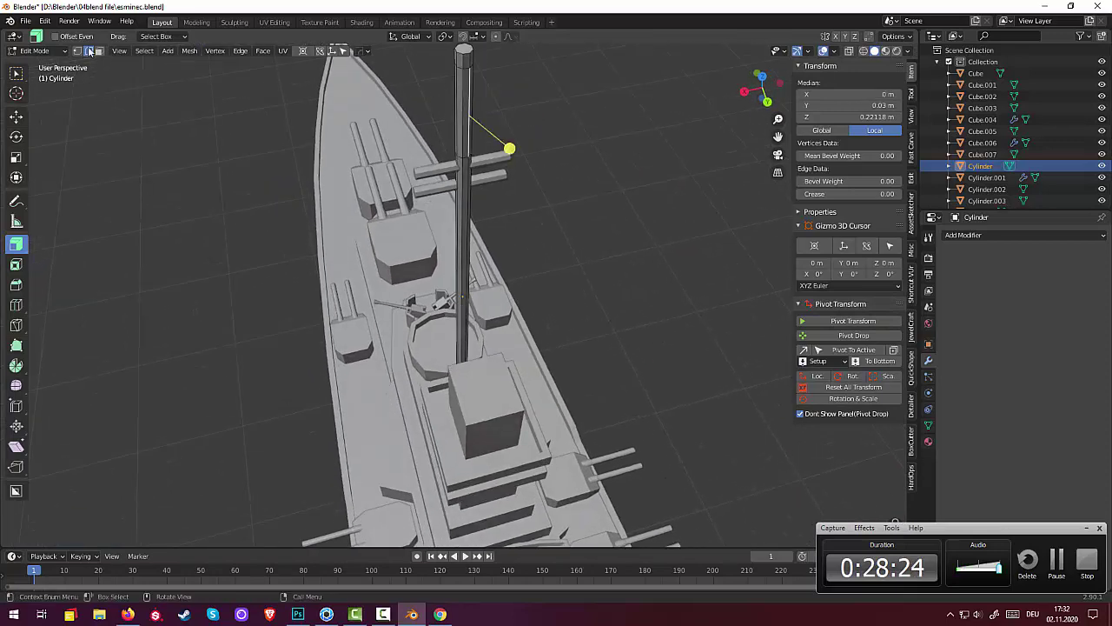
pyautogui.click(98, 51)
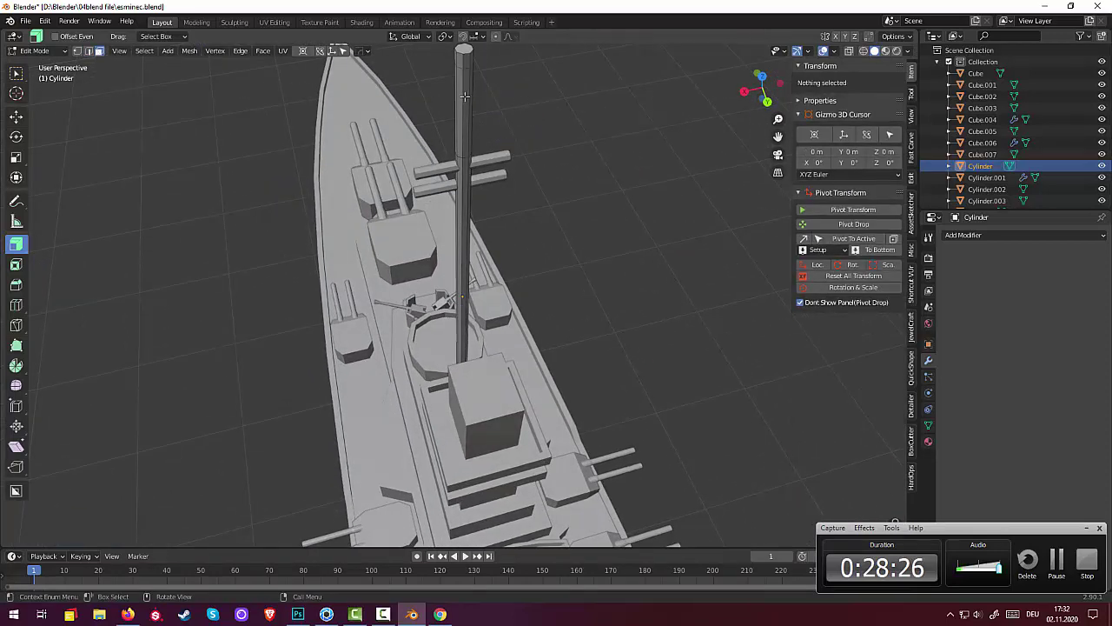
pyautogui.click(465, 97)
# Extrude the selected face sideways 0.503 m to form the flag, then deselect
pyautogui.moveTo(482, 130)
pyautogui.mouseDown(button='middle')
pyautogui.moveTo(580, 131)
pyautogui.moveTo(522, 192)
pyautogui.mouseUp(button='middle')
pyautogui.moveTo(517, 202); pyautogui.dragTo(75, 181)
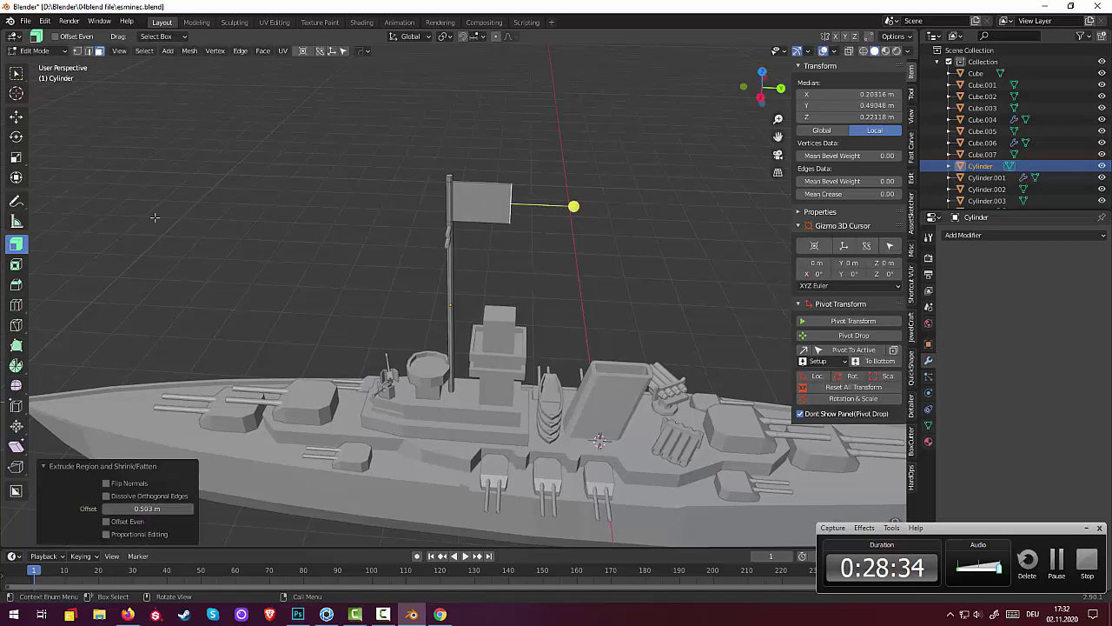
pyautogui.click(575, 274)
pyautogui.moveTo(596, 249)
pyautogui.mouseDown(button='middle')
pyautogui.moveTo(650, 211)
pyautogui.moveTo(92, 244)
pyautogui.moveTo(415, 397)
pyautogui.moveTo(495, 289)
pyautogui.moveTo(525, 440)
pyautogui.moveTo(360, 399)
pyautogui.moveTo(420, 407)
pyautogui.mouseUp(button='middle')
pyautogui.scroll(-2, 415, 397)
pyautogui.scroll(-2, 416, 397)
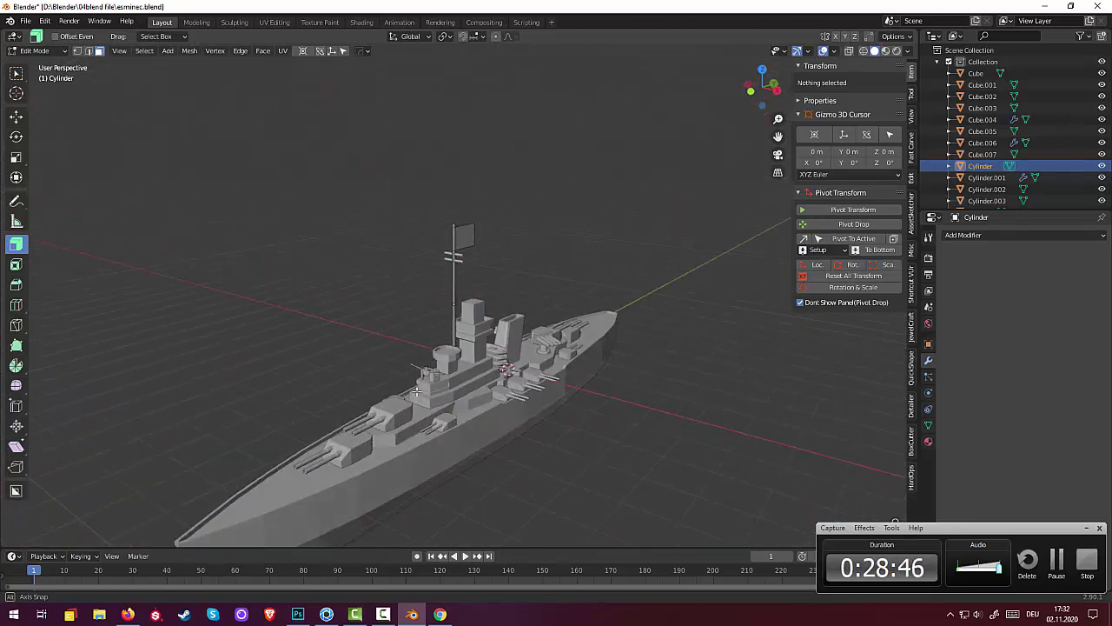